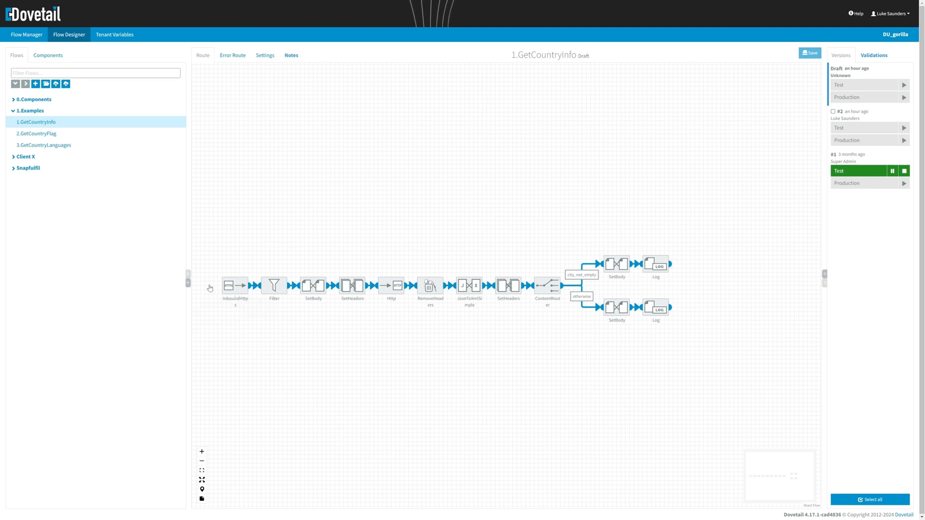
# - Switch the side panel to Components and expand the Construction, Routing and Transformations categories
pyautogui.moveTo(241, 287)
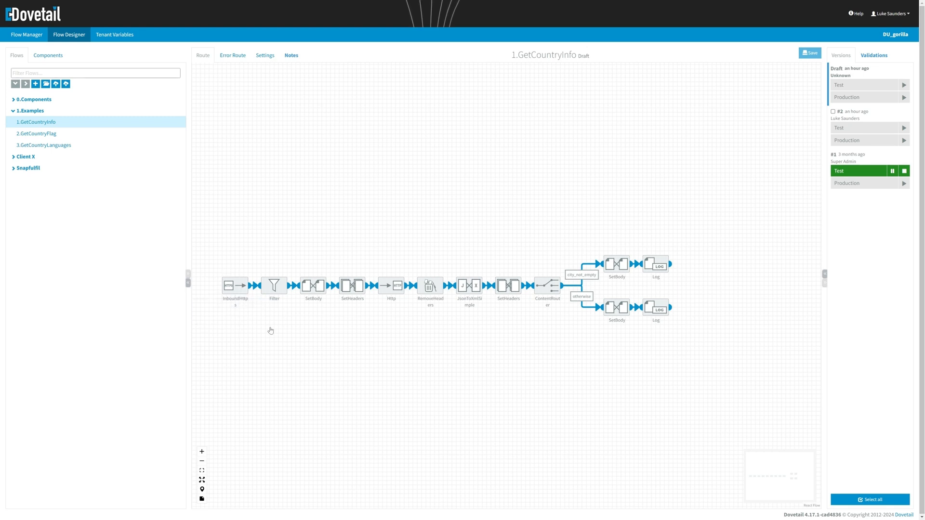
pyautogui.moveTo(287, 300)
pyautogui.moveTo(436, 305)
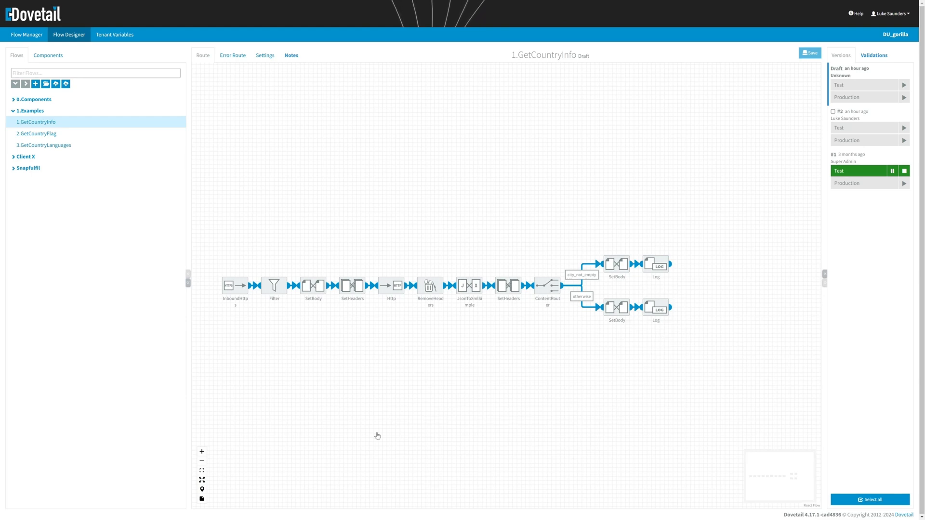
pyautogui.click(52, 58)
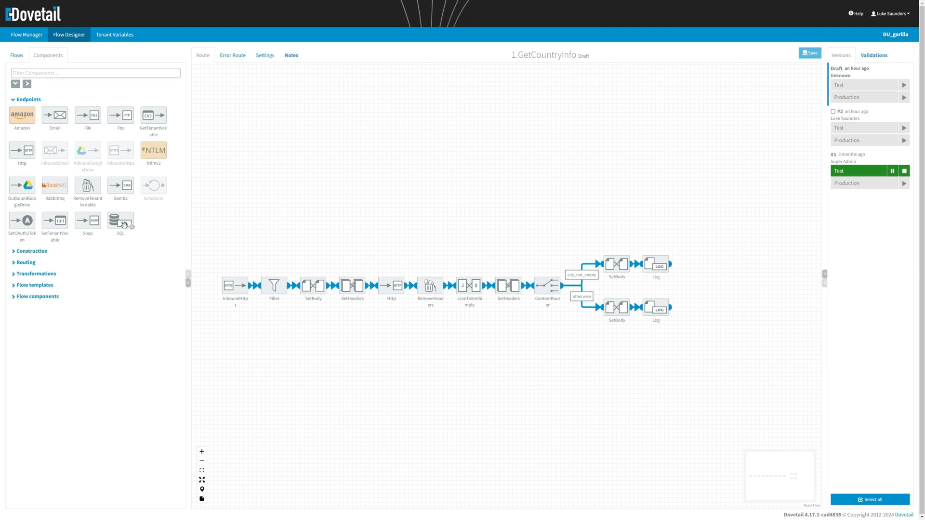
pyautogui.click(66, 256)
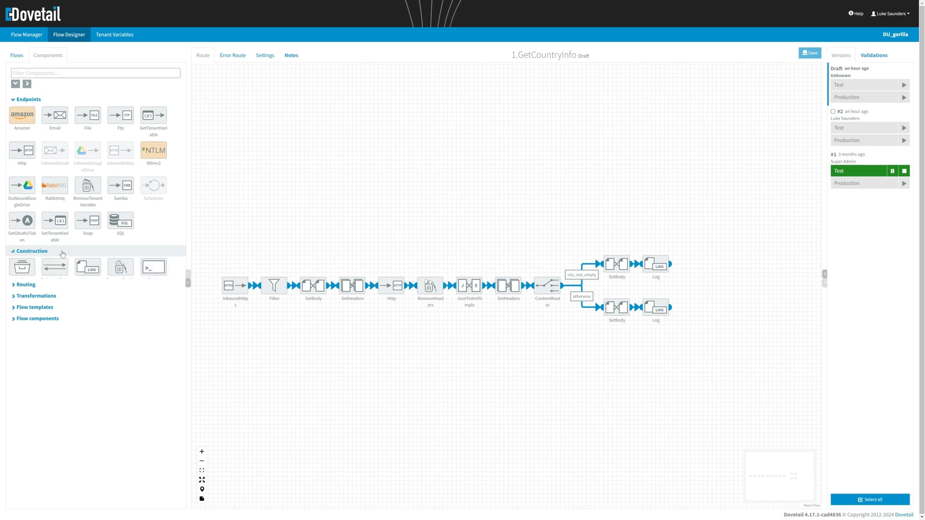
pyautogui.click(36, 326)
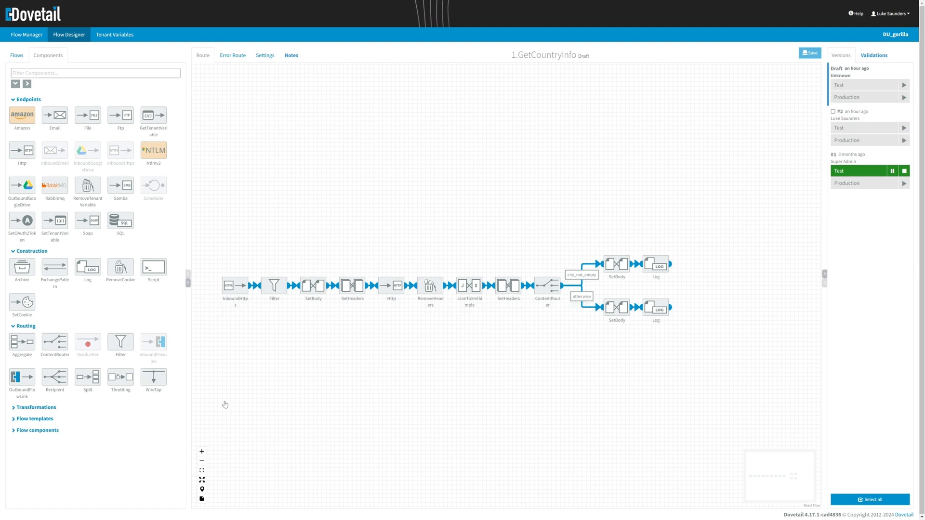
pyautogui.click(55, 409)
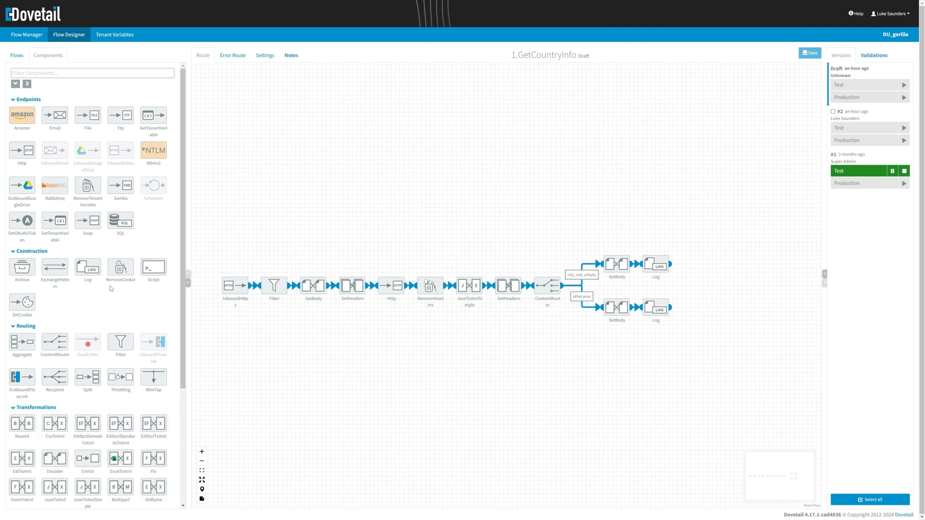
pyautogui.scroll(-2, 112, 288)
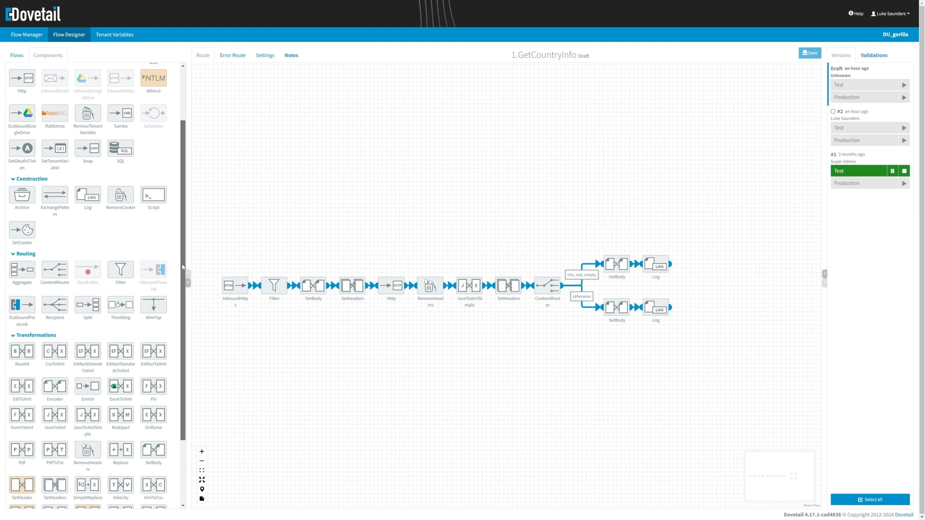
pyautogui.moveTo(183, 268); pyautogui.dragTo(182, 331)
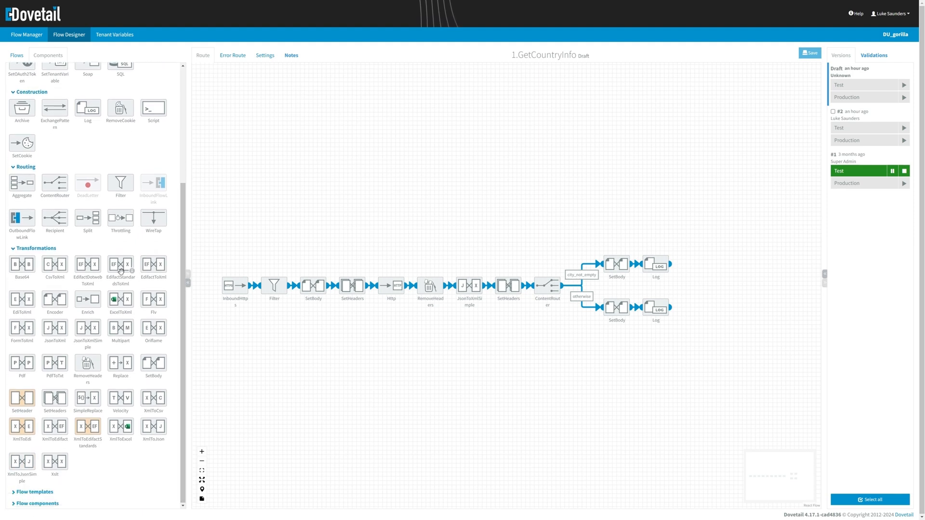
pyautogui.moveTo(121, 271); pyautogui.dragTo(326, 206)
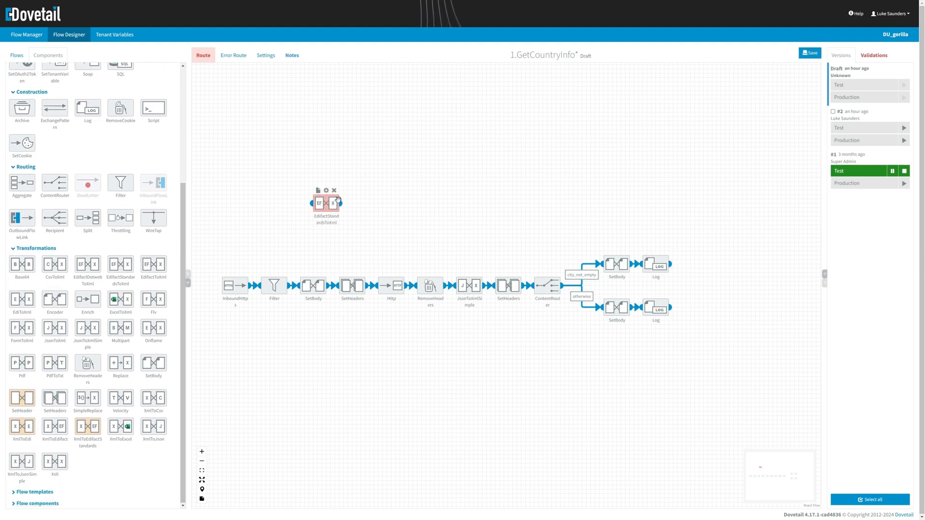
pyautogui.click(333, 190)
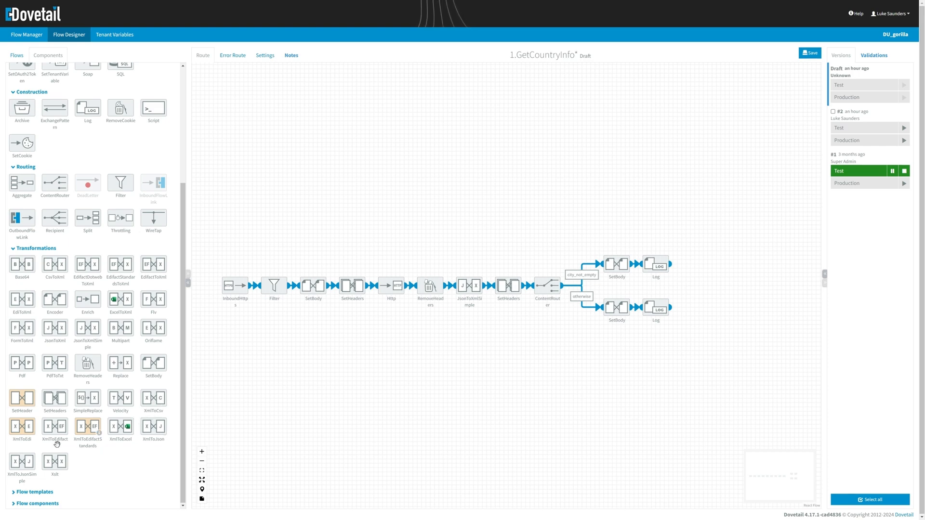
pyautogui.moveTo(56, 463); pyautogui.dragTo(385, 175)
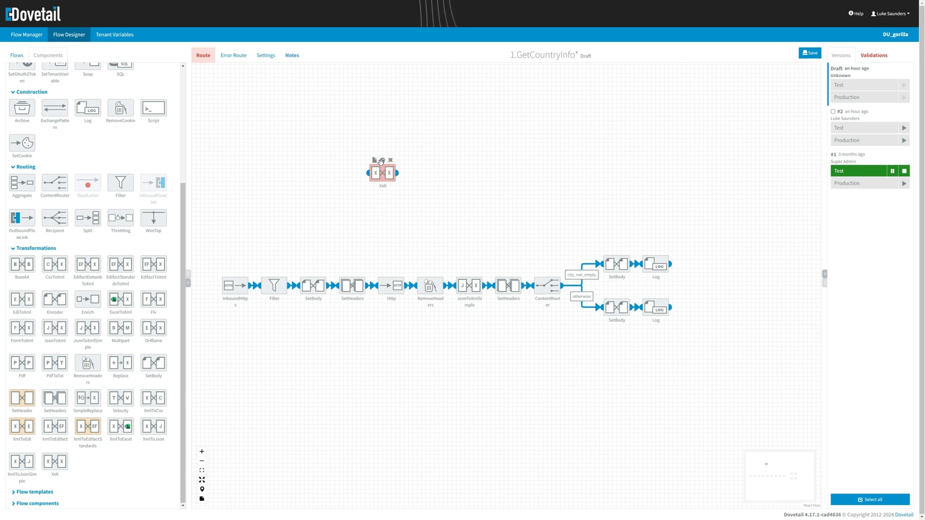
pyautogui.click(381, 161)
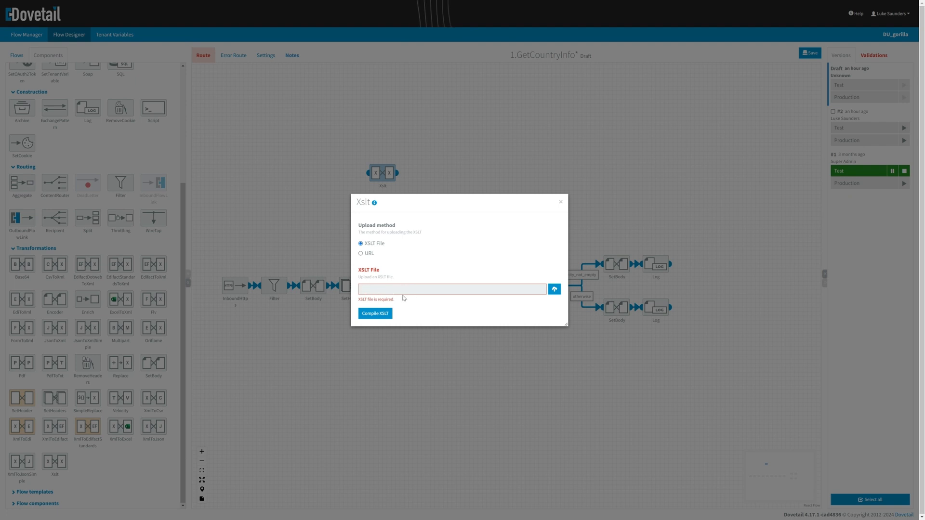
pyautogui.click(560, 201)
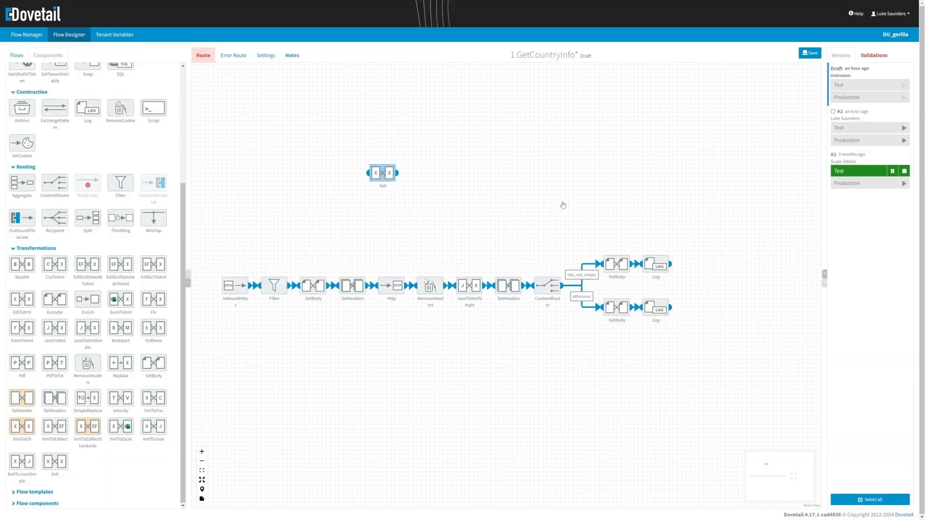
pyautogui.moveTo(385, 176); pyautogui.dragTo(433, 225)
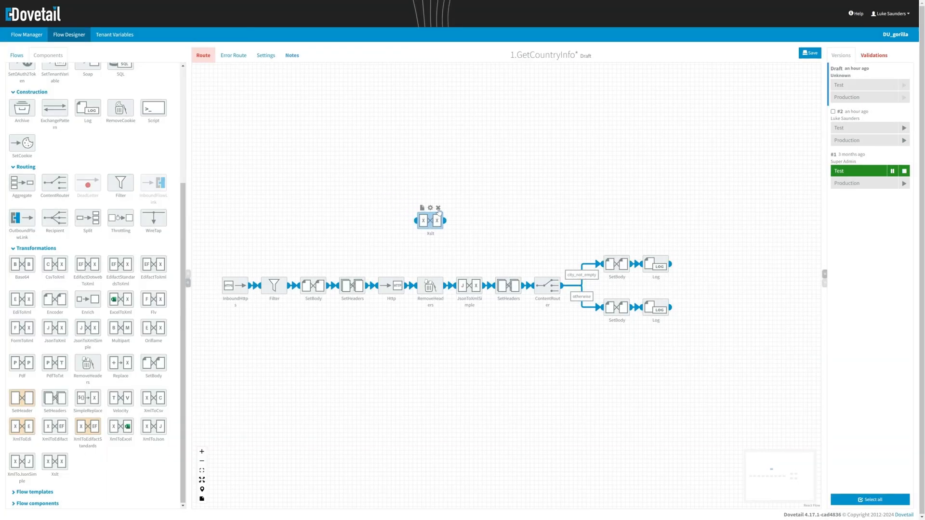
pyautogui.click(438, 209)
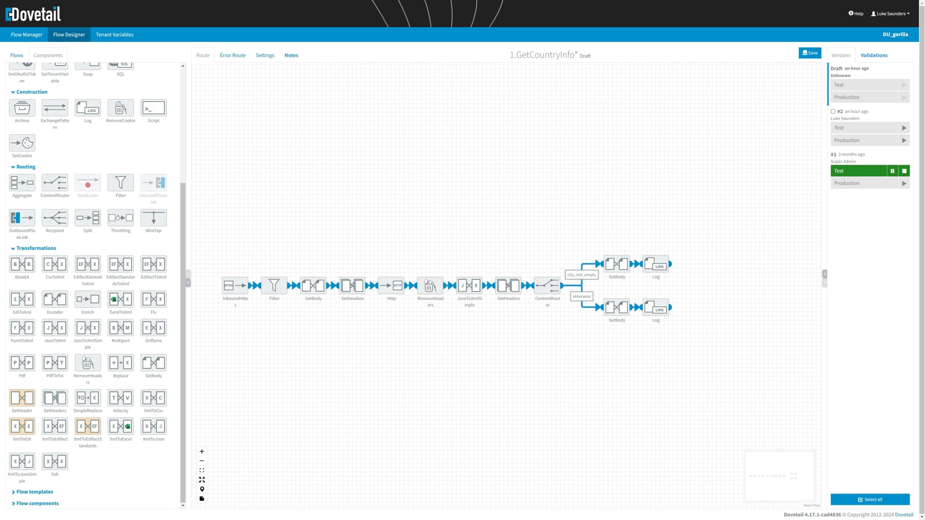
# - Go to Flow Manager, answering Yes to save the unsaved draft changes
pyautogui.click(30, 38)
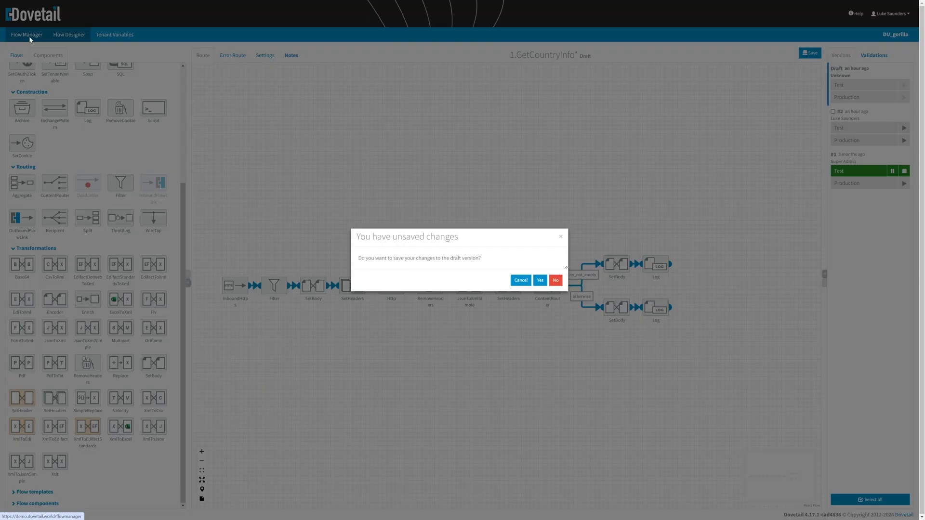
pyautogui.click(540, 282)
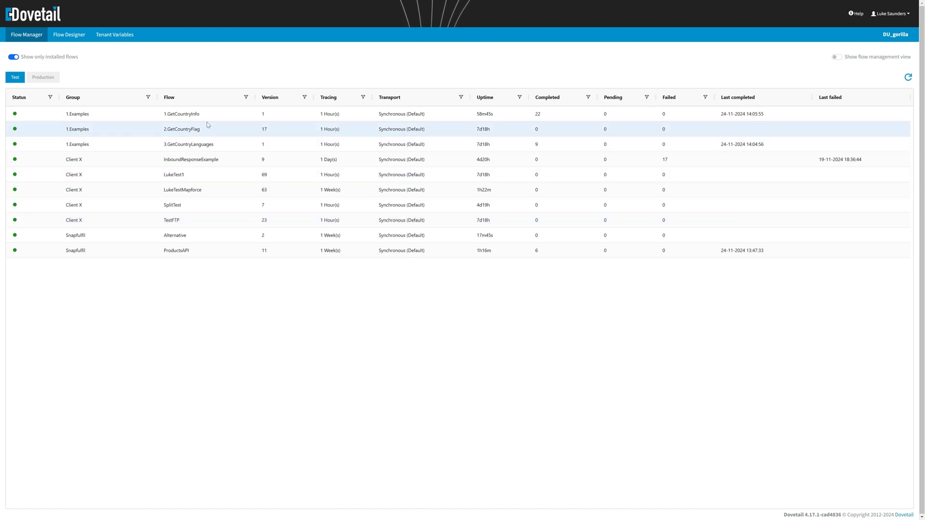
# - Open 1.GetCountryInfo's Transactions tab and expand the first of its 2 transactions
pyautogui.doubleClick(188, 118)
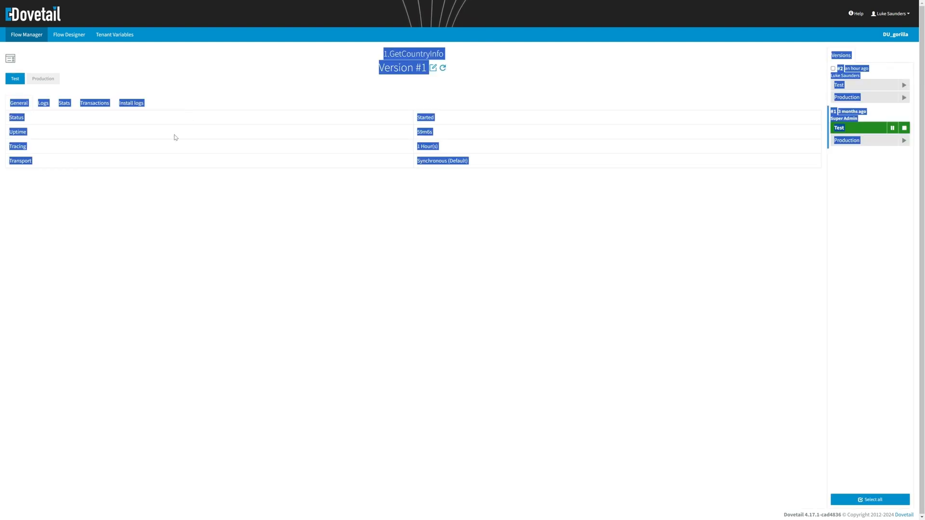
pyautogui.click(99, 105)
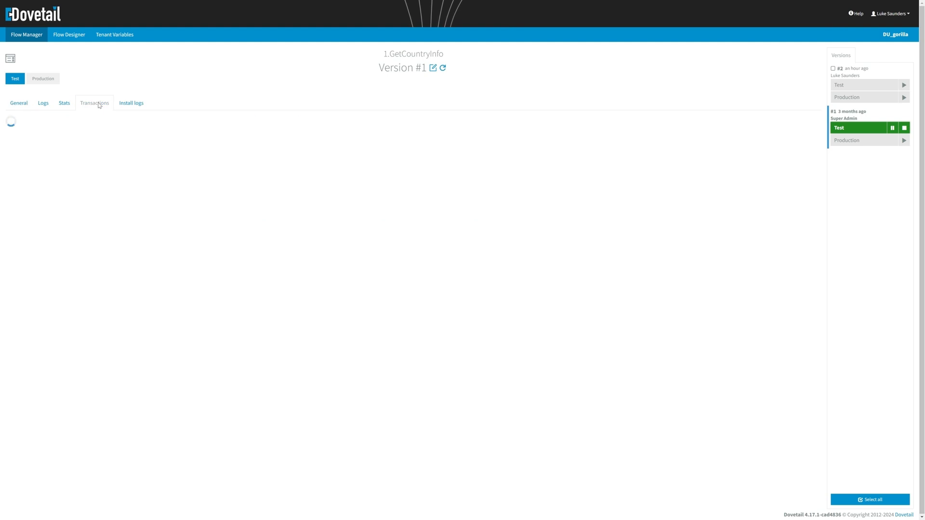
pyautogui.click(85, 156)
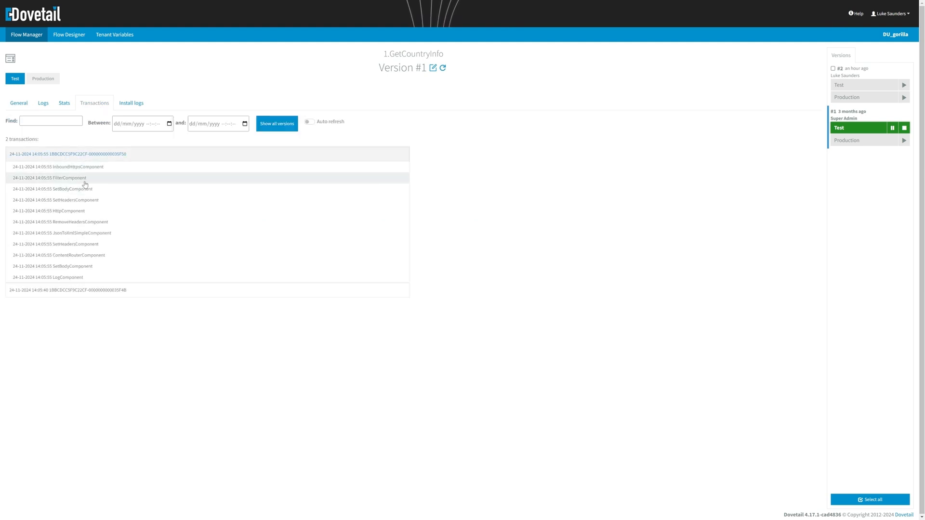
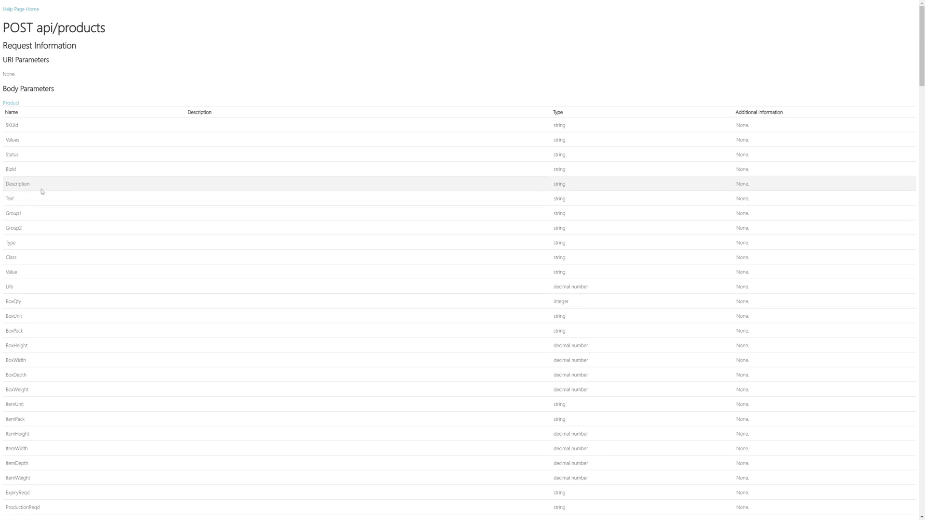
# - Go back to the API index and inspect the POST api/productalternates OriginalSKUId JSON sample
pyautogui.scroll(-2, 144, 300)
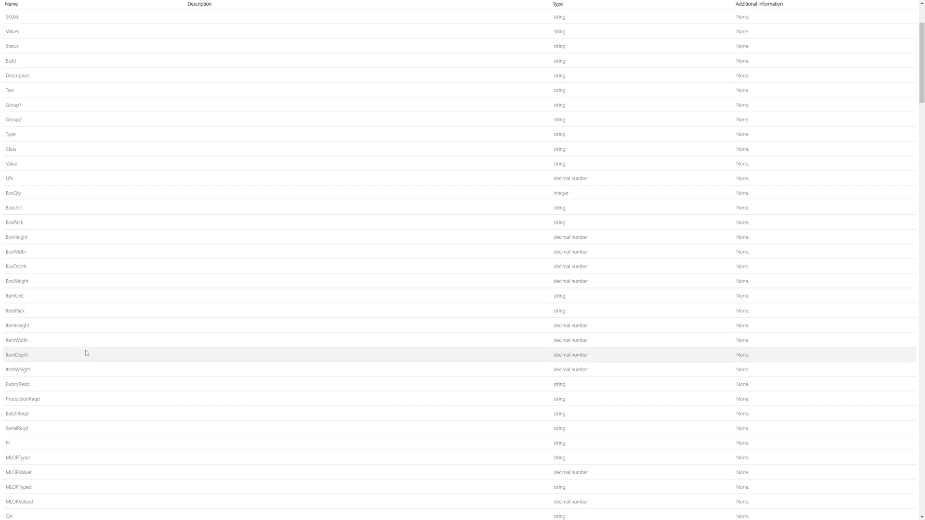
pyautogui.scroll(-3, 87, 353)
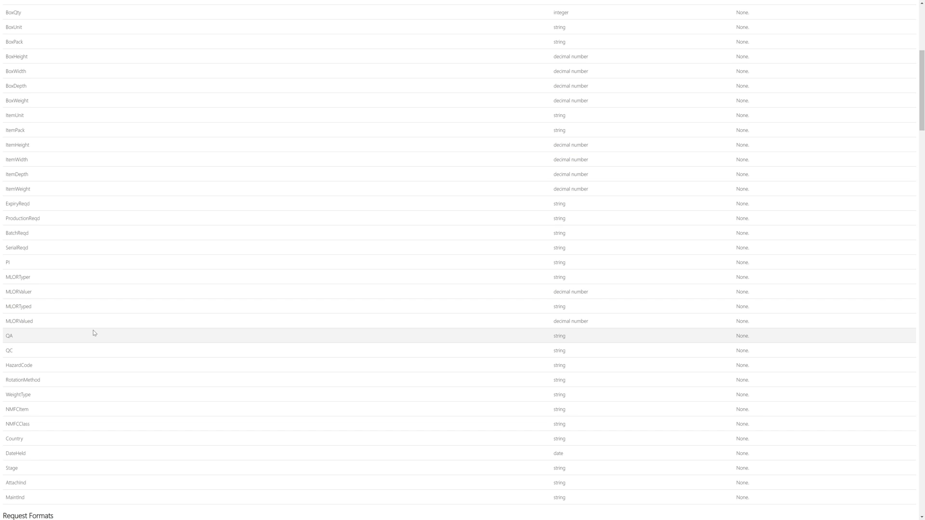
pyautogui.scroll(5, 97, 331)
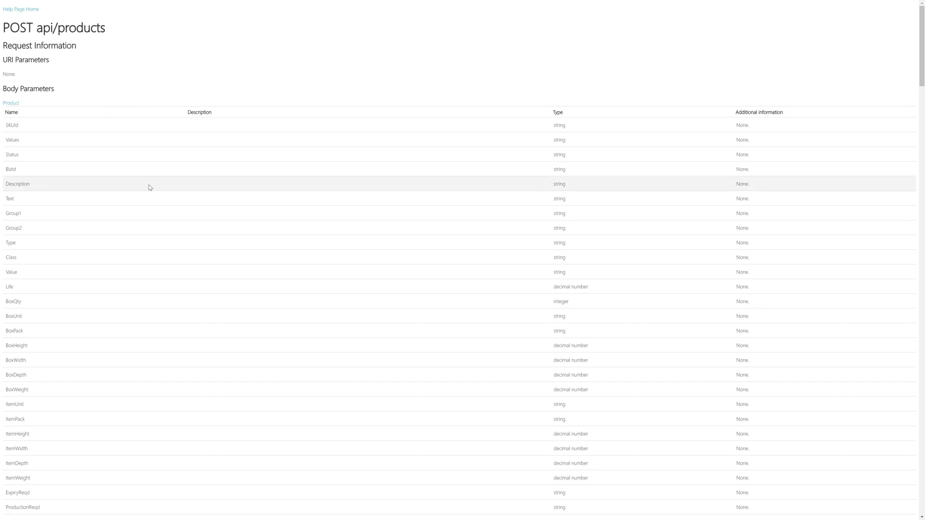
pyautogui.hotkey('alt', 'Left')
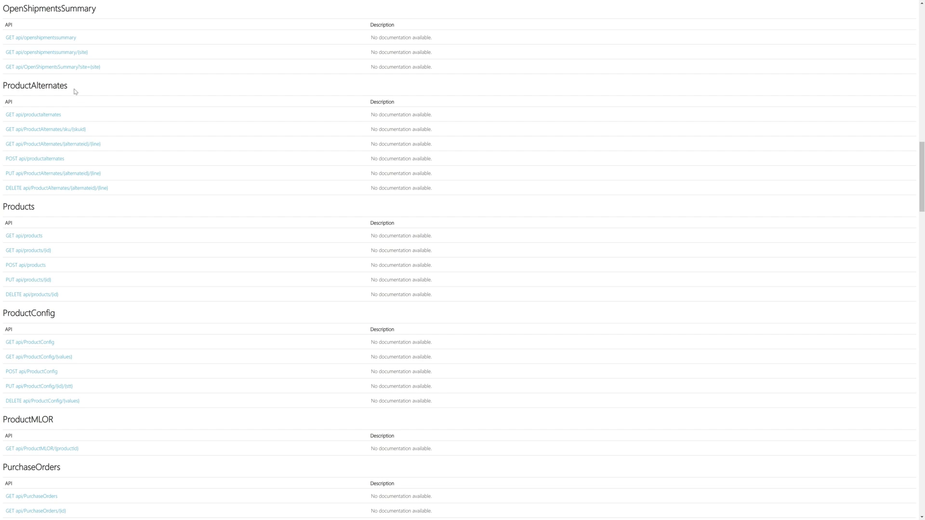
pyautogui.click(48, 160)
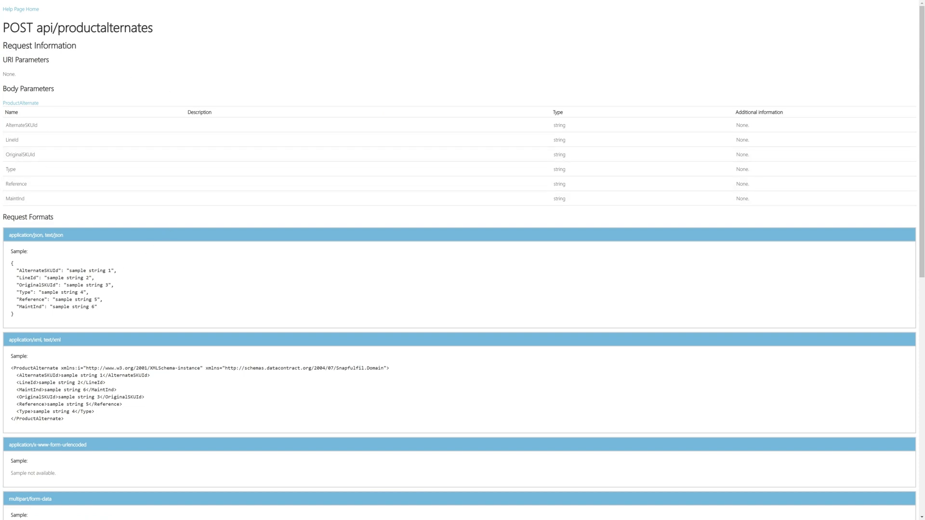
pyautogui.moveTo(65, 284); pyautogui.dragTo(106, 285)
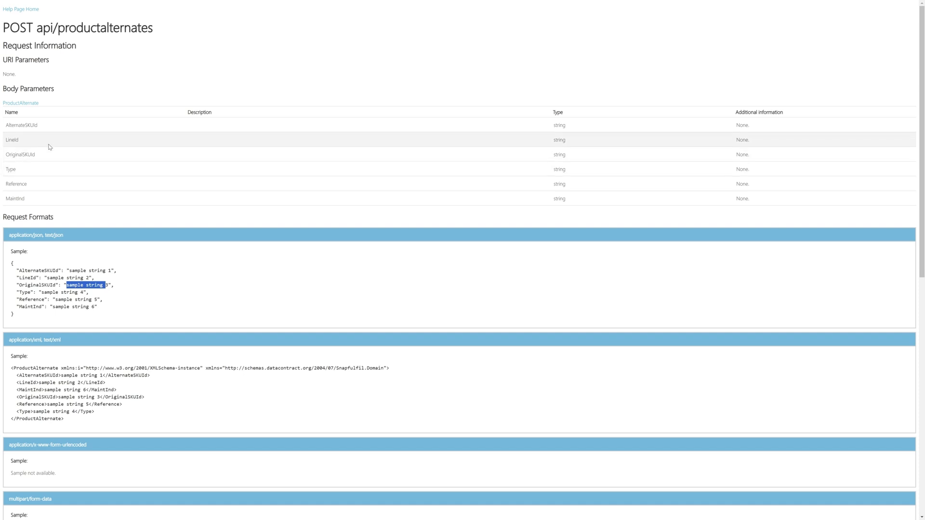
pyautogui.click(52, 128)
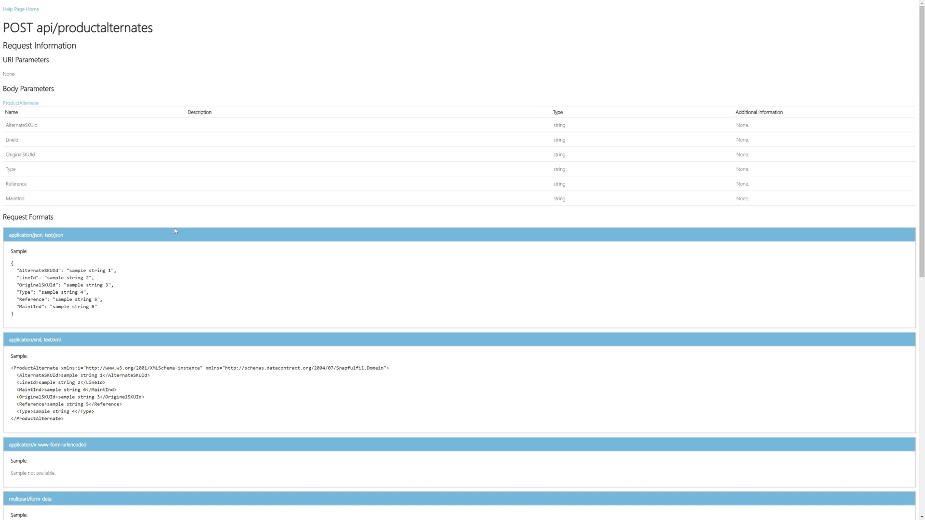
# - Create a flow group named 'SAP to WMS' and expand it
pyautogui.hotkey('alt', 'Left')
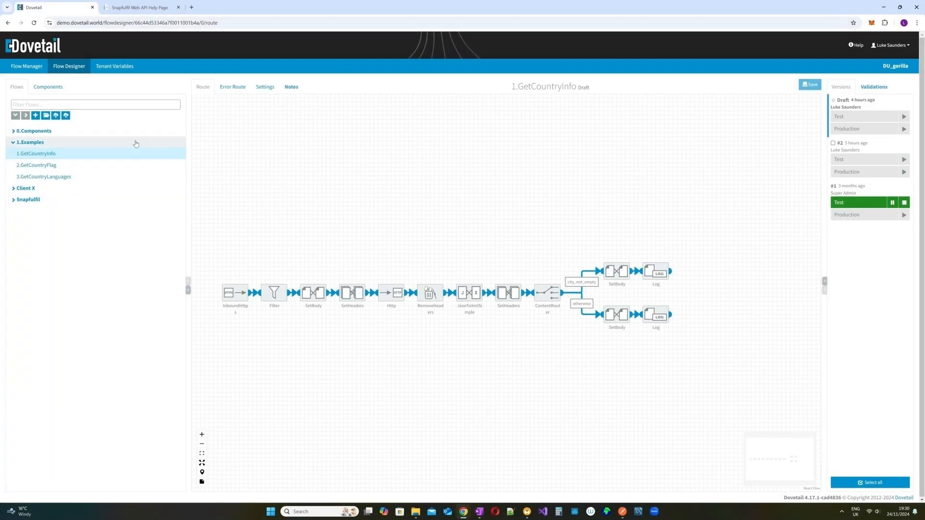
pyautogui.click(45, 116)
pyautogui.write('SAP')
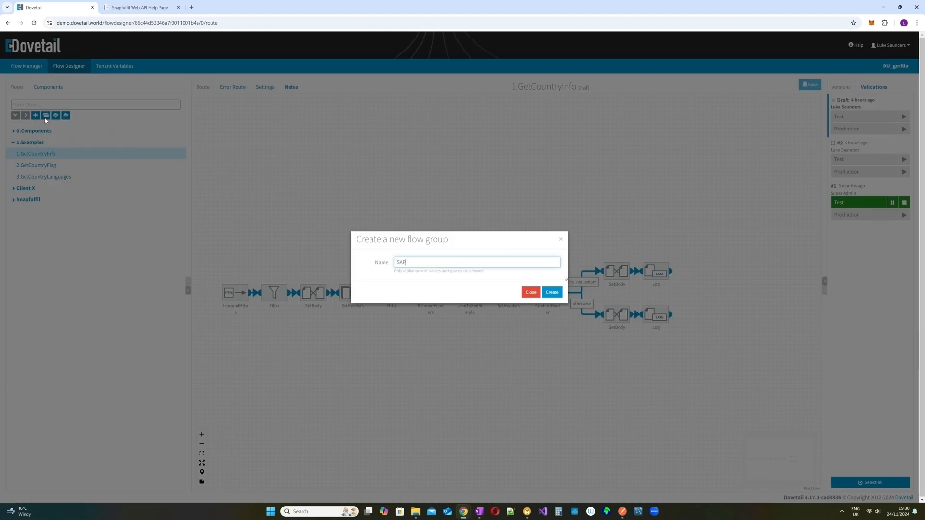
pyautogui.write(' to WMS')
pyautogui.click(552, 293)
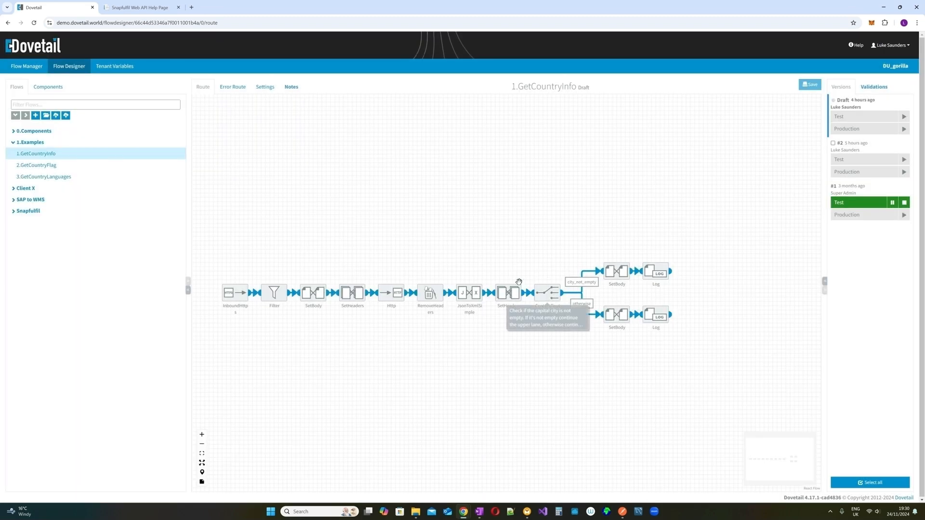
pyautogui.click(69, 200)
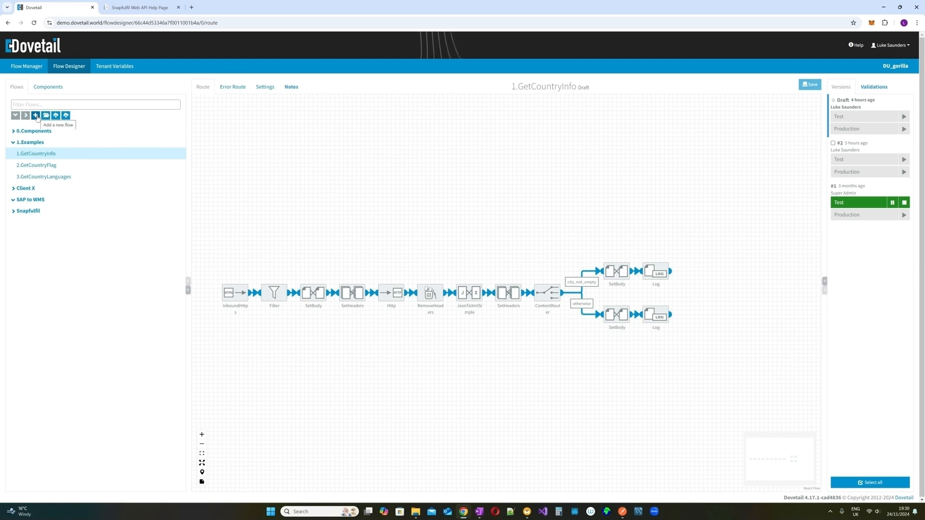
# - Create a new flow named ProductFlow inside the SAP to WMS group
pyautogui.click(37, 117)
pyautogui.click(437, 273)
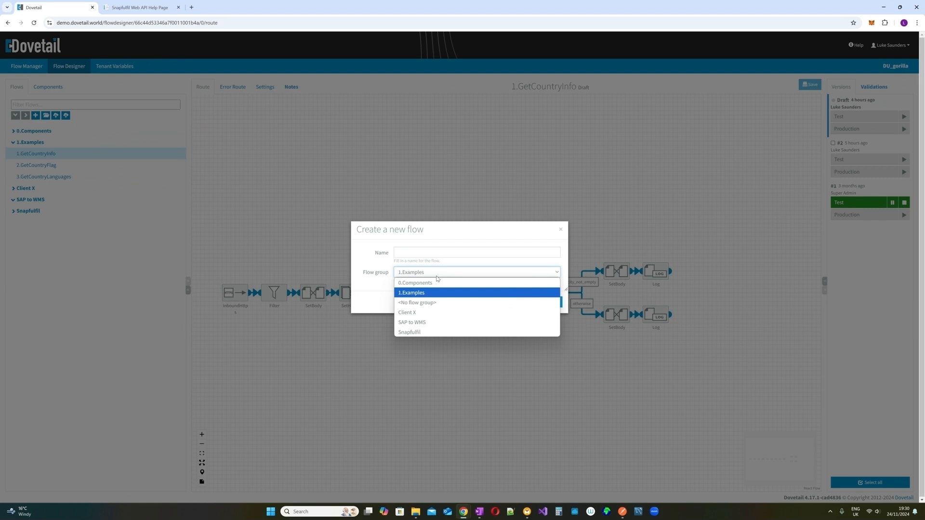
pyautogui.click(435, 322)
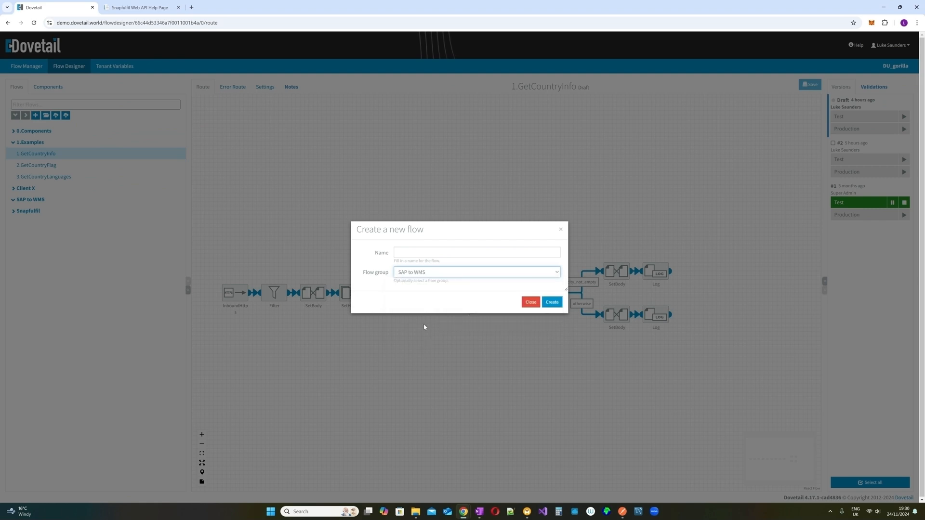
pyautogui.click(400, 253)
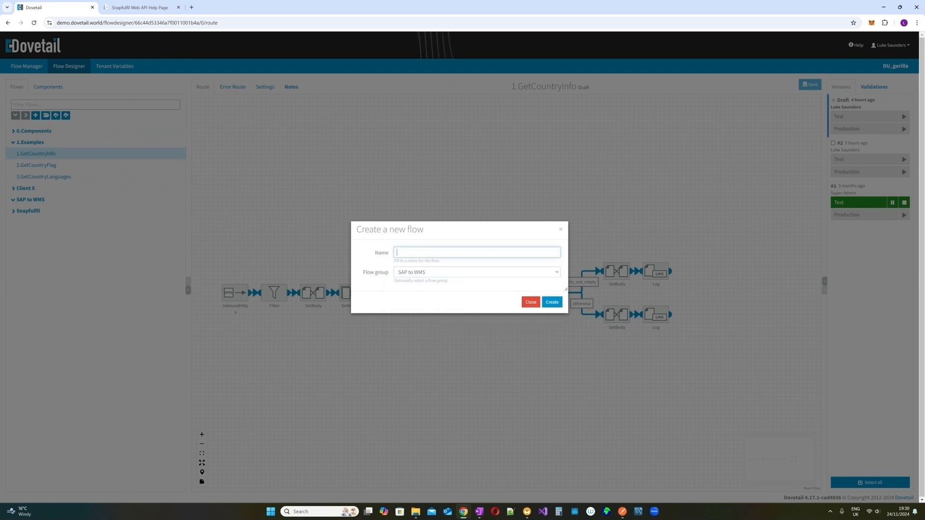
pyautogui.write('Product')
pyautogui.write('Fl')
pyautogui.write('p')
pyautogui.write('w')
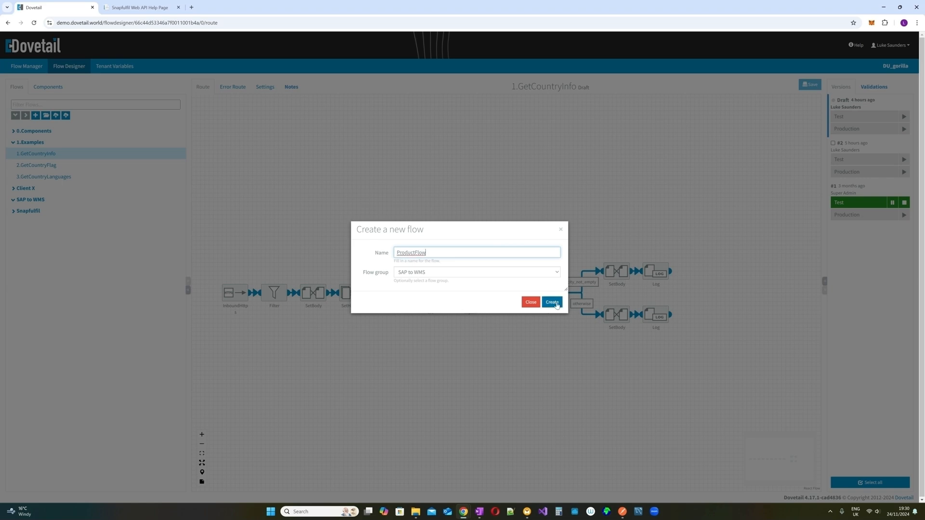
pyautogui.click(552, 302)
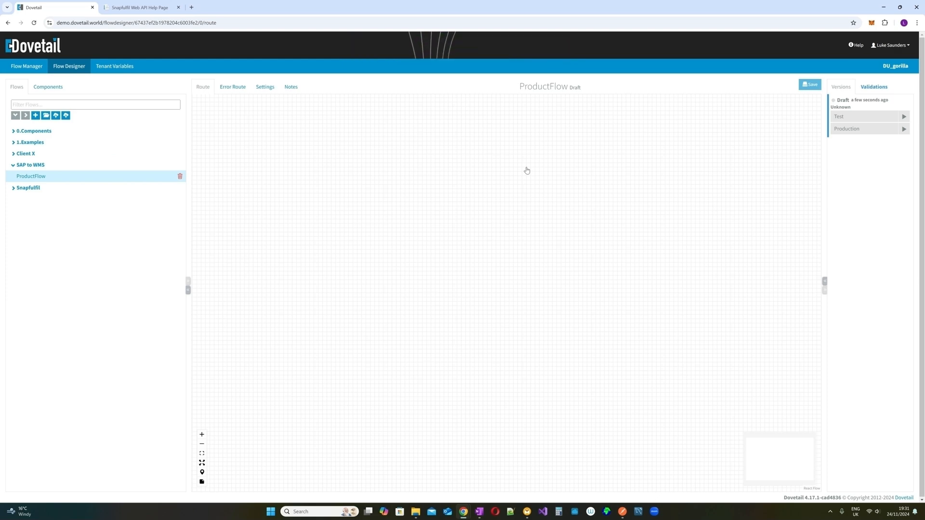
# - Place an InboundHttps endpoint on the route canvas and check its settings
pyautogui.click(54, 95)
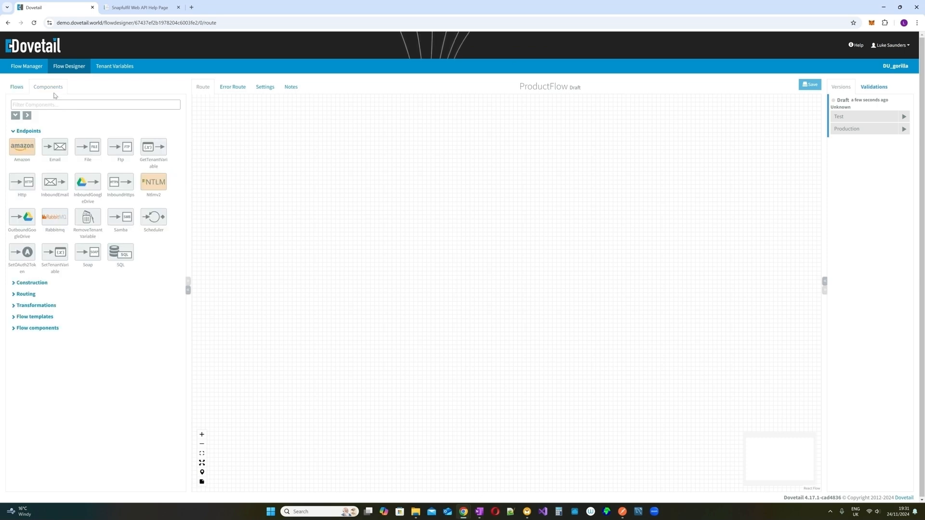
pyautogui.moveTo(116, 185); pyautogui.dragTo(232, 213)
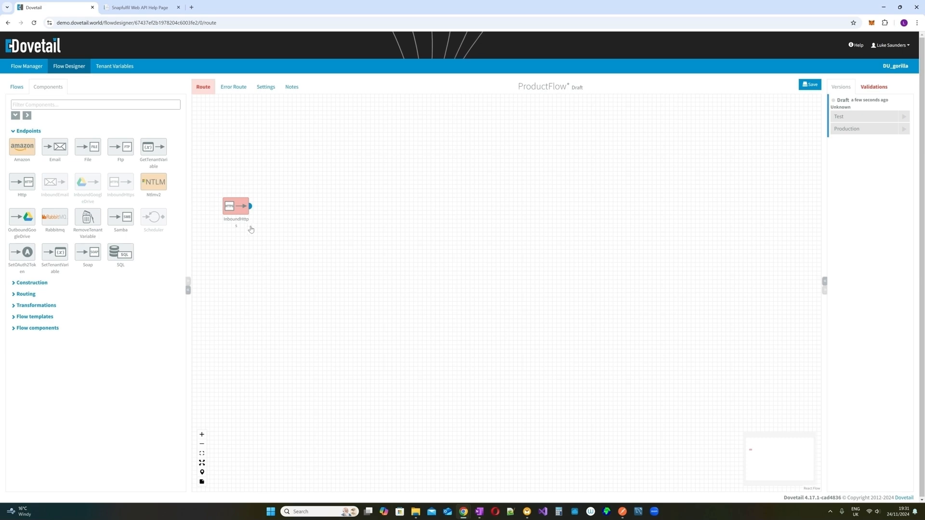
pyautogui.click(237, 195)
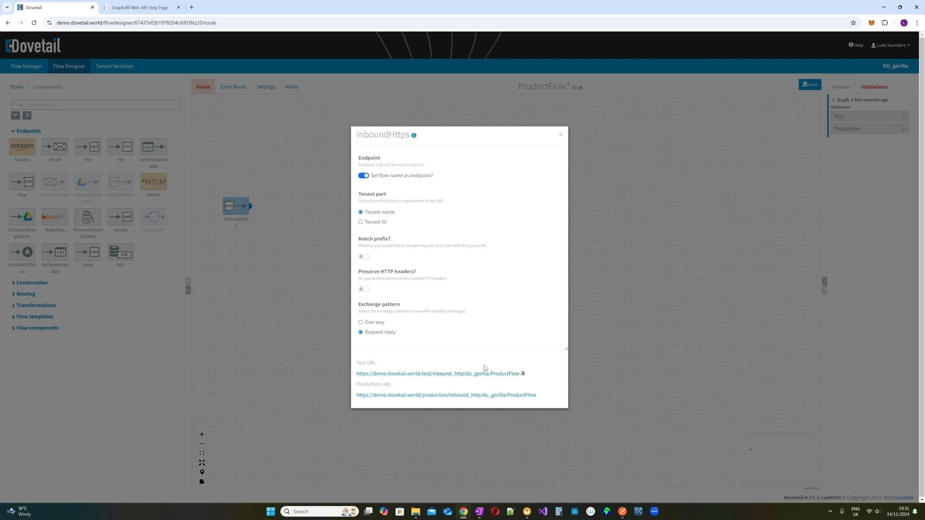
pyautogui.click(560, 134)
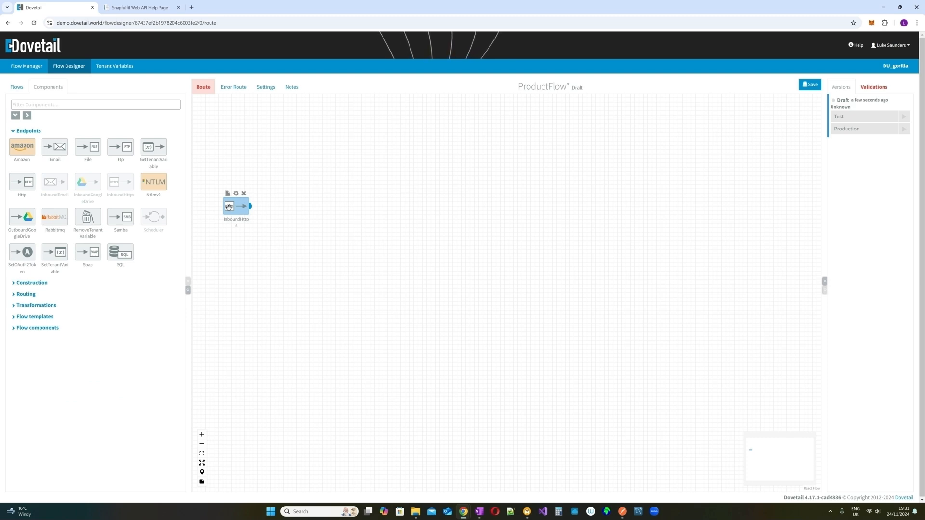
# - Add a ContentRouter after the InboundHttps endpoint and check its configuration
pyautogui.moveTo(224, 195)
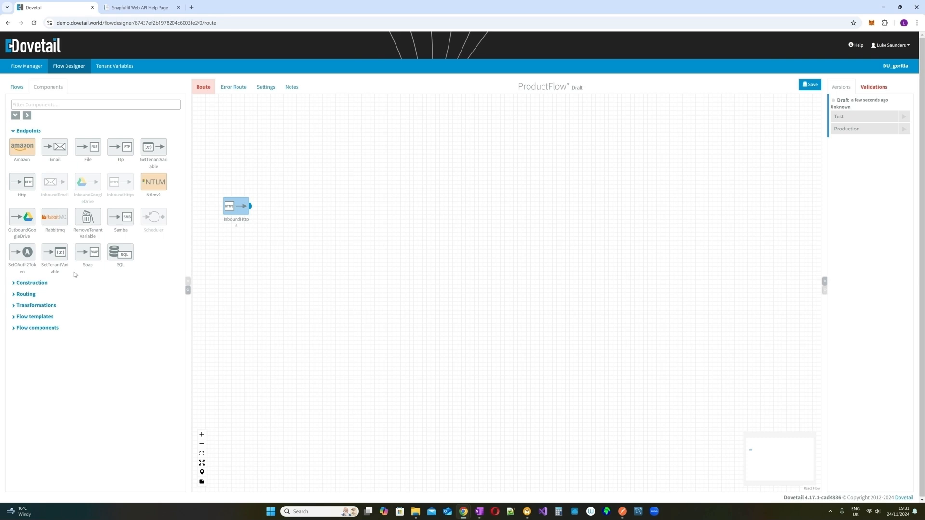
pyautogui.click(41, 295)
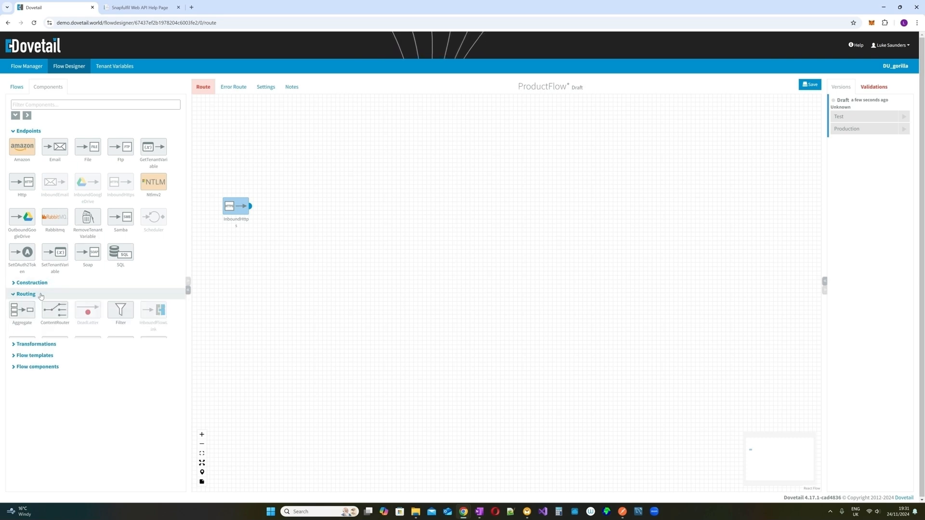
pyautogui.moveTo(52, 311); pyautogui.dragTo(270, 211)
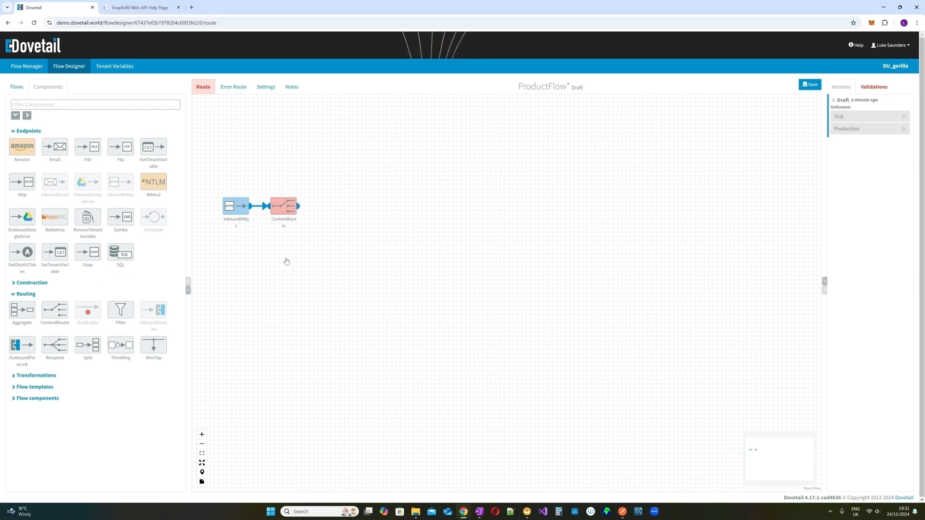
pyautogui.doubleClick(286, 199)
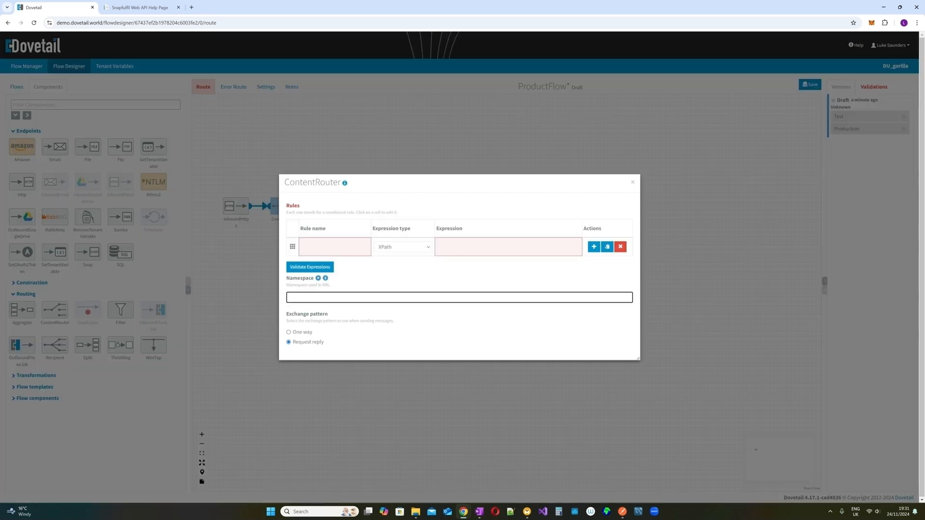
pyautogui.click(632, 182)
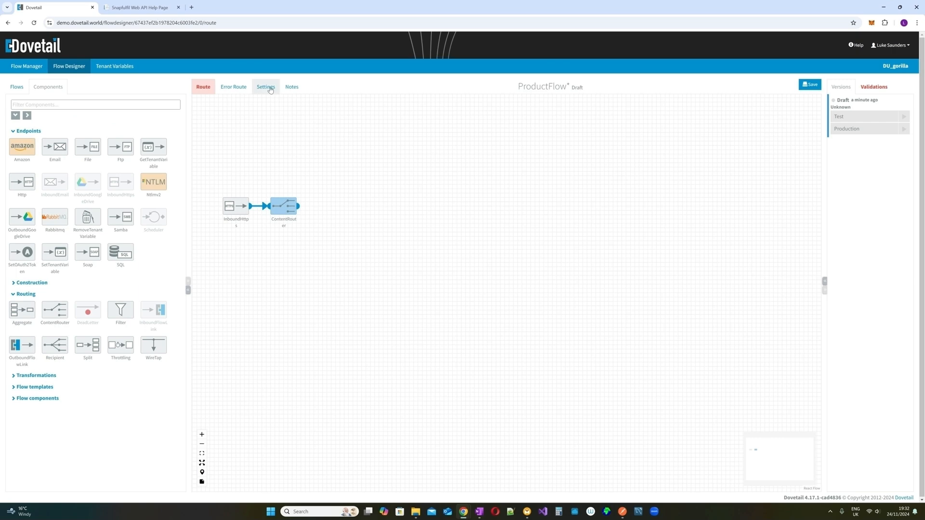
# - Add a new flow property named flowkey in the flow settings
pyautogui.click(271, 89)
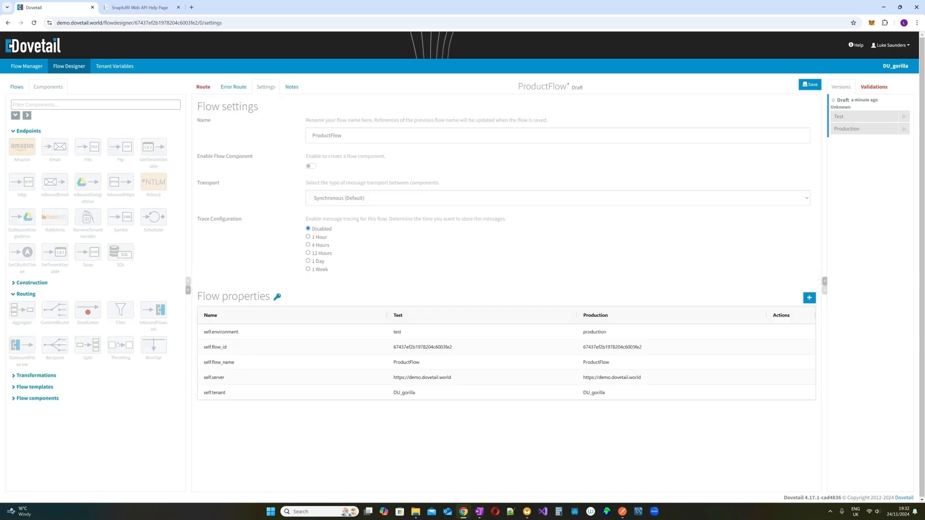
pyautogui.click(810, 298)
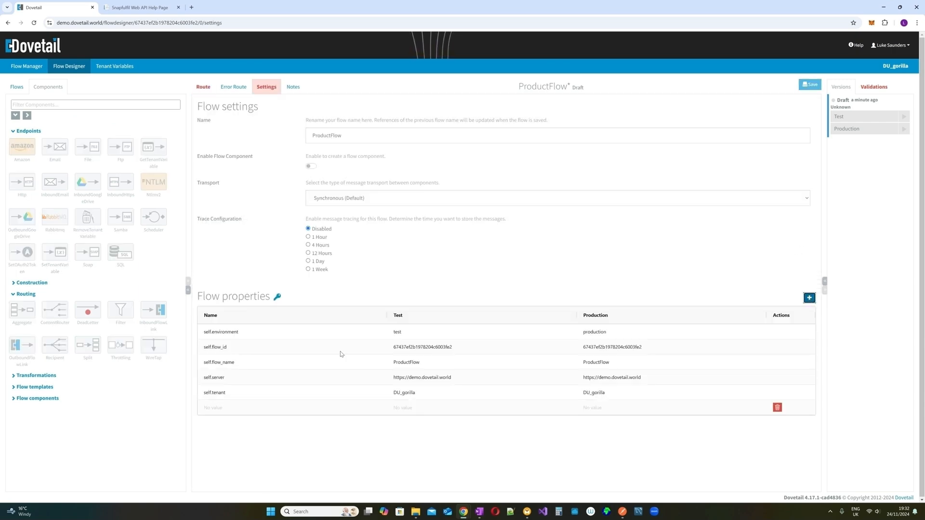
pyautogui.click(255, 408)
pyautogui.write('f')
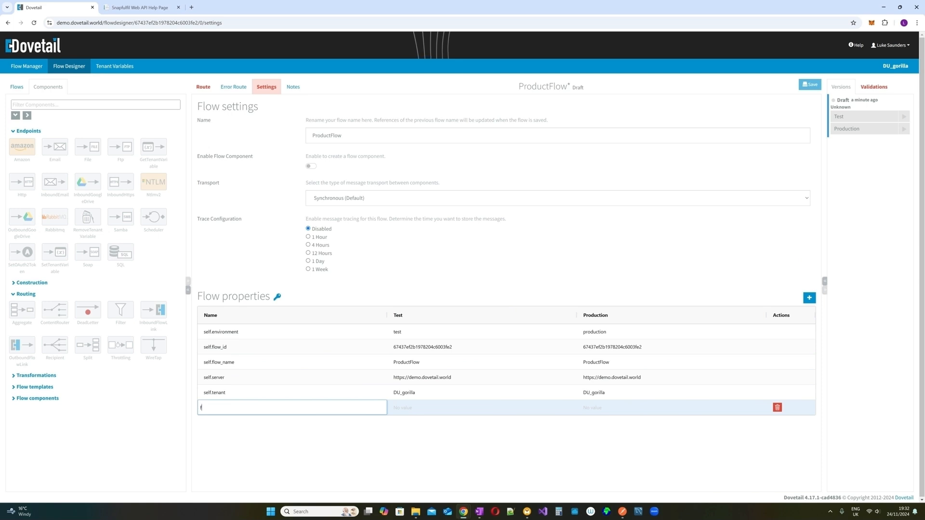
pyautogui.write('lowkey')
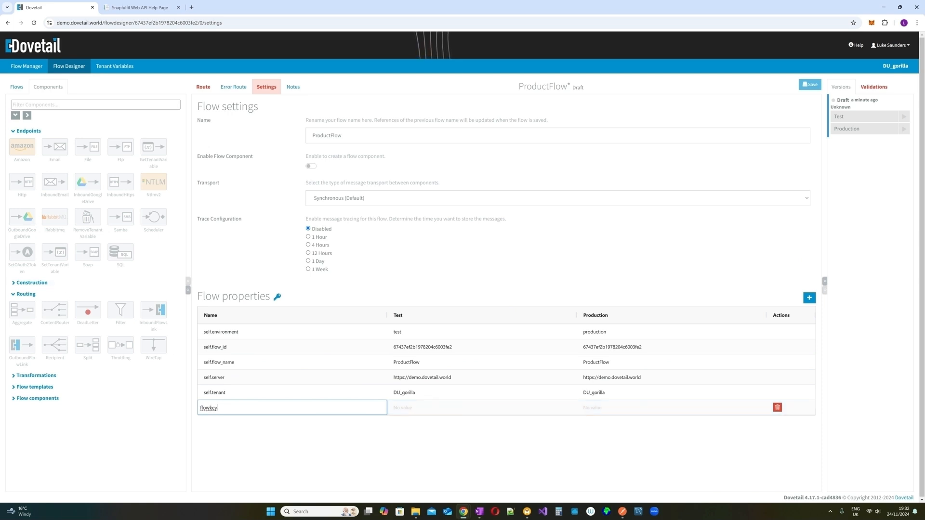
pyautogui.press('Return')
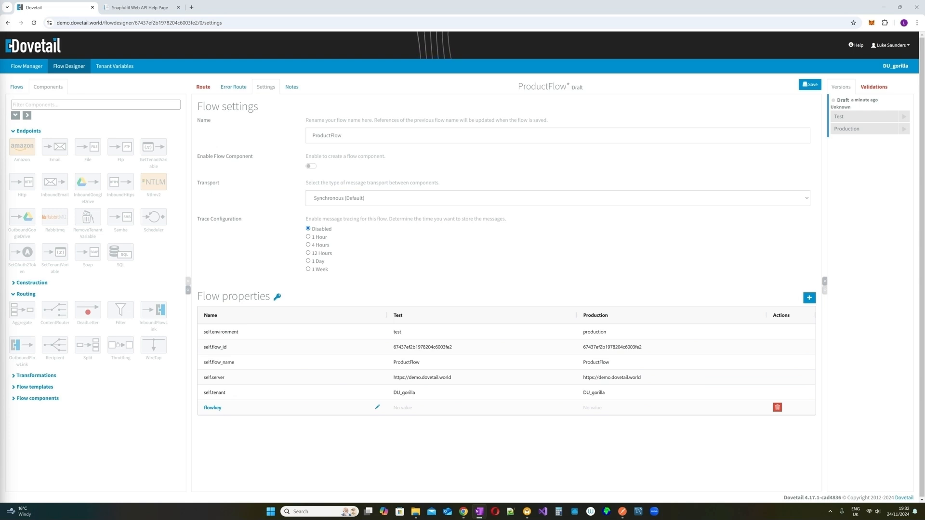
# - Paste the key into flowkey's Test and Production values, changing Production's leading characters to XZYX
pyautogui.click(411, 415)
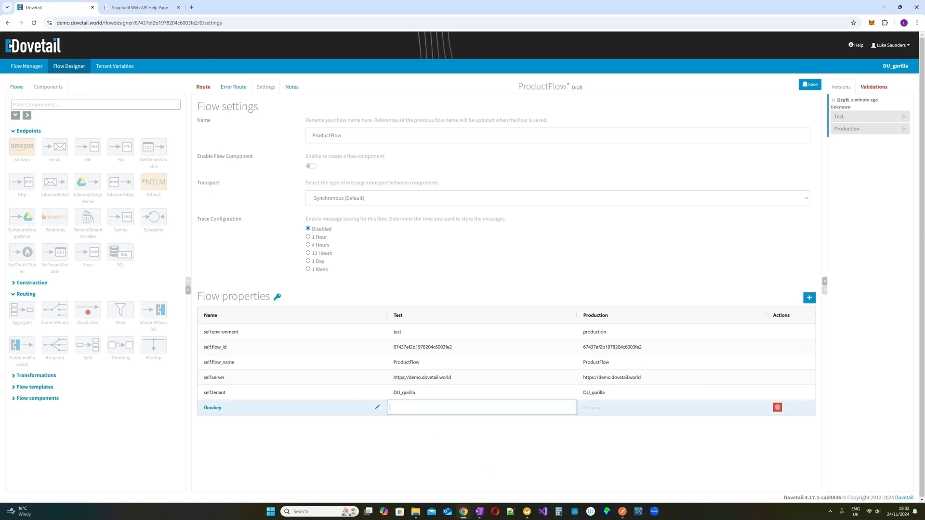
pyautogui.click(610, 413)
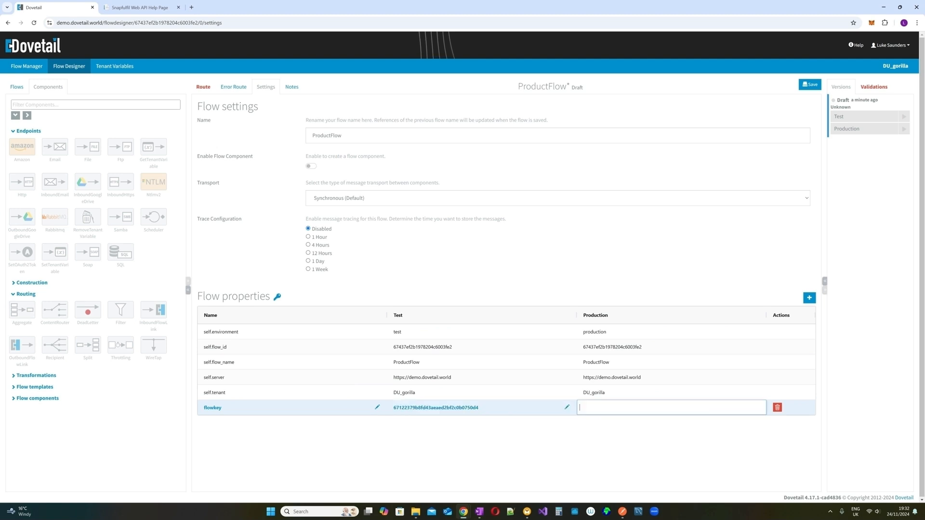
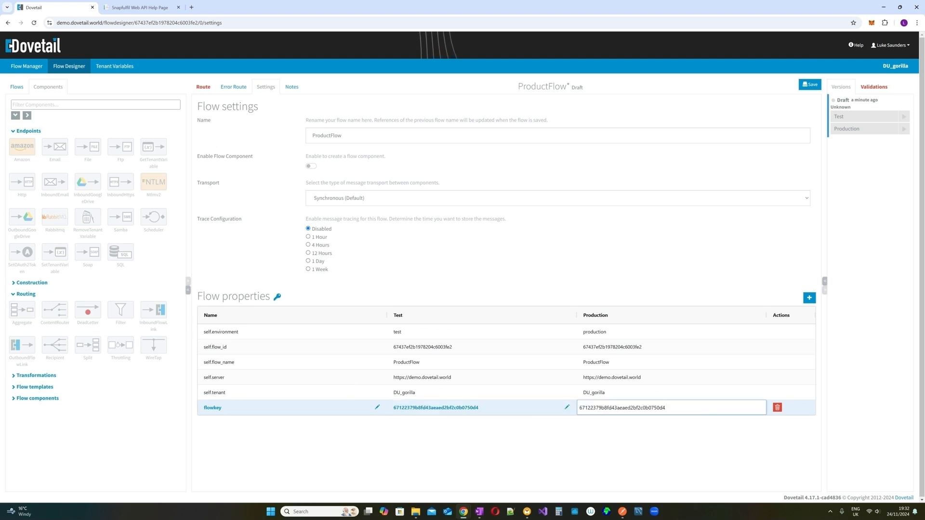
pyautogui.moveTo(598, 408); pyautogui.dragTo(554, 407)
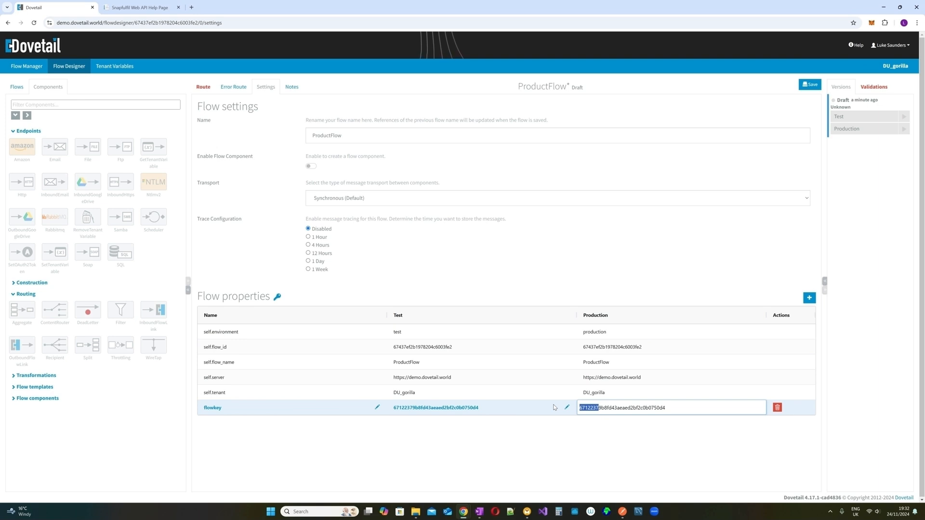
pyautogui.write('XZYX')
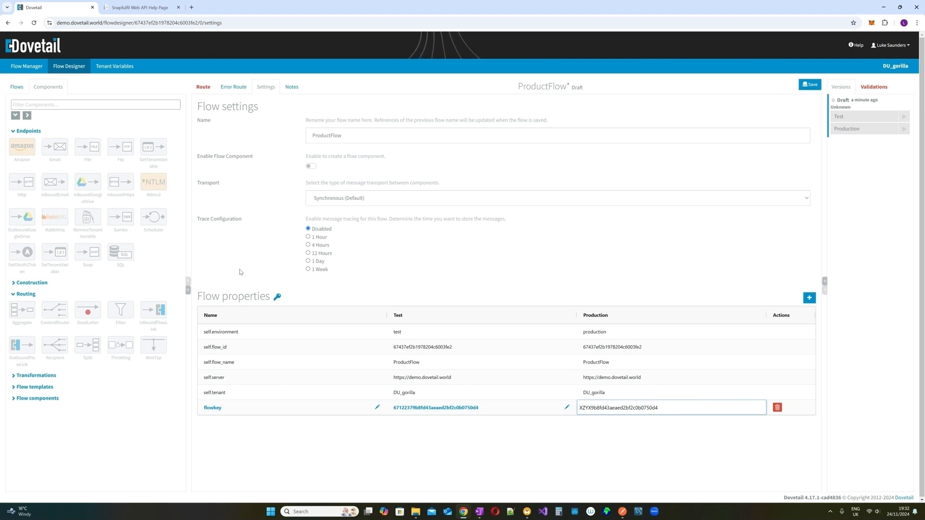
# - Keep message traces for 1 Week, save ProductFlow, and show its route diagram
pyautogui.click(308, 269)
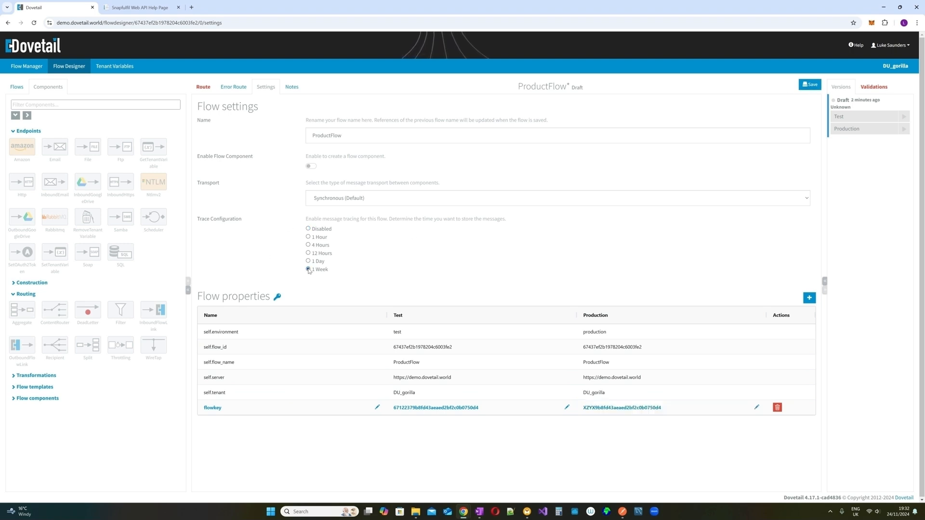
pyautogui.click(811, 89)
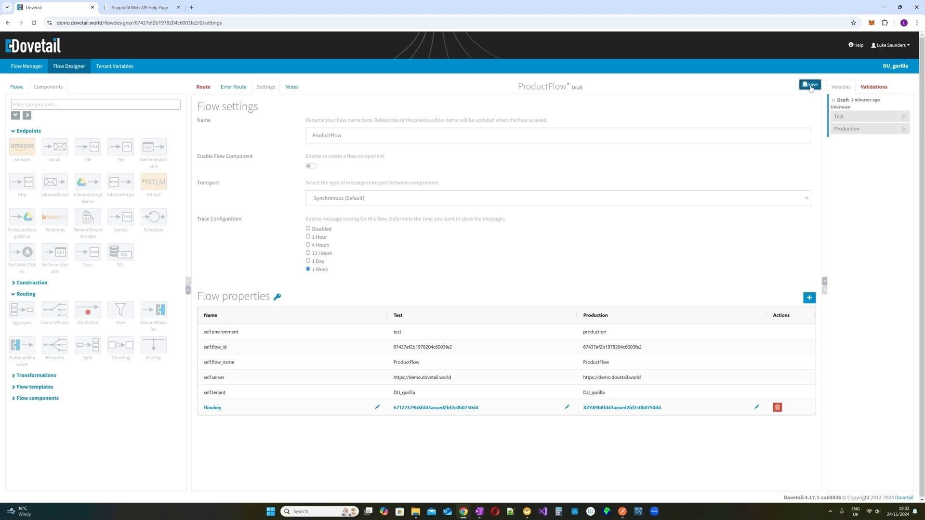
pyautogui.click(204, 91)
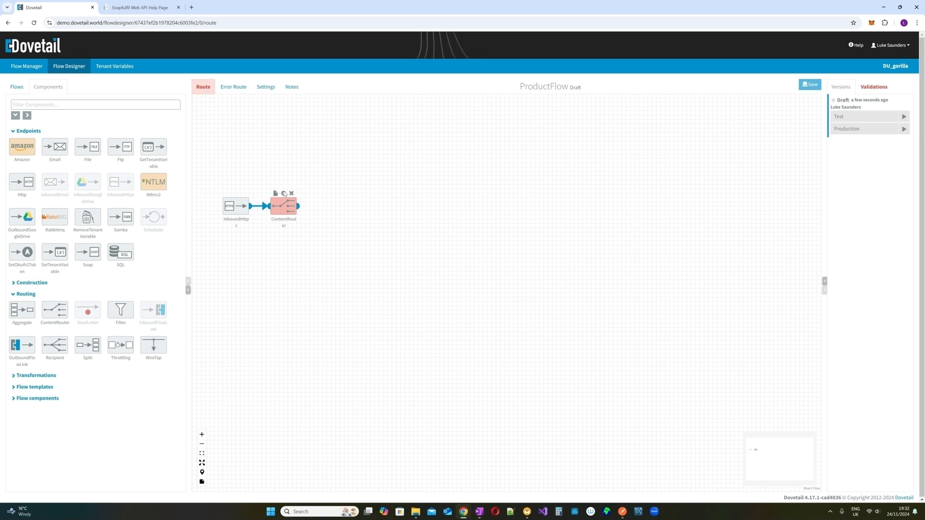
# - Name the ContentRouter rule valid_api_key and make it a Simple expression
pyautogui.click(284, 194)
pyautogui.click(318, 246)
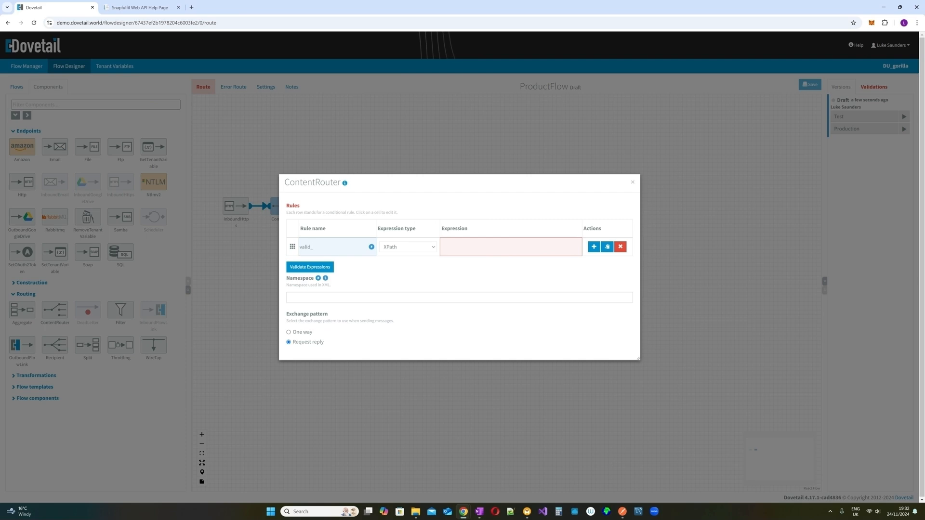
pyautogui.write('valid_api_key')
pyautogui.click(416, 247)
pyautogui.click(420, 266)
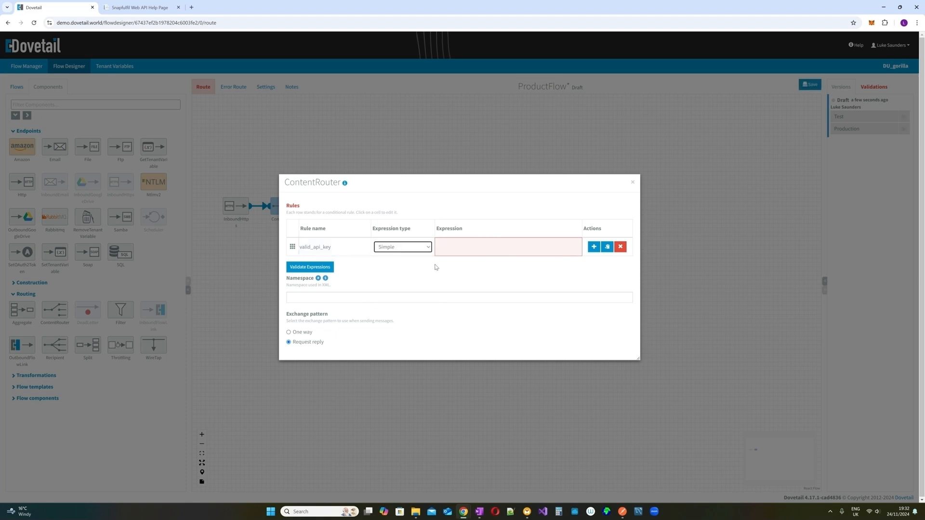
# - Set the rule expression to compare header apikey with the flowkey property, and validate it
pyautogui.click(466, 249)
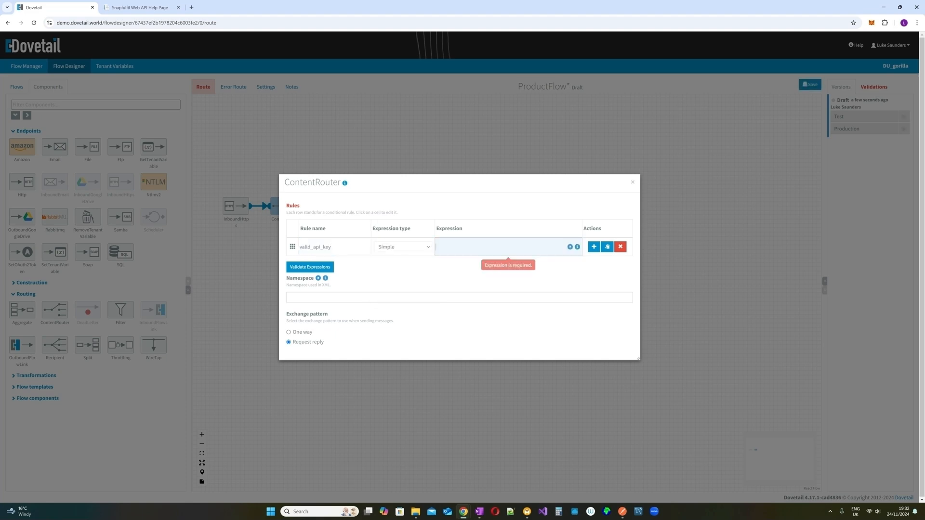
pyautogui.click(577, 248)
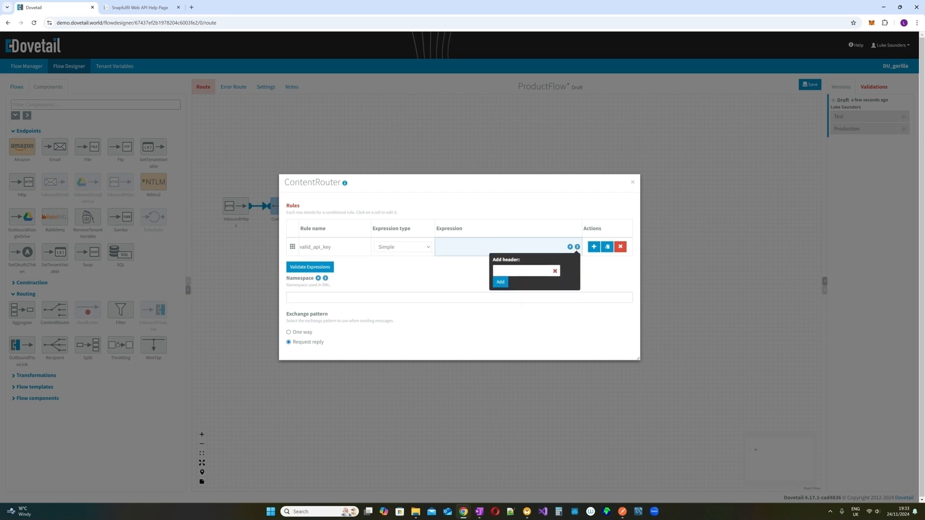
pyautogui.write('apikey')
pyautogui.press('Return')
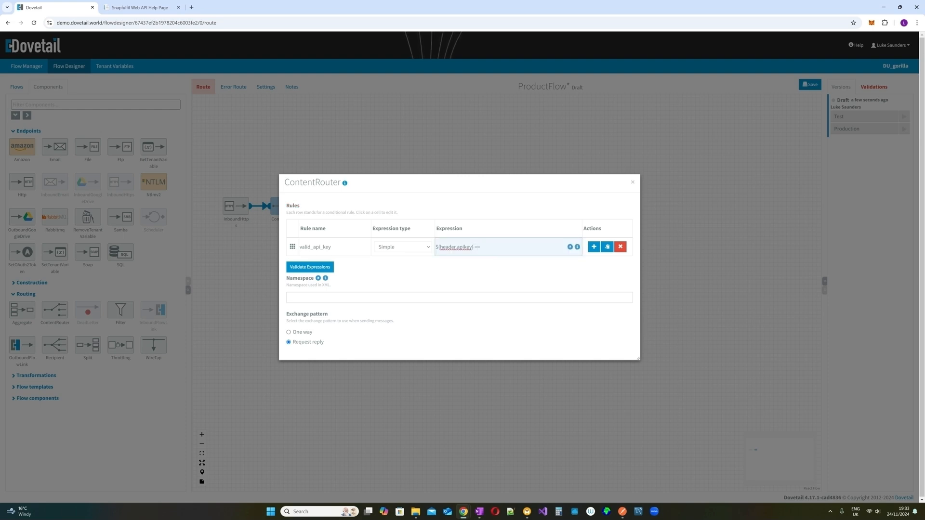
pyautogui.click(570, 247)
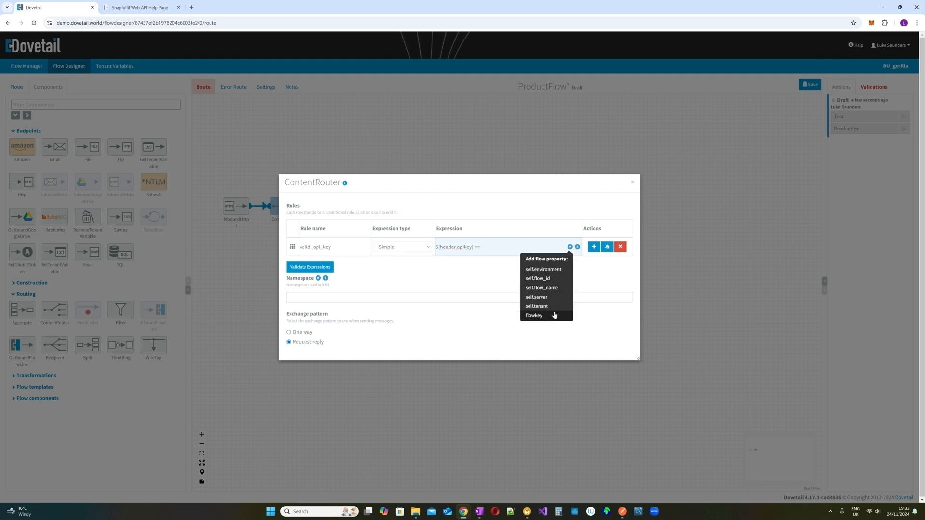
pyautogui.click(552, 314)
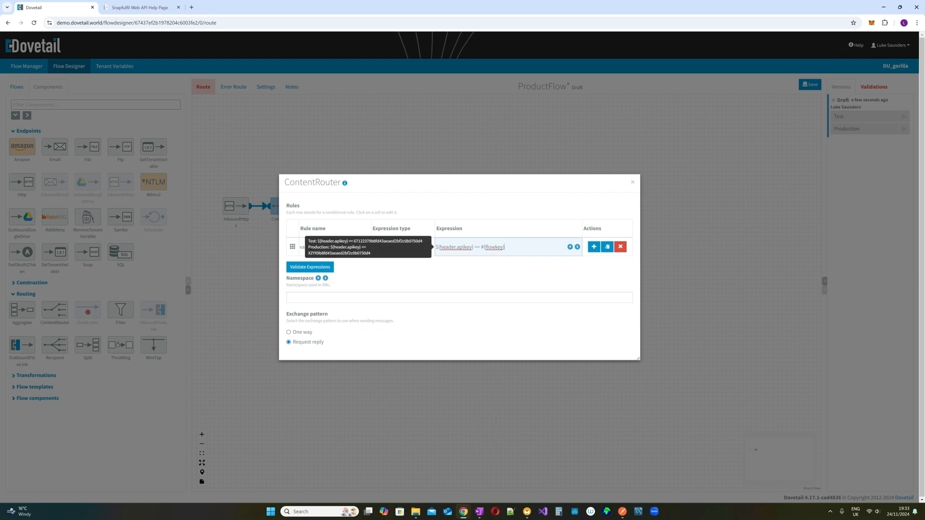
pyautogui.click(327, 269)
pyautogui.click(632, 176)
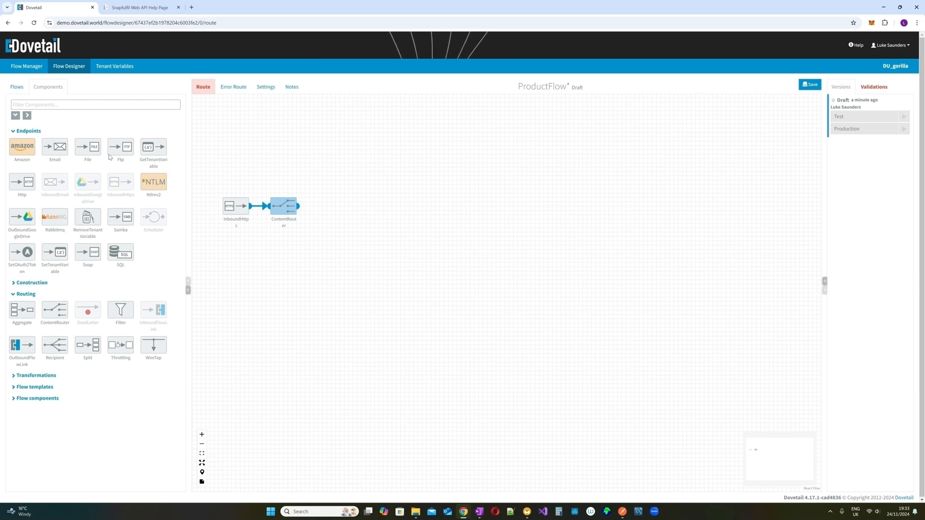
# - Add a RemoveHeaders step connected to the ContentRouter's otherwise branch
pyautogui.click(58, 104)
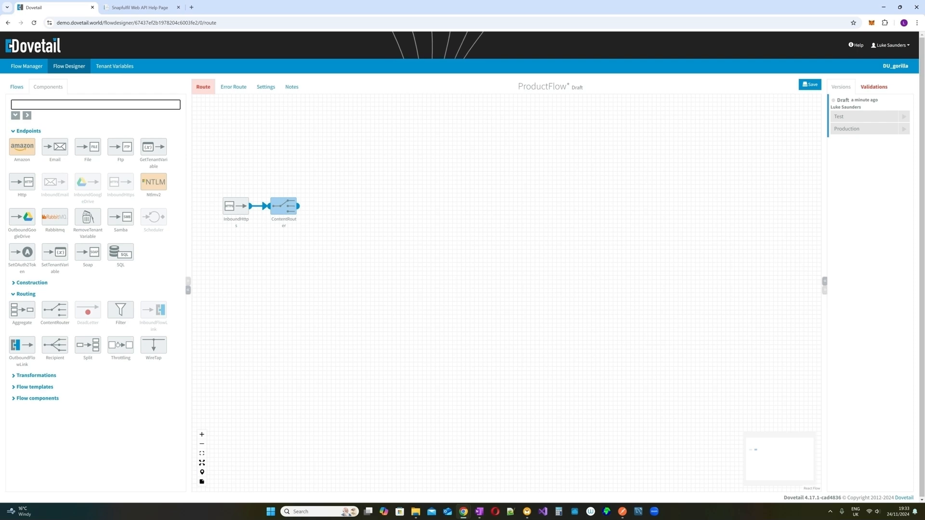
pyautogui.write('remove')
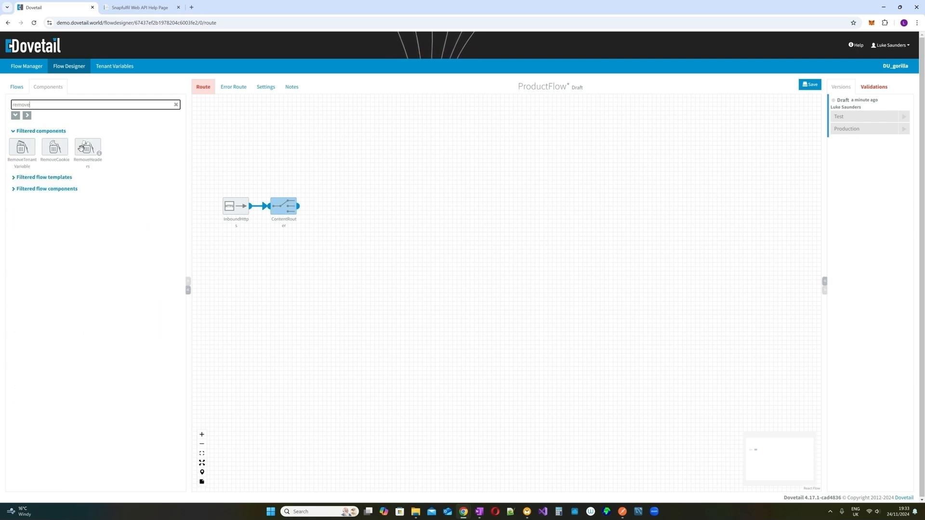
pyautogui.moveTo(85, 148); pyautogui.dragTo(320, 267)
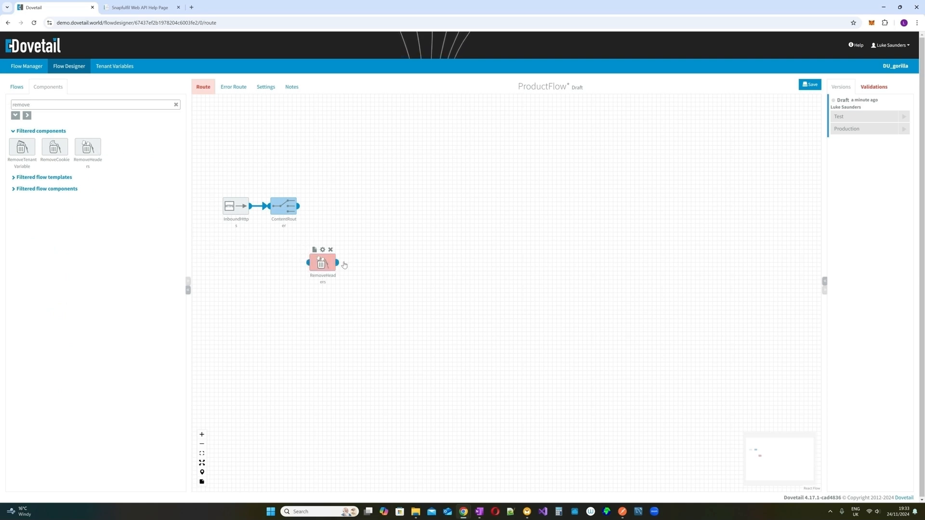
pyautogui.moveTo(297, 208)
pyautogui.mouseDown()
pyautogui.moveTo(304, 240)
pyautogui.moveTo(303, 207)
pyautogui.mouseUp()
pyautogui.moveTo(305, 209); pyautogui.dragTo(308, 262)
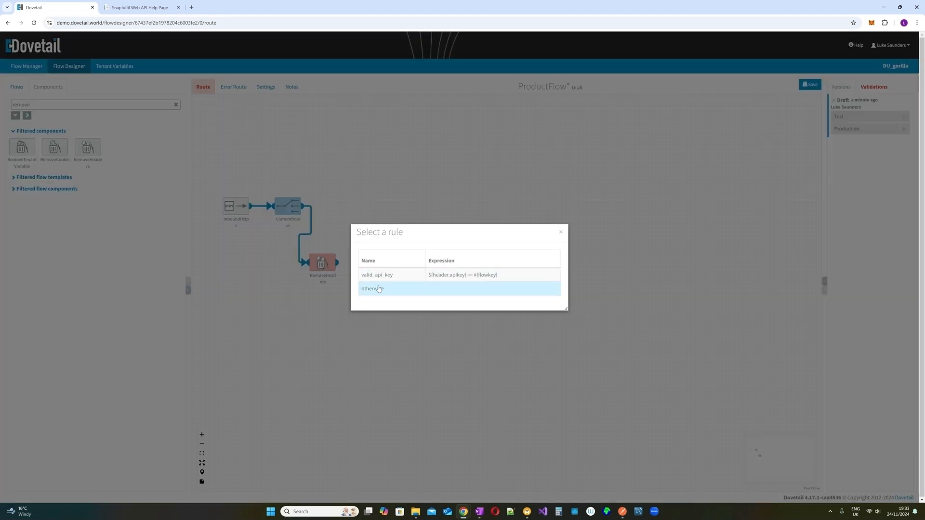
pyautogui.click(376, 291)
pyautogui.moveTo(322, 264); pyautogui.dragTo(348, 281)
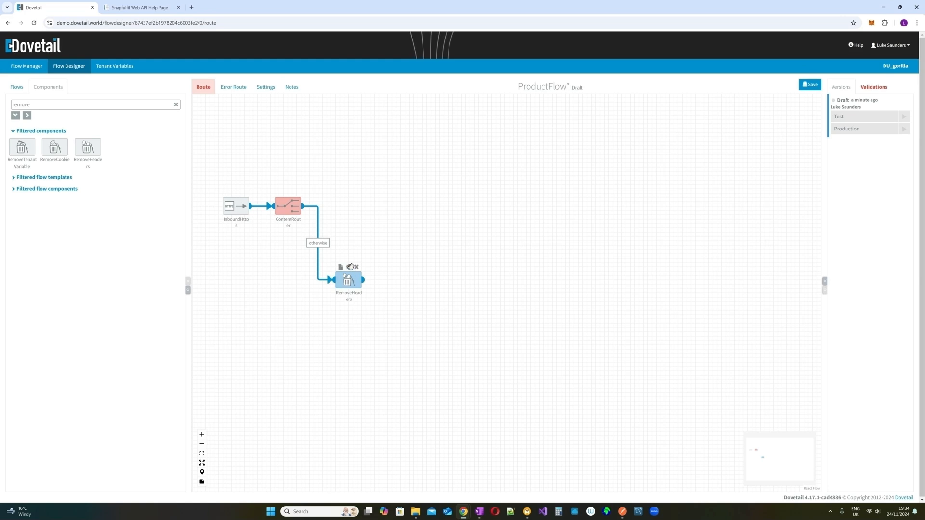
# - Set the RemoveHeaders pattern to * to strip all headers
pyautogui.click(350, 266)
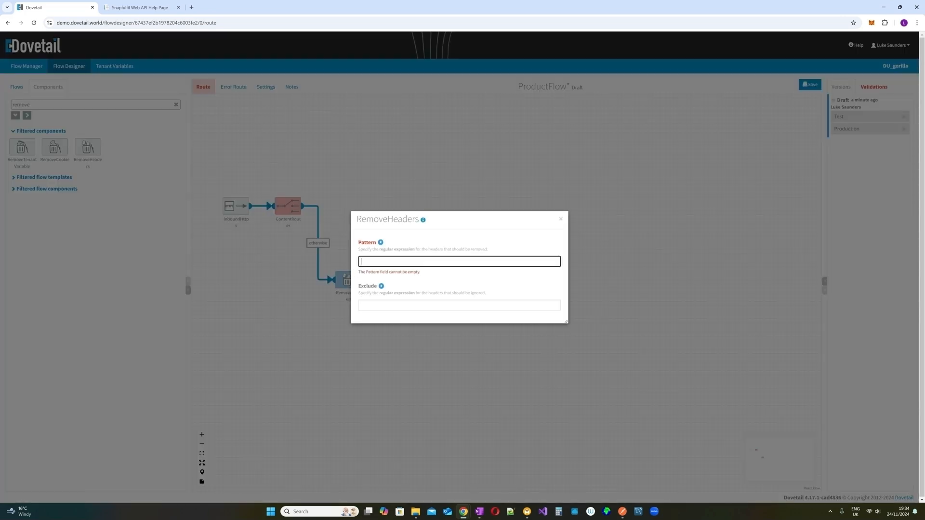
pyautogui.write('*')
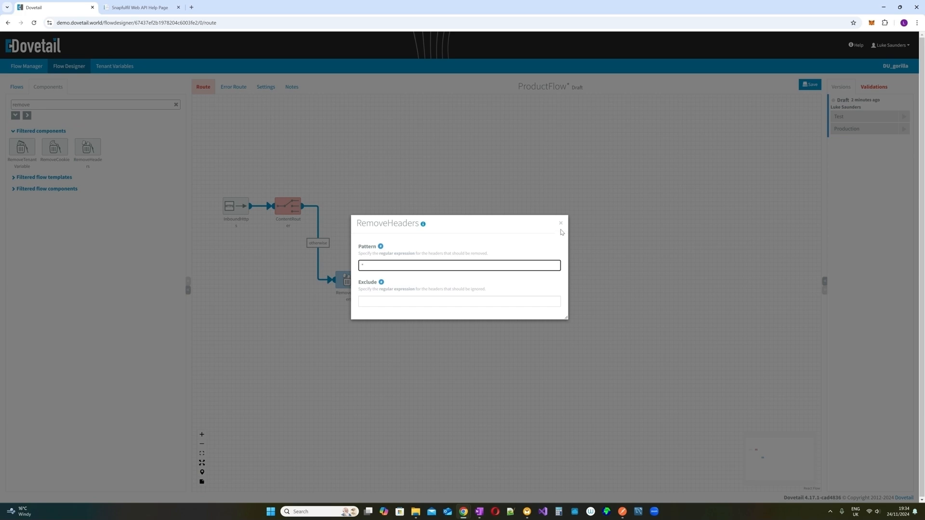
pyautogui.click(560, 222)
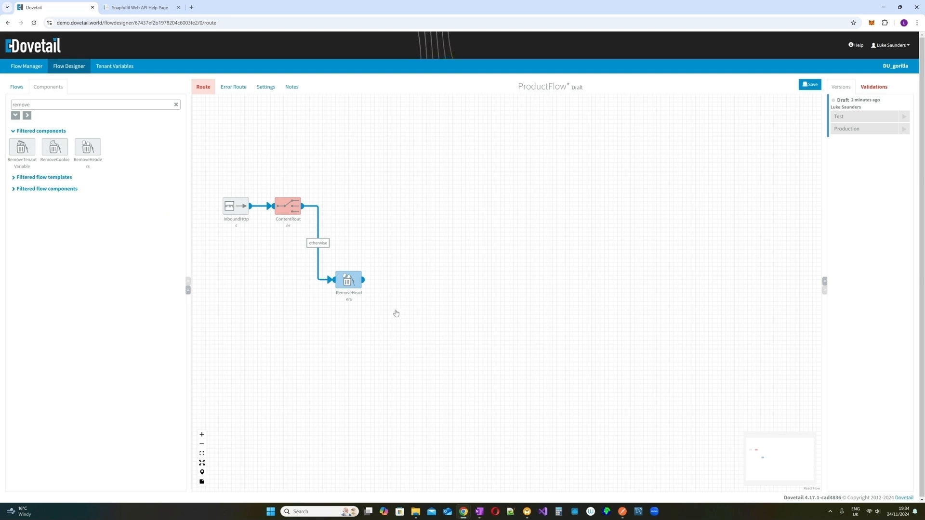
# - Add a SetHeaders step to the right of RemoveHeaders
pyautogui.doubleClick(21, 105)
pyautogui.write('s')
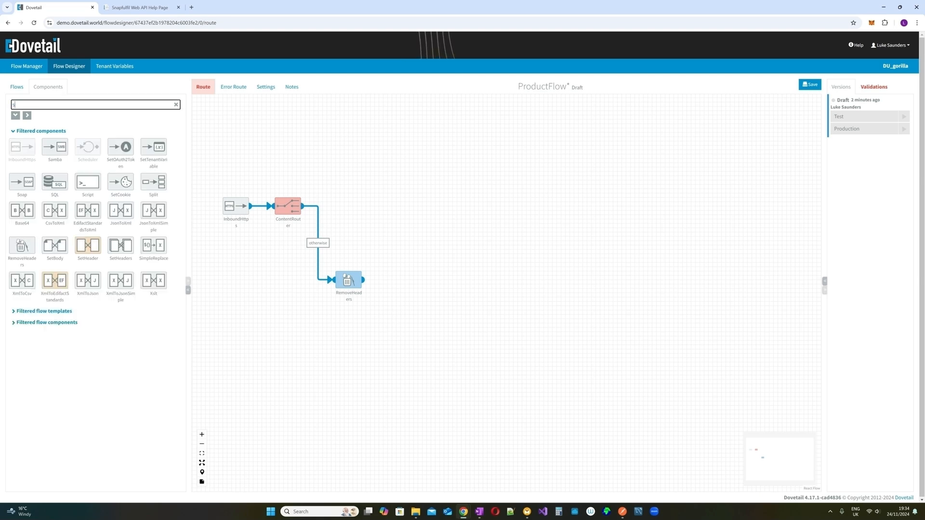
pyautogui.write('et')
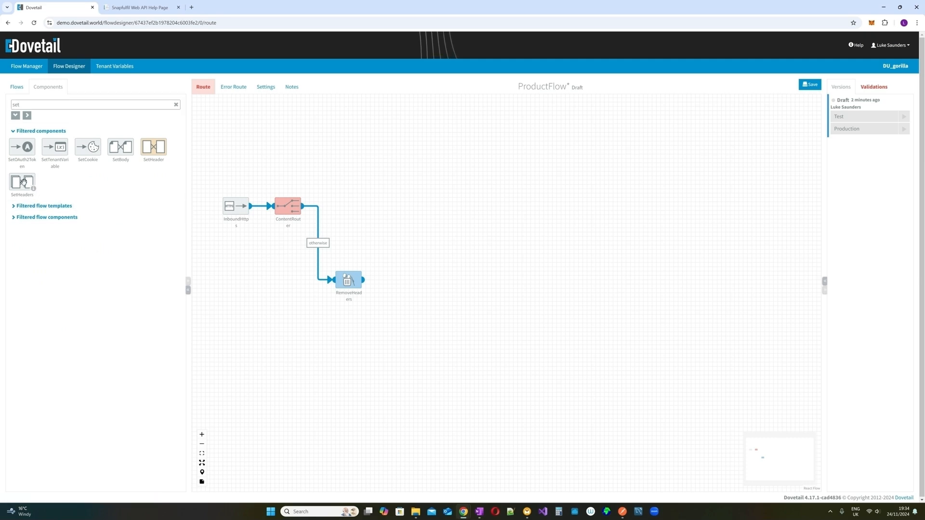
pyautogui.moveTo(23, 181)
pyautogui.mouseDown()
pyautogui.moveTo(400, 280)
pyautogui.moveTo(392, 280)
pyautogui.mouseUp()
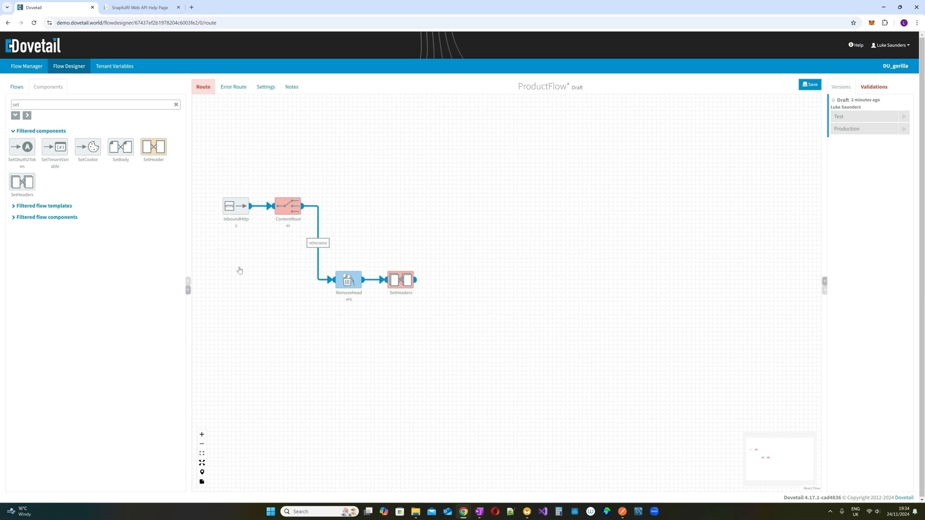
pyautogui.hotkey('alt', 'Tab')
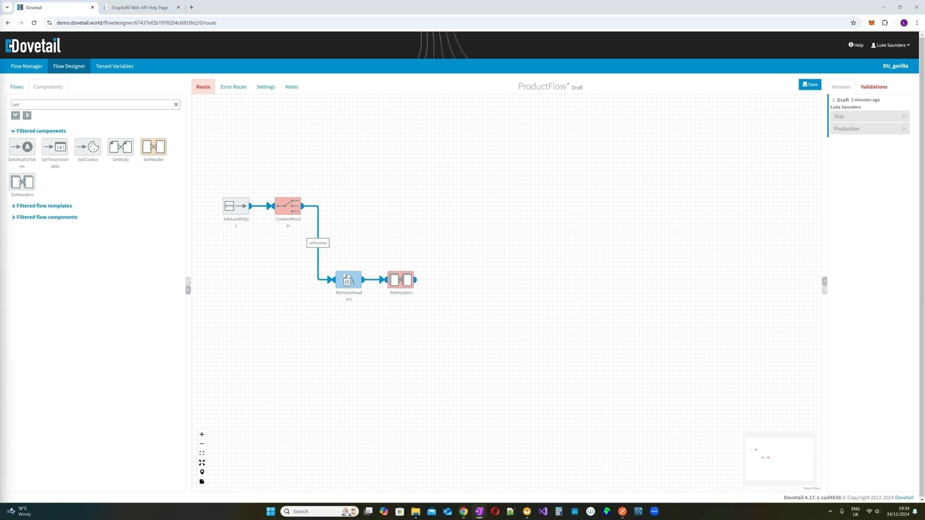
pyautogui.click(399, 271)
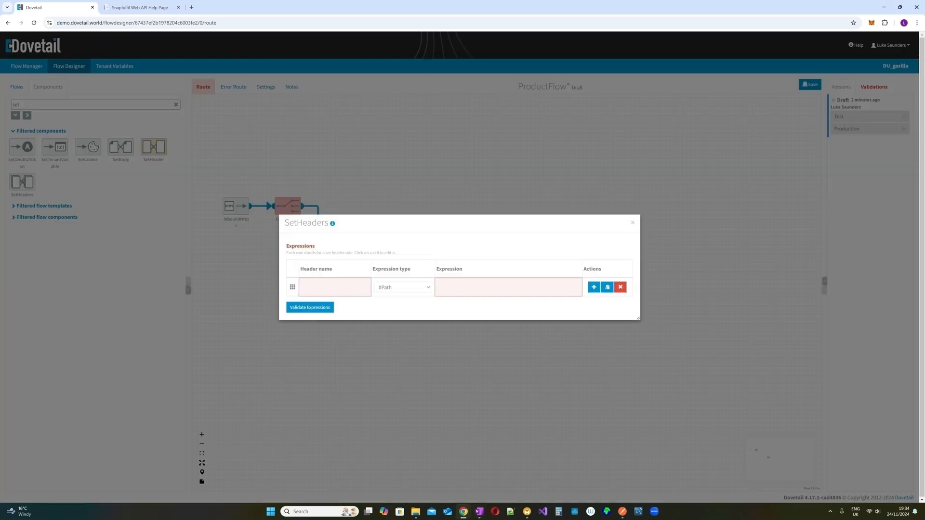
# - Set header CamelHttpResponseCode to the Simple expression 401
pyautogui.click(335, 288)
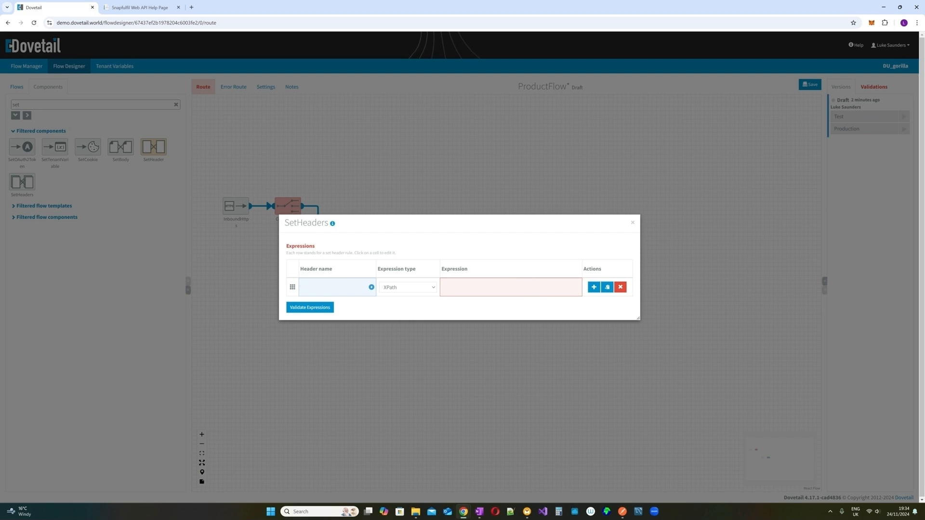
pyautogui.write('CamelHttpResponseCode')
pyautogui.click(431, 288)
pyautogui.click(419, 306)
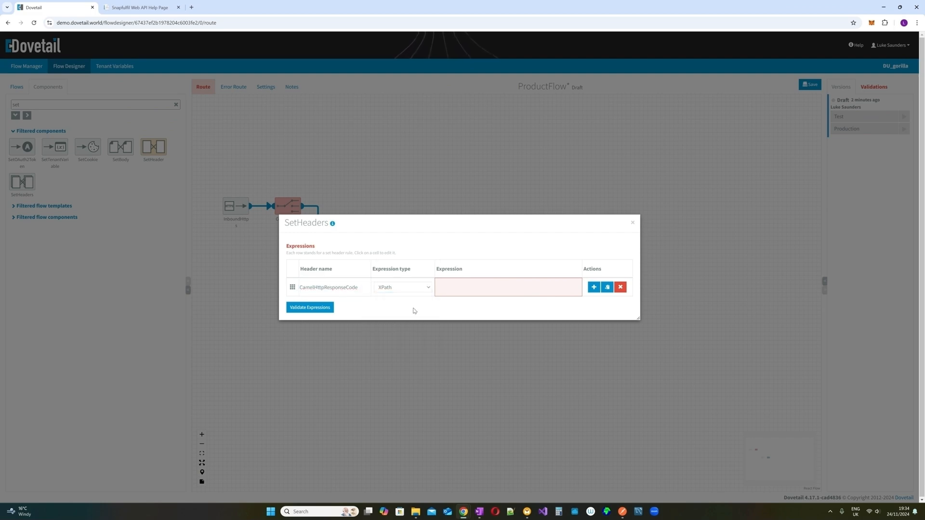
pyautogui.click(507, 288)
pyautogui.write('401')
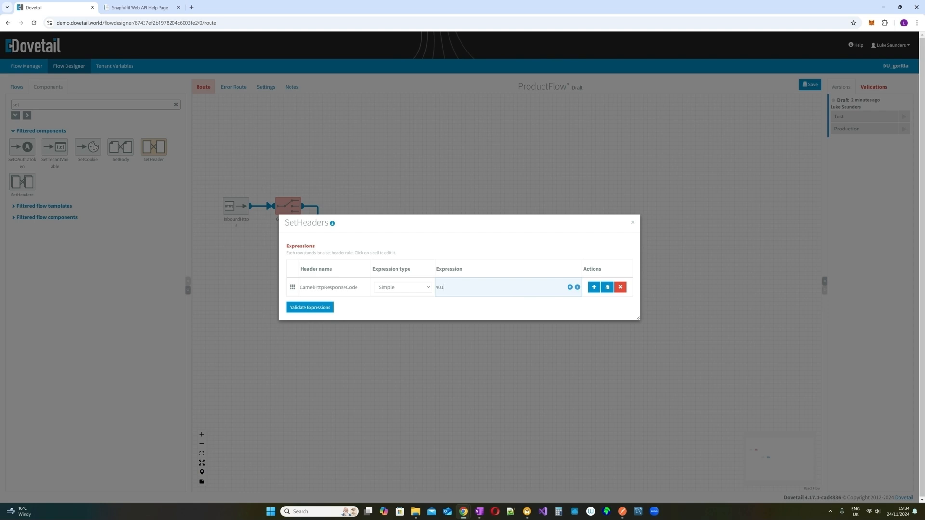
pyautogui.press('Tab')
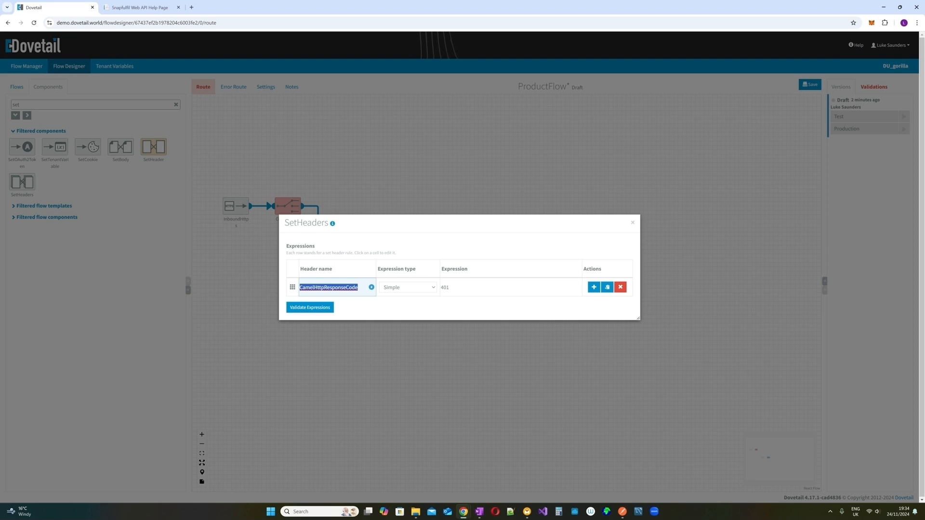
# - Add a second header Content-Type with value application/json
pyautogui.click(593, 287)
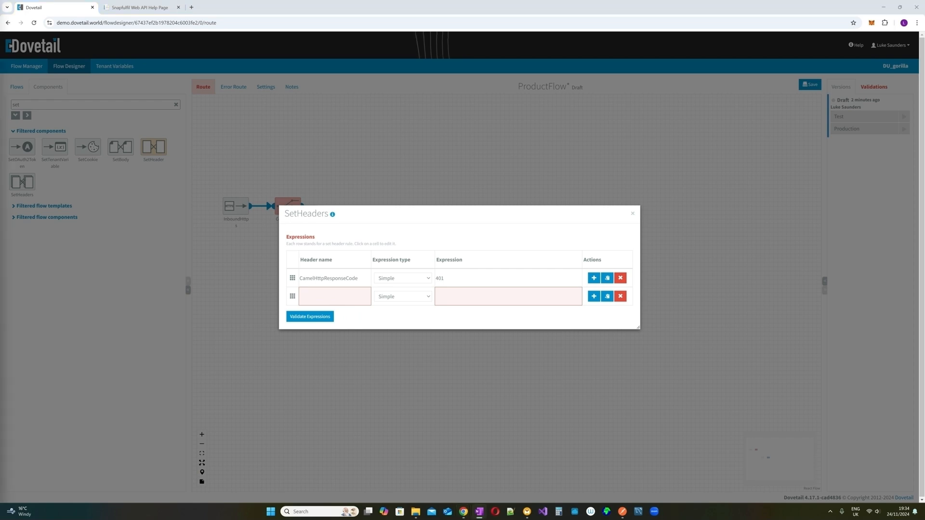
pyautogui.click(334, 297)
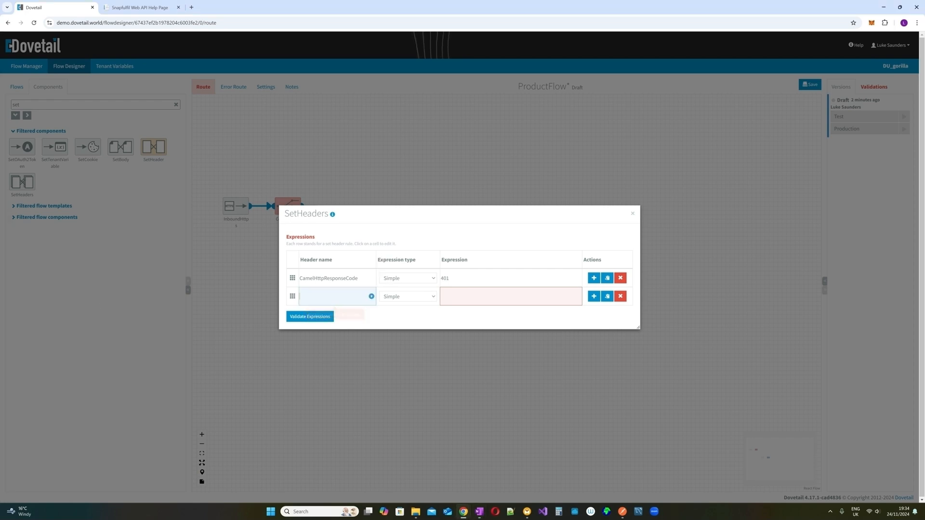
pyautogui.write('Content-Type')
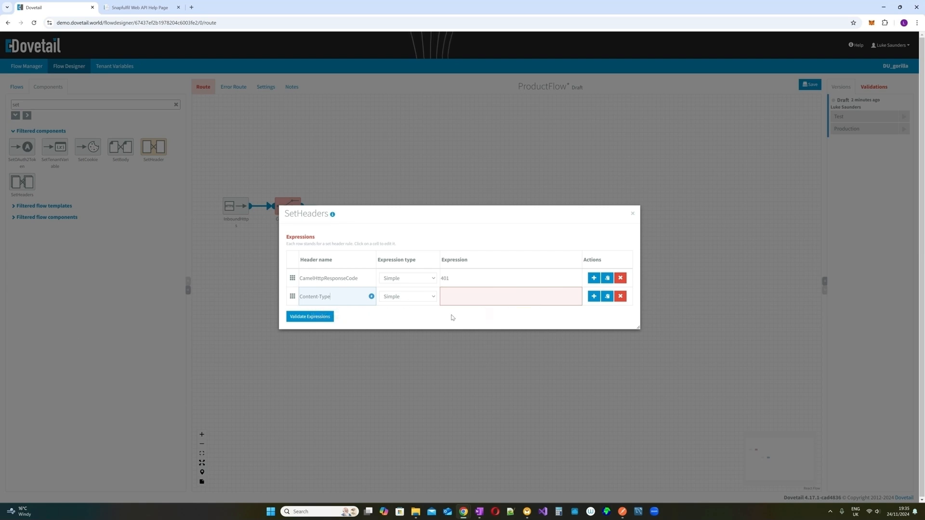
pyautogui.hotkey('alt', 'Tab')
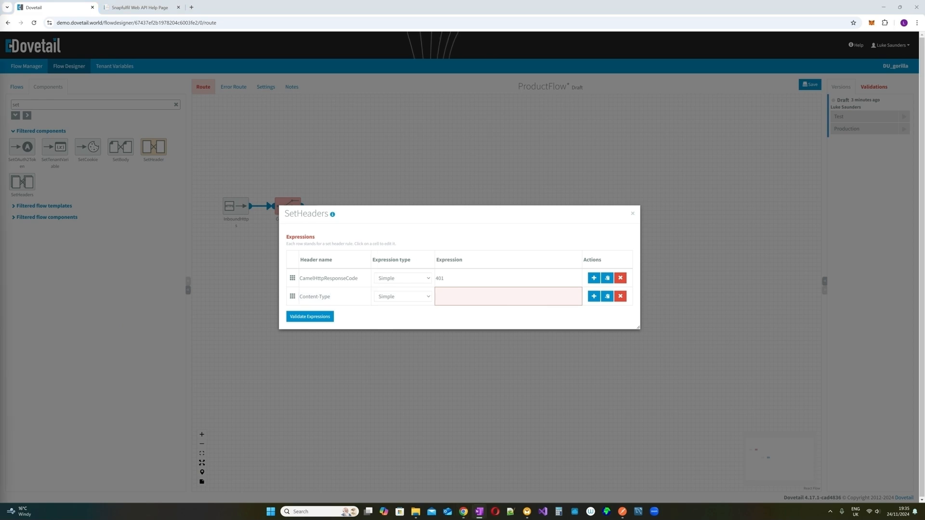
pyautogui.hotkey('alt', 'Tab')
pyautogui.write('application/json')
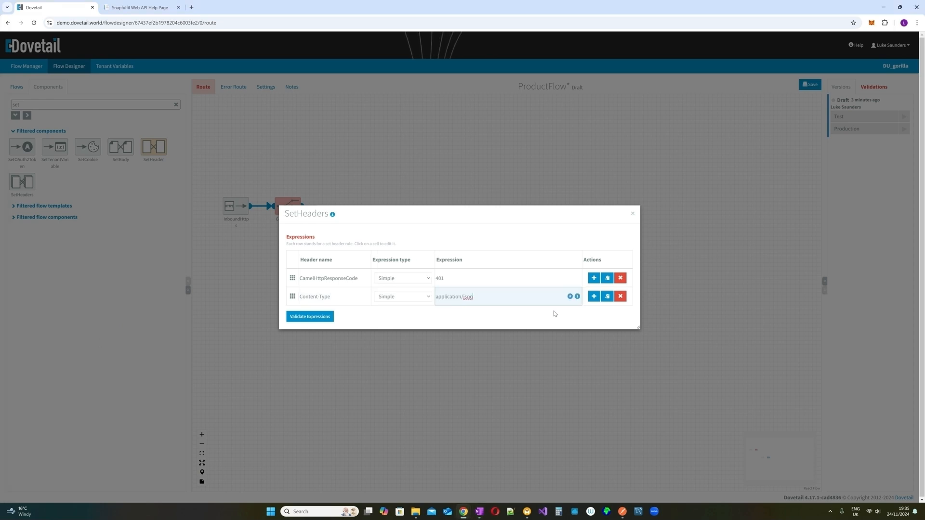
pyautogui.click(632, 214)
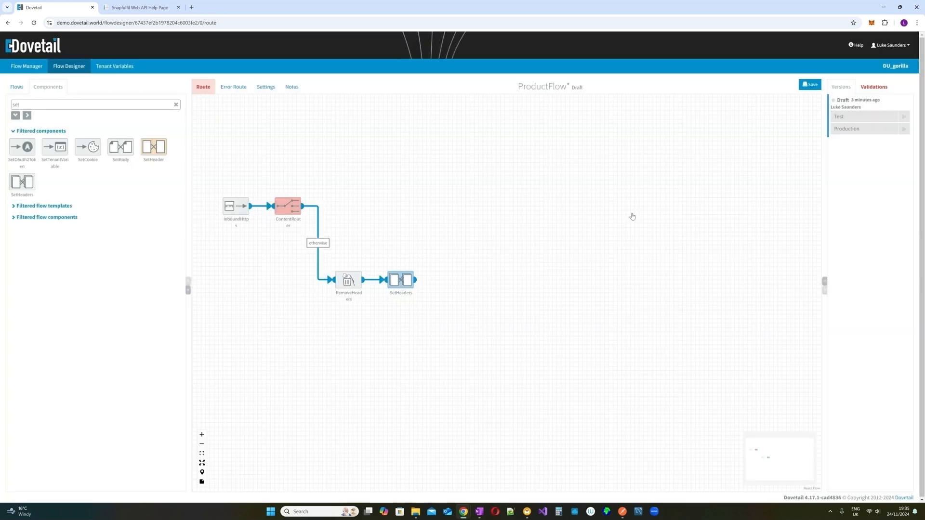
# - Filter components for 'body' and place a SetBody step after SetHeaders
pyautogui.moveTo(352, 282)
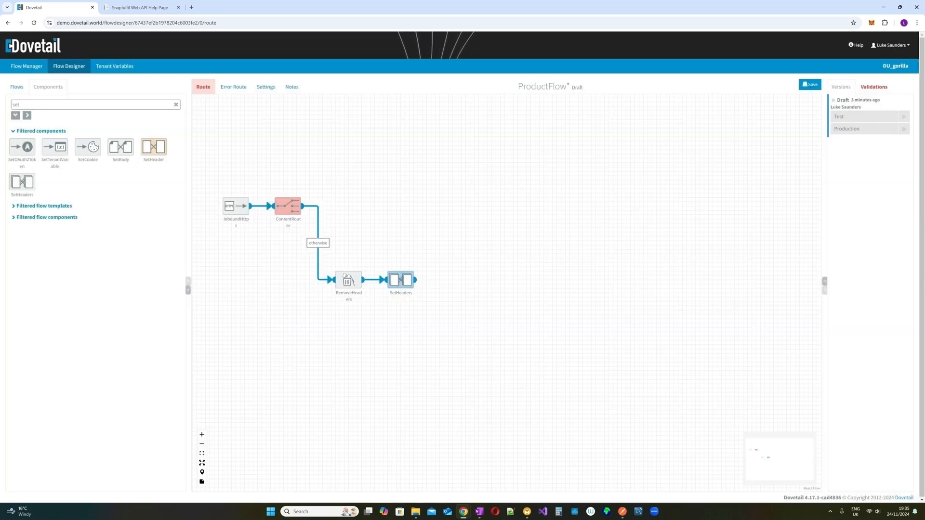
pyautogui.doubleClick(16, 104)
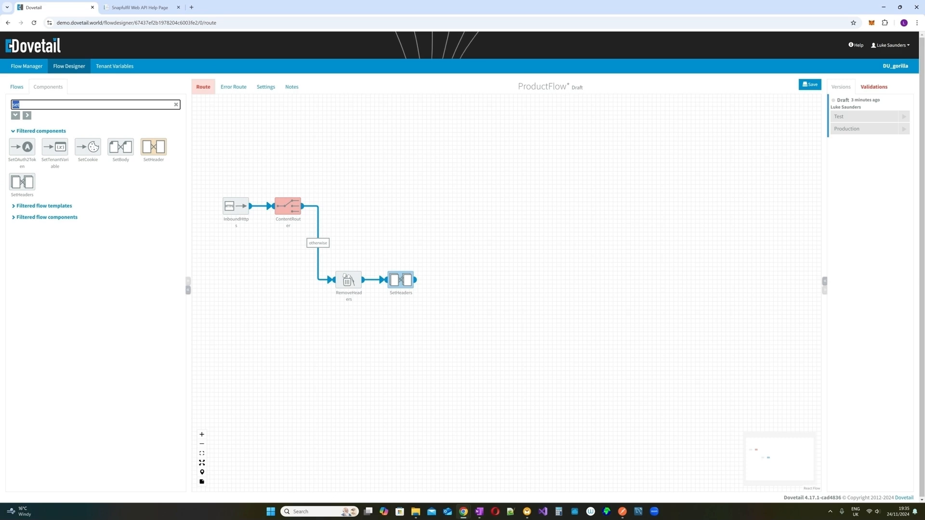
pyautogui.write('body')
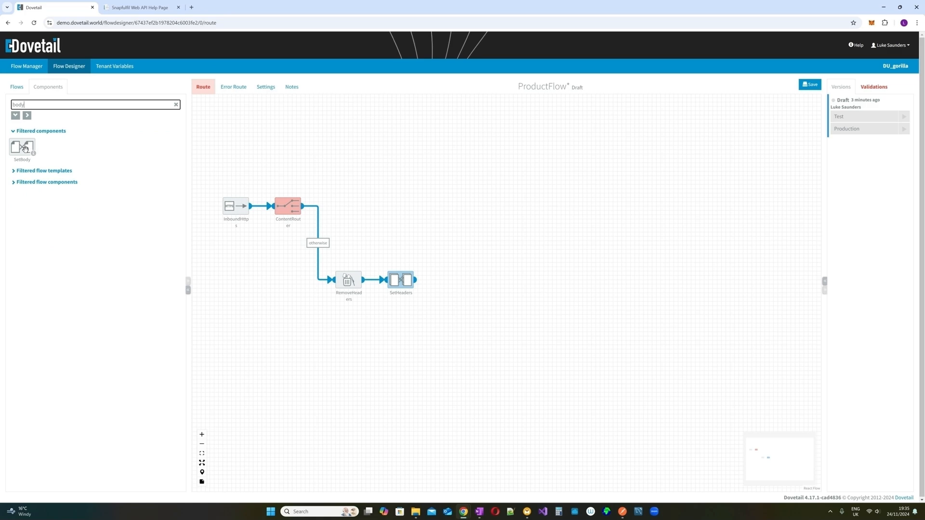
pyautogui.moveTo(26, 150); pyautogui.dragTo(450, 283)
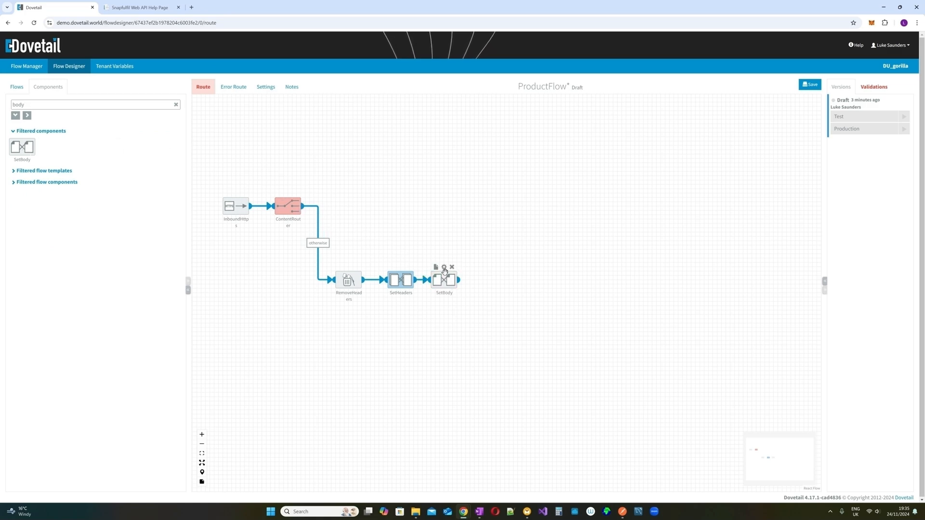
# - Set the SetBody content to {"error":"apikey is not valid"}
pyautogui.click(444, 267)
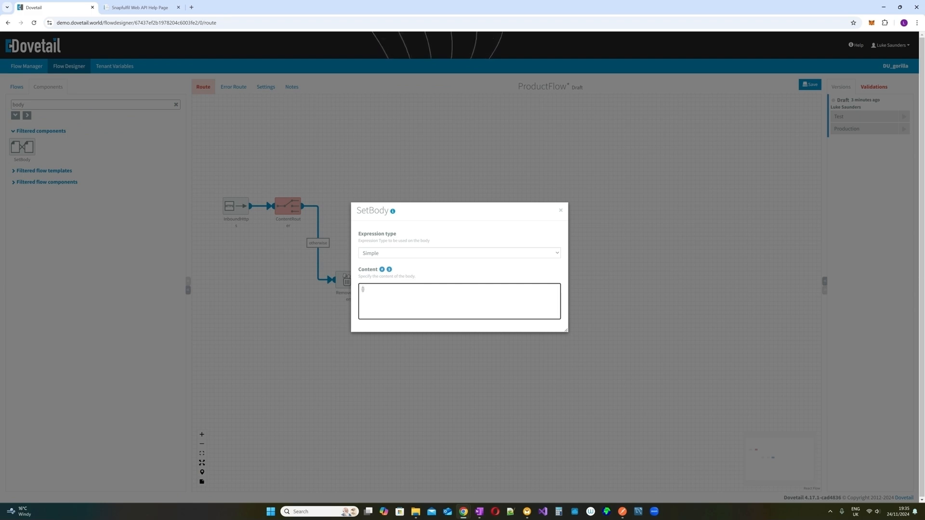
pyautogui.write('"error":')
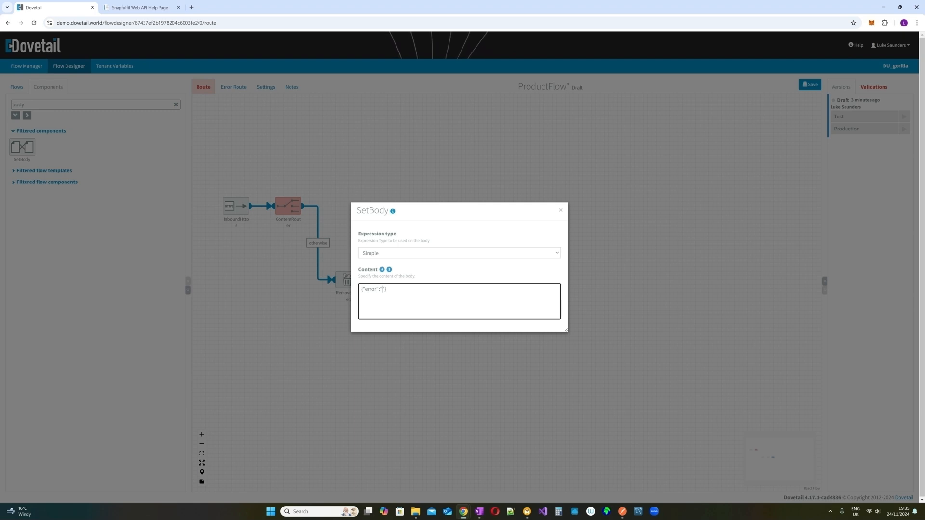
pyautogui.write('apikey is not valid')
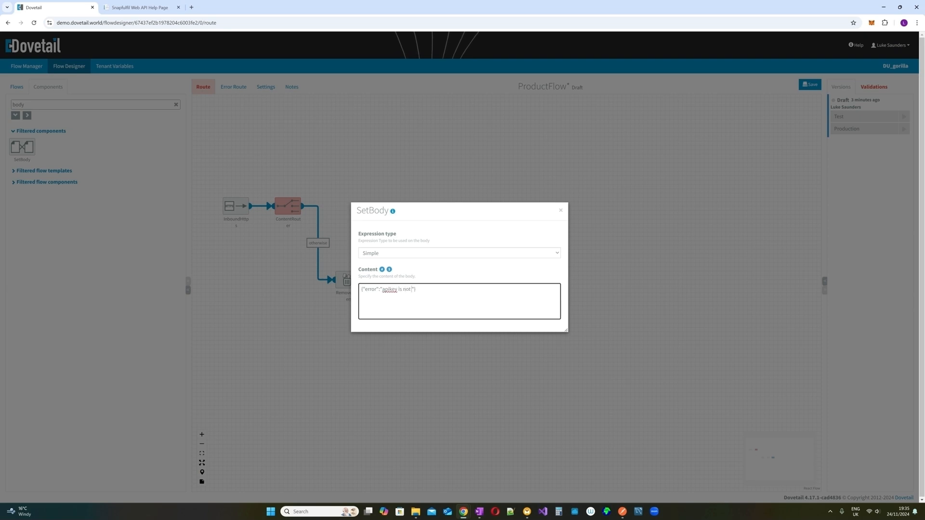
pyautogui.click(561, 210)
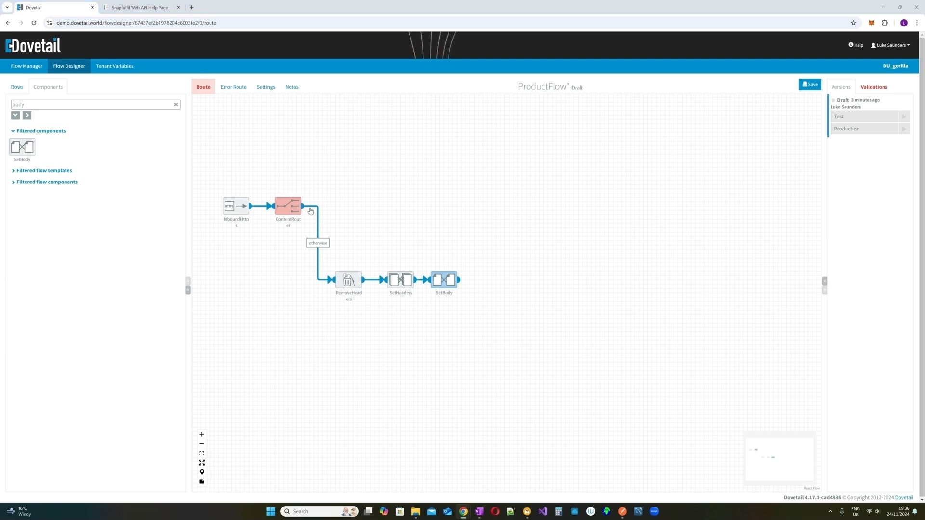
# - Attach a Log step to the ContentRouter via the valid_api_key rule
pyautogui.moveTo(71, 106); pyautogui.dragTo(9, 99)
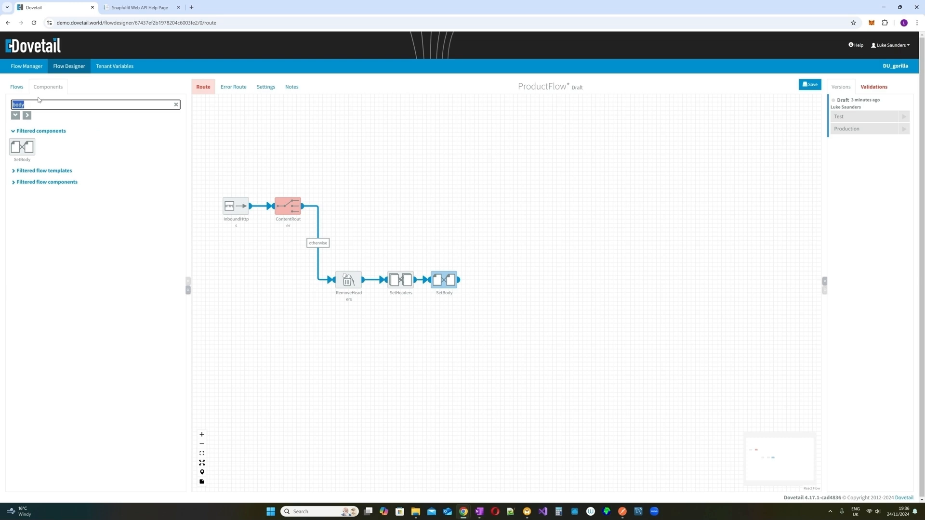
pyautogui.write('log')
pyautogui.moveTo(22, 146)
pyautogui.mouseDown()
pyautogui.moveTo(200, 157)
pyautogui.moveTo(362, 197)
pyautogui.moveTo(356, 209)
pyautogui.moveTo(336, 206)
pyautogui.mouseUp()
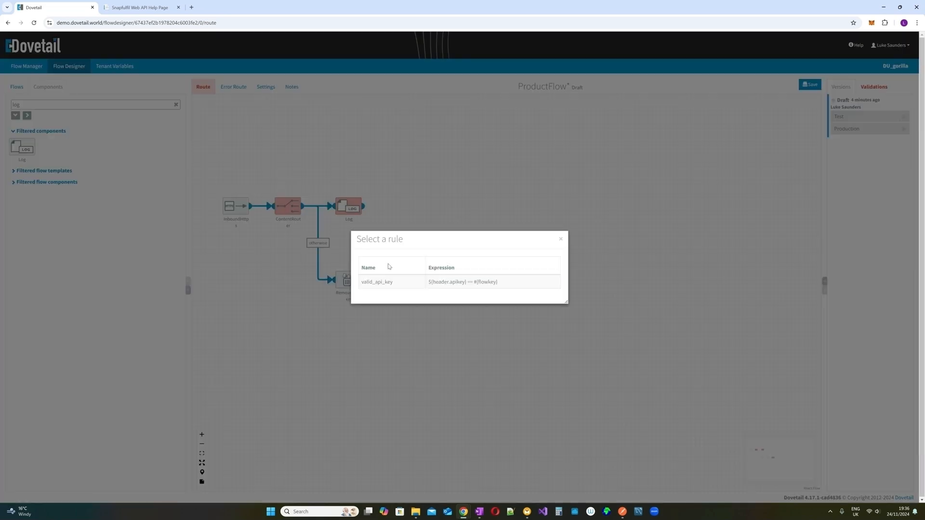
pyautogui.click(390, 282)
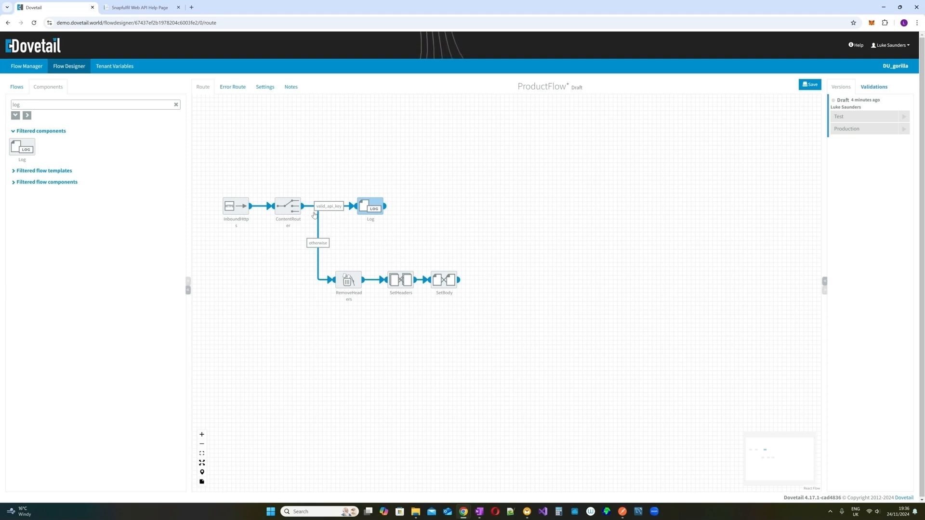
# - Reopen SetBody to review the error message body, then close it
pyautogui.click(444, 268)
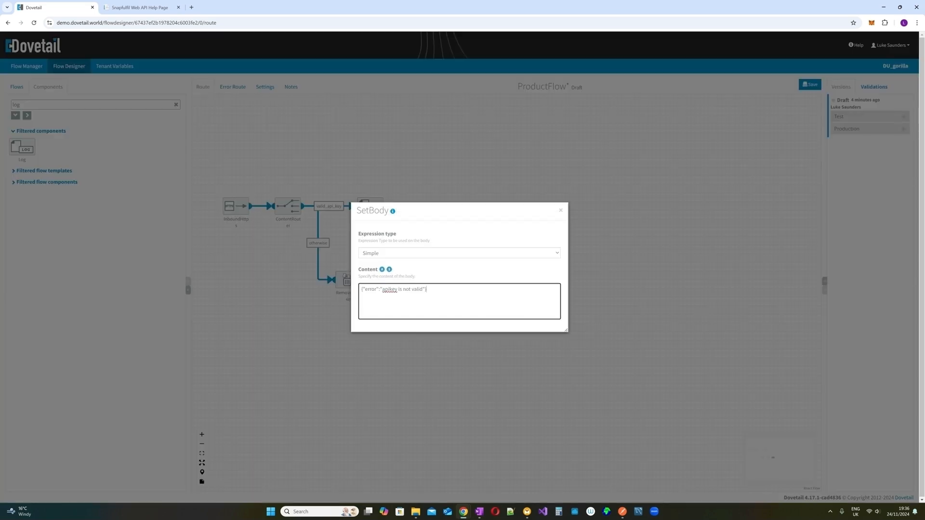
pyautogui.hotkey('ctrl', 'a')
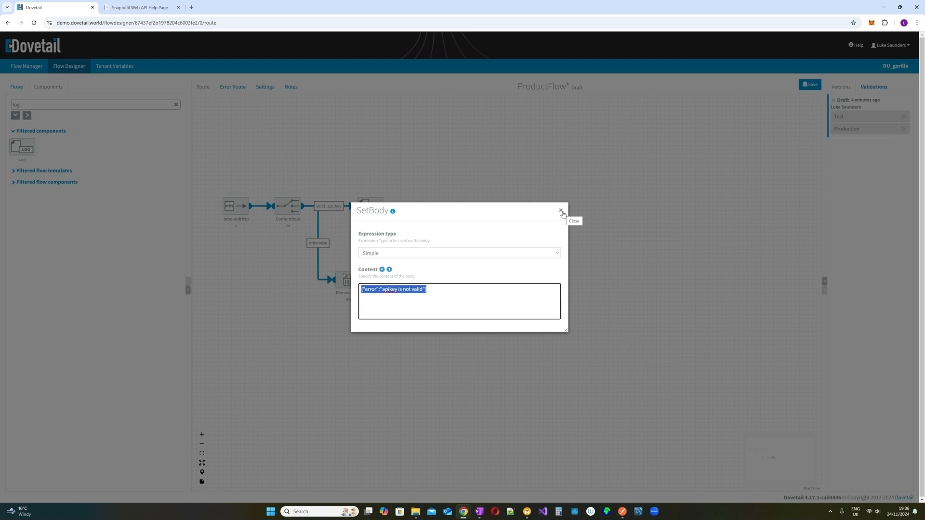
pyautogui.click(561, 211)
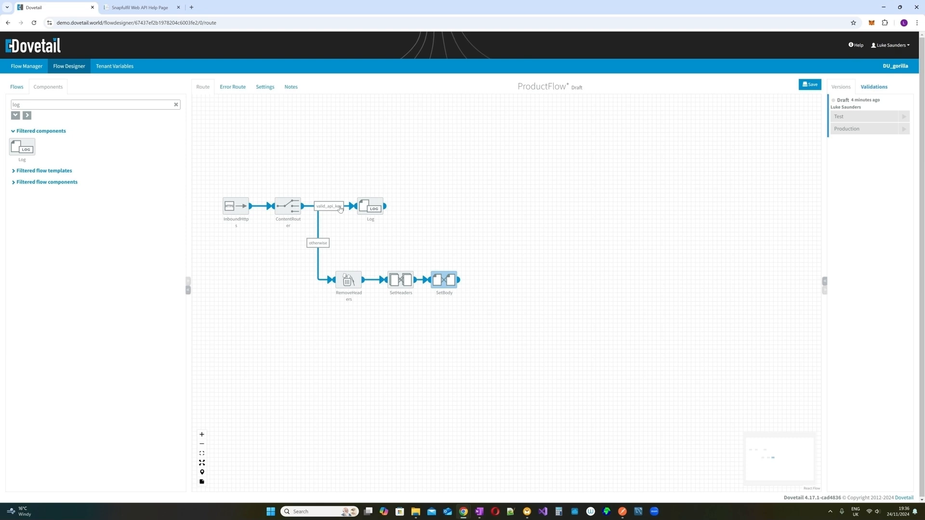
pyautogui.moveTo(376, 209)
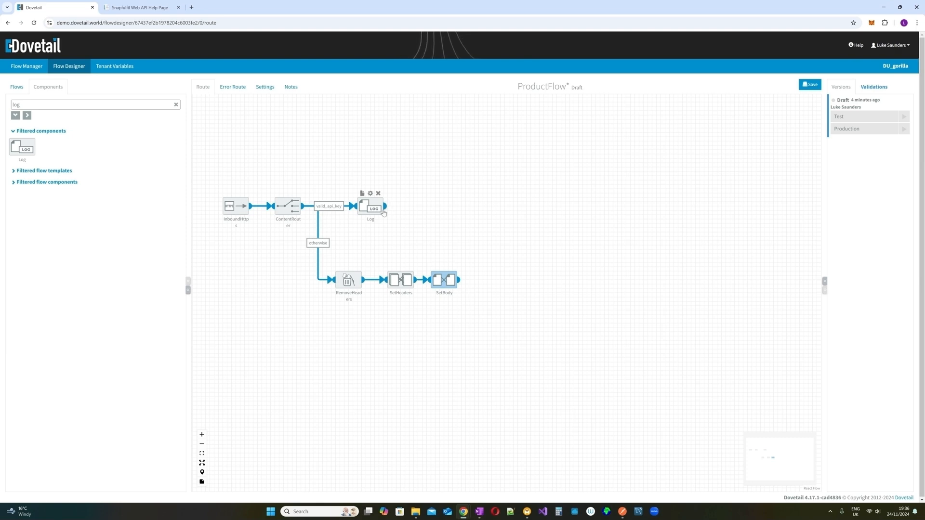
# - Filter components for 'remove' and drop RemoveHeaders right after the Log node
pyautogui.doubleClick(16, 105)
pyautogui.write('remove')
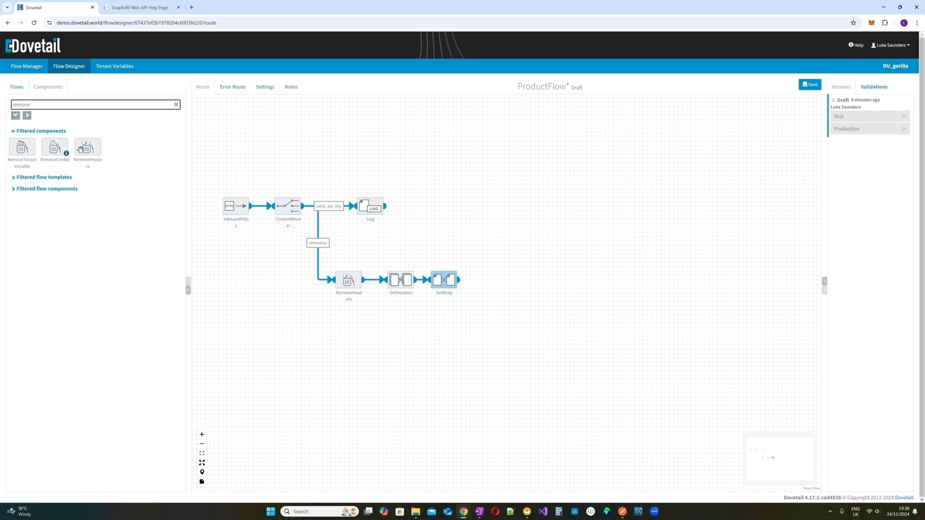
pyautogui.moveTo(88, 147); pyautogui.dragTo(417, 207)
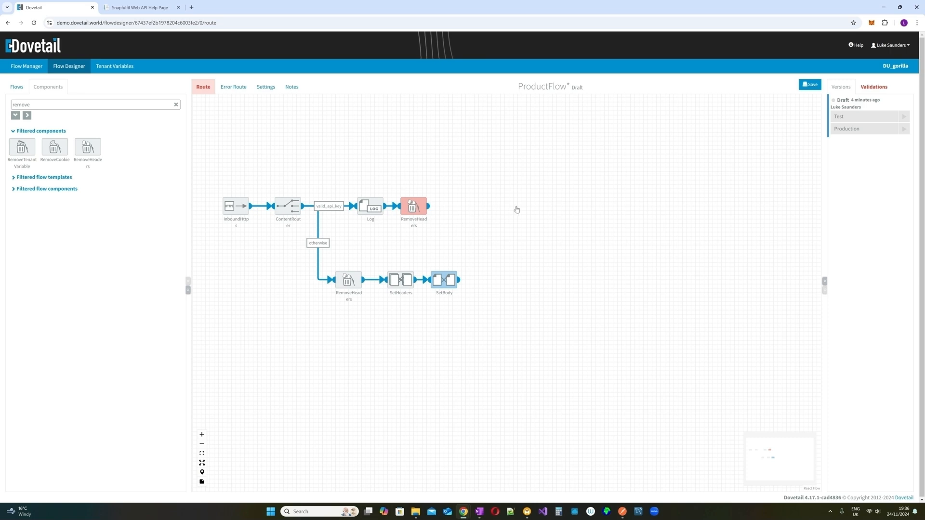
# - Set the RemoveHeaders step's Pattern to * so it strips every header
pyautogui.click(413, 195)
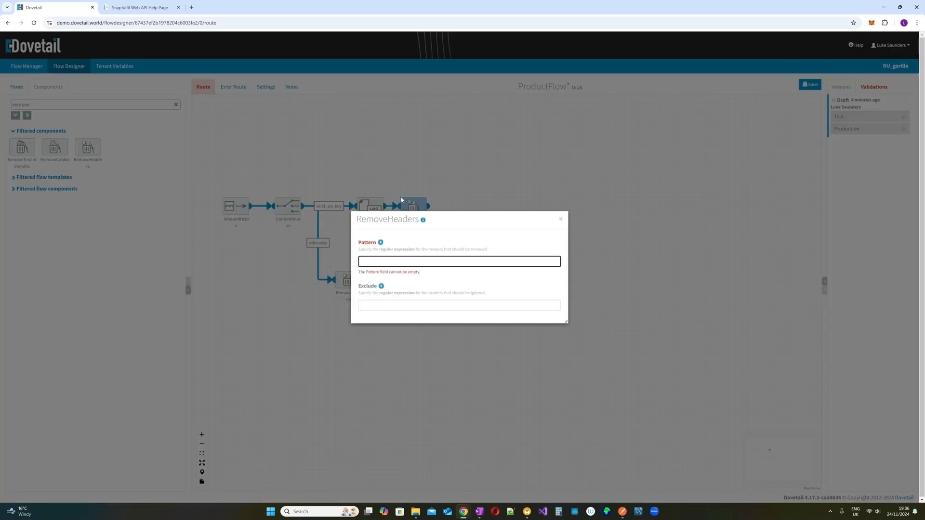
pyautogui.write('*')
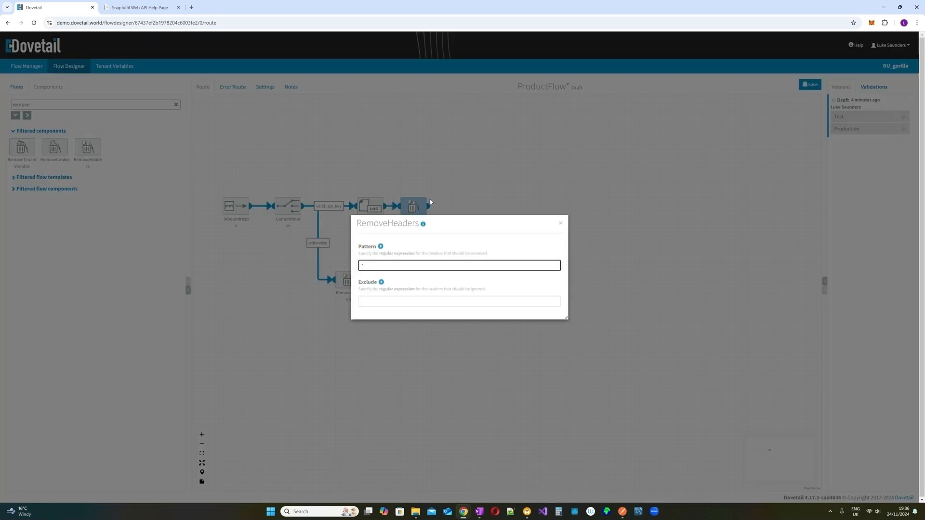
pyautogui.click(561, 223)
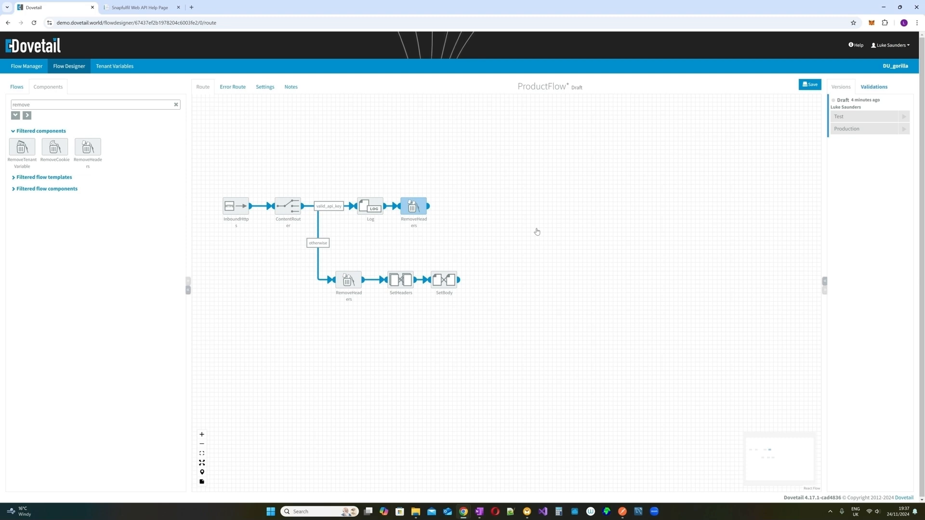
# - Save the ProductFlow draft and start it in Test with remark 'Version 1 - First deploy'
pyautogui.click(540, 285)
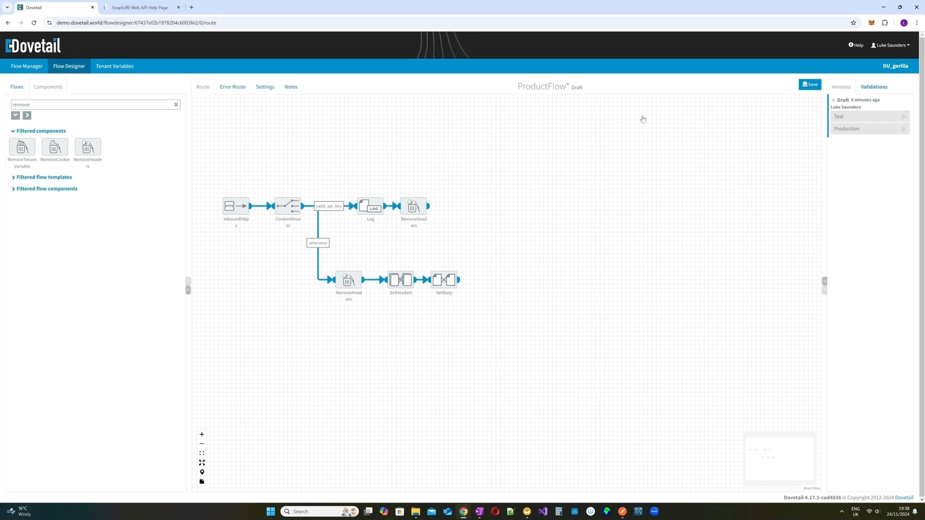
pyautogui.click(812, 86)
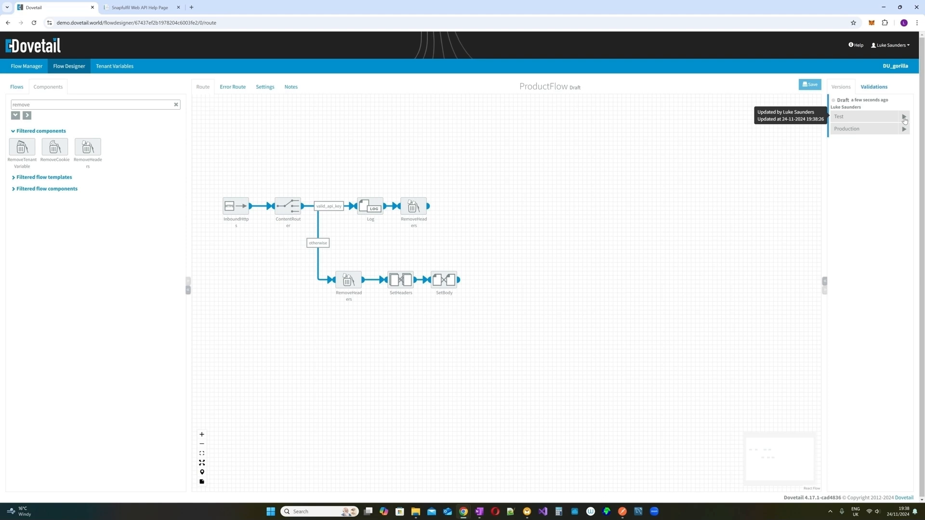
pyautogui.click(904, 118)
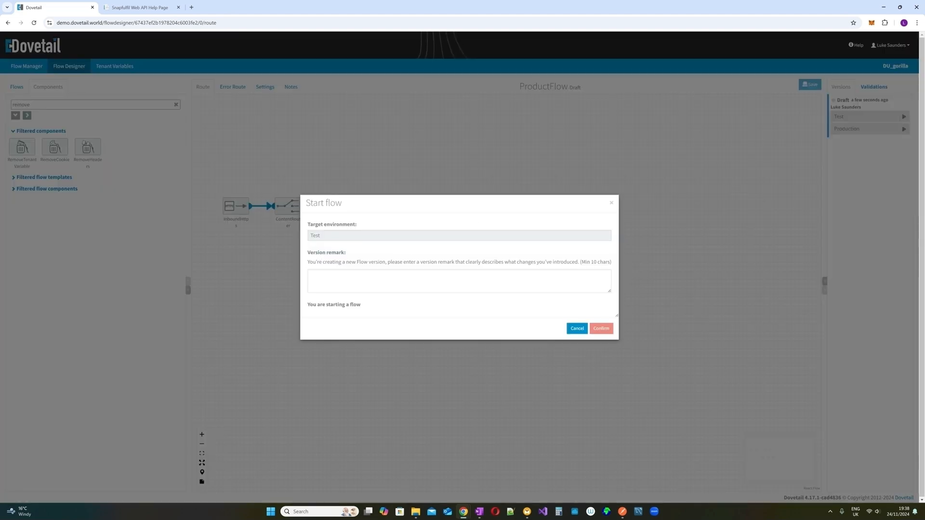
pyautogui.click(315, 278)
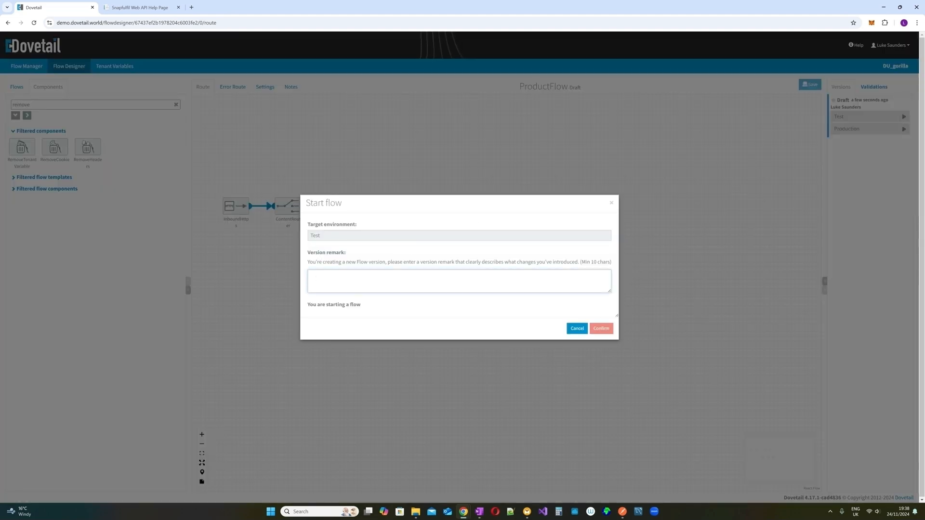
pyautogui.write('Version 1 ')
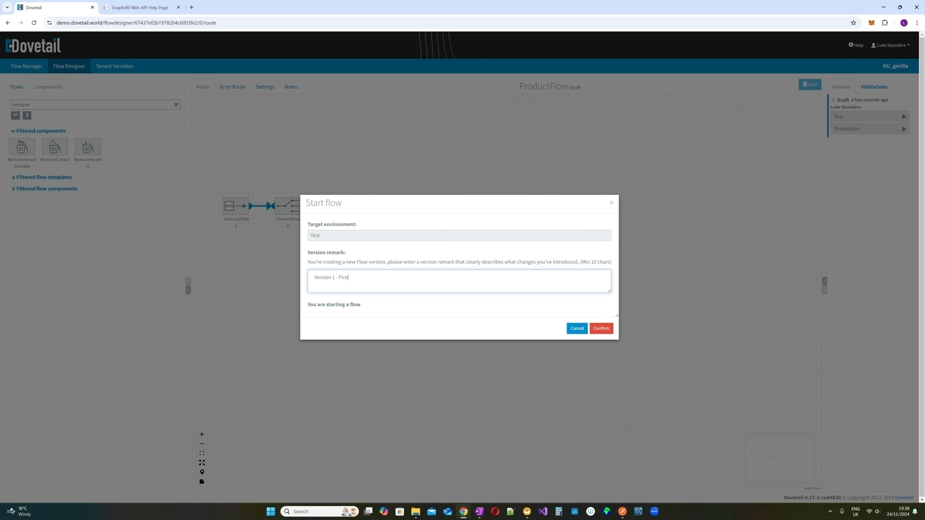
pyautogui.write('- First deploy')
pyautogui.click(602, 330)
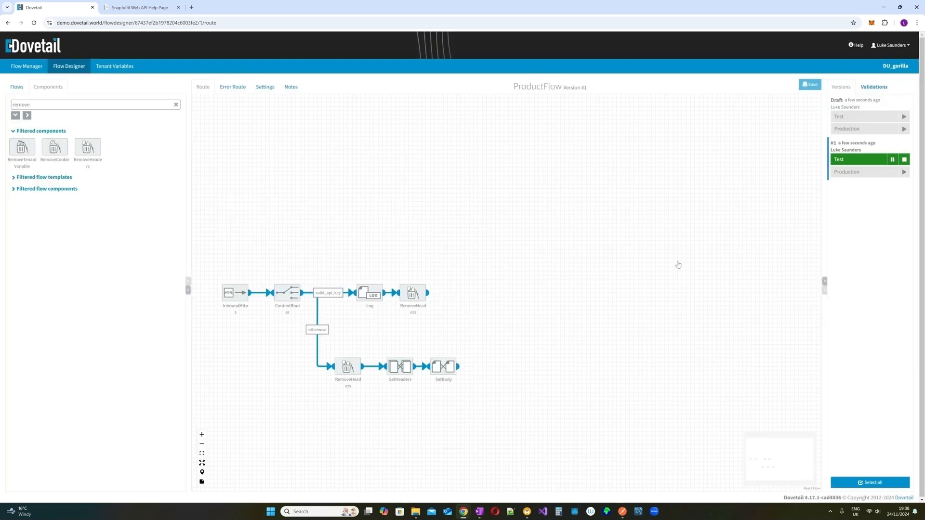
pyautogui.moveTo(866, 173)
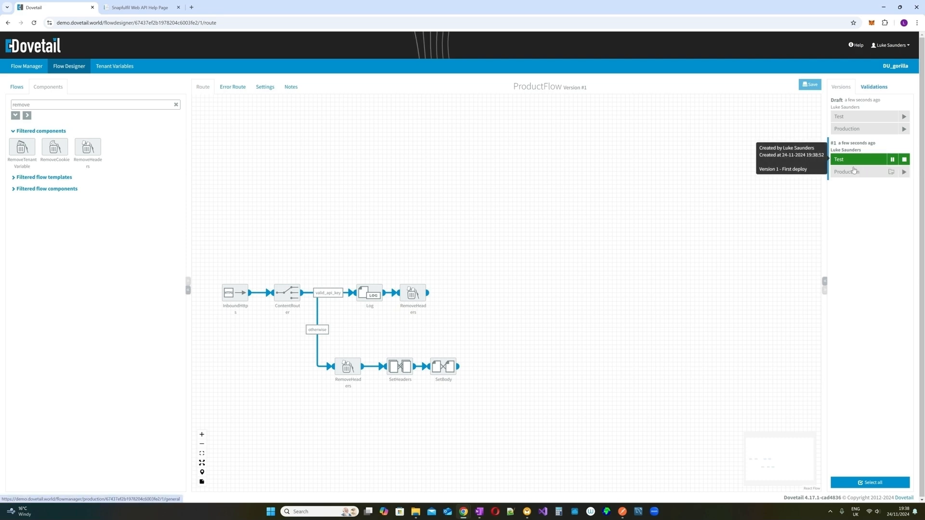
pyautogui.moveTo(858, 114)
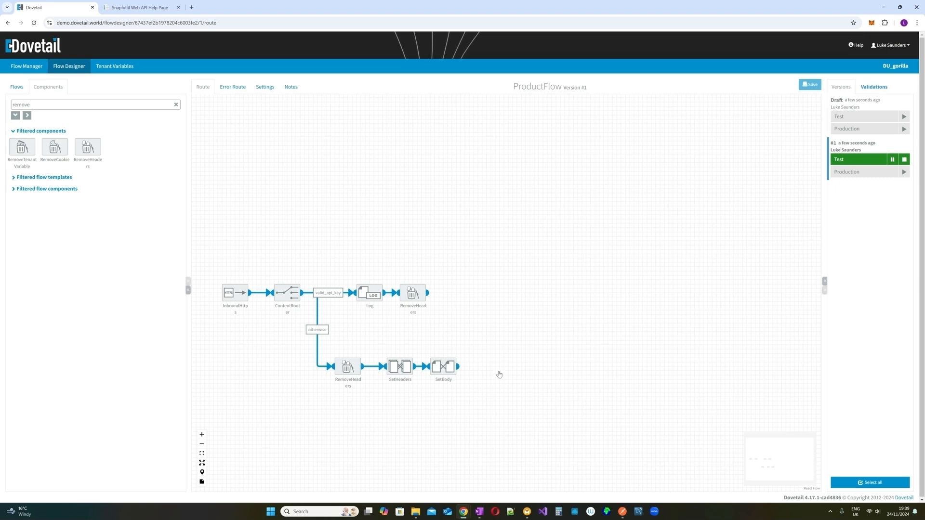
pyautogui.moveTo(232, 292)
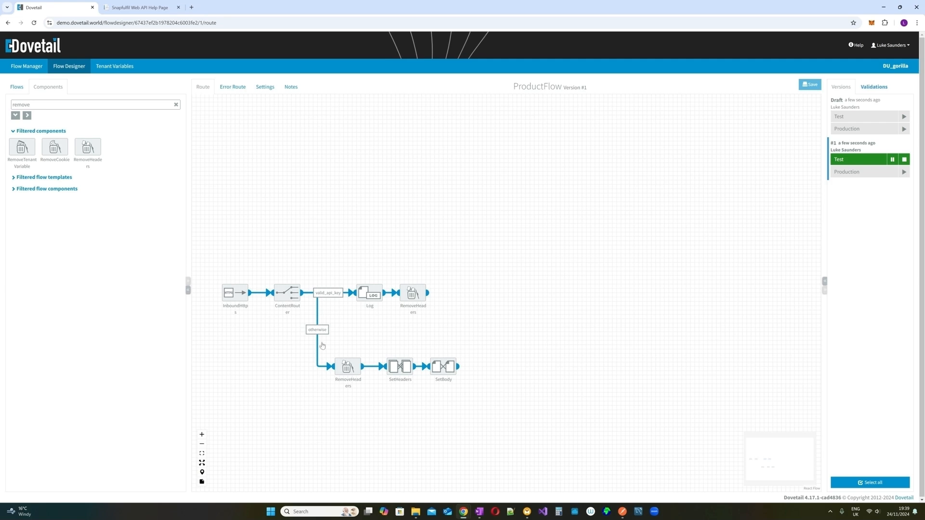
pyautogui.moveTo(400, 361)
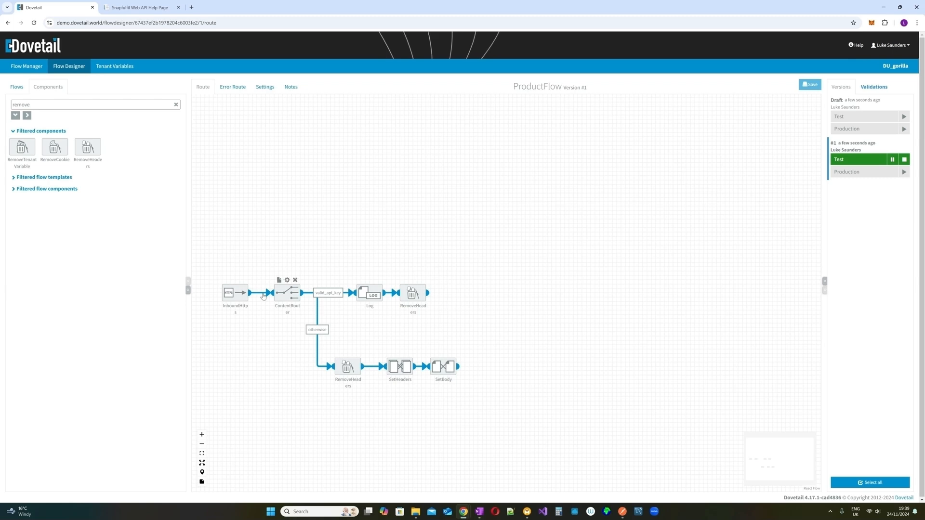
pyautogui.moveTo(424, 289)
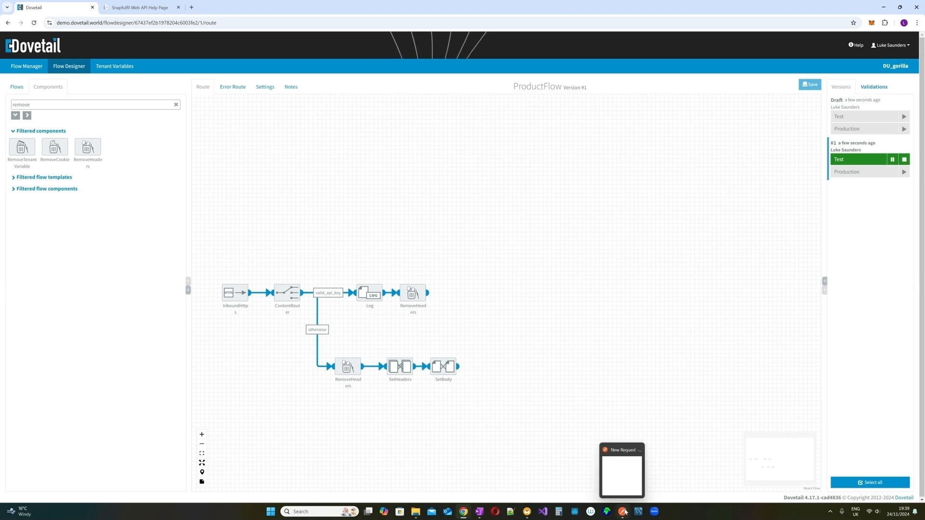
# - Check the InboundHttps test endpoint URL and paste it into Postman's request URL
pyautogui.click(623, 511)
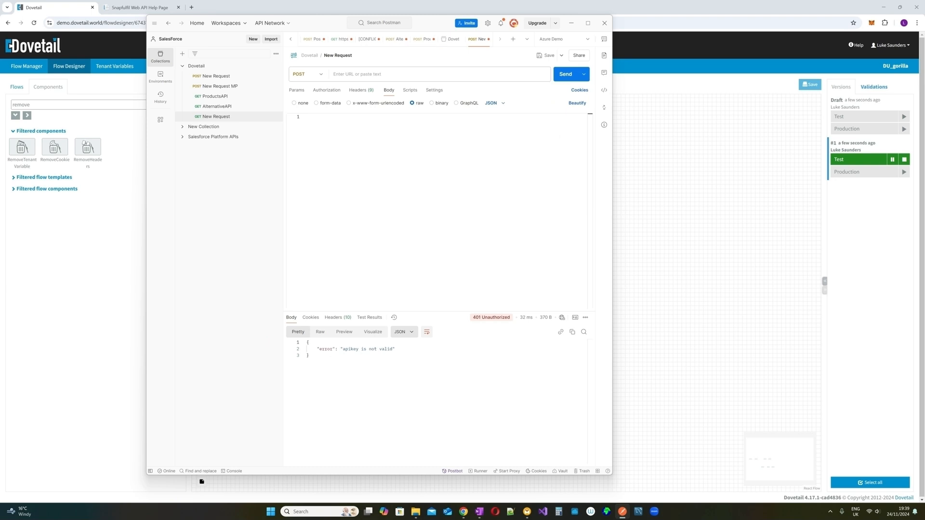
pyautogui.click(682, 243)
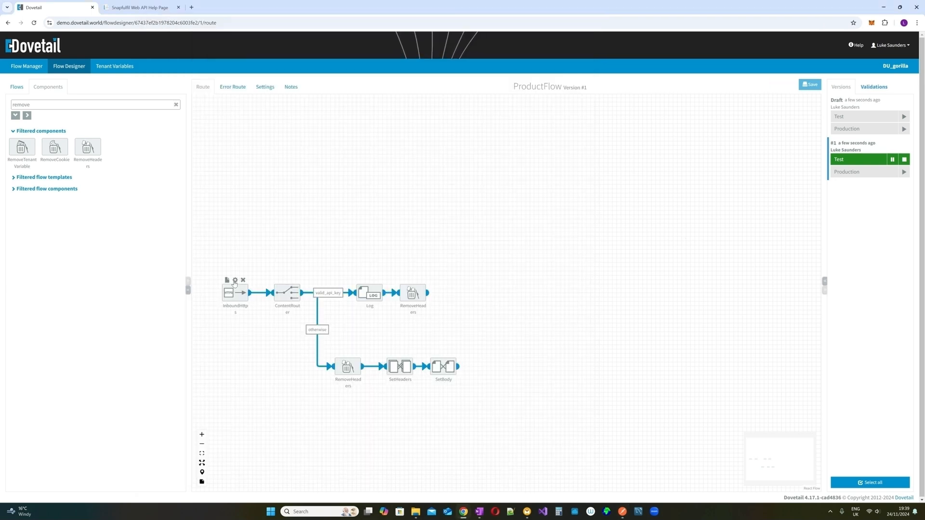
pyautogui.click(235, 281)
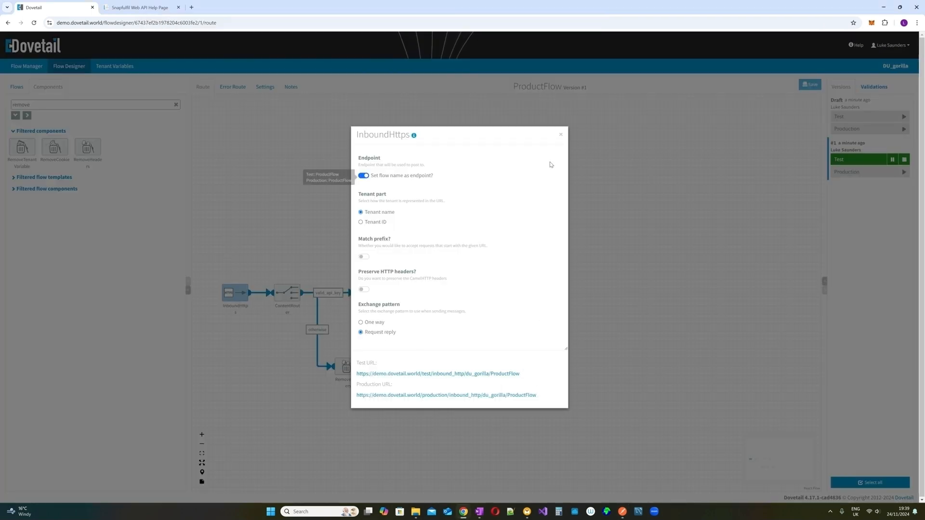
pyautogui.click(561, 134)
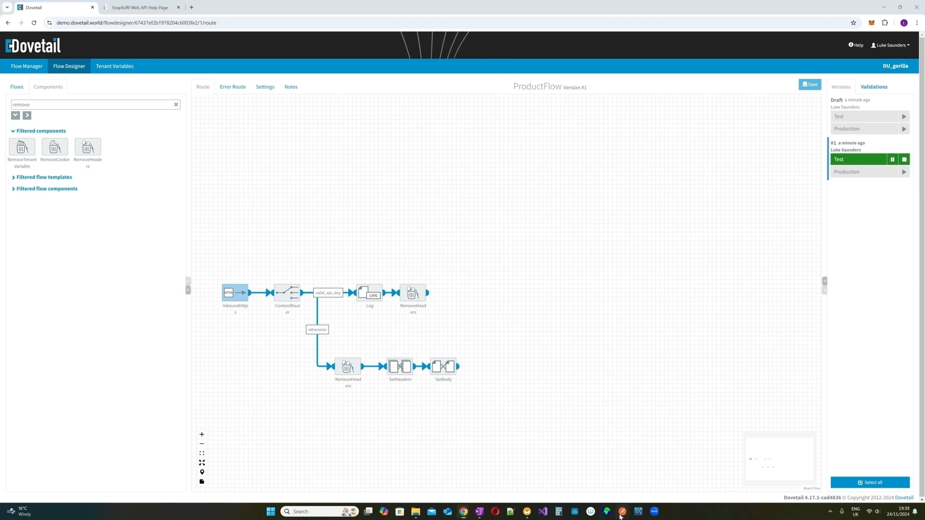
pyautogui.click(621, 515)
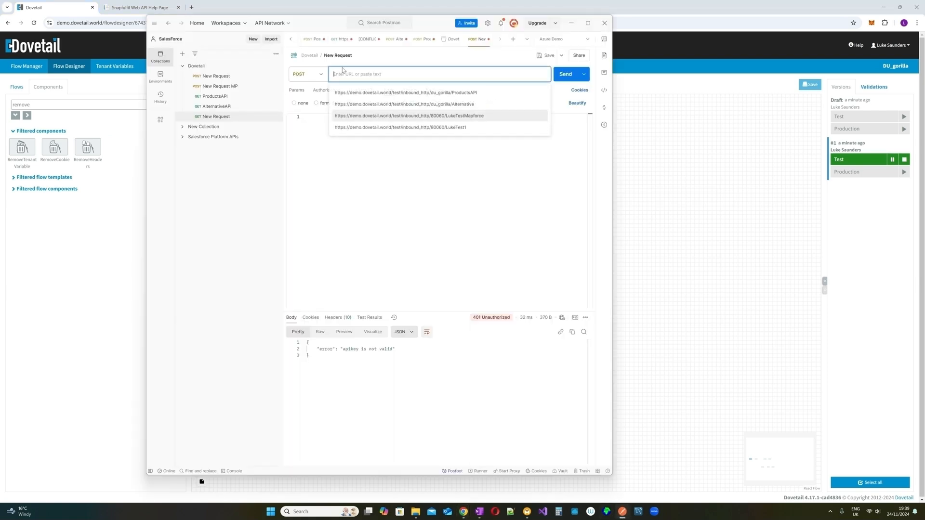
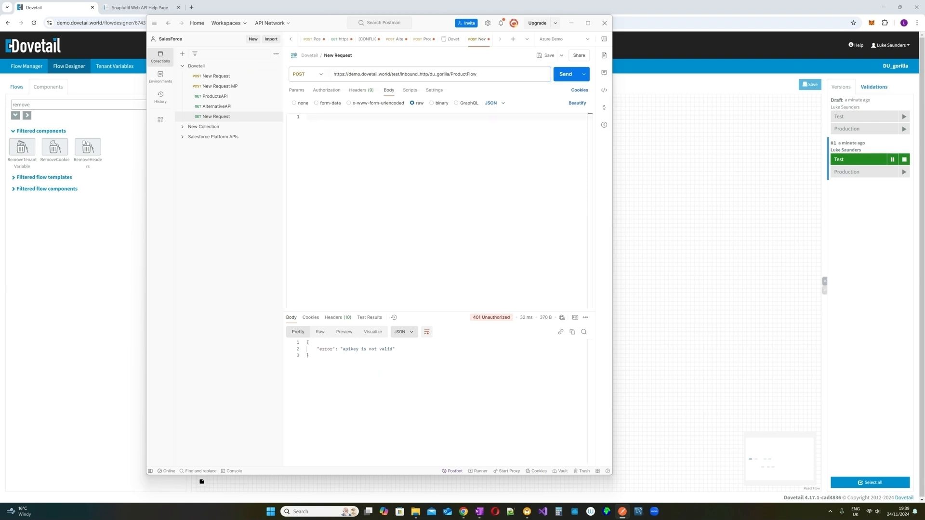
# - Add an apikey header with the API key and paste the MATMAS05 XML as the request body
pyautogui.click(357, 92)
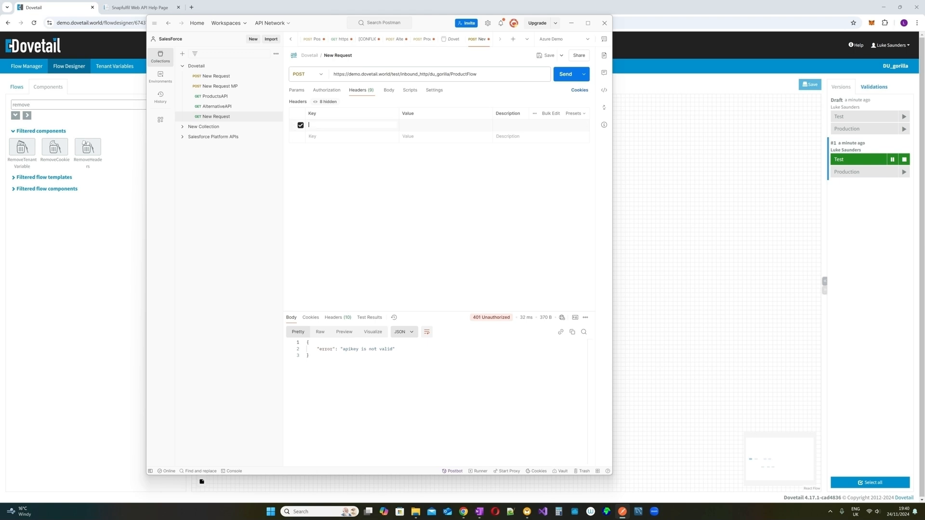
pyautogui.write('apikey')
pyautogui.hotkey('alt', 'Tab')
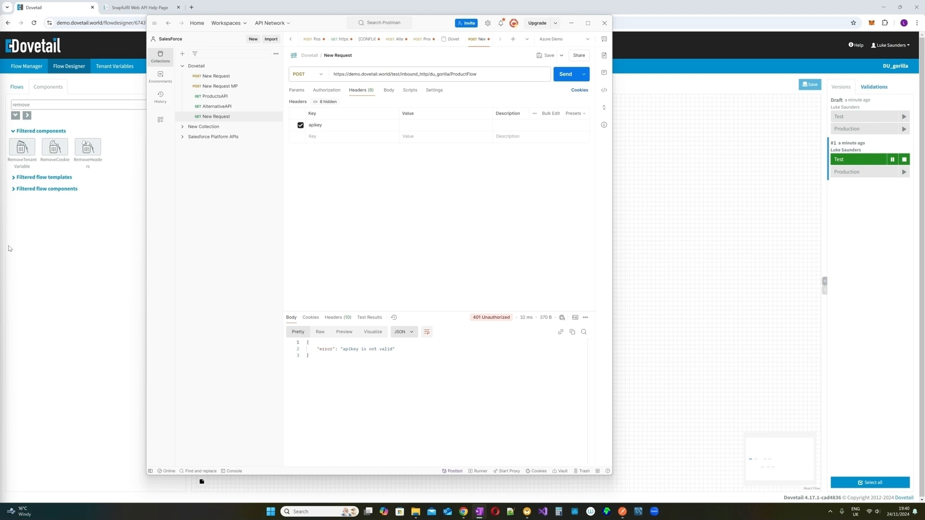
pyautogui.hotkey('alt', 'Tab')
pyautogui.hotkey('ctrl', 'v')
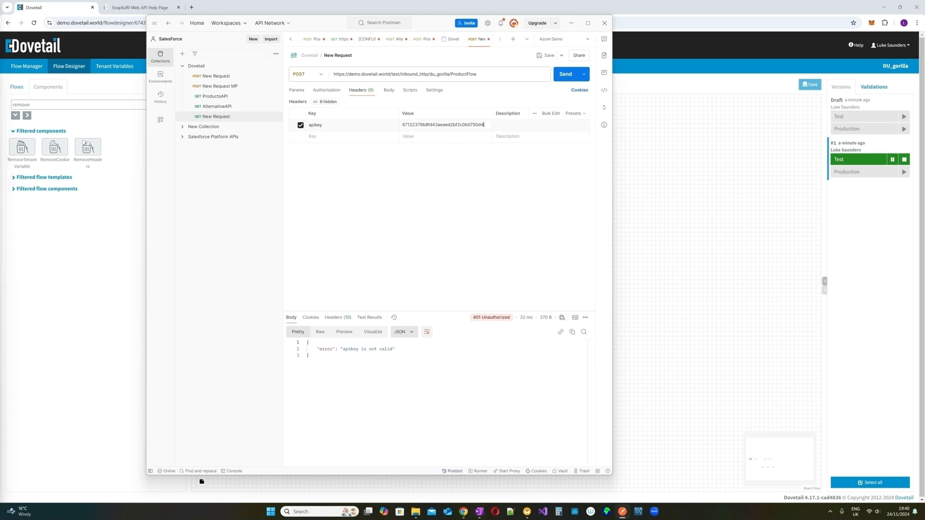
pyautogui.click(389, 90)
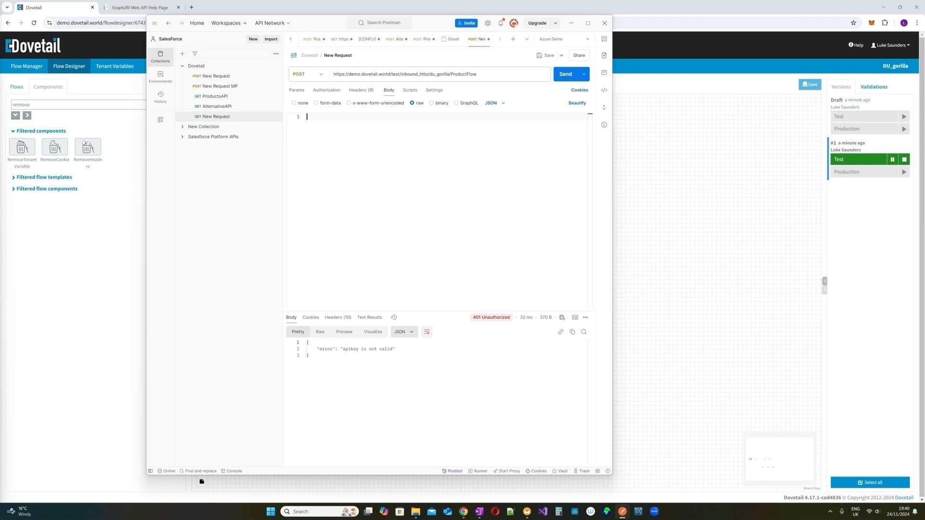
pyautogui.hotkey('alt', 'Tab')
pyautogui.hotkey('alt', 'Tab')
pyautogui.hotkey('ctrl', 'v')
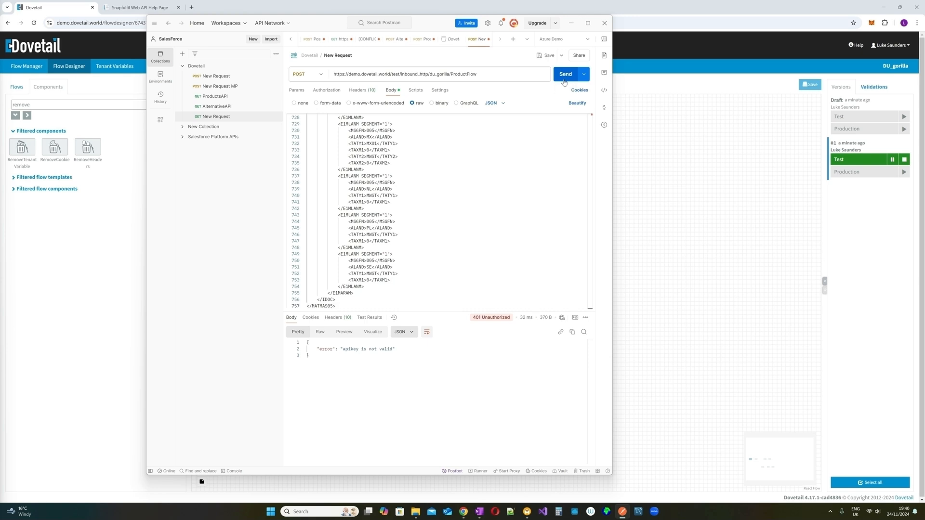
# - Send the request and inspect the returned IDoc XML in the response body
pyautogui.click(564, 75)
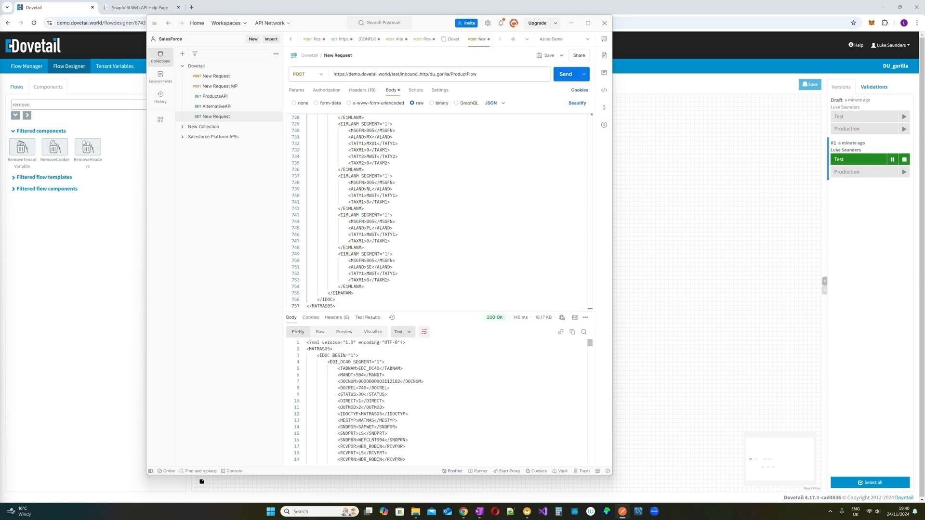
pyautogui.moveTo(328, 355); pyautogui.dragTo(386, 434)
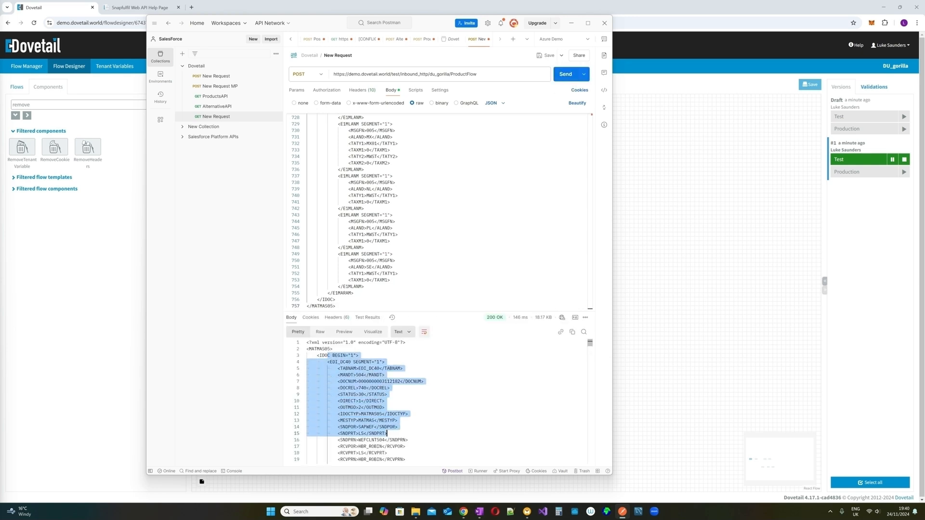
pyautogui.scroll(-1, 387, 433)
pyautogui.click(424, 381)
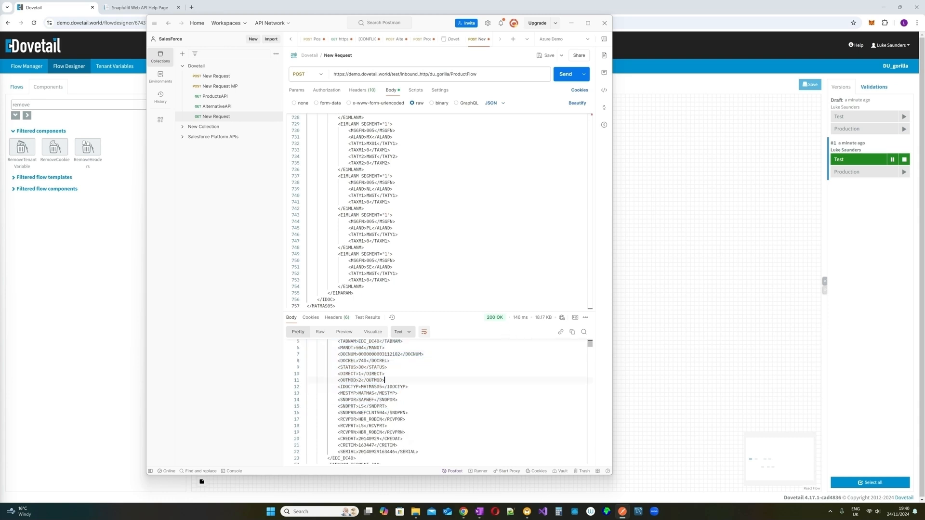
pyautogui.scroll(1, 424, 381)
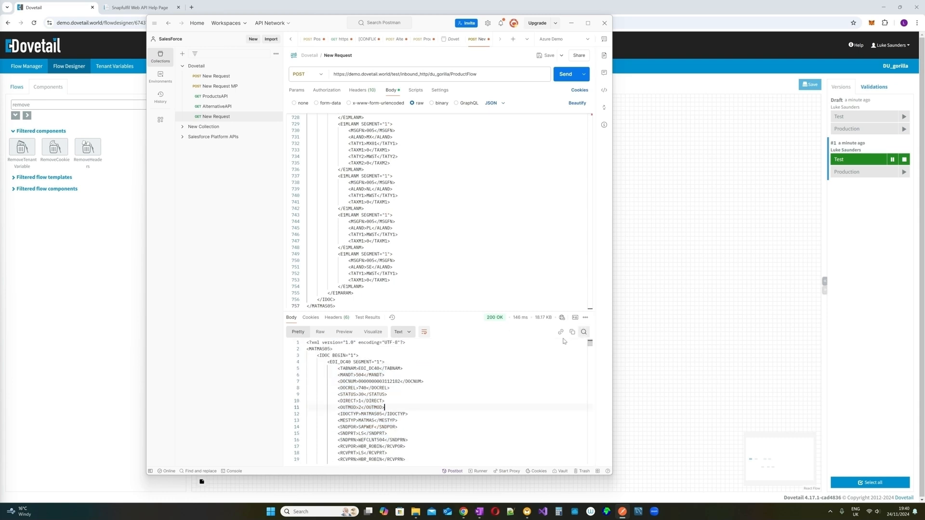
pyautogui.moveTo(328, 348); pyautogui.dragTo(398, 420)
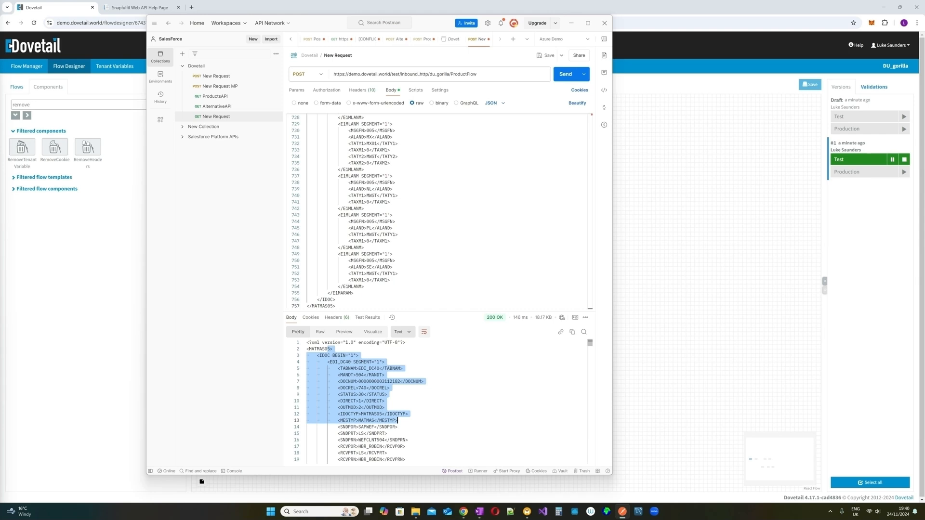
# - Review the response headers and body, then start editing the apikey request header value
pyautogui.click(333, 317)
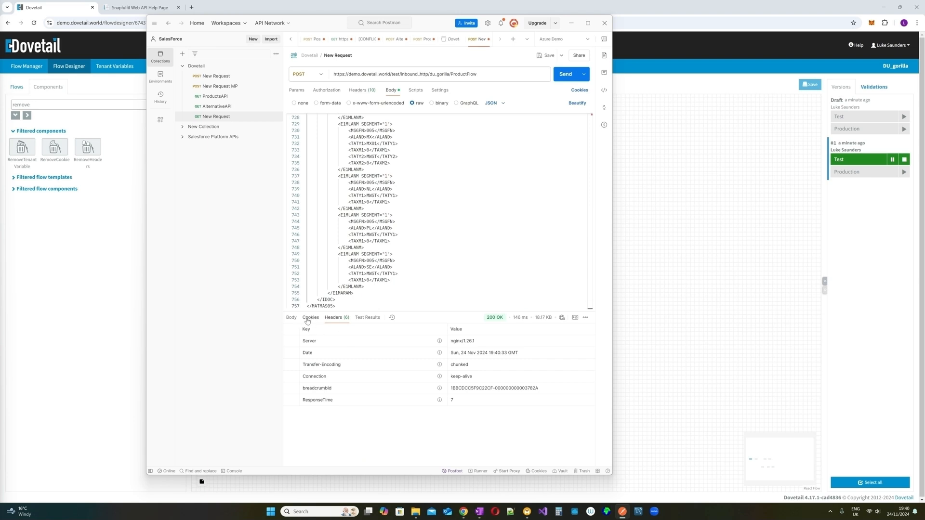
pyautogui.click(292, 318)
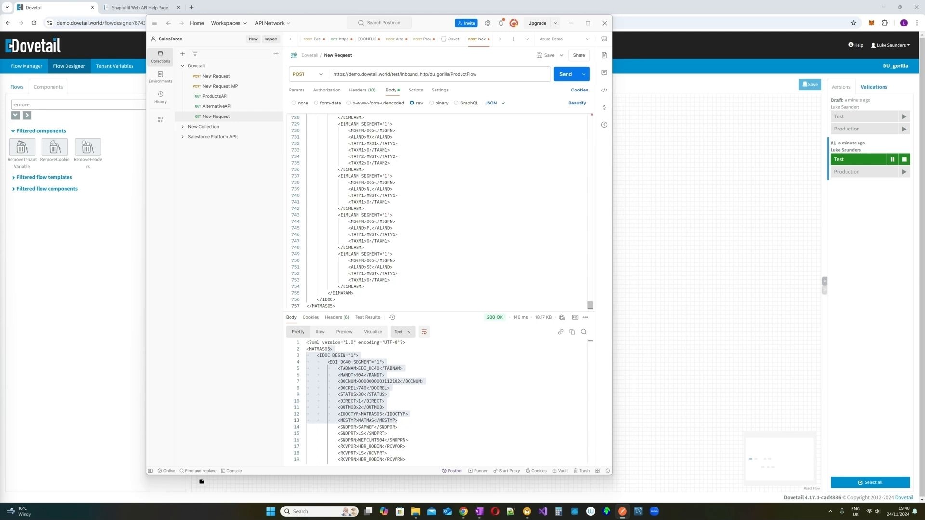
pyautogui.click(392, 189)
pyautogui.click(362, 90)
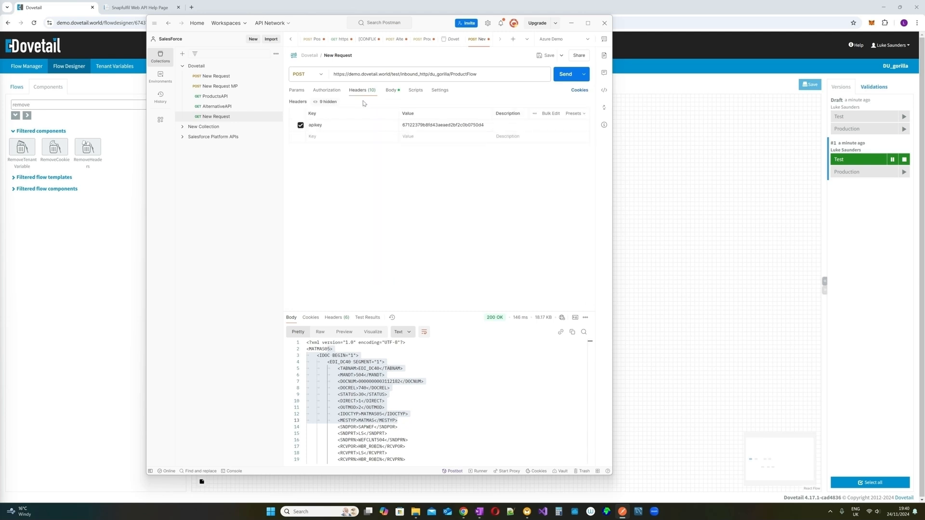
pyautogui.click(484, 125)
# - Resend with the altered apikey, review the 401 'apikey is not valid' error, and minimise Postman
pyautogui.click(560, 76)
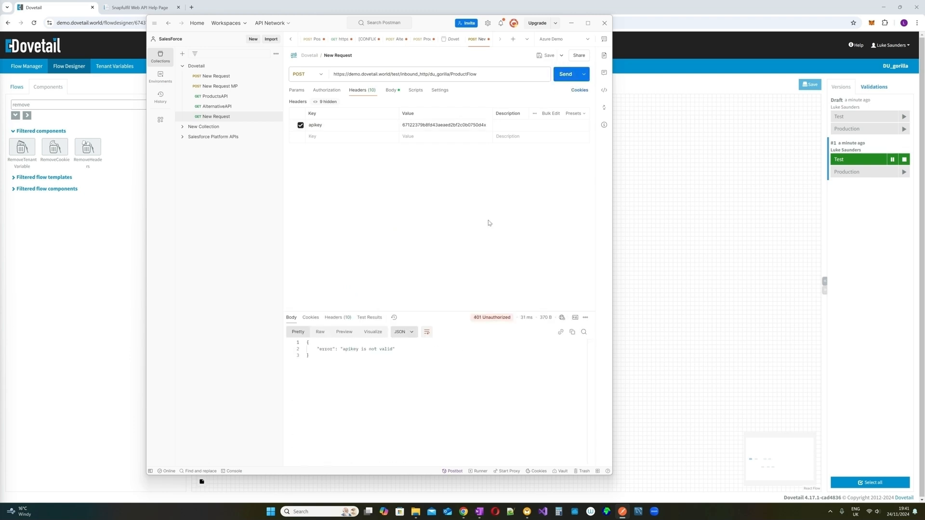
pyautogui.moveTo(482, 321)
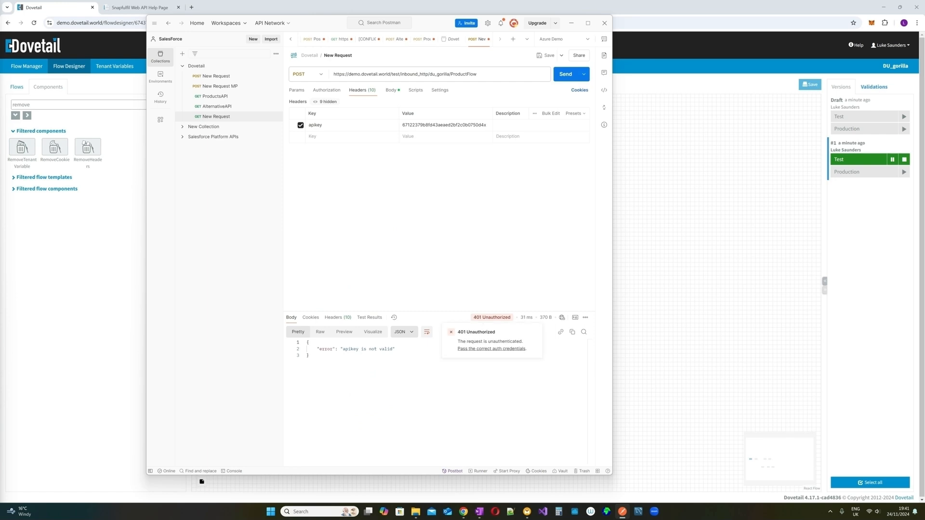
pyautogui.moveTo(400, 356); pyautogui.dragTo(309, 343)
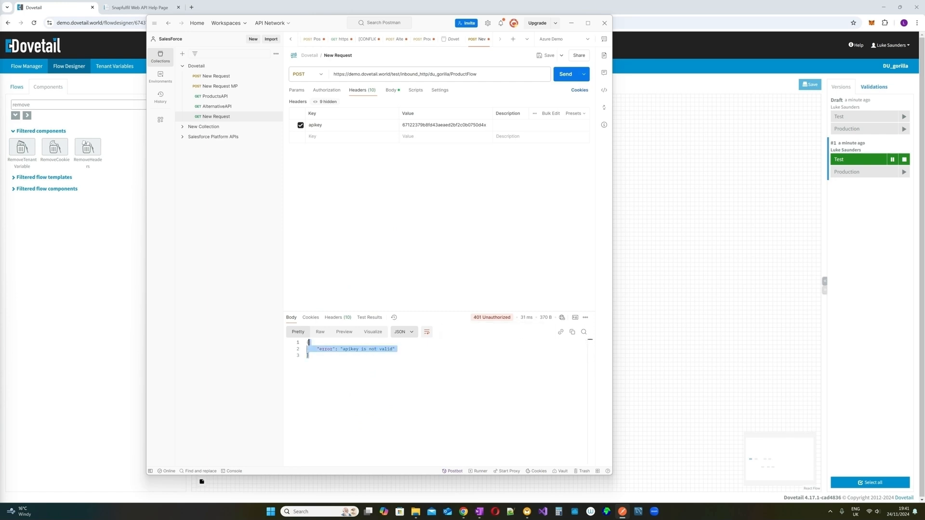
pyautogui.click(590, 355)
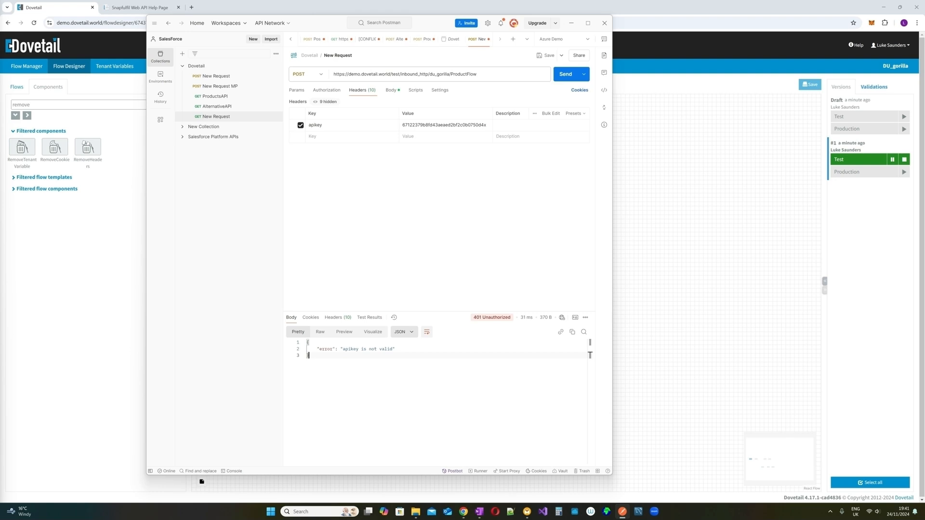
pyautogui.click(571, 23)
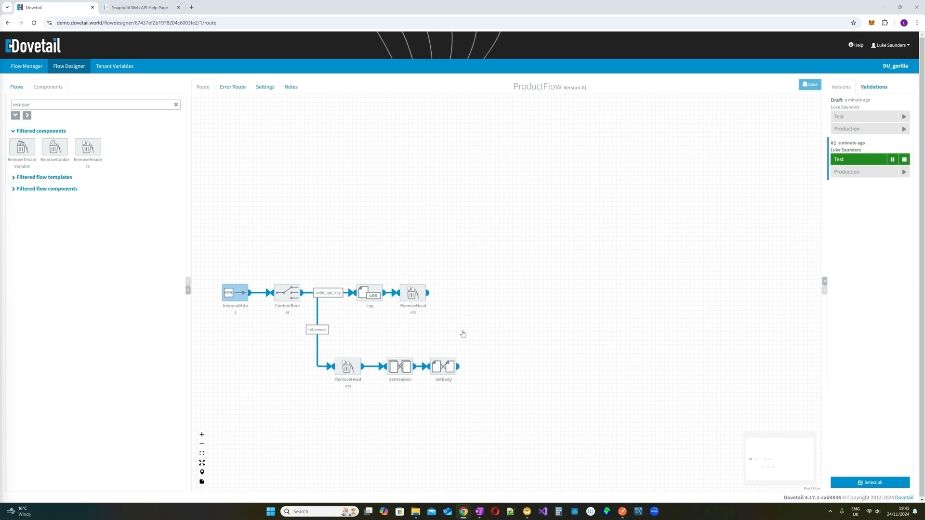
# - Open the saved Flows list and expand the Snapfulfil folder
pyautogui.moveTo(435, 291)
pyautogui.click(20, 89)
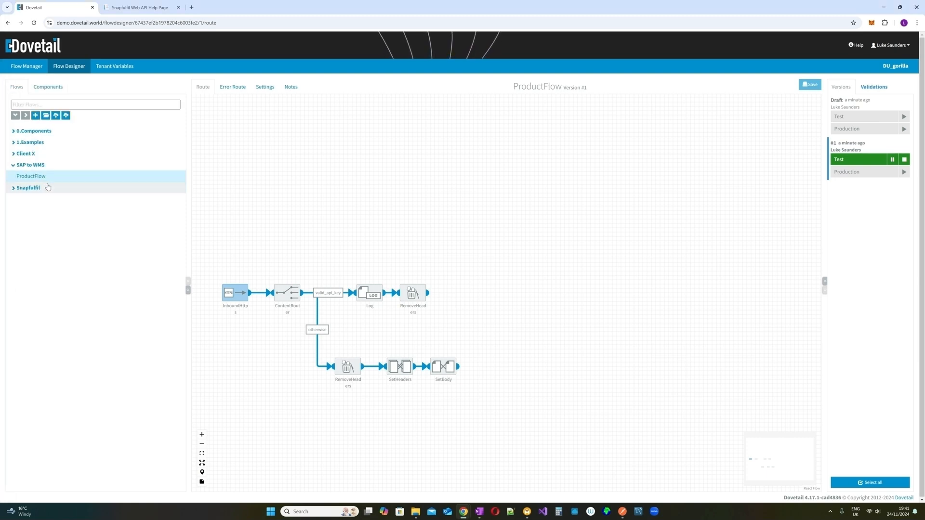
pyautogui.click(13, 188)
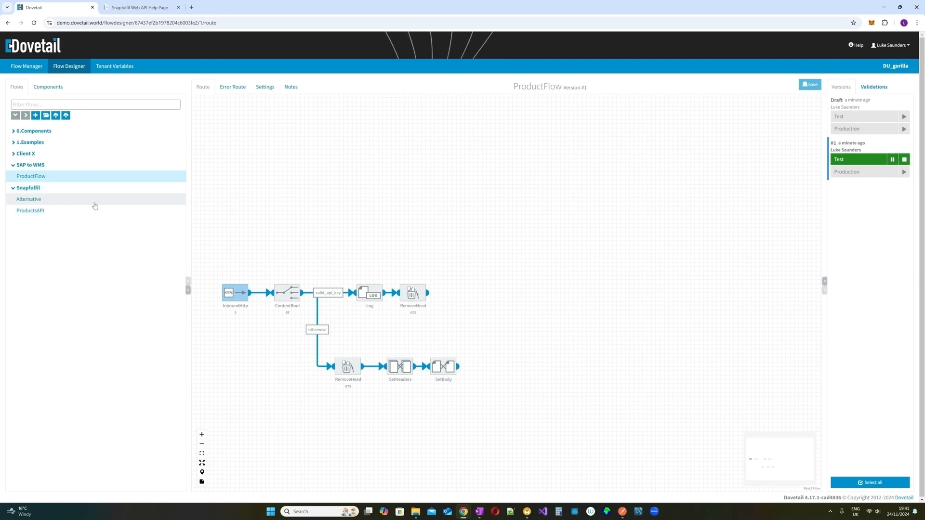
pyautogui.click(575, 214)
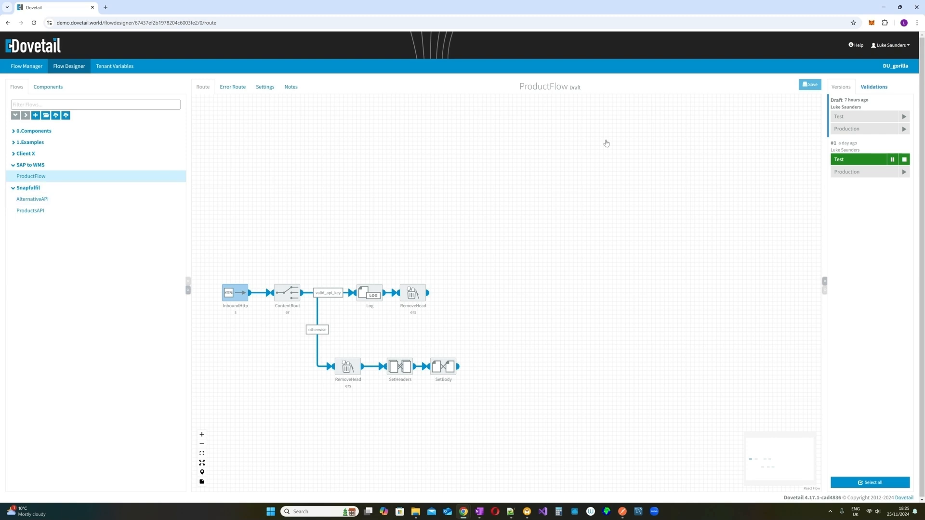
pyautogui.click(513, 512)
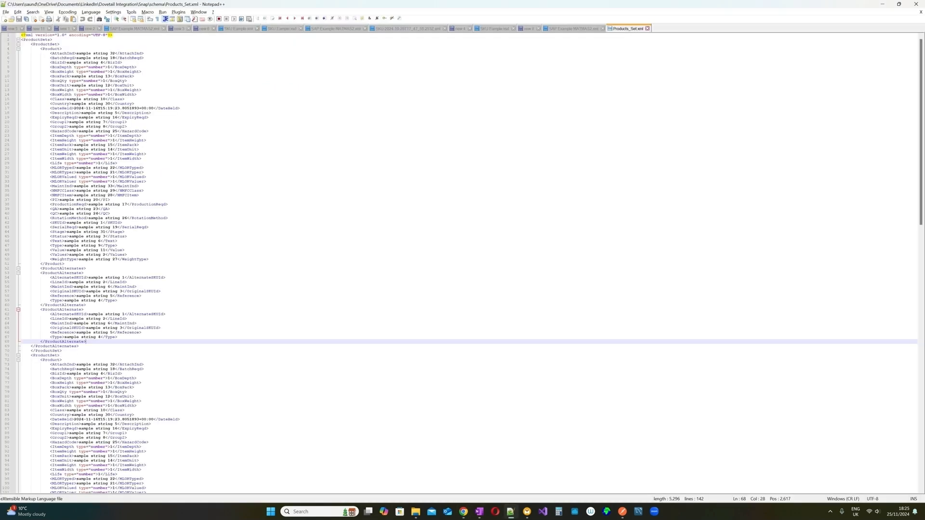
pyautogui.click(566, 30)
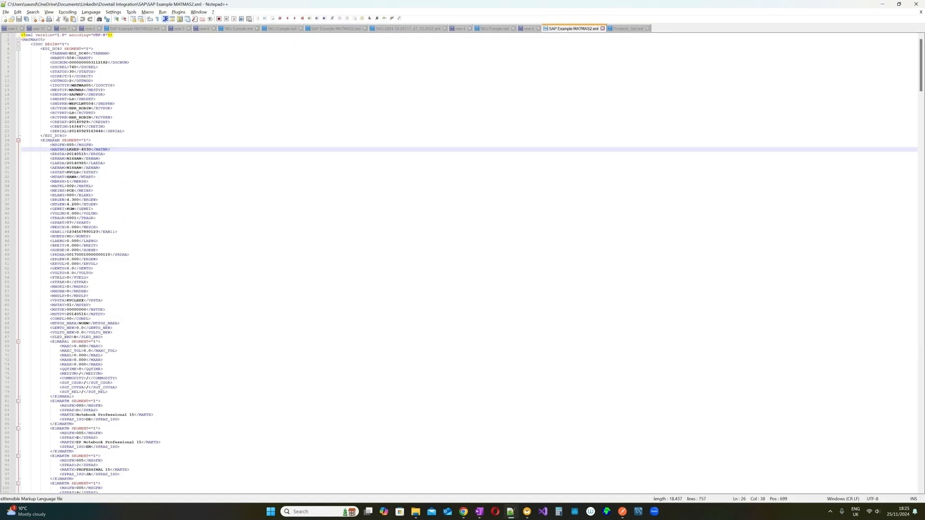
pyautogui.moveTo(22, 49); pyautogui.dragTo(103, 337)
pyautogui.click(103, 337)
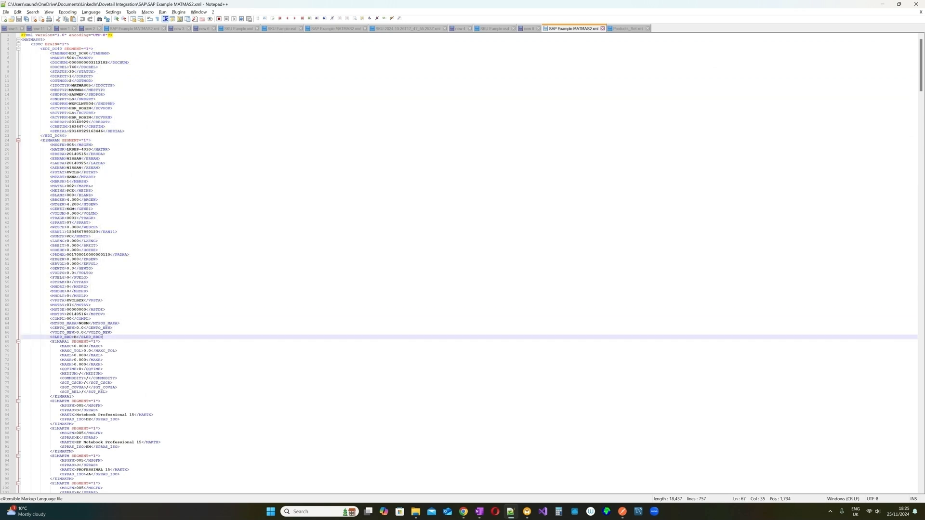
pyautogui.doubleClick(70, 140)
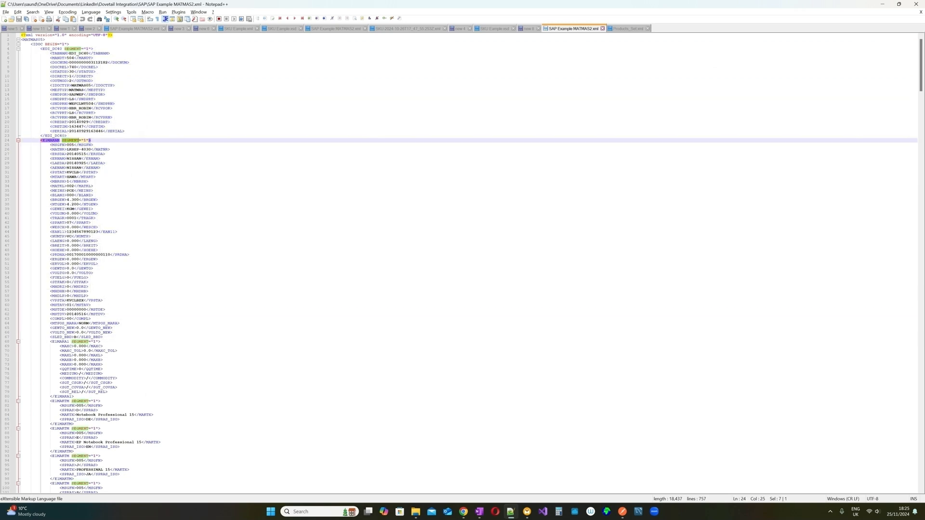
pyautogui.click(18, 140)
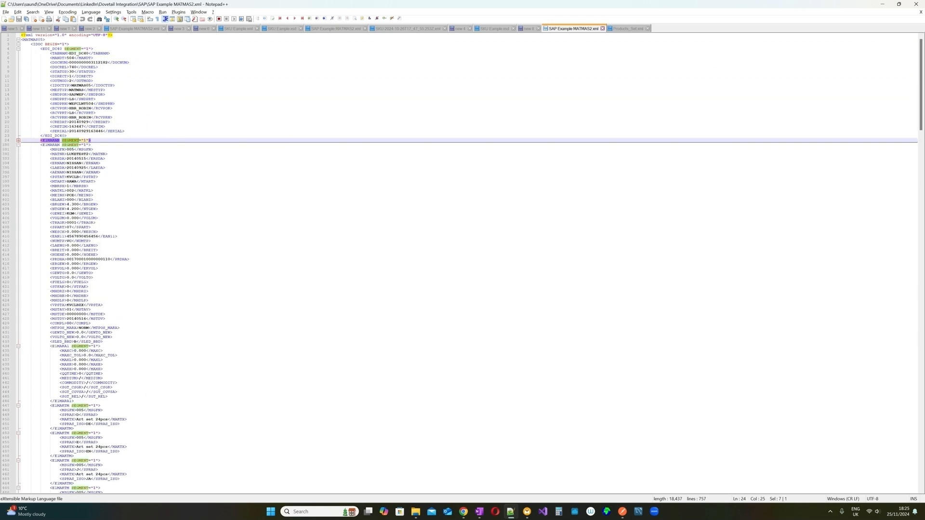
pyautogui.click(18, 145)
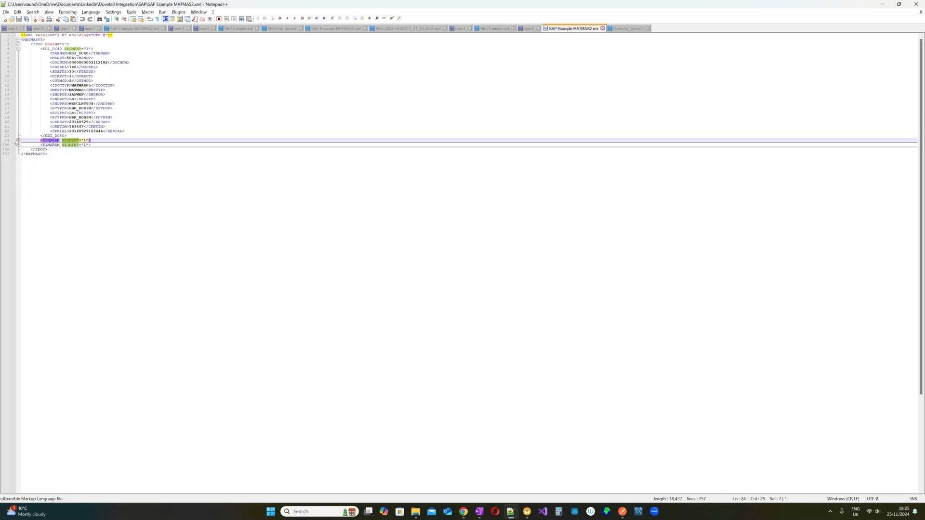
pyautogui.click(18, 140)
pyautogui.doubleClick(73, 149)
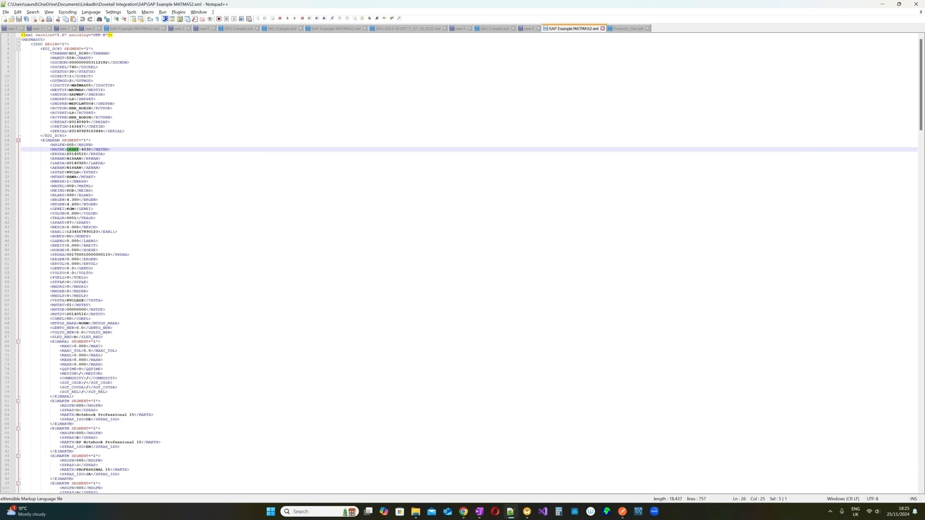
pyautogui.click(81, 228)
pyautogui.doubleClick(82, 231)
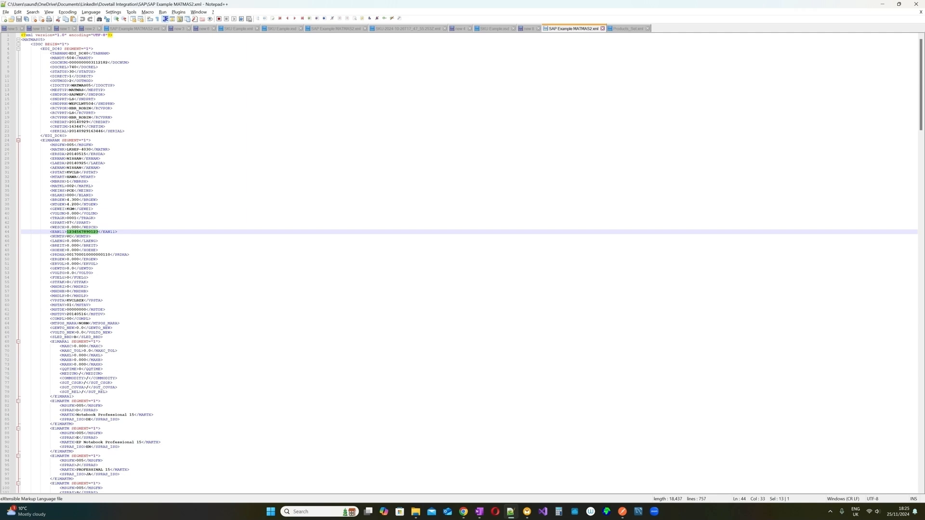
pyautogui.doubleClick(57, 232)
pyautogui.moveTo(67, 149); pyautogui.dragTo(92, 149)
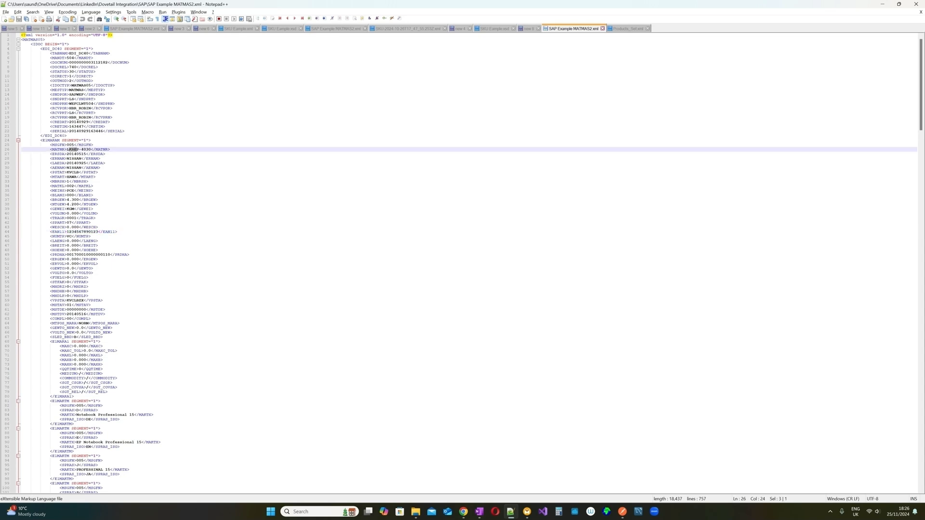
pyautogui.doubleClick(77, 233)
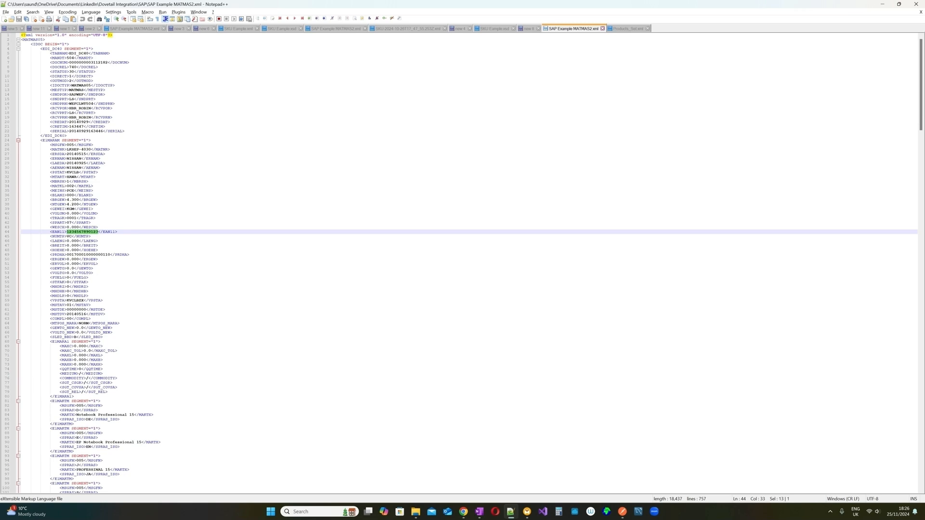
pyautogui.click(634, 30)
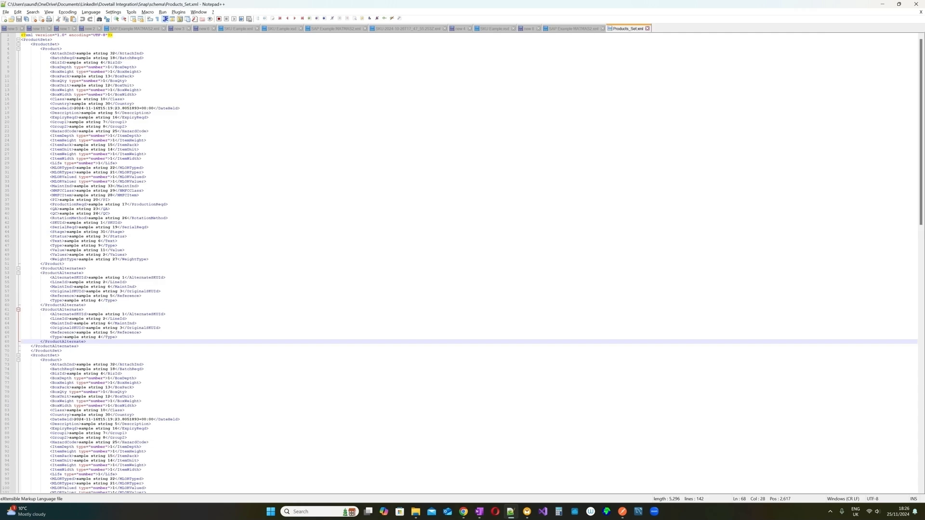
# - Review the ProductSet and Product field lines in Products_Set.xml, then return to Dovetail in Chrome
pyautogui.doubleClick(43, 40)
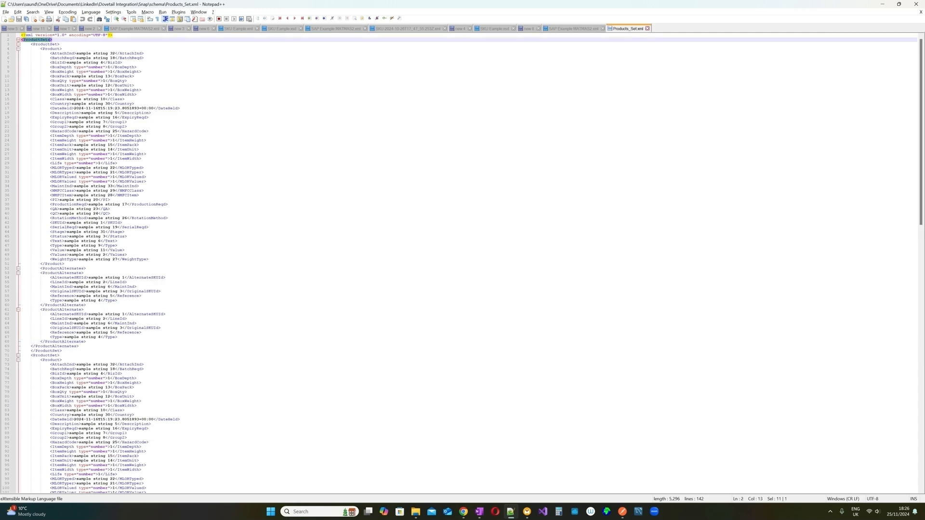
pyautogui.scroll(8, 186, 192)
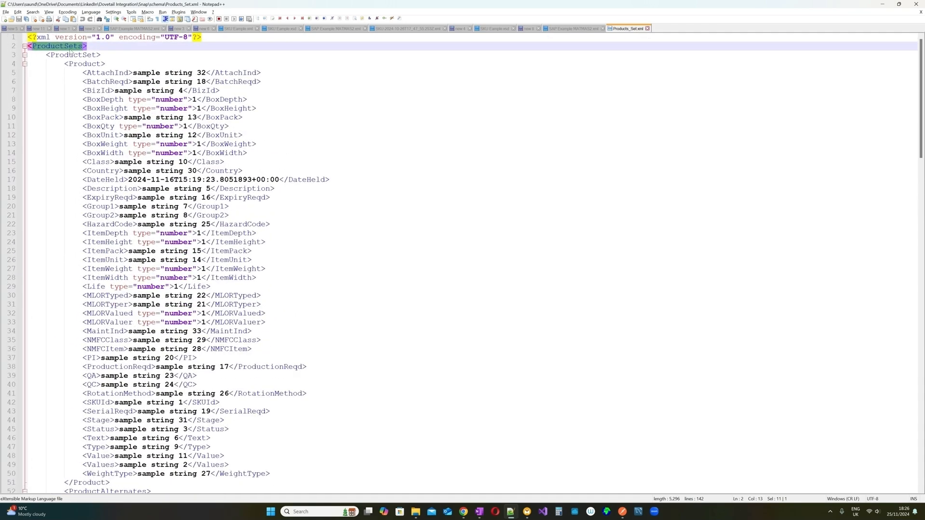
pyautogui.press('Down')
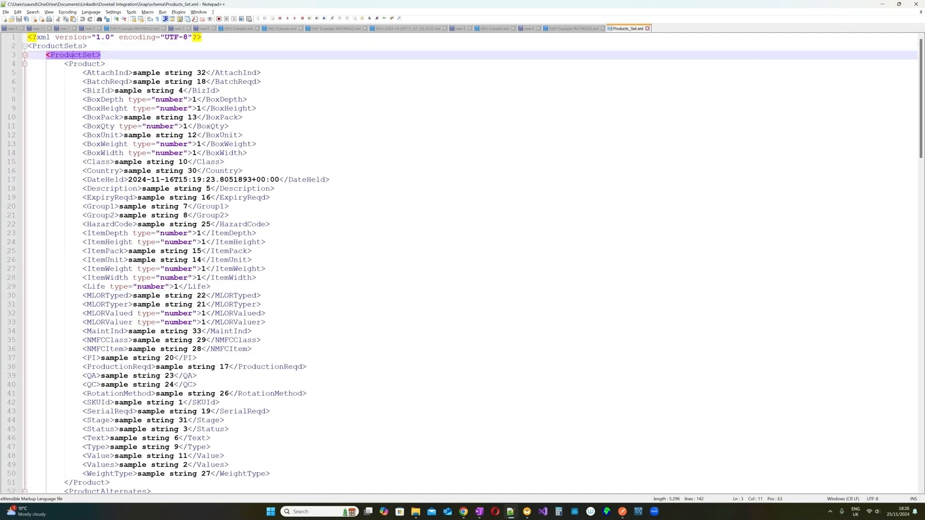
pyautogui.press('Up')
pyautogui.click(64, 55)
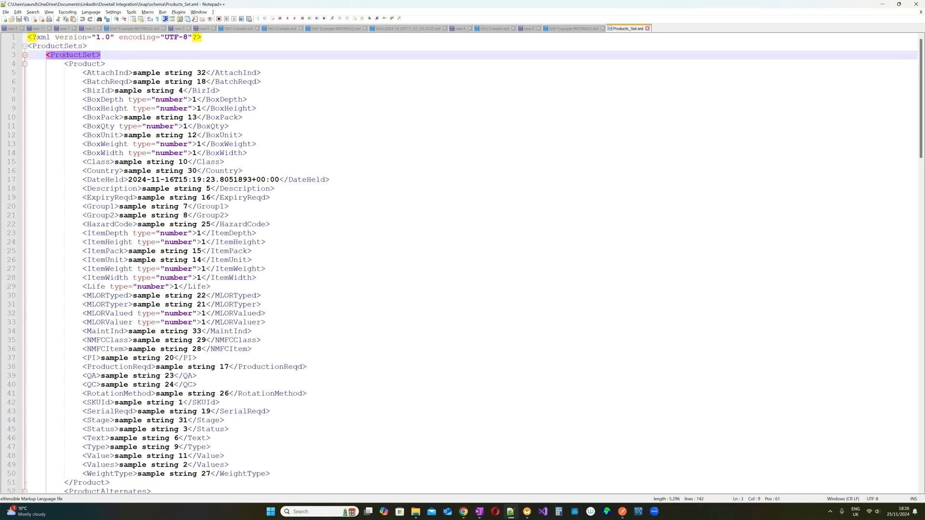
pyautogui.click(25, 55)
pyautogui.click(25, 55)
pyautogui.click(87, 64)
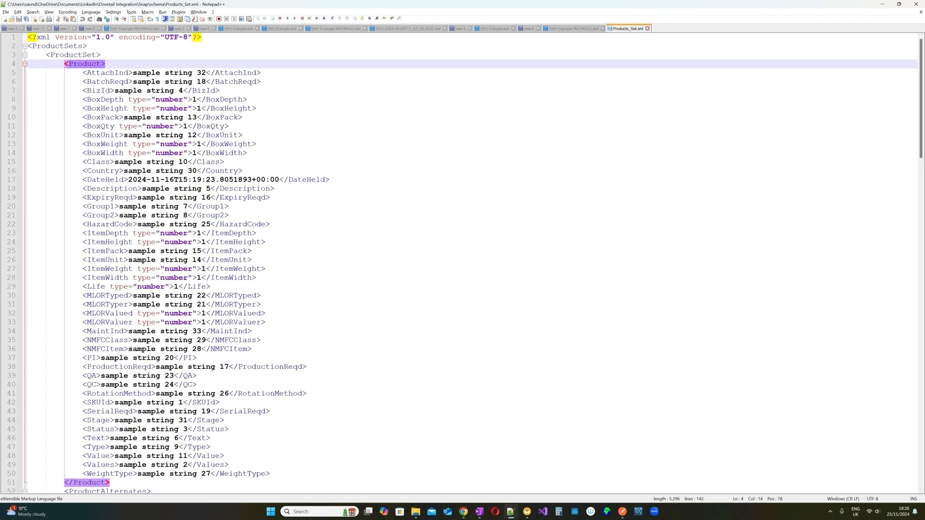
pyautogui.moveTo(68, 64)
pyautogui.mouseDown()
pyautogui.moveTo(255, 109)
pyautogui.moveTo(263, 305)
pyautogui.moveTo(229, 465)
pyautogui.moveTo(270, 473)
pyautogui.moveTo(84, 411)
pyautogui.moveTo(82, 73)
pyautogui.mouseUp()
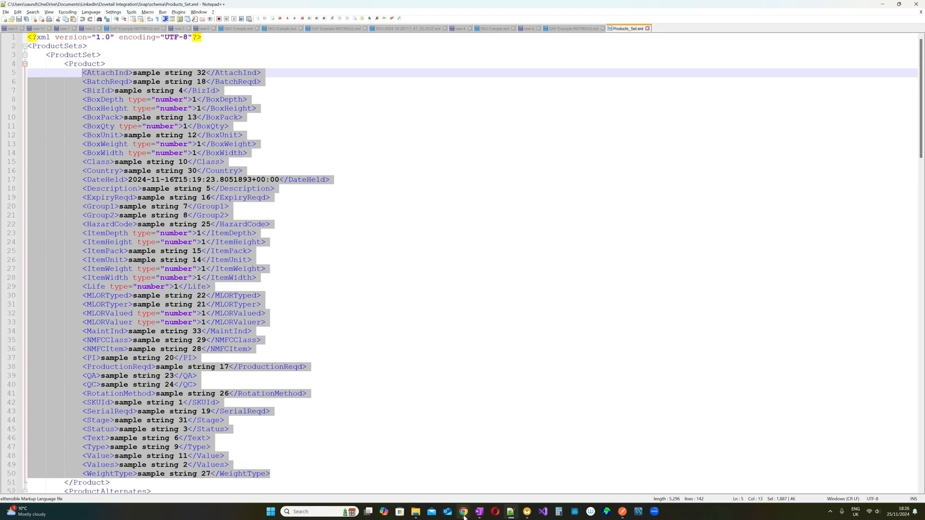
pyautogui.moveTo(464, 515)
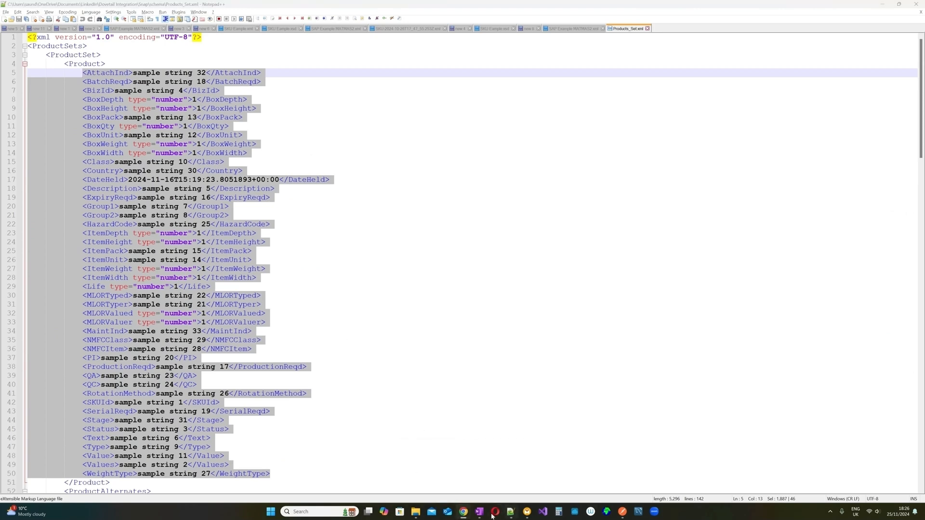
pyautogui.click(496, 472)
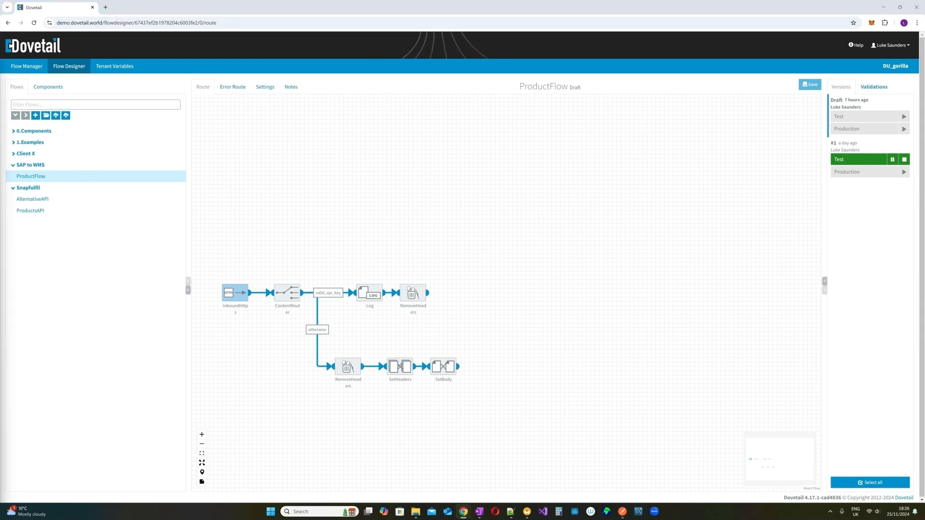
# - Consult the Snapfulfil help page's POST api/products body parameters, then go back to Products_Set.xml
pyautogui.moveTo(0, 73); pyautogui.dragTo(130, 7)
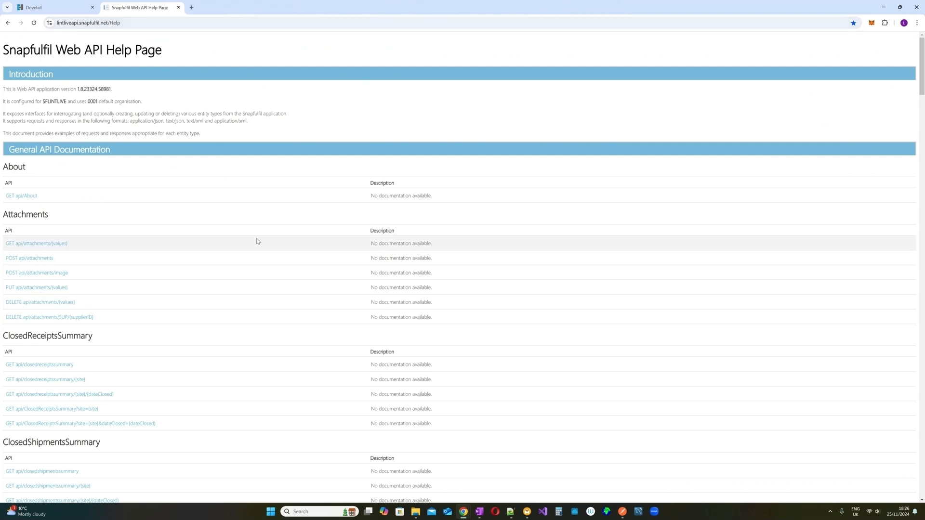
pyautogui.scroll(-5, 251, 236)
pyautogui.scroll(-12, 252, 235)
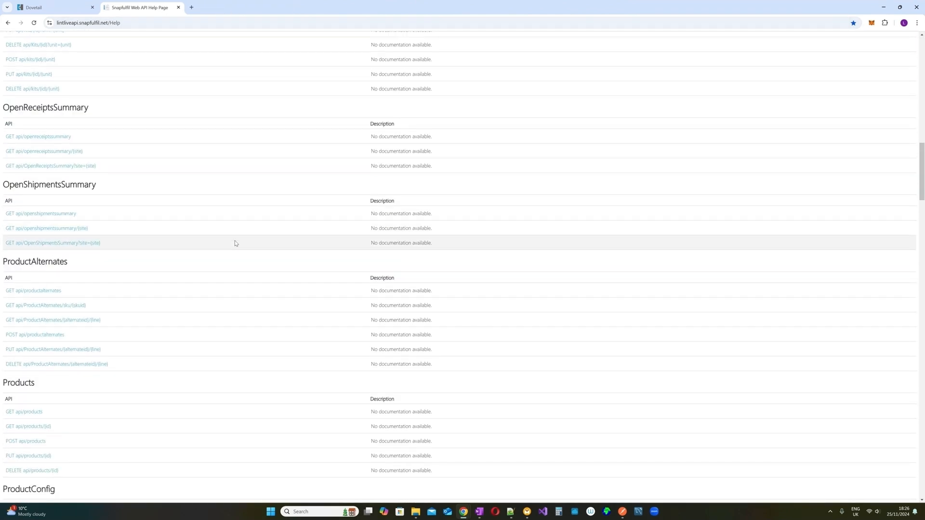
pyautogui.click(29, 370)
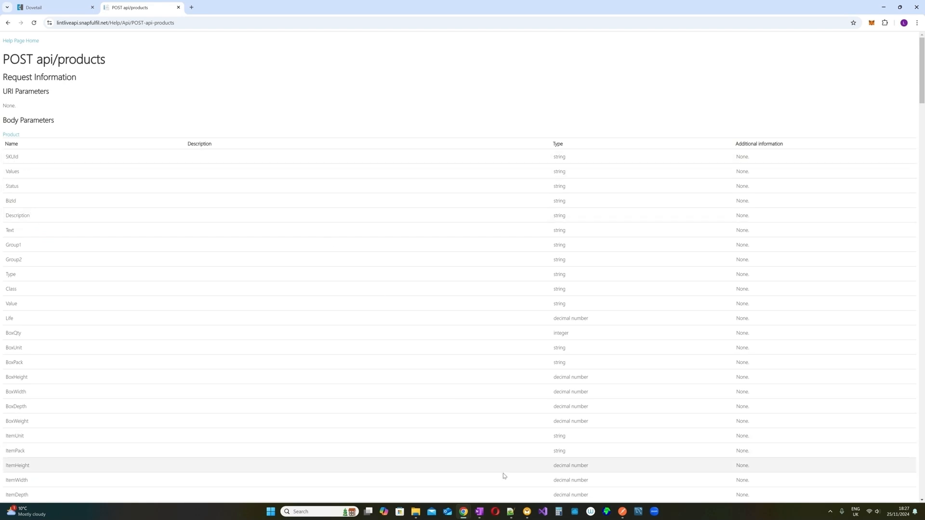
pyautogui.click(510, 513)
# - Review the Product fields BizId through SKUId in Products_Set.xml, briefly checking MATMAS2.xml
pyautogui.click(240, 171)
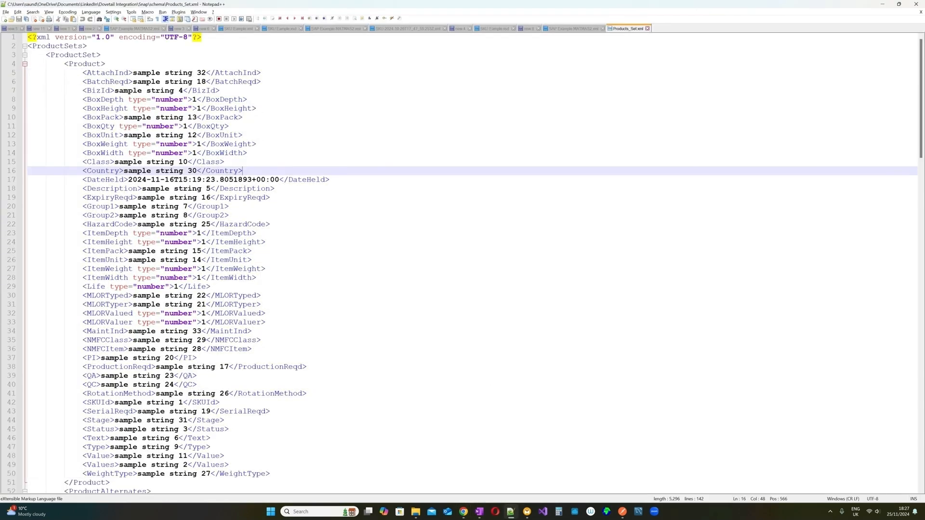
pyautogui.doubleClick(99, 91)
pyautogui.scroll(-2, 462, 263)
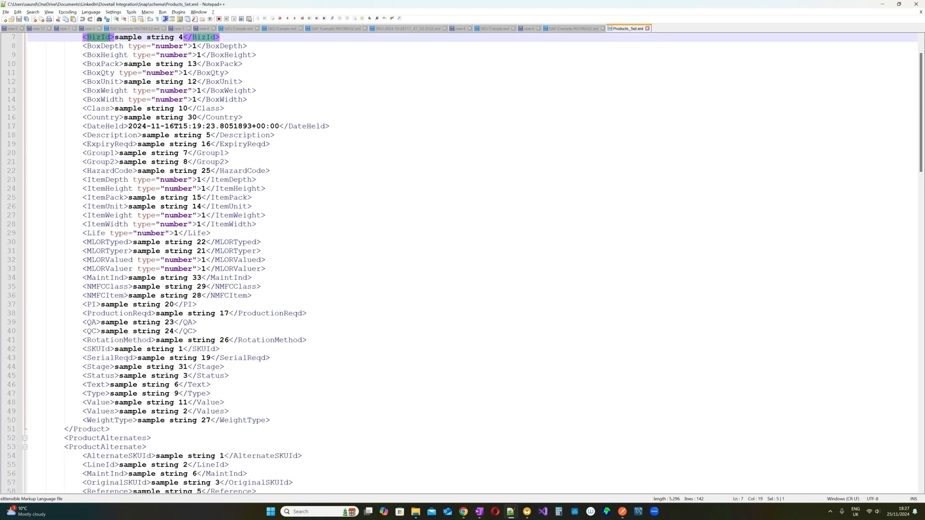
pyautogui.doubleClick(99, 349)
pyautogui.scroll(2, 462, 263)
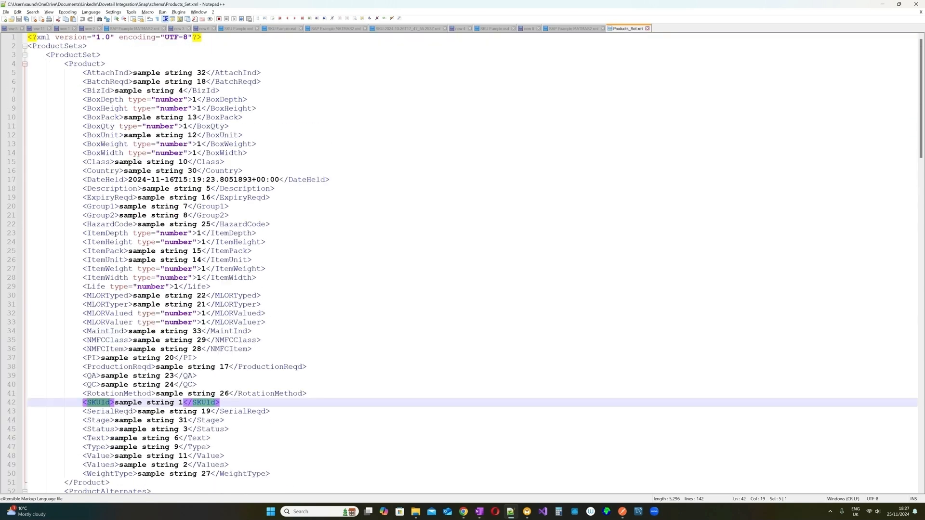
pyautogui.moveTo(83, 73); pyautogui.dragTo(271, 473)
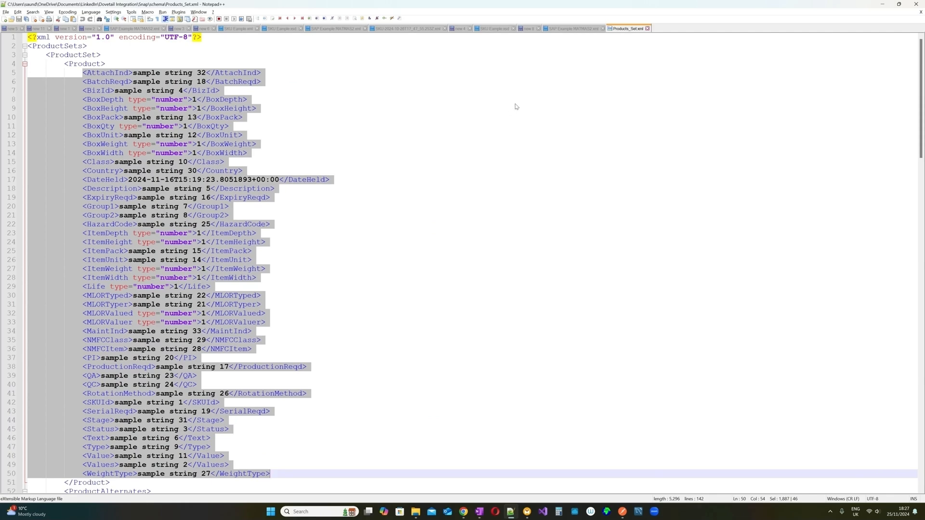
pyautogui.click(571, 28)
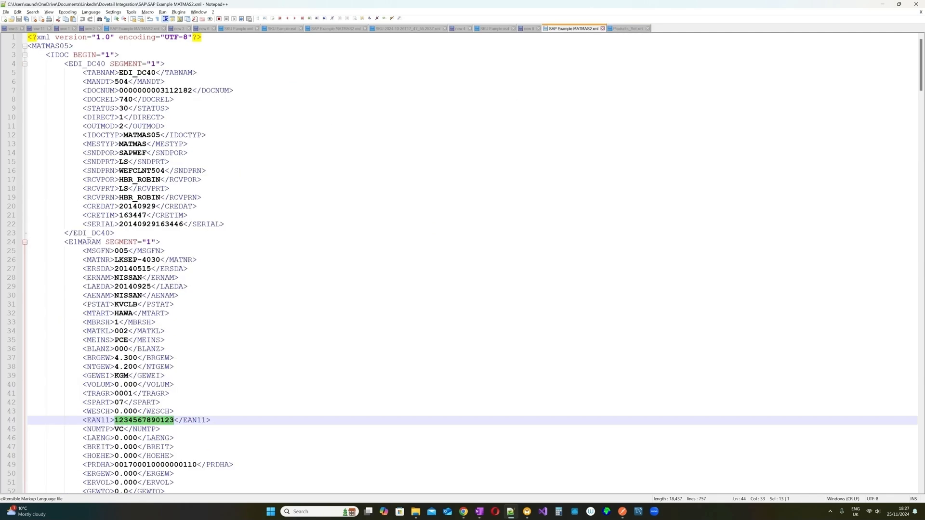
pyautogui.click(626, 29)
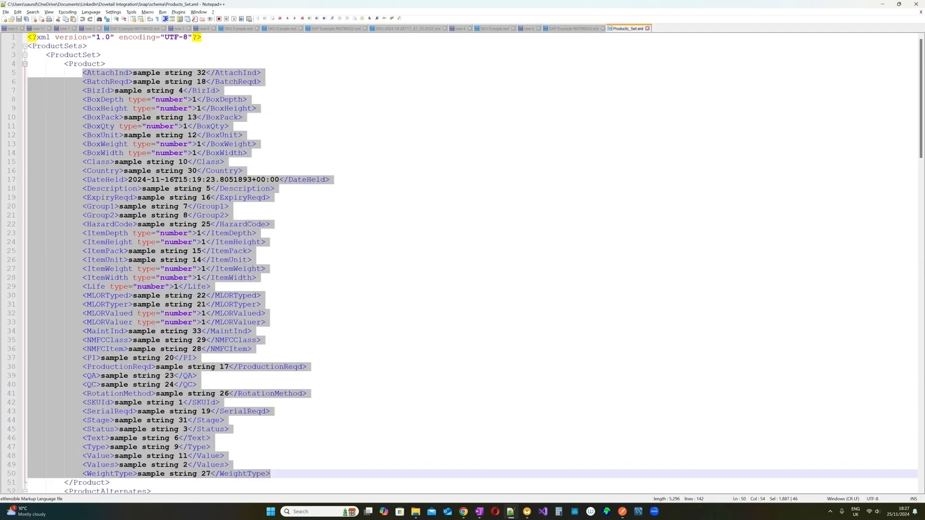
# - Inspect the ProductAlternates block, its two ProductAlternate entries and AlternateSKUId occurrences
pyautogui.scroll(-7, 106, 78)
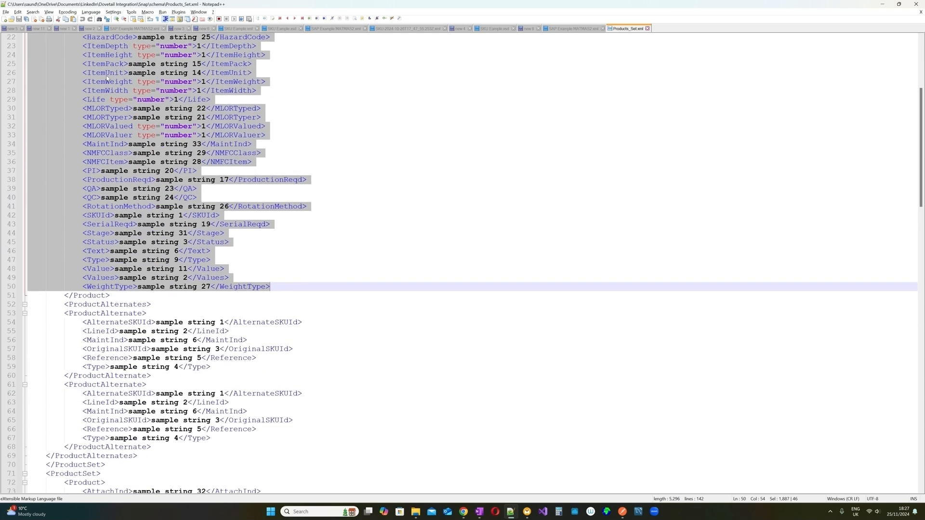
pyautogui.click(143, 305)
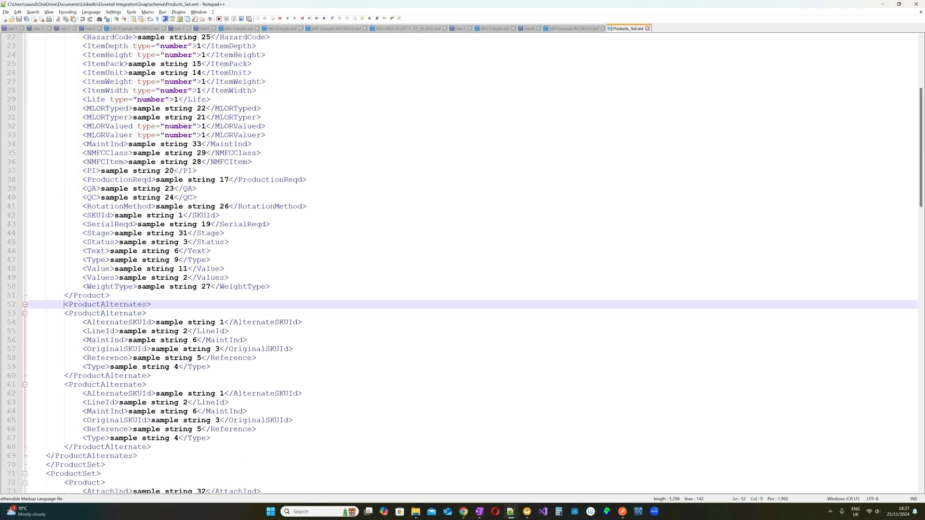
pyautogui.moveTo(64, 304); pyautogui.dragTo(190, 390)
pyautogui.click(190, 387)
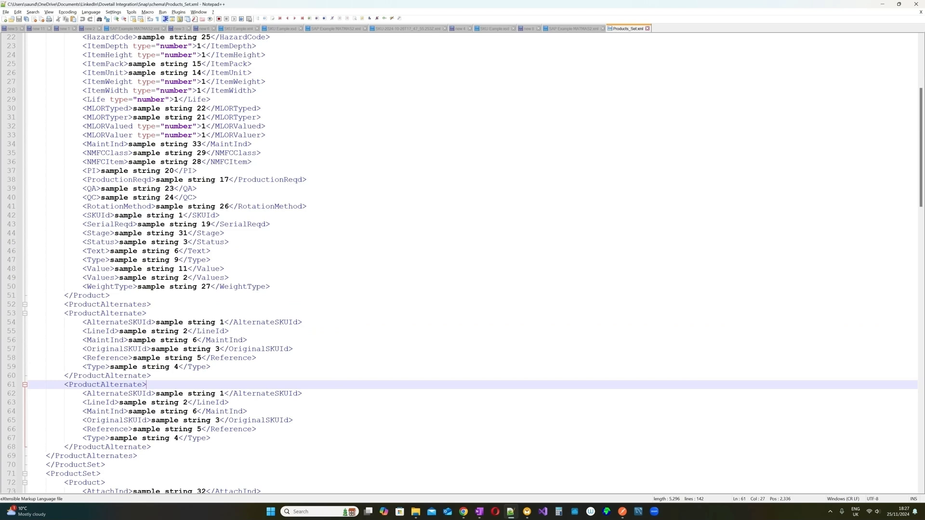
pyautogui.click(64, 305)
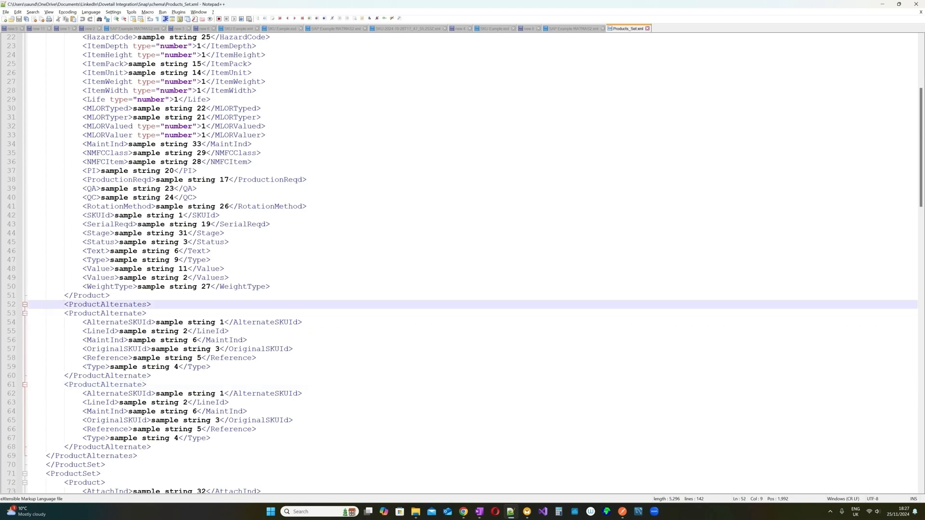
pyautogui.click(104, 313)
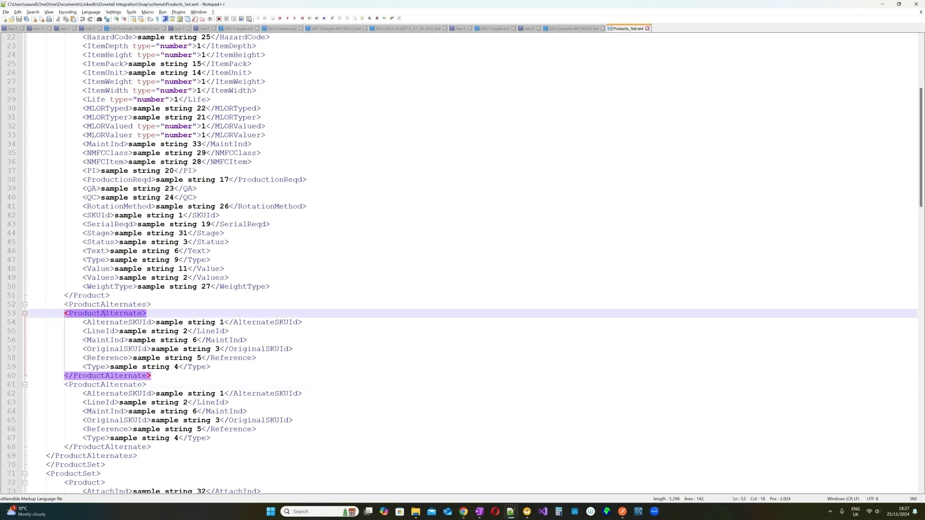
pyautogui.click(123, 385)
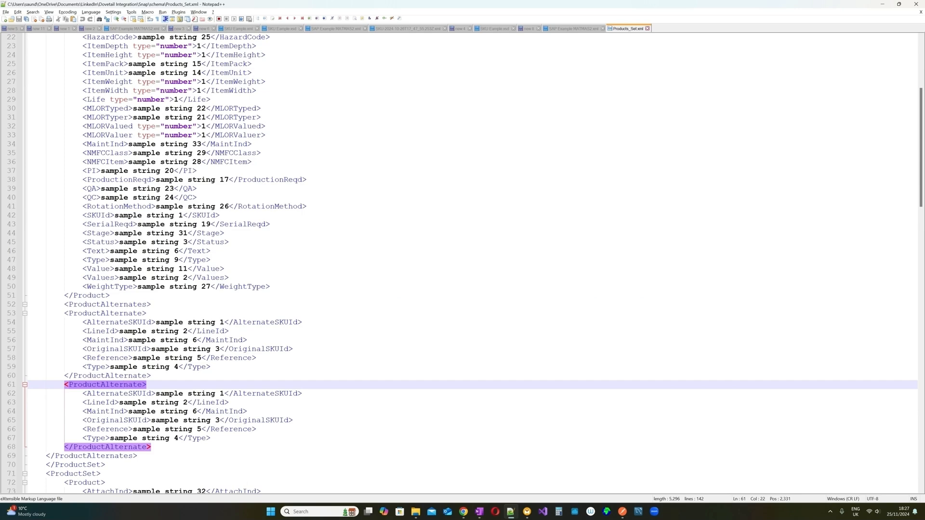
pyautogui.doubleClick(123, 323)
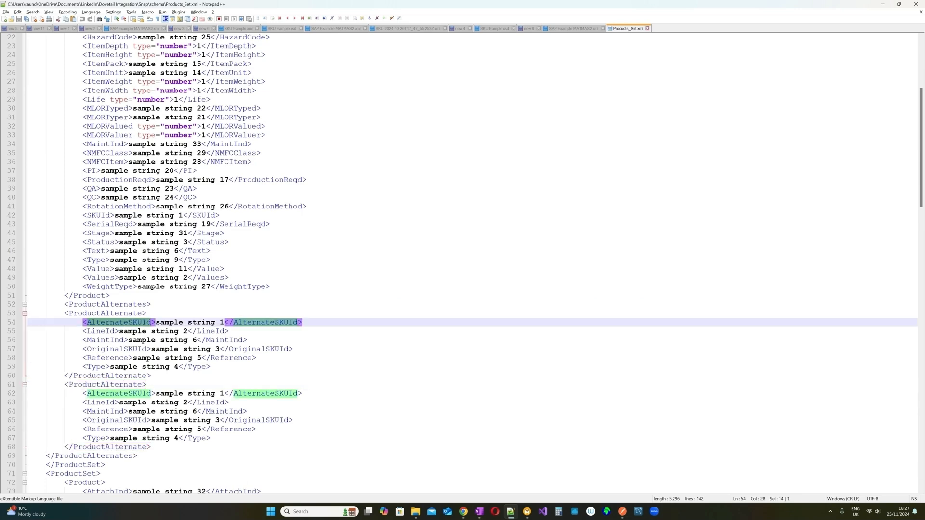
pyautogui.scroll(-7, 463, 264)
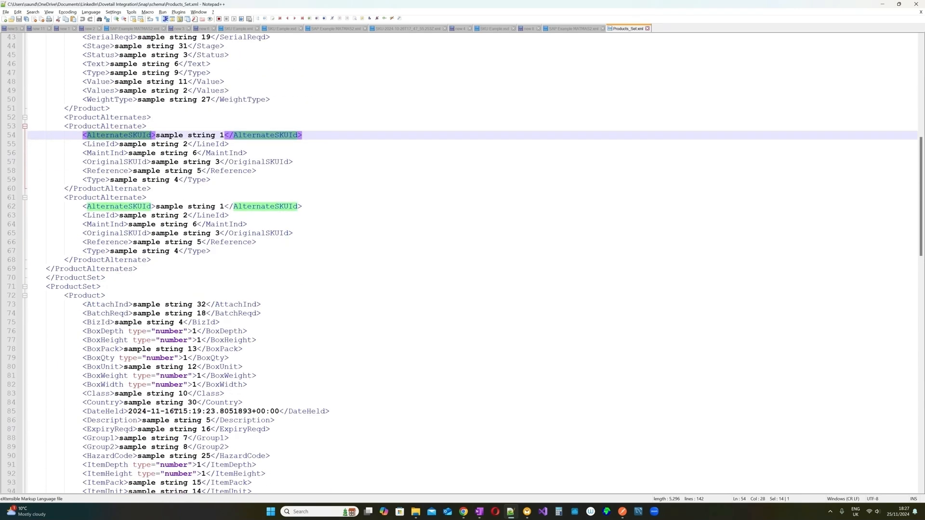
pyautogui.click(82, 295)
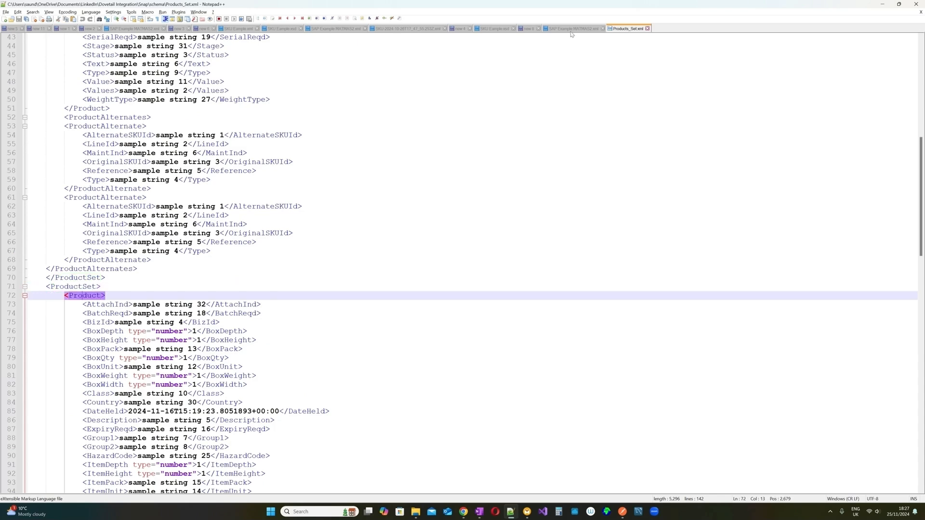
# - Fold and unfold the E1MARAM segment in SAP Example MATMAS2.xml, then return to MapForce
pyautogui.click(571, 29)
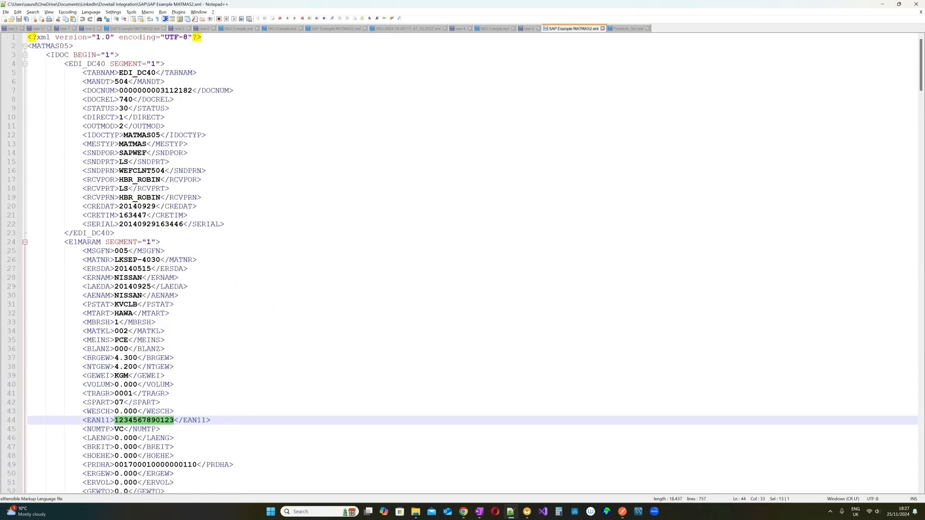
pyautogui.moveTo(69, 242); pyautogui.dragTo(106, 243)
pyautogui.click(25, 242)
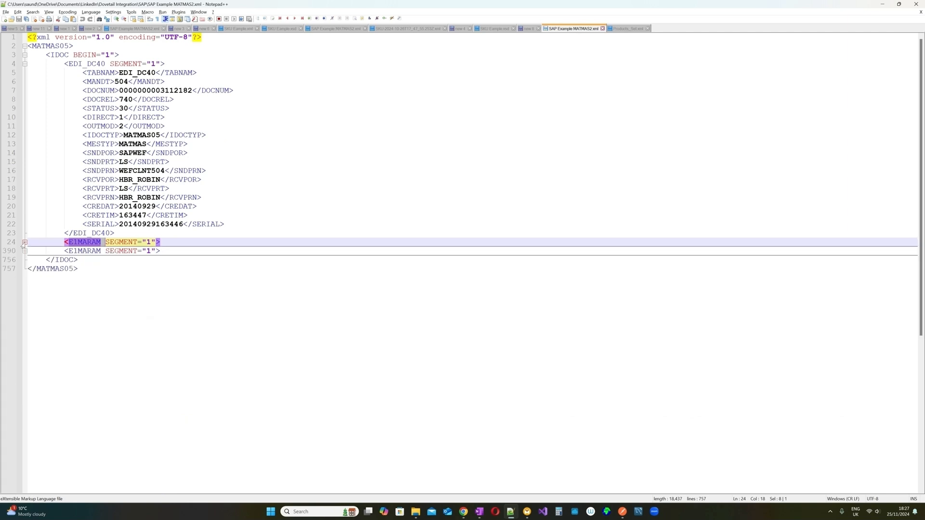
pyautogui.click(24, 242)
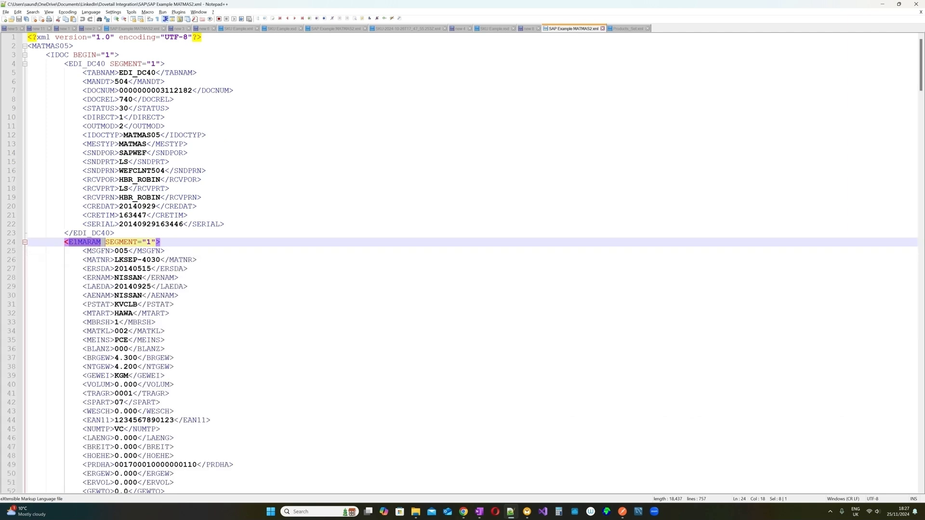
pyautogui.click(165, 251)
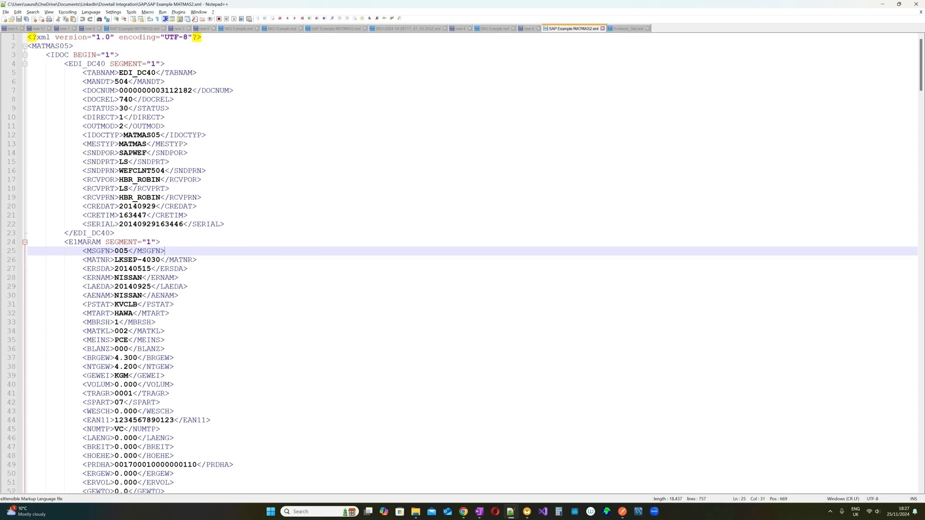
pyautogui.moveTo(531, 516)
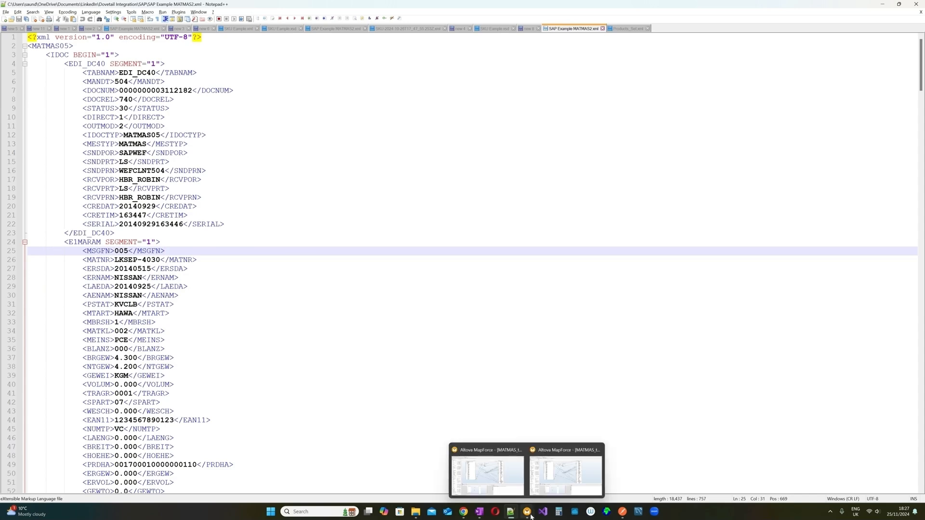
pyautogui.click(565, 475)
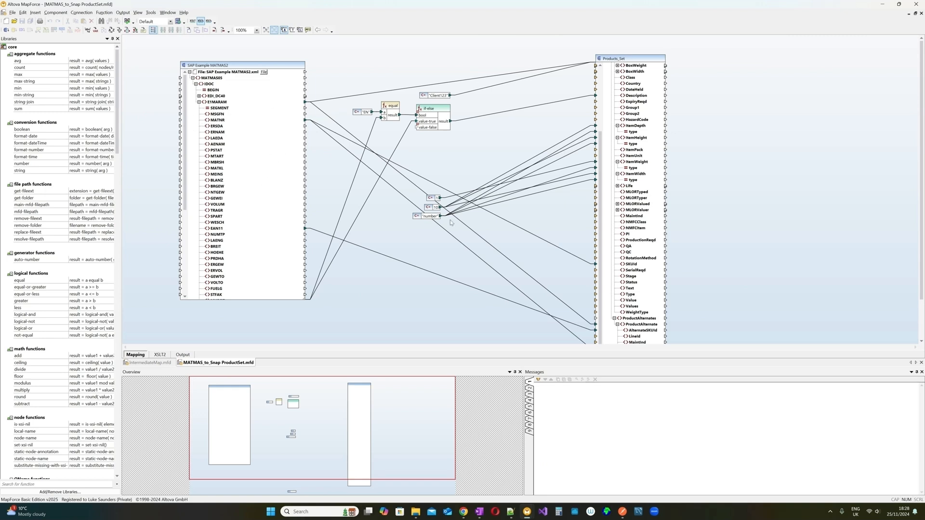
# - Glance at Products_Set.xml in Notepad++, then minimise it to reveal the MapForce mapping
pyautogui.moveTo(602, 154); pyautogui.dragTo(600, 84)
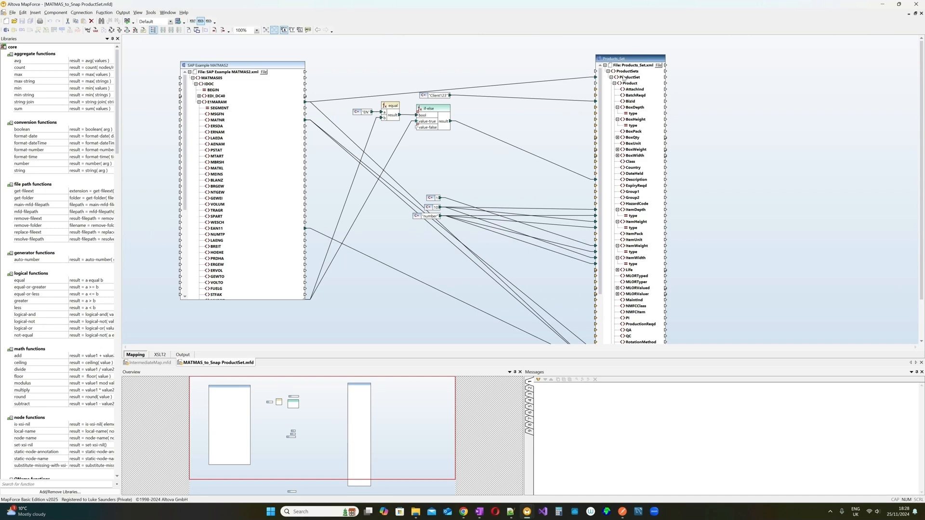
pyautogui.moveTo(510, 511)
pyautogui.click(513, 487)
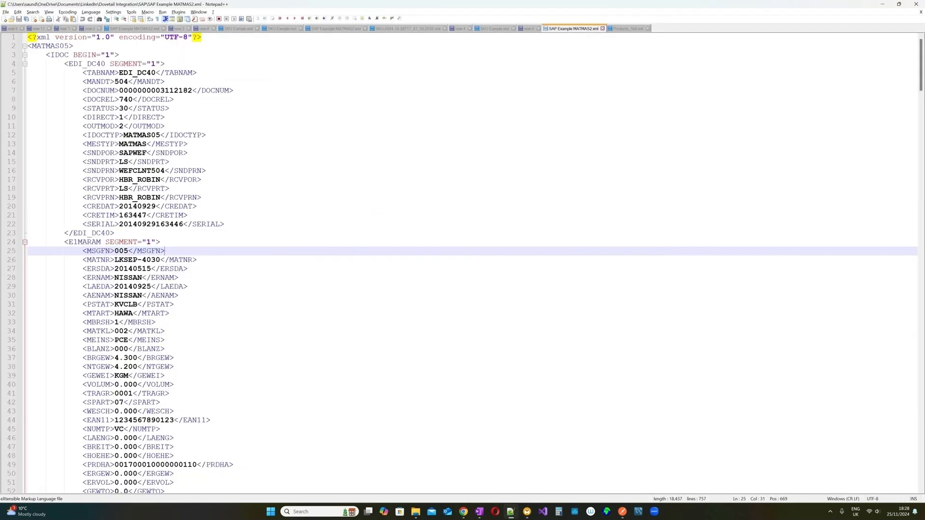
pyautogui.click(629, 28)
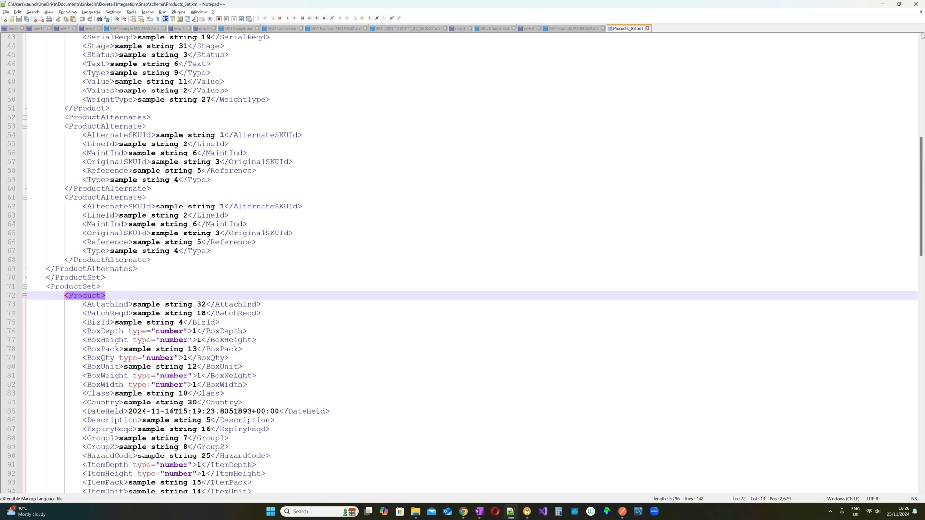
pyautogui.click(882, 4)
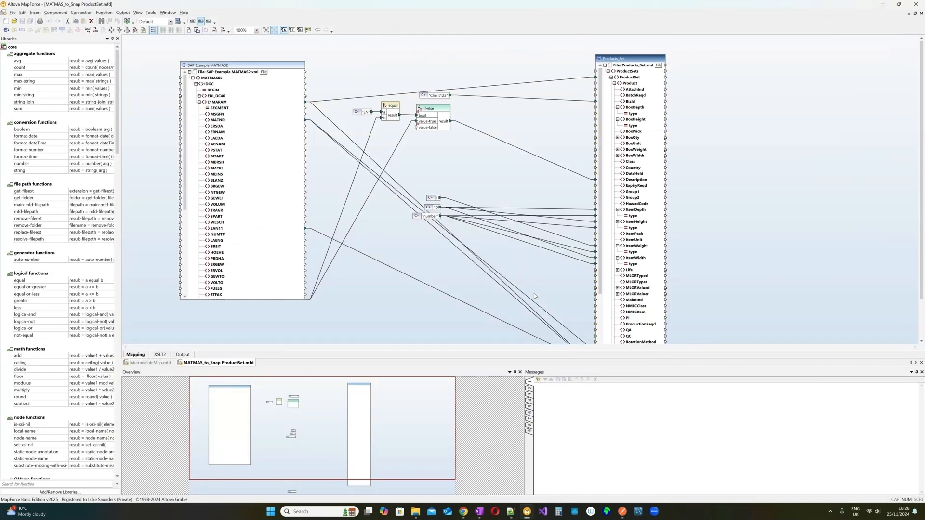
pyautogui.scroll(-3, 499, 306)
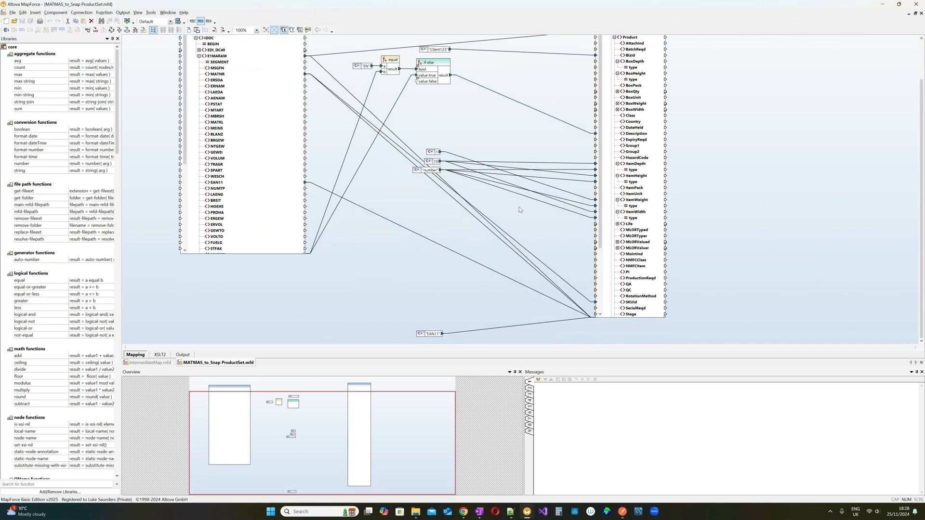
pyautogui.scroll(3, 519, 207)
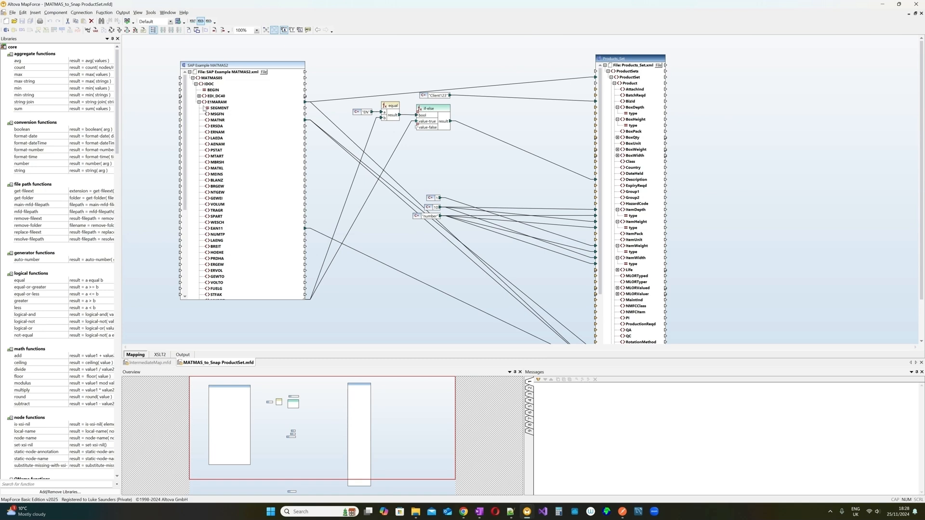
# - Inspect the E1MARAM→ProductSet and MATNR→SKUId/OriginalSKUId links, then generate the XSLT 2.0 code
pyautogui.click(594, 78)
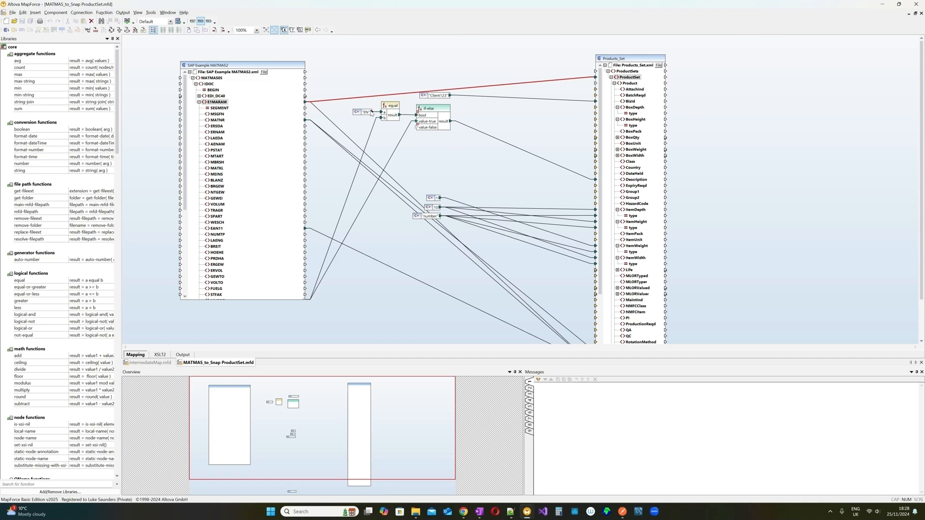
pyautogui.click(642, 181)
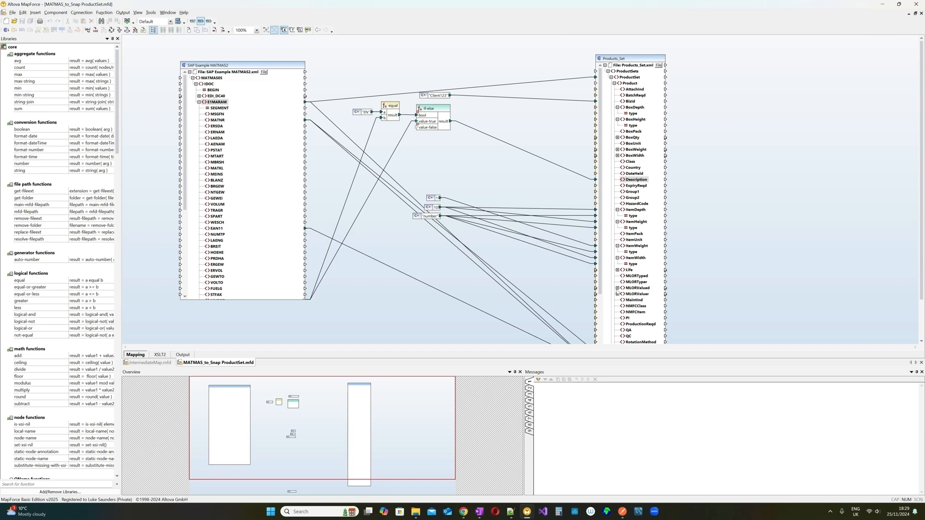
pyautogui.scroll(-3, 568, 276)
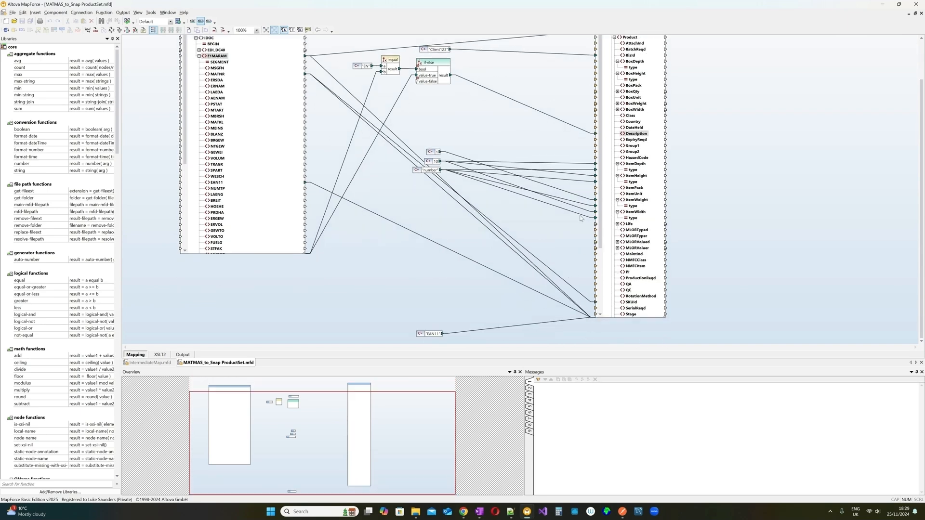
pyautogui.scroll(-5, 597, 229)
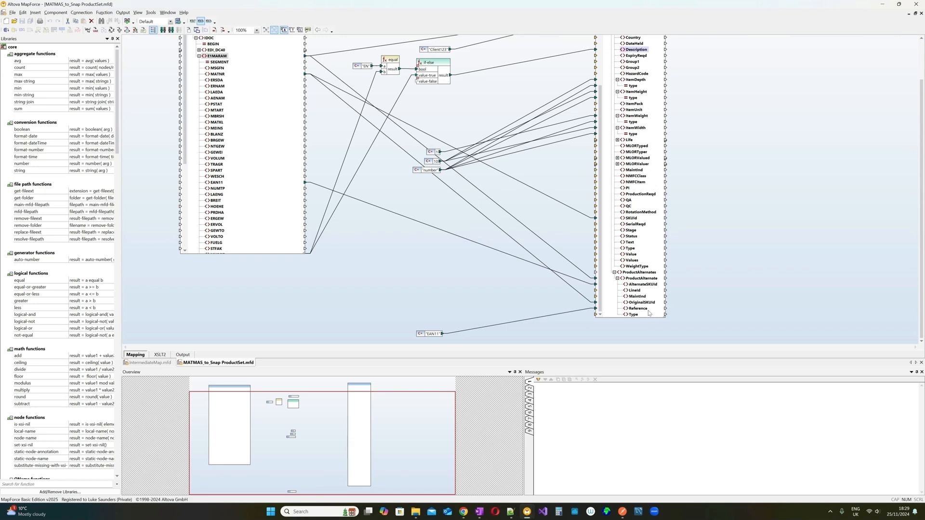
pyautogui.click(590, 302)
pyautogui.scroll(2, 534, 223)
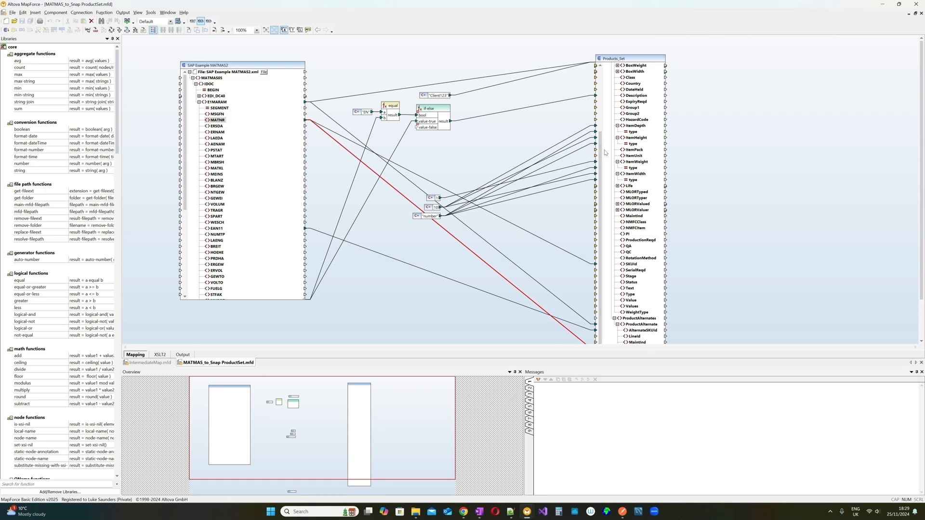
pyautogui.click(605, 152)
pyautogui.scroll(1, 611, 174)
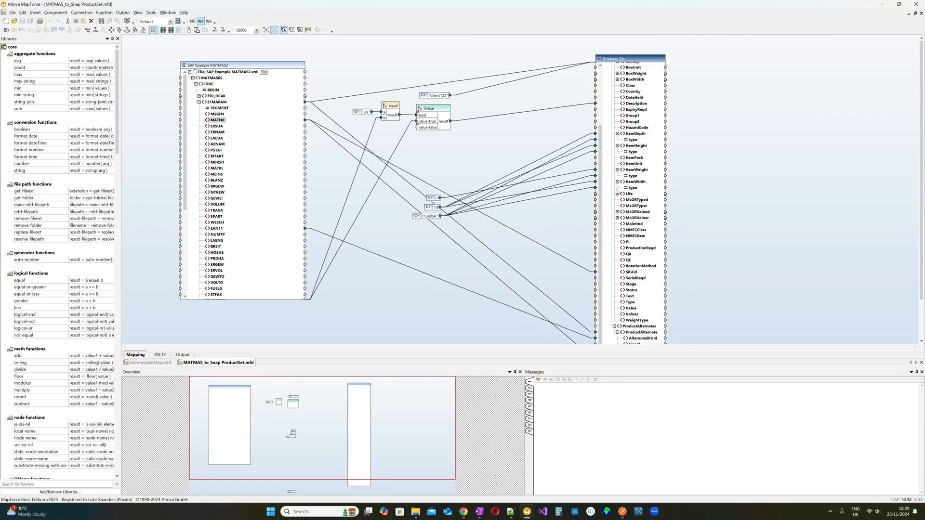
pyautogui.click(591, 271)
pyautogui.scroll(-3, 563, 251)
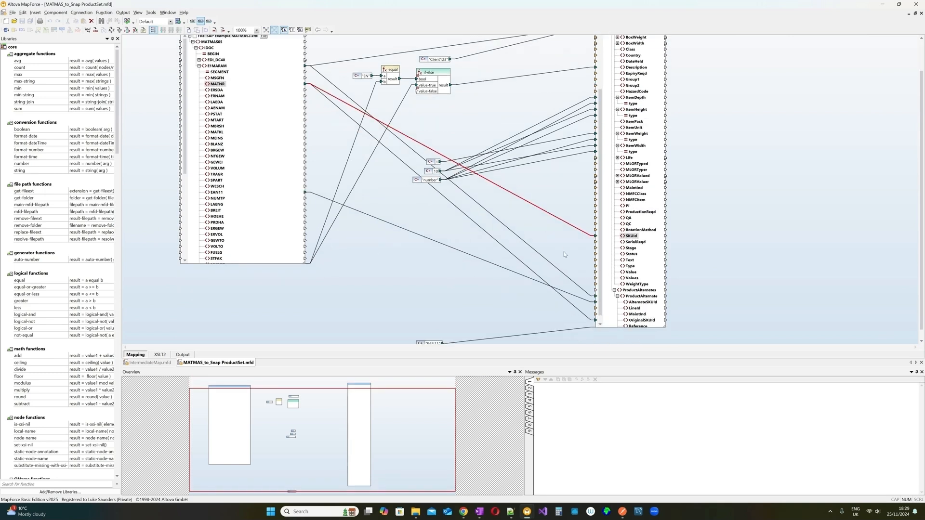
pyautogui.click(520, 258)
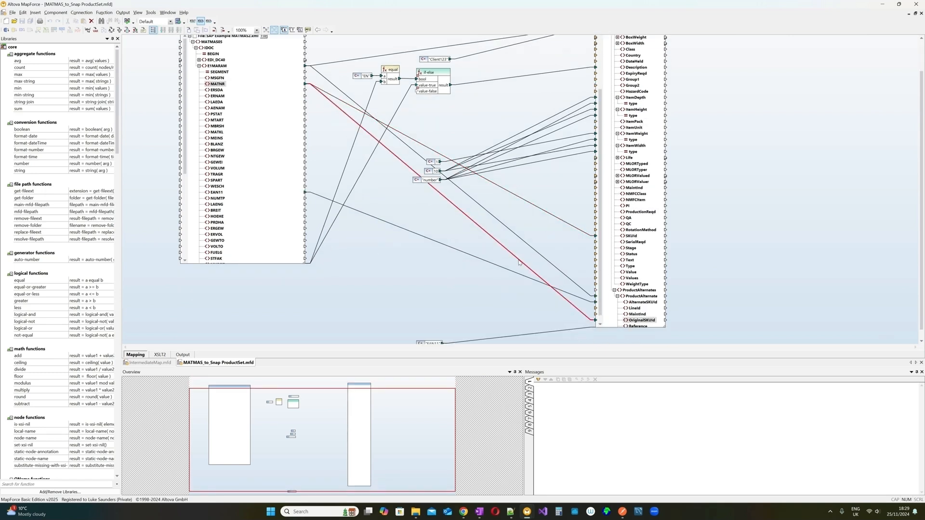
pyautogui.click(164, 356)
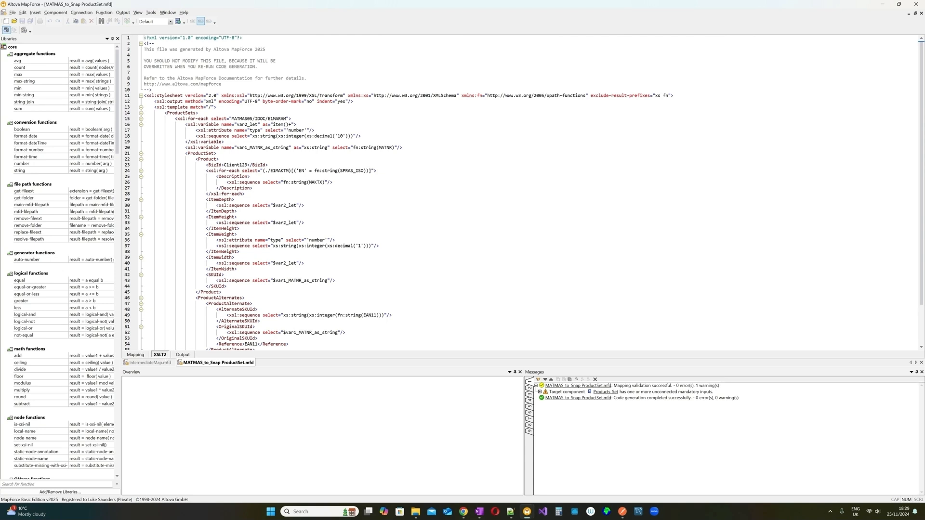
# - Leave MapForce and bring up the Dovetail ProductFlow designer tab in Chrome
pyautogui.moveTo(463, 512)
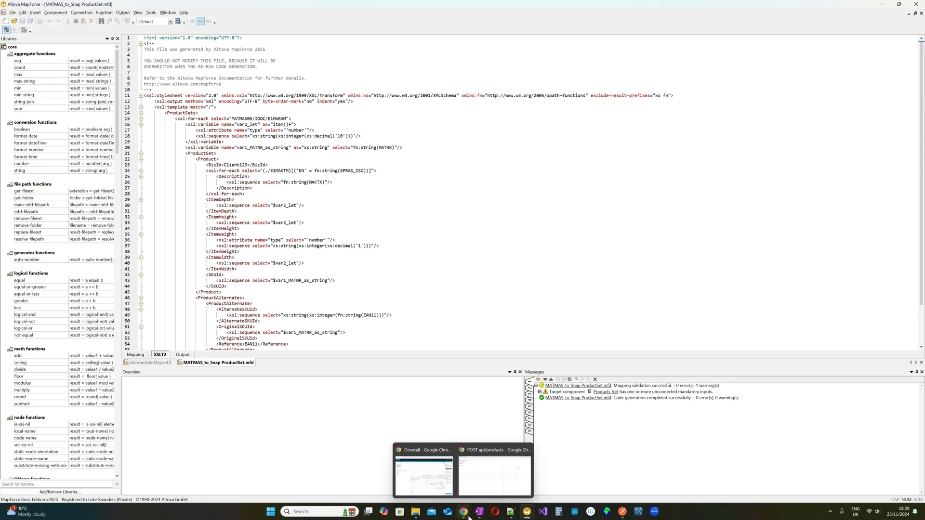
pyautogui.click(499, 467)
pyautogui.click(94, 3)
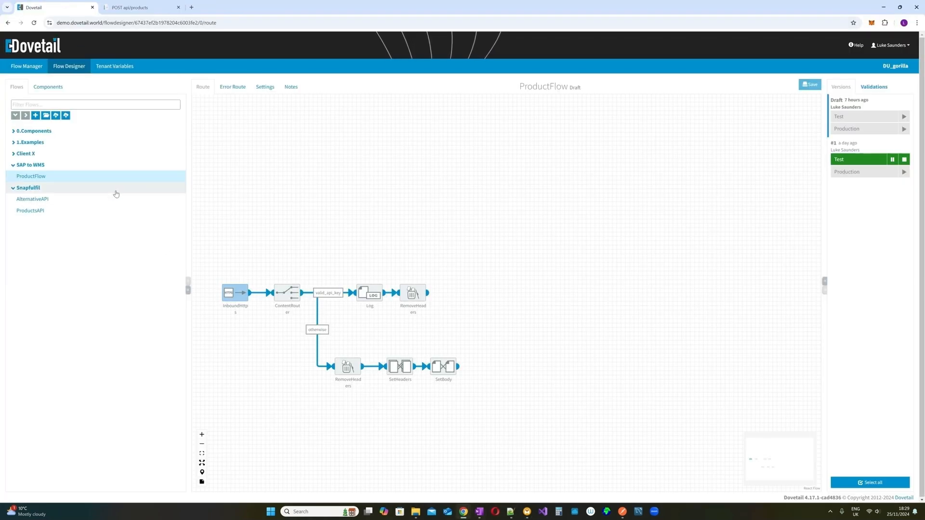
# - Add an Xslt component found by filtering 'xs', connect RemoveHeaders to it, and open its settings
pyautogui.click(56, 89)
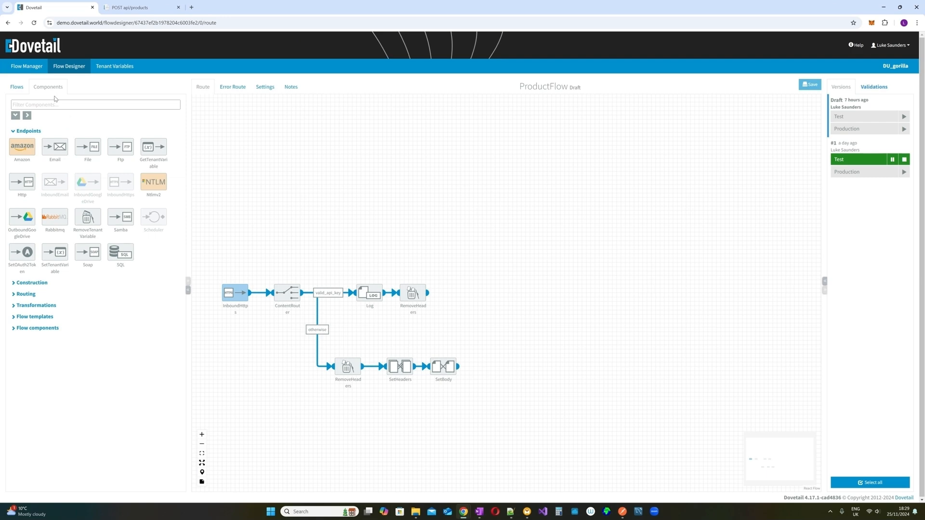
pyautogui.click(56, 104)
pyautogui.write('x')
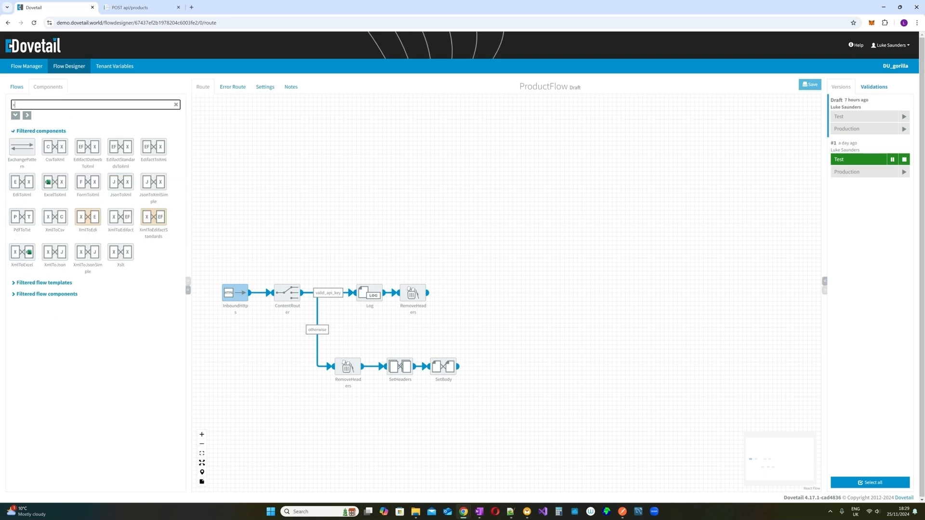
pyautogui.write('s')
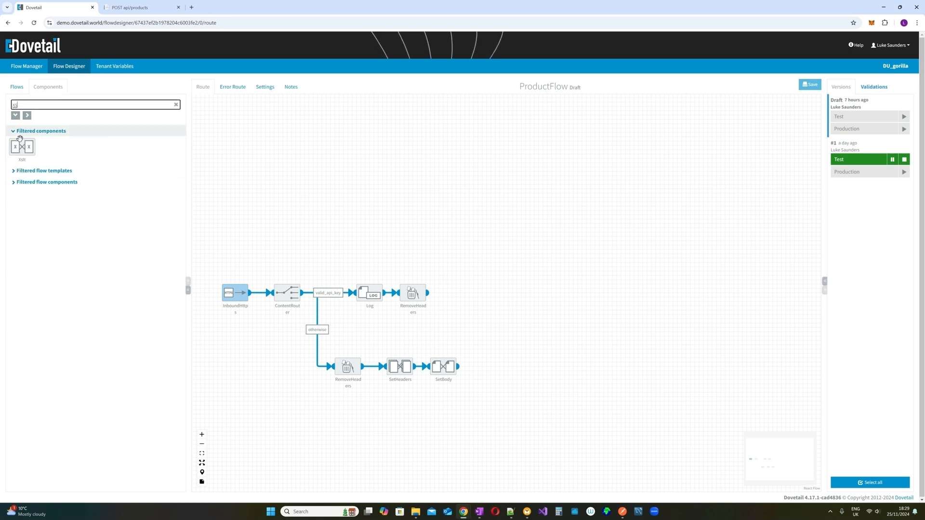
pyautogui.moveTo(18, 150); pyautogui.dragTo(454, 289)
pyautogui.click(473, 290)
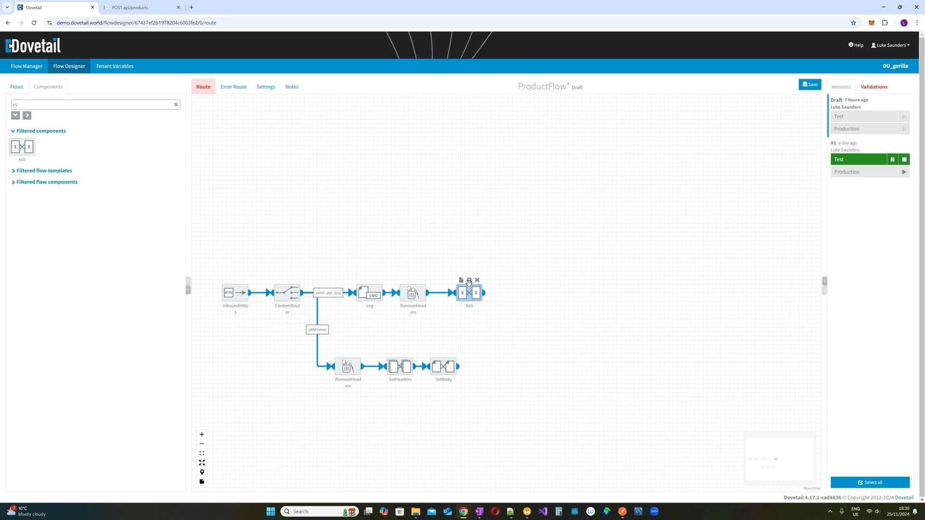
pyautogui.click(470, 281)
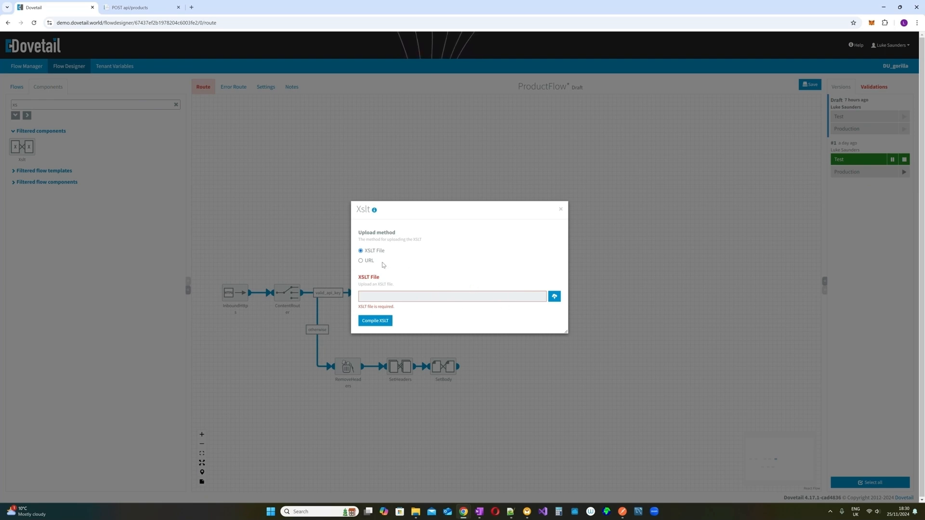
# - Upload MappingMapToProducts_Set.xslt from the Altova Mapforce folder, compile it, and close the settings
pyautogui.click(366, 261)
pyautogui.click(365, 251)
pyautogui.click(554, 296)
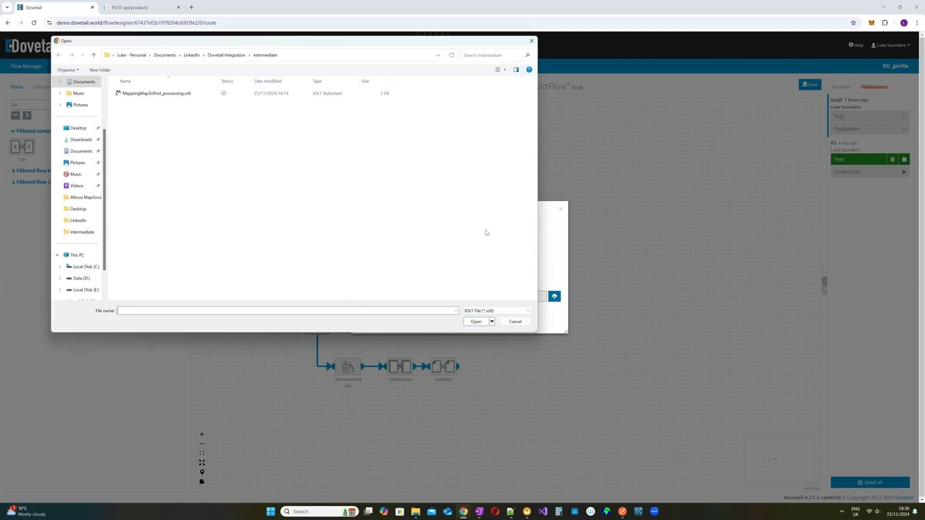
pyautogui.click(230, 55)
pyautogui.click(165, 95)
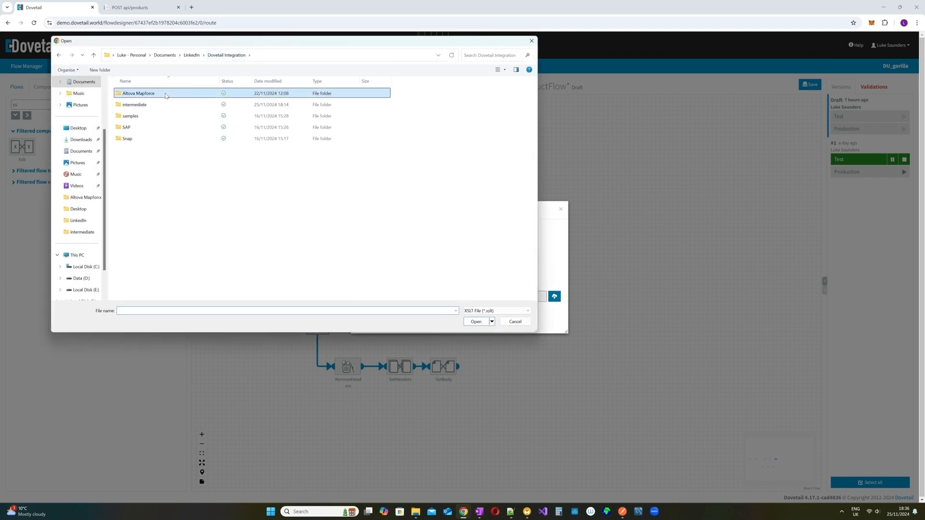
pyautogui.doubleClick(166, 95)
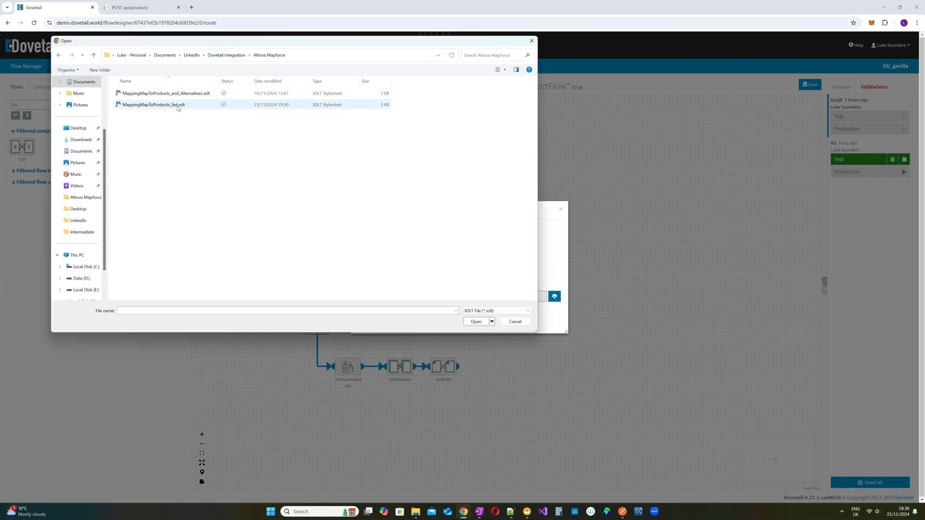
pyautogui.click(178, 105)
pyautogui.click(477, 322)
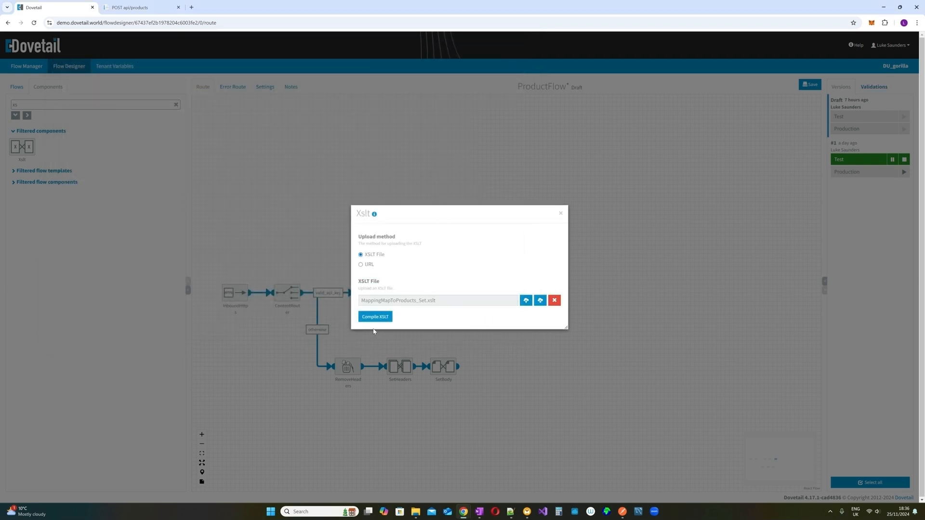
pyautogui.click(373, 318)
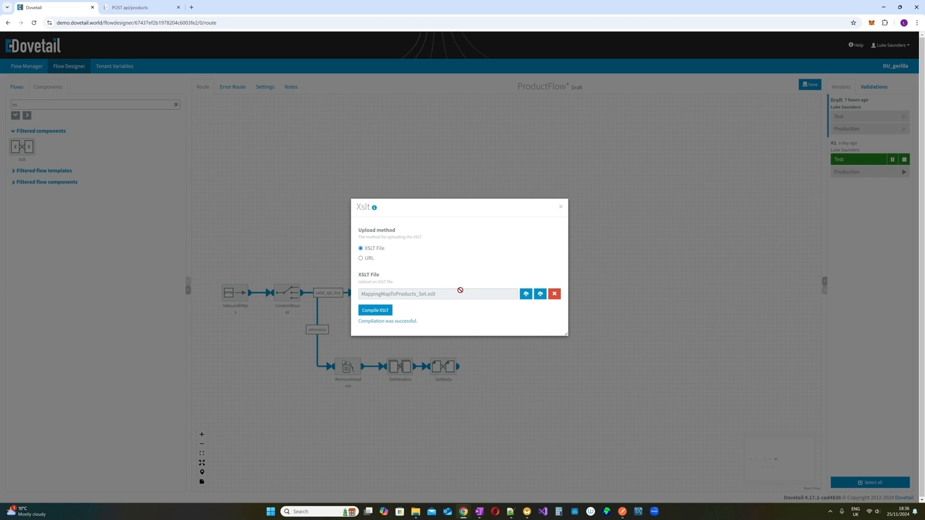
pyautogui.click(560, 209)
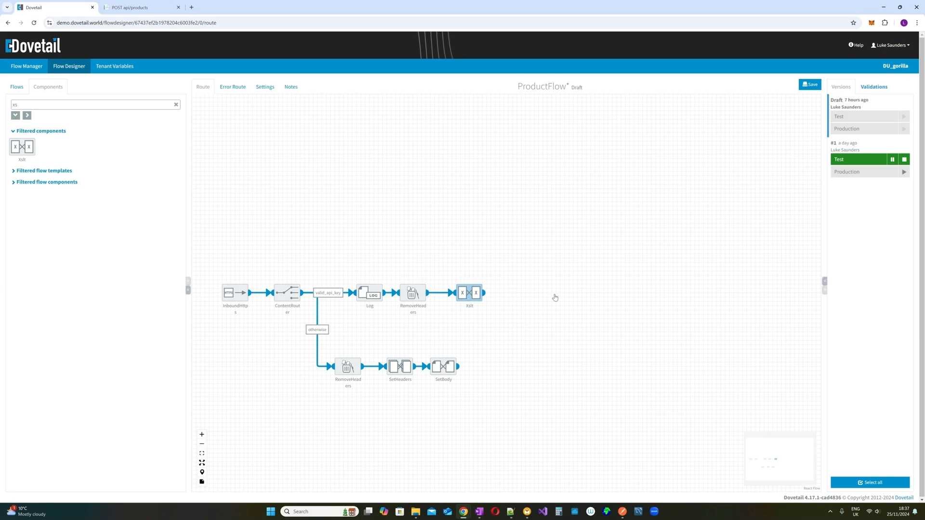
# - Check the ProductSets and ProductSet element names in Products_Set.xml in Notepad++
pyautogui.click(511, 512)
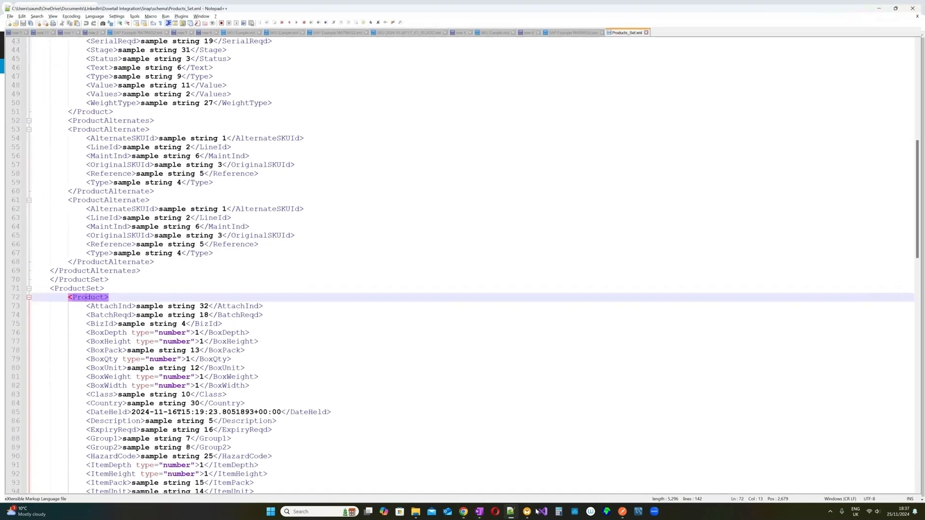
pyautogui.scroll(14, 463, 265)
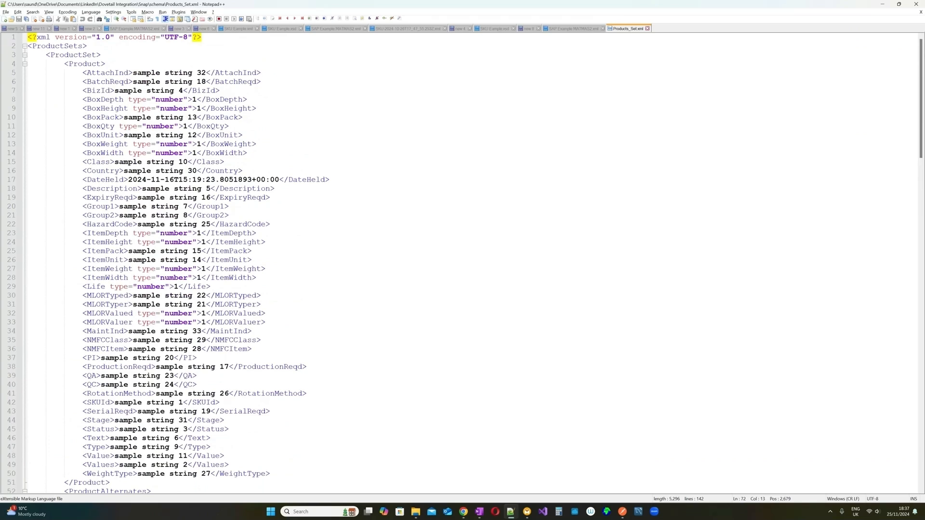
pyautogui.doubleClick(57, 46)
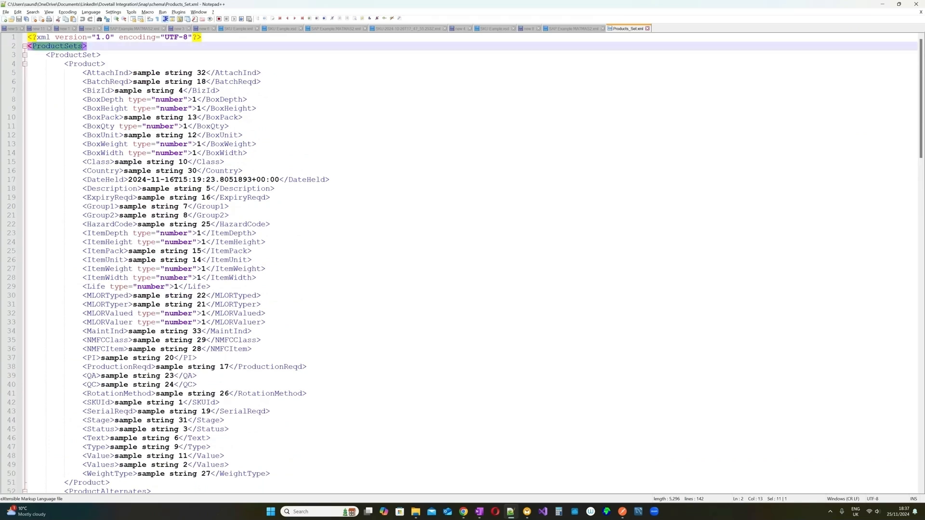
pyautogui.doubleClick(73, 54)
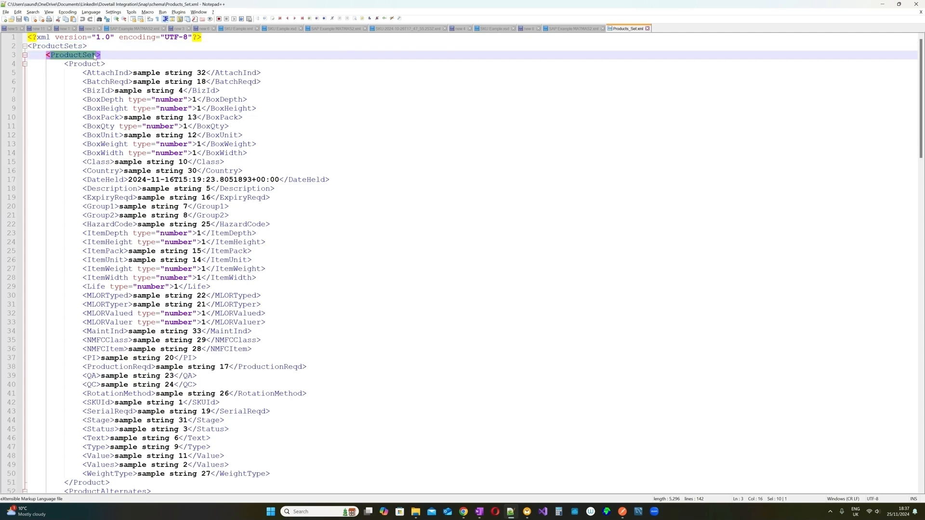
# - Clear the Dovetail component filter, then review Products_Set.xml's Product fields once more
pyautogui.click(883, 6)
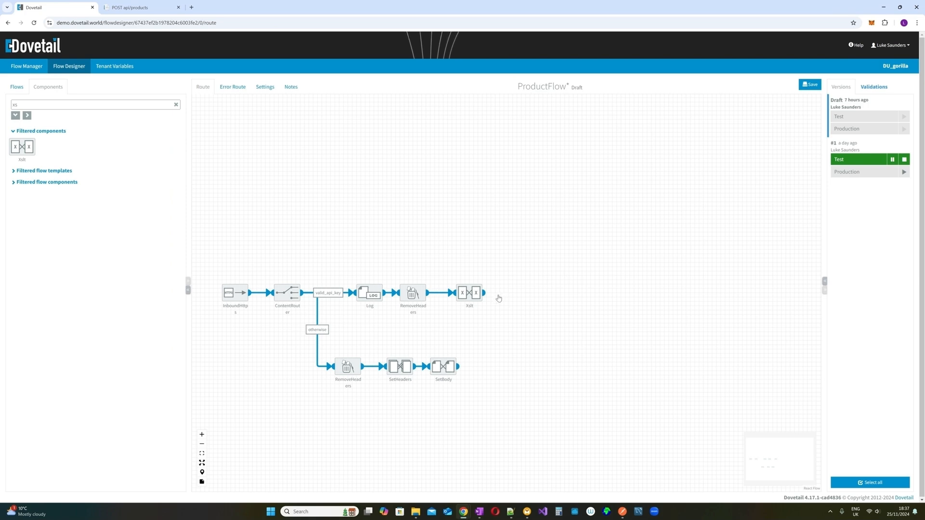
pyautogui.click(176, 104)
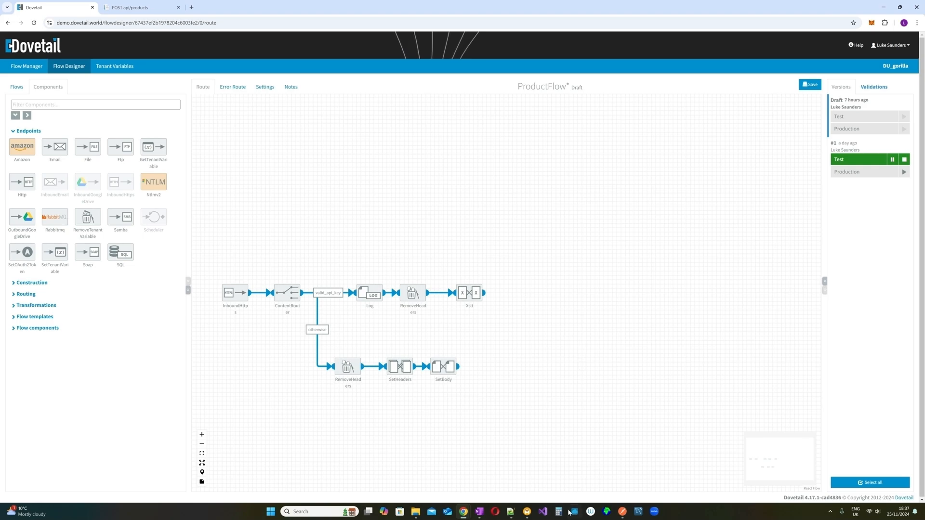
pyautogui.click(511, 512)
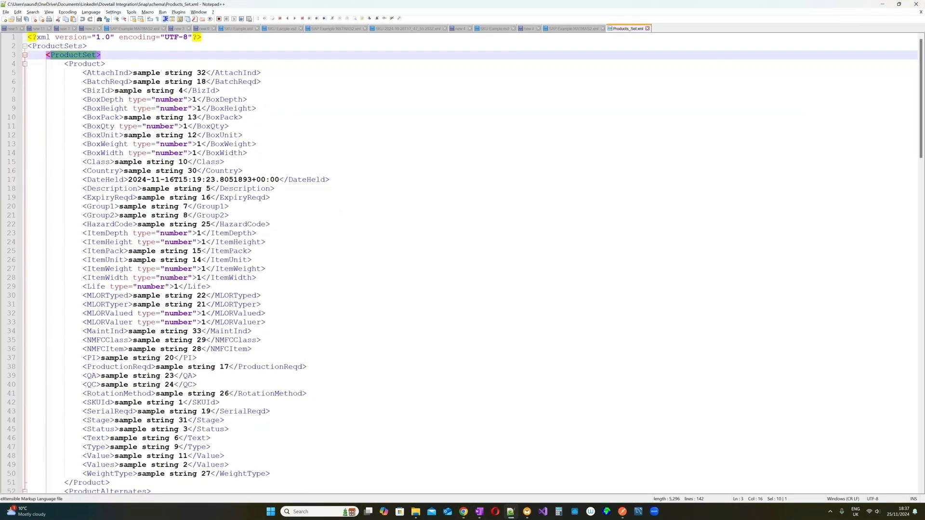
pyautogui.click(88, 56)
pyautogui.scroll(-2, 463, 263)
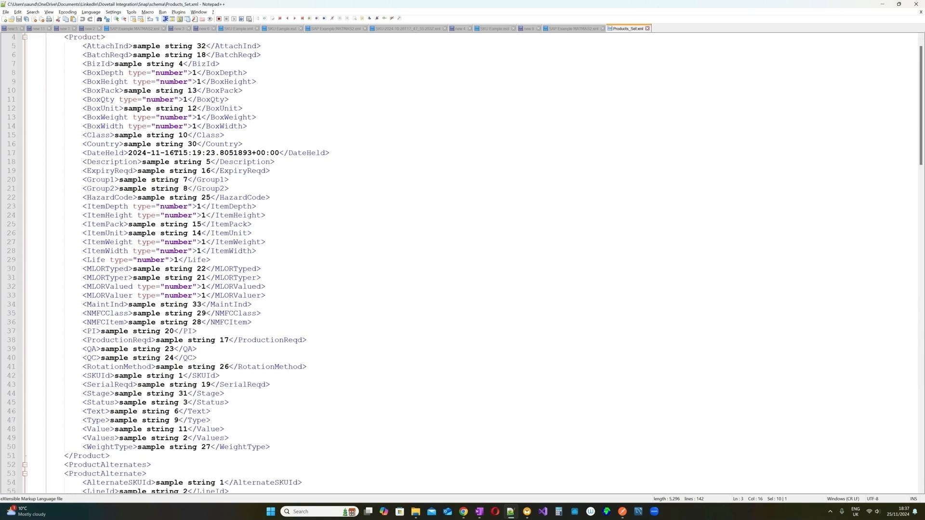
pyautogui.click(882, 4)
# - Add a Split component, filtered by 'split', after the Xslt step and open its settings
pyautogui.click(78, 104)
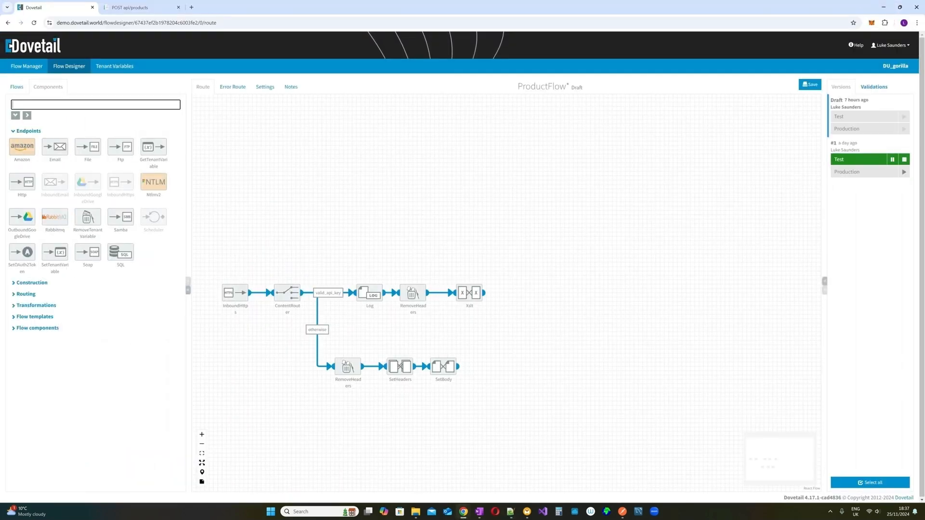
pyautogui.write('split')
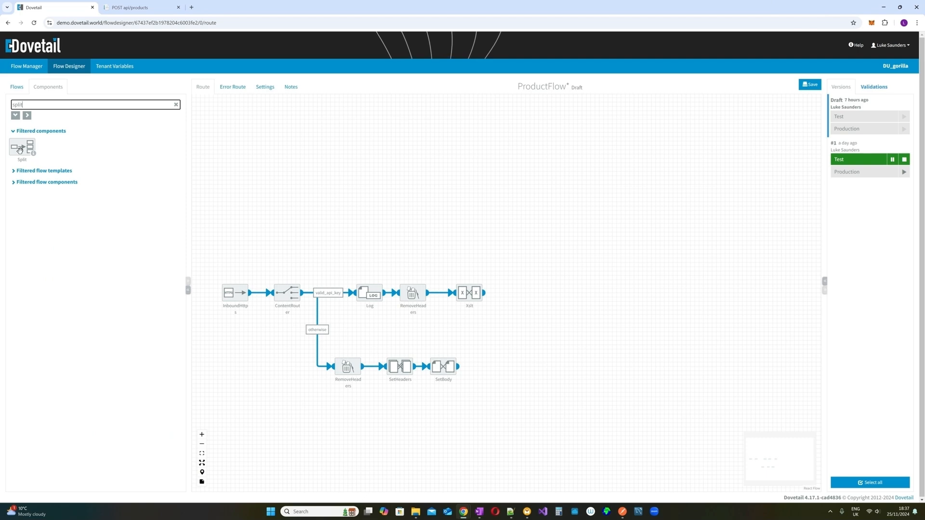
pyautogui.moveTo(20, 149); pyautogui.dragTo(507, 293)
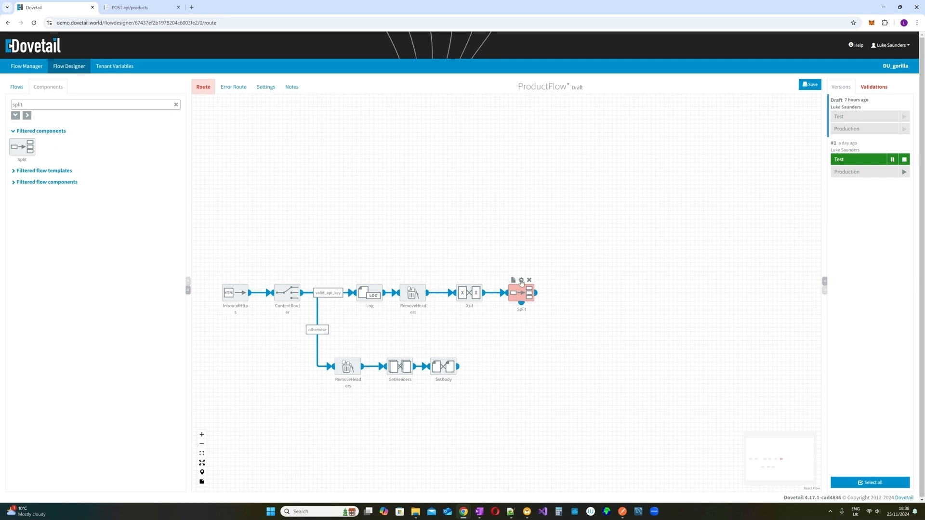
pyautogui.click(521, 281)
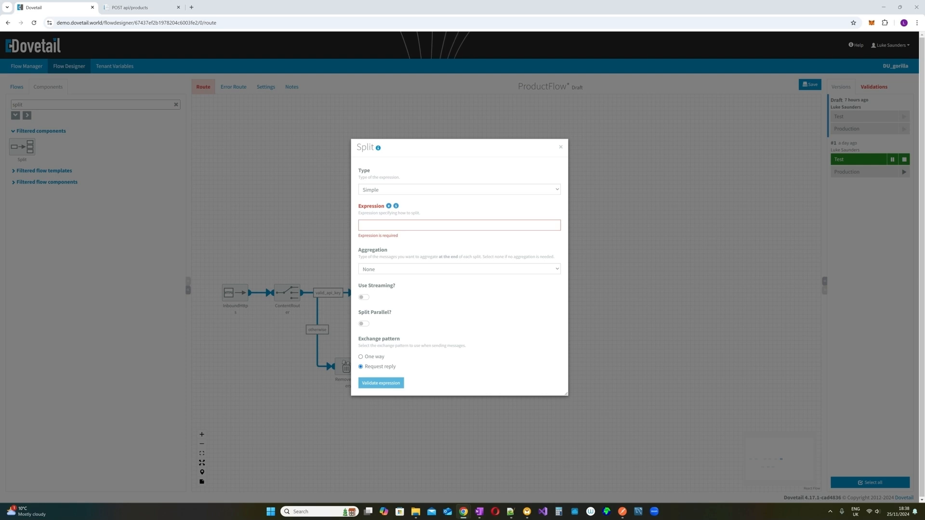
# - Set the Split expression type to XPath and begin the expression with //
pyautogui.click(509, 191)
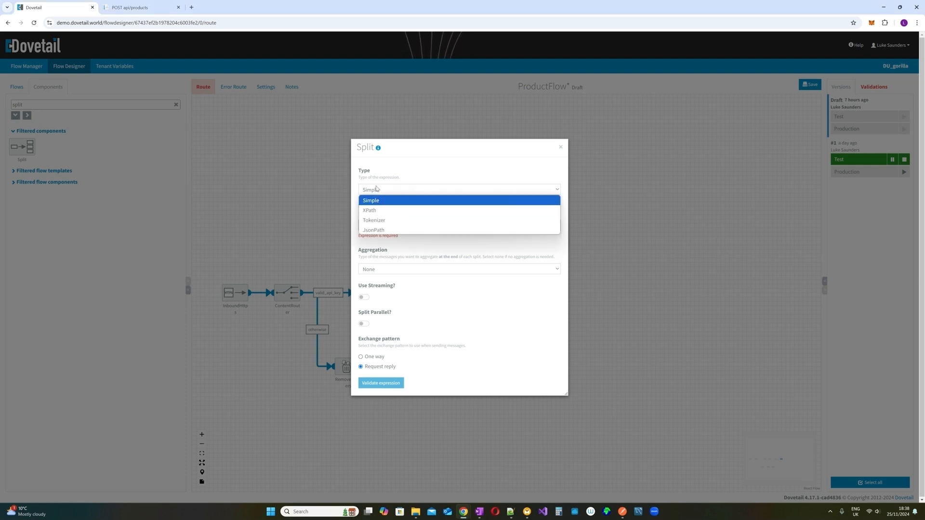
pyautogui.click(374, 211)
pyautogui.click(373, 212)
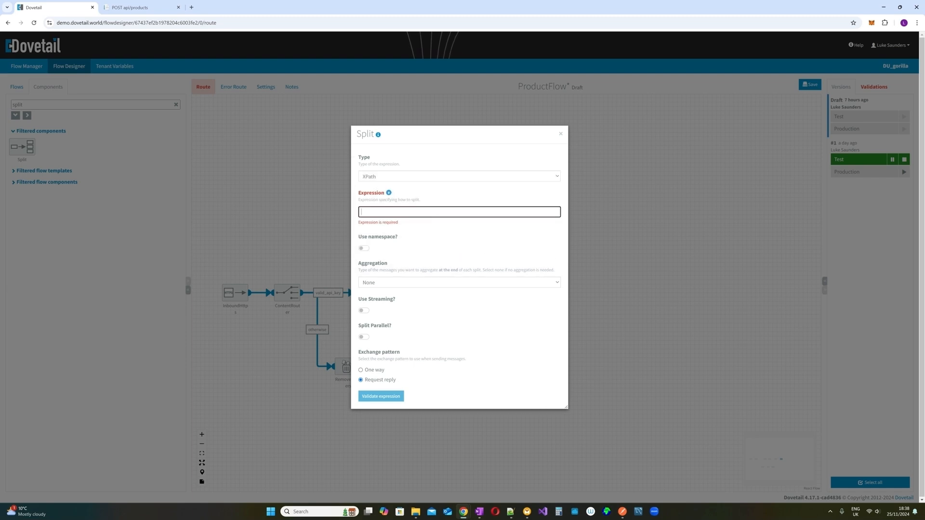
pyautogui.write('//ProductSet')
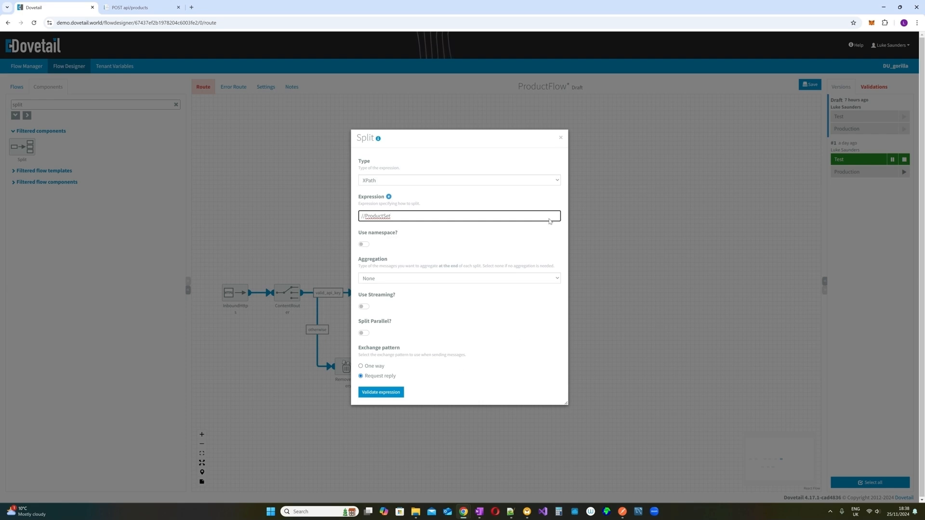
# - Validate the first Split's //ProductSet XPath expression and close its settings
pyautogui.click(370, 394)
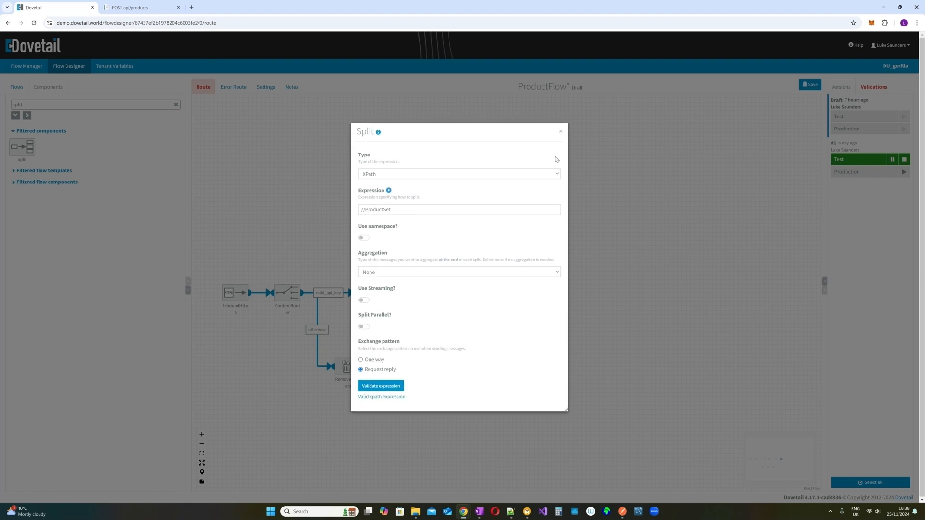
pyautogui.click(561, 131)
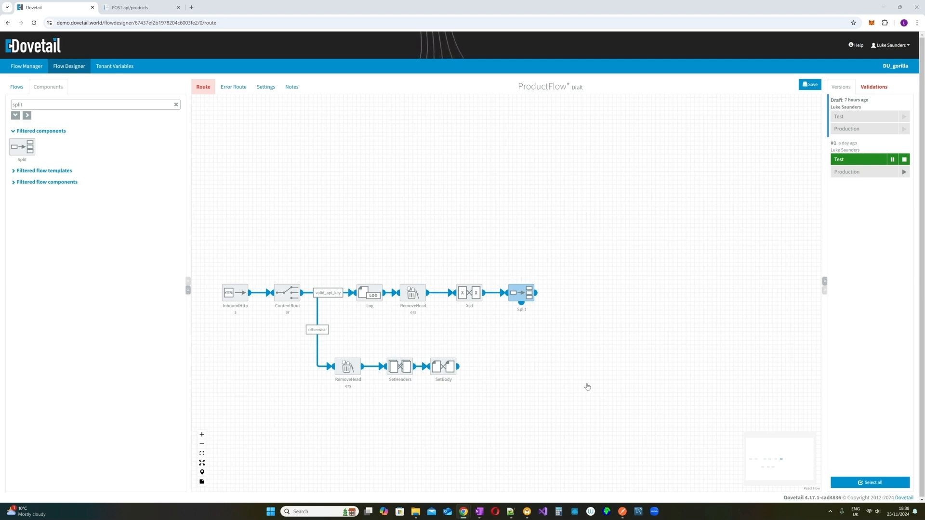
# - Filter components by 'split' and drop a second Split onto the canvas
pyautogui.click(175, 105)
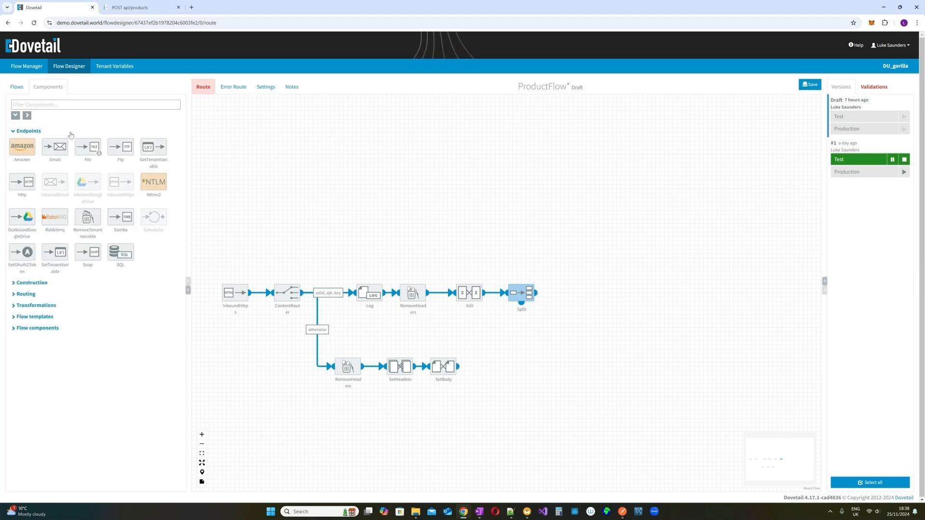
pyautogui.click(63, 105)
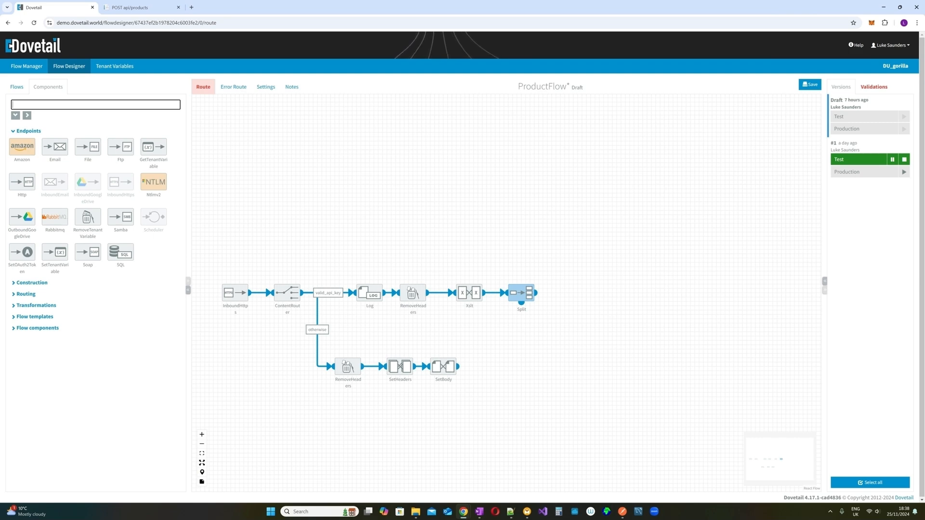
pyautogui.write('split')
pyautogui.press('BackSpace')
pyautogui.press('BackSpace')
pyautogui.write('t')
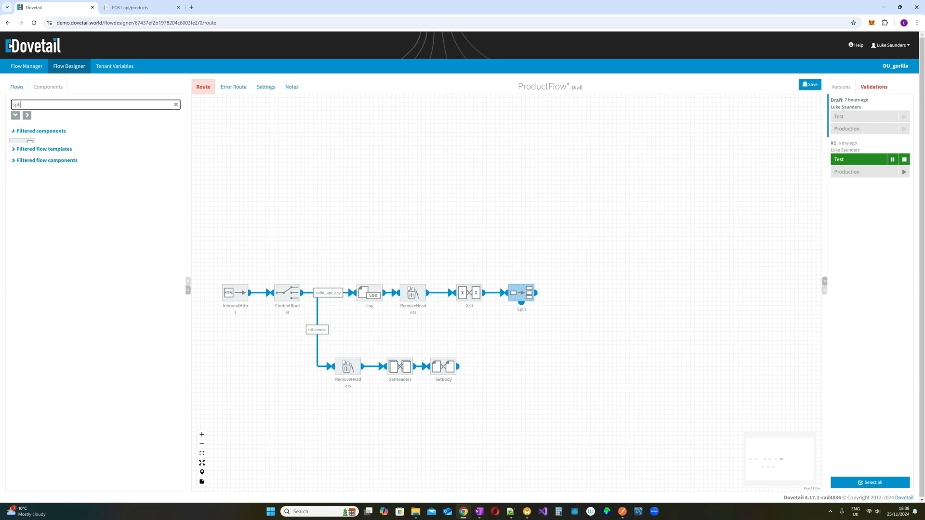
pyautogui.moveTo(22, 147); pyautogui.dragTo(554, 372)
# - Connect the new Split below the first Split and begin its expression with //
pyautogui.moveTo(522, 309)
pyautogui.moveTo(522, 309); pyautogui.dragTo(530, 332)
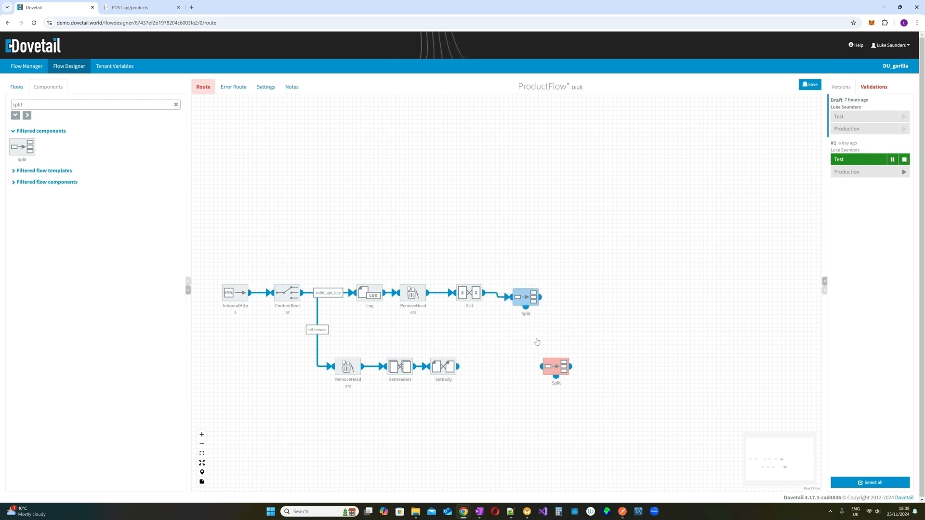
pyautogui.moveTo(543, 370); pyautogui.dragTo(526, 312)
pyautogui.moveTo(550, 357)
pyautogui.mouseDown()
pyautogui.moveTo(512, 291)
pyautogui.moveTo(522, 291)
pyautogui.mouseUp()
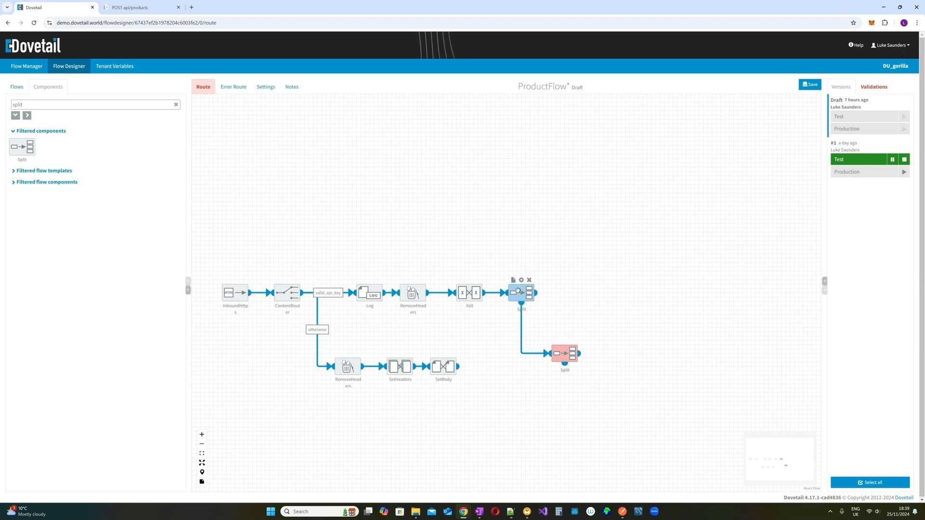
pyautogui.click(566, 341)
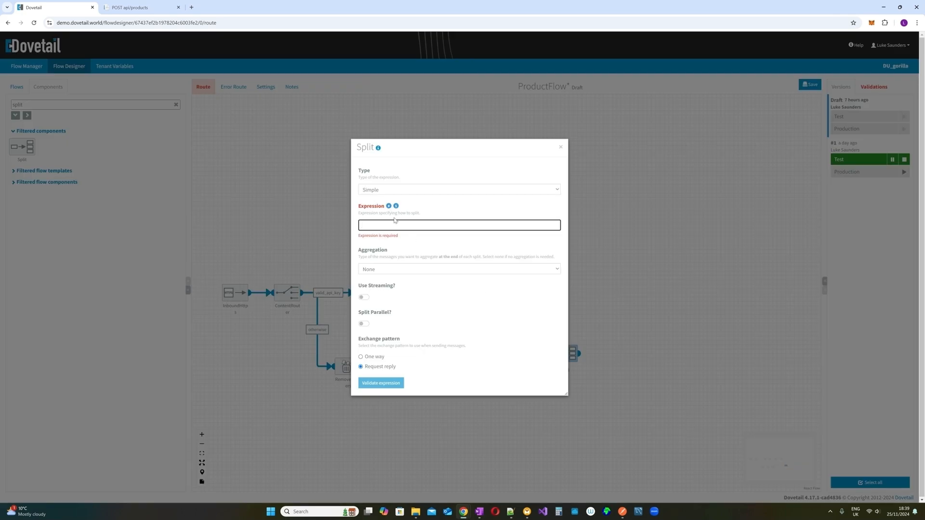
pyautogui.write('//Product')
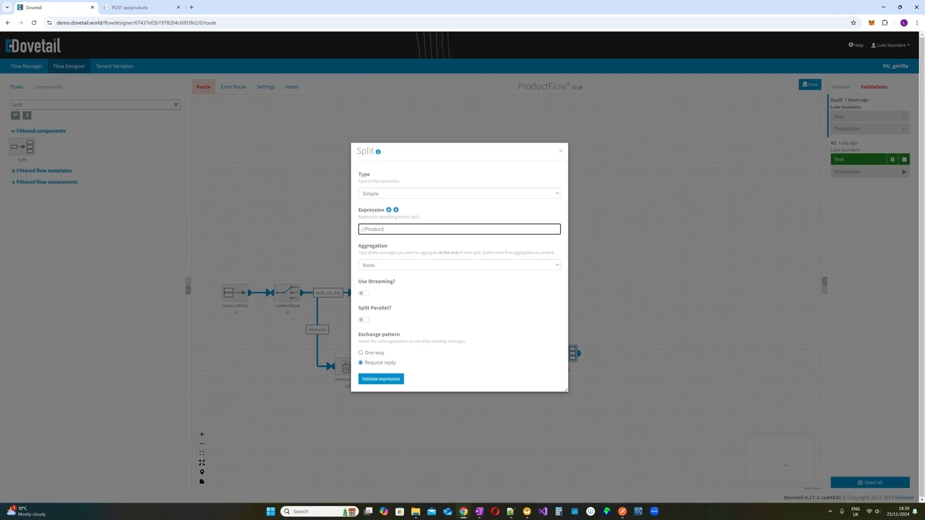
# - Show the MapForce mapping diagram and inspect Product and ProductAlternates under ProductSet in Products_Set
pyautogui.moveTo(527, 512)
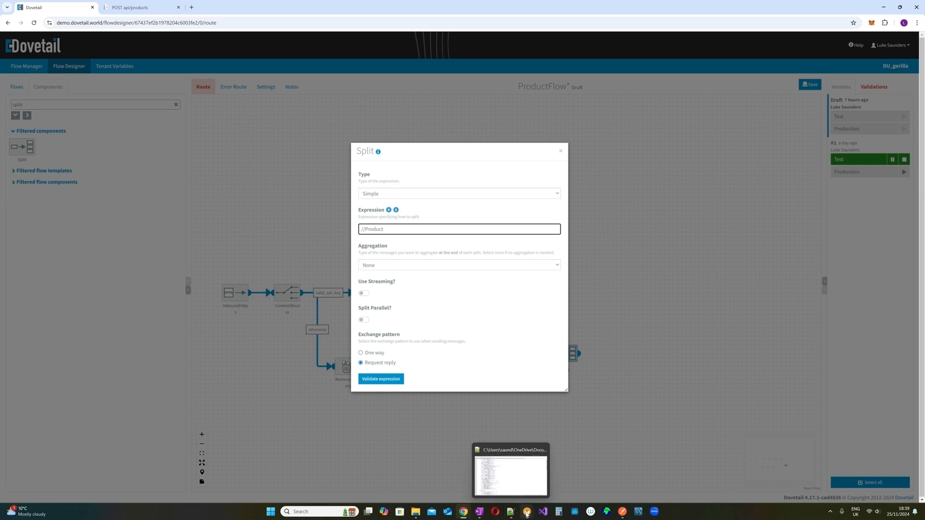
pyautogui.click(560, 478)
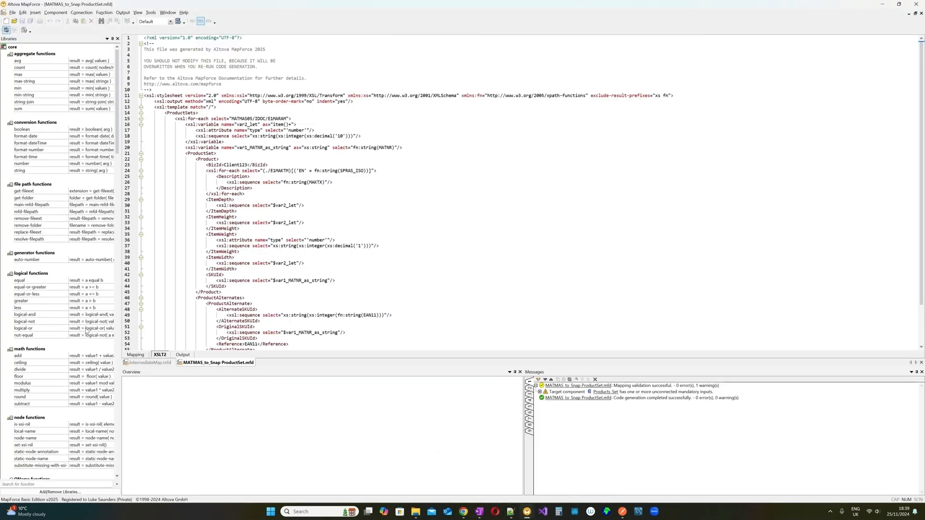
pyautogui.click(136, 355)
pyautogui.scroll(2, 811, 121)
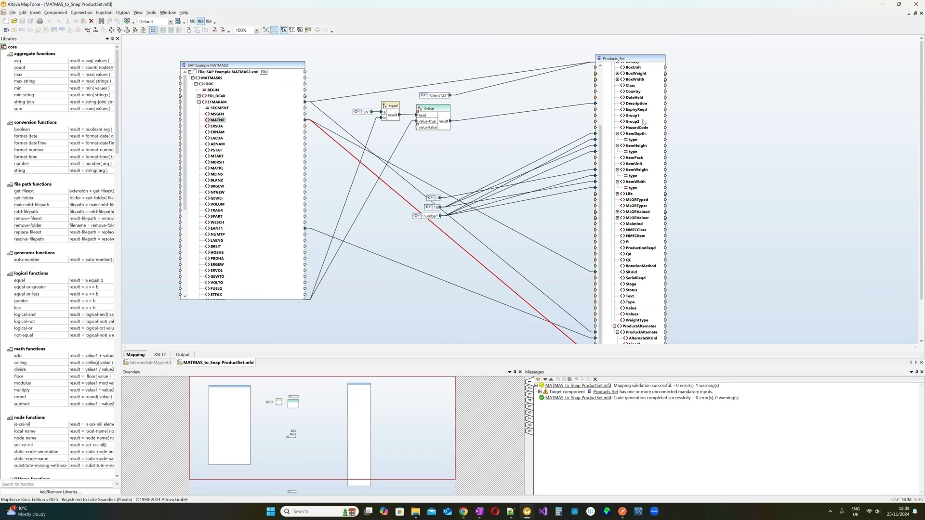
pyautogui.scroll(5, 627, 106)
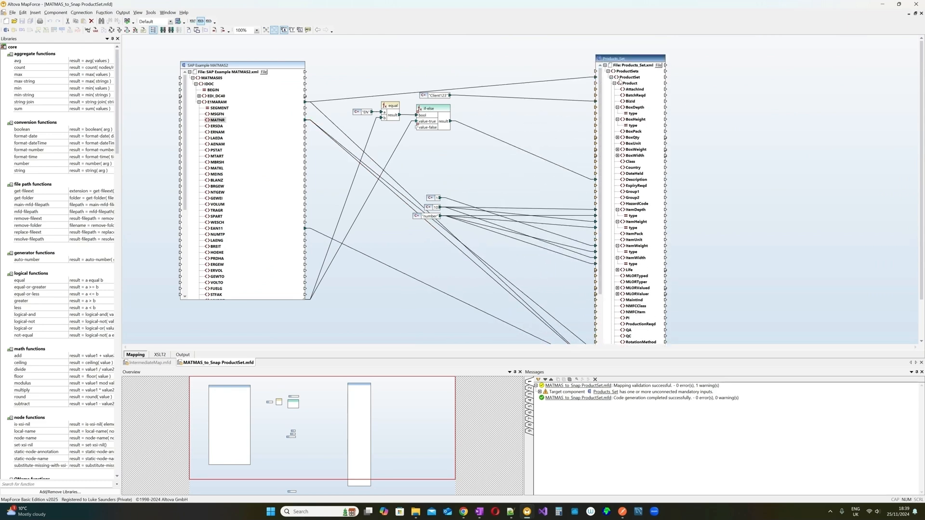
pyautogui.click(611, 77)
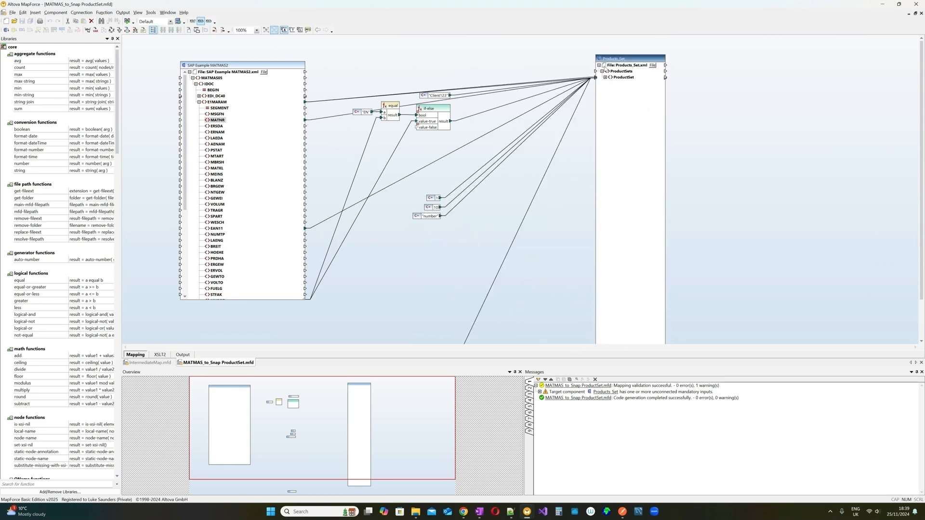
pyautogui.click(605, 77)
pyautogui.click(608, 83)
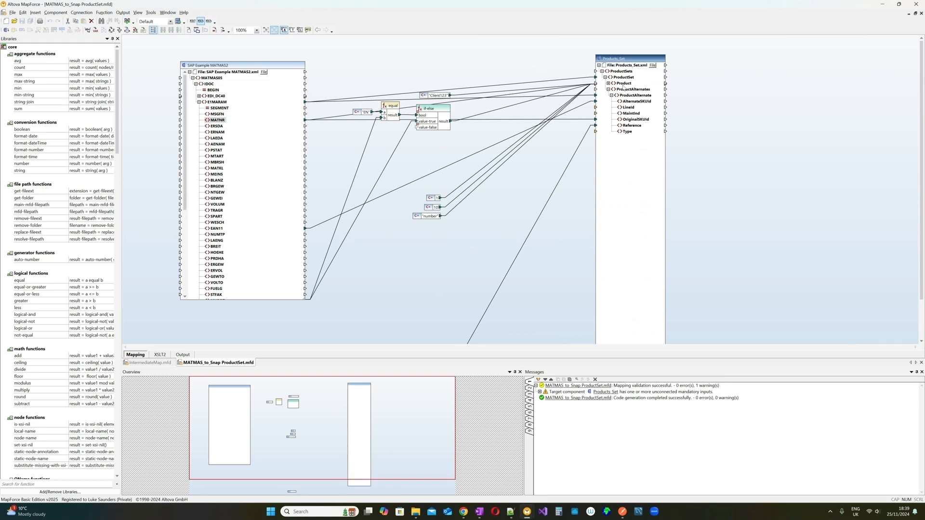
pyautogui.click(609, 83)
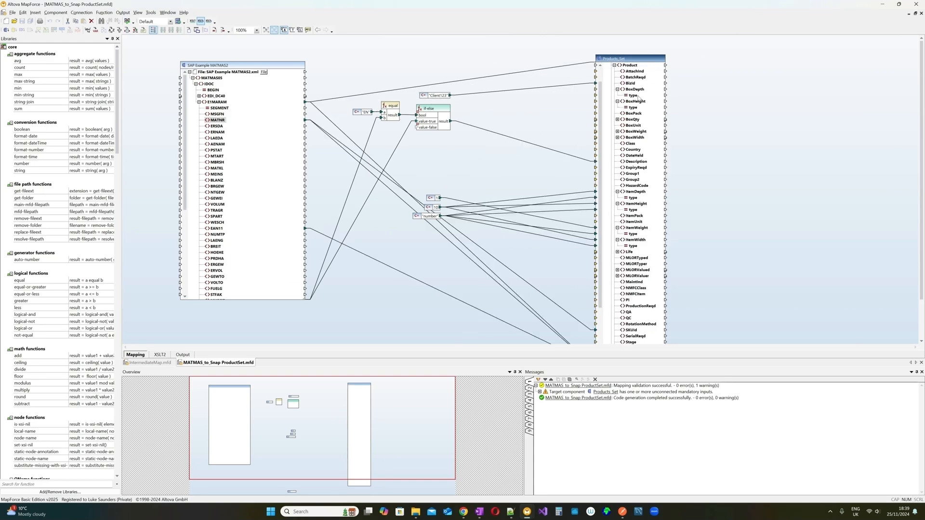
# - Fold the first <Product> in Products_Set.xml to see ProductSet's Product and ProductAlternates layout
pyautogui.click(510, 512)
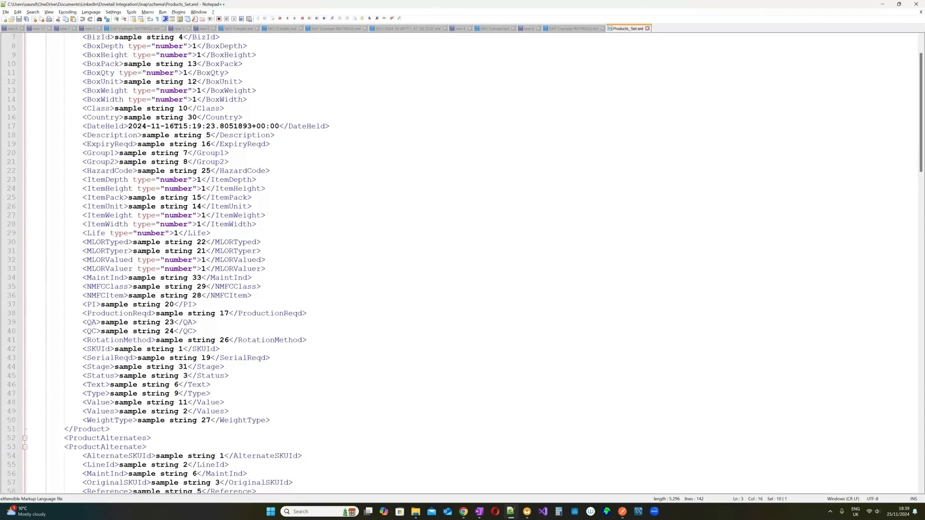
pyautogui.scroll(2, 462, 261)
pyautogui.click(82, 64)
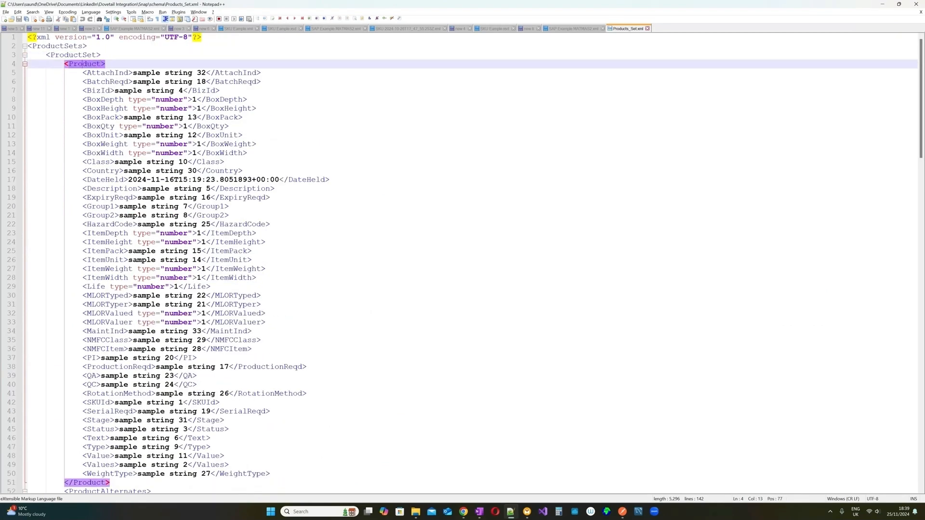
pyautogui.click(25, 64)
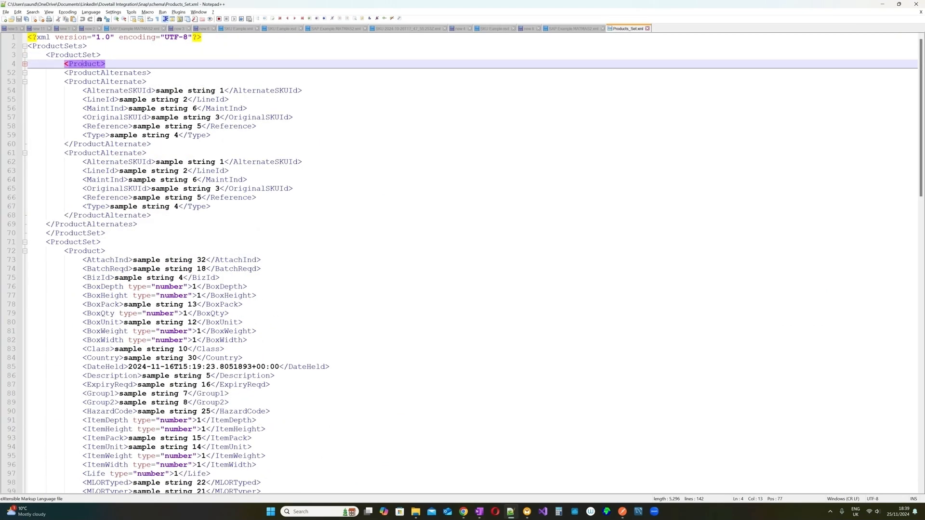
pyautogui.doubleClick(86, 65)
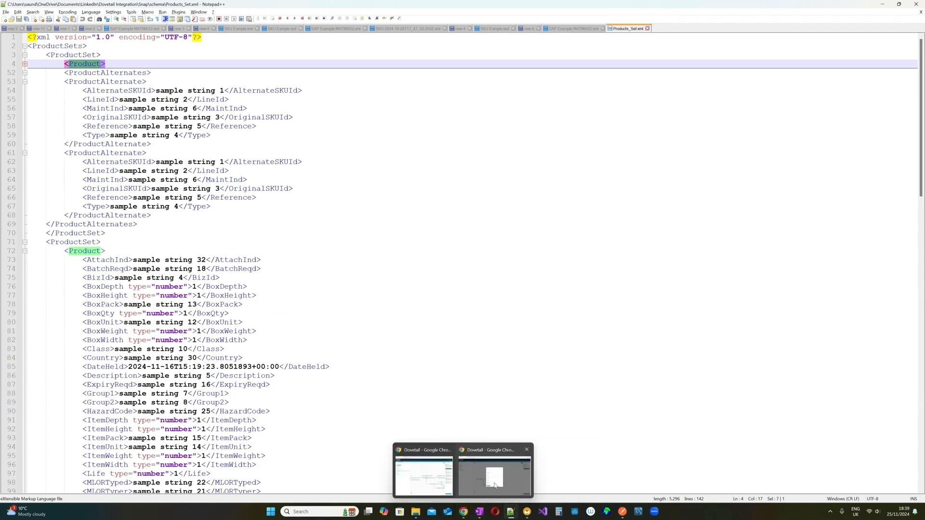
pyautogui.click(426, 469)
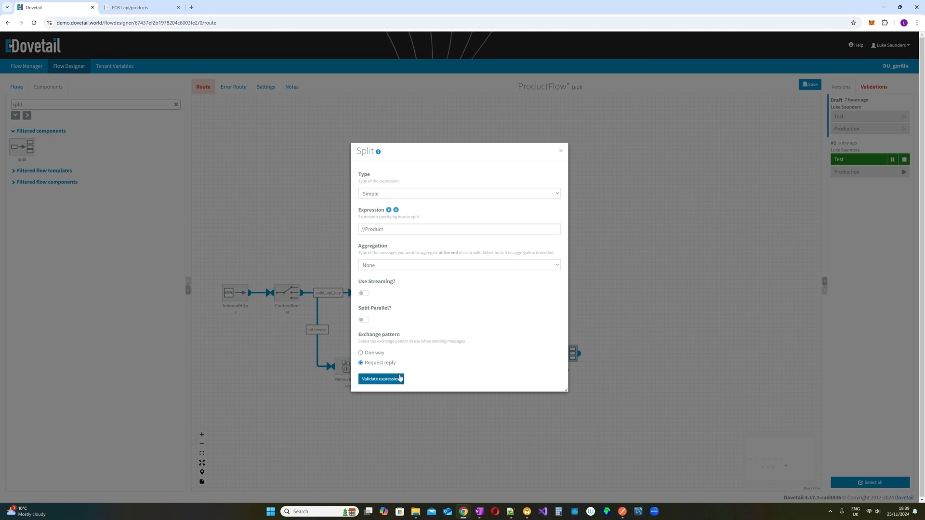
# - Close the second Split's settings and clear the 'split' component filter
pyautogui.click(560, 151)
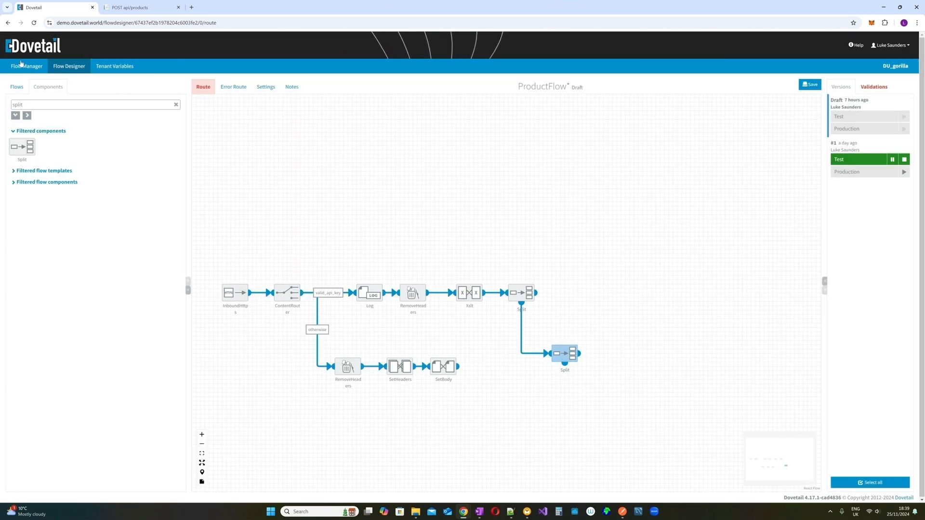
pyautogui.doubleClick(17, 105)
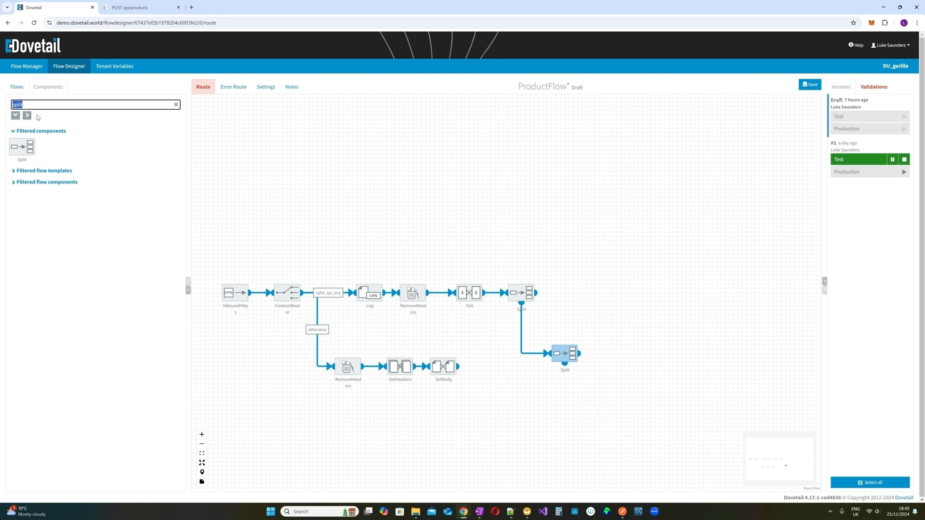
pyautogui.press('BackSpace')
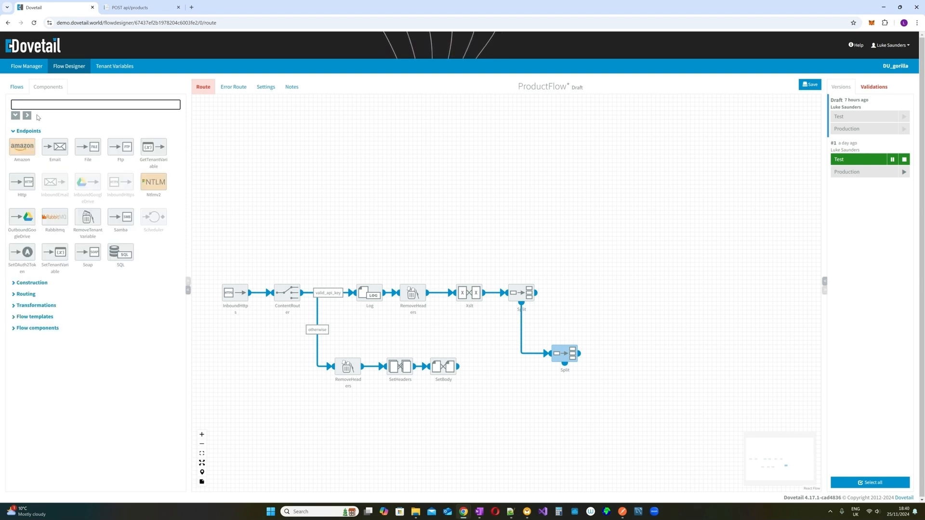
# - Add an Http component to ProductFlow and connect it after the second Split
pyautogui.moveTo(22, 182); pyautogui.dragTo(585, 355)
pyautogui.moveTo(655, 357); pyautogui.dragTo(607, 405)
pyautogui.moveTo(567, 371)
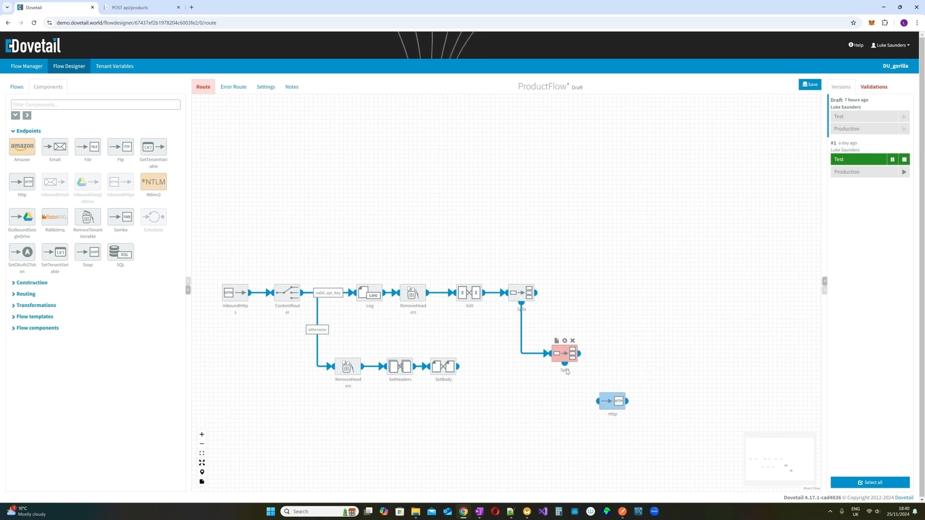
pyautogui.moveTo(567, 371)
pyautogui.mouseDown()
pyautogui.moveTo(566, 389)
pyautogui.moveTo(621, 406)
pyautogui.mouseUp()
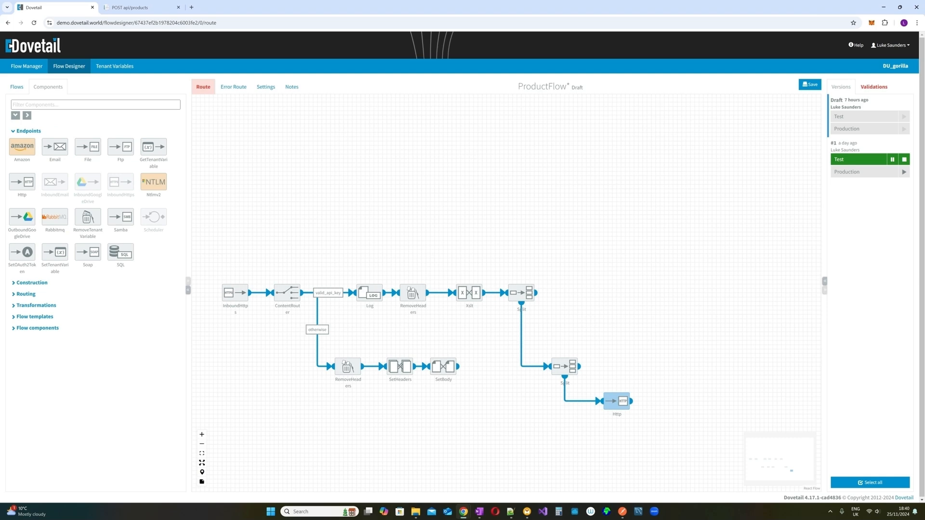
pyautogui.click(53, 104)
# - Filter by 'xml', place XmlToJson between the second Split and Http, and save ProductFlow
pyautogui.write('xml')
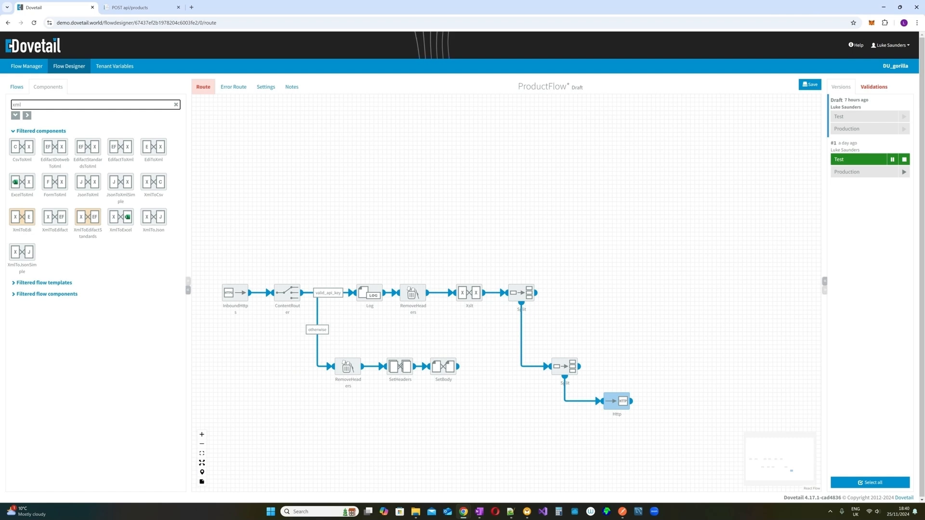
pyautogui.moveTo(153, 220)
pyautogui.mouseDown()
pyautogui.moveTo(322, 392)
pyautogui.moveTo(535, 407)
pyautogui.moveTo(589, 429)
pyautogui.moveTo(572, 413)
pyautogui.moveTo(573, 427)
pyautogui.moveTo(608, 429)
pyautogui.moveTo(603, 400)
pyautogui.moveTo(677, 405)
pyautogui.moveTo(656, 404)
pyautogui.mouseUp()
pyautogui.moveTo(593, 424); pyautogui.dragTo(597, 402)
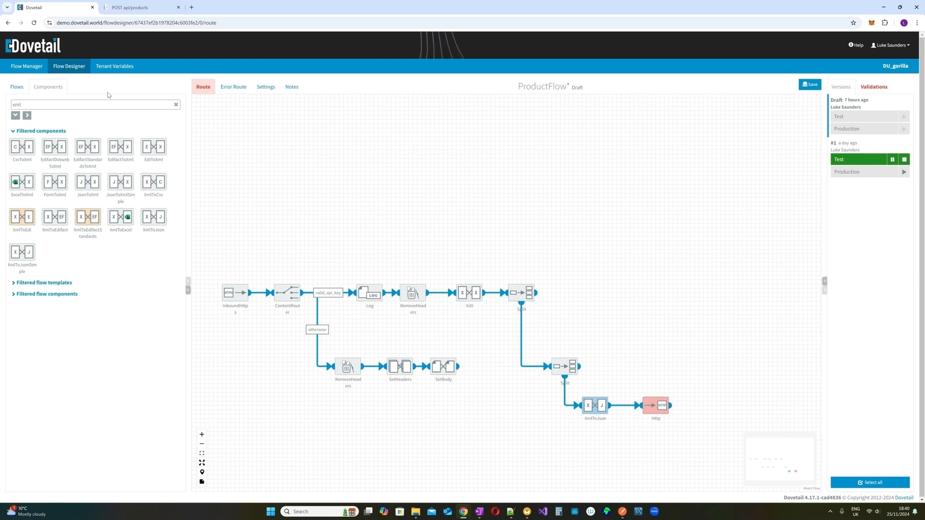
pyautogui.click(810, 85)
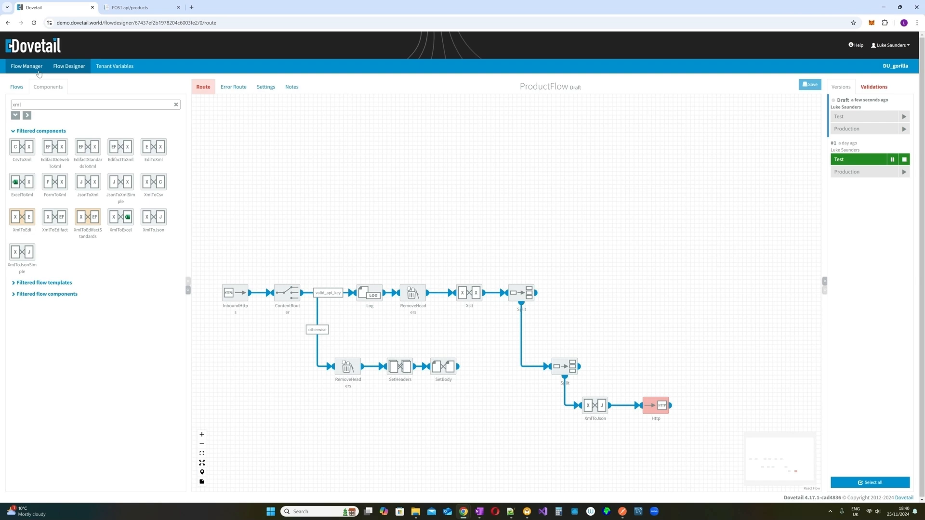
# - Check the ProductsAPI ContentRouter's valid_api_key rule, then reopen ProductFlow under SAP to WMS
pyautogui.click(17, 87)
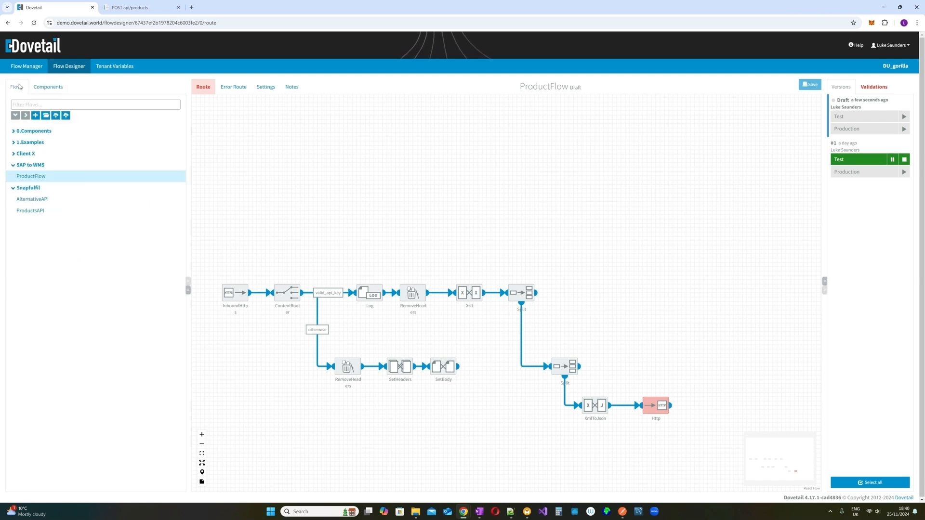
pyautogui.click(28, 177)
pyautogui.click(30, 200)
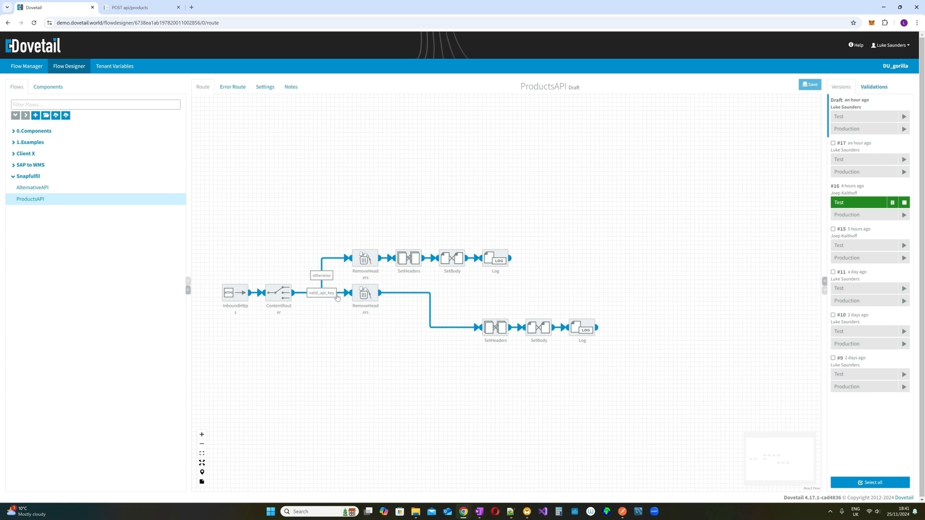
pyautogui.moveTo(276, 287)
pyautogui.click(278, 280)
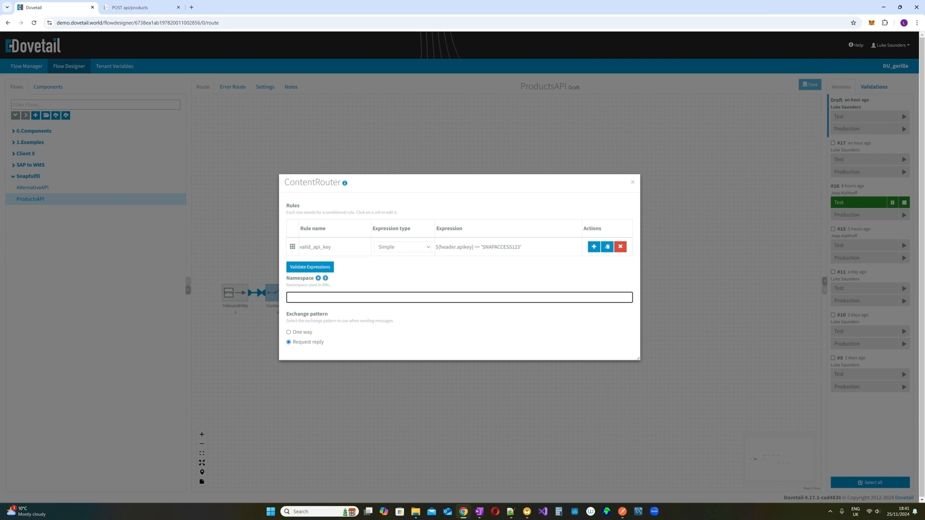
pyautogui.click(632, 181)
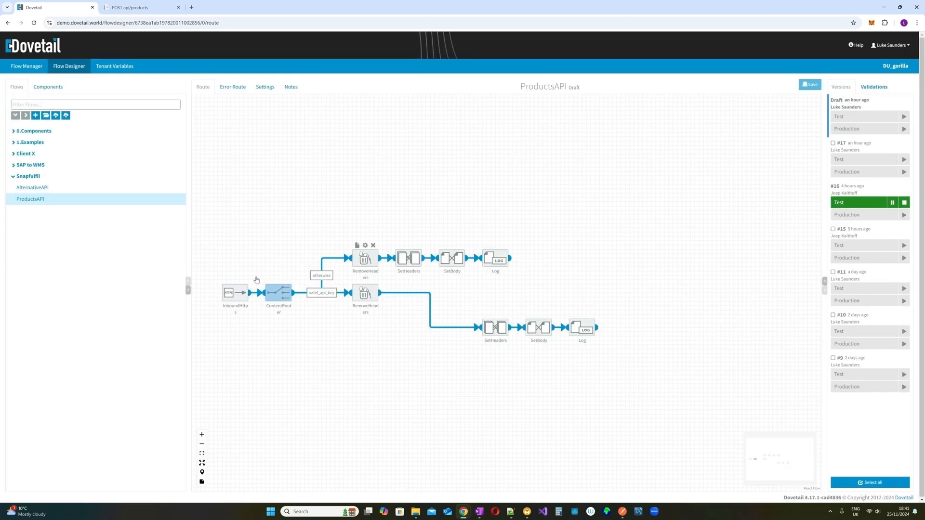
pyautogui.click(41, 169)
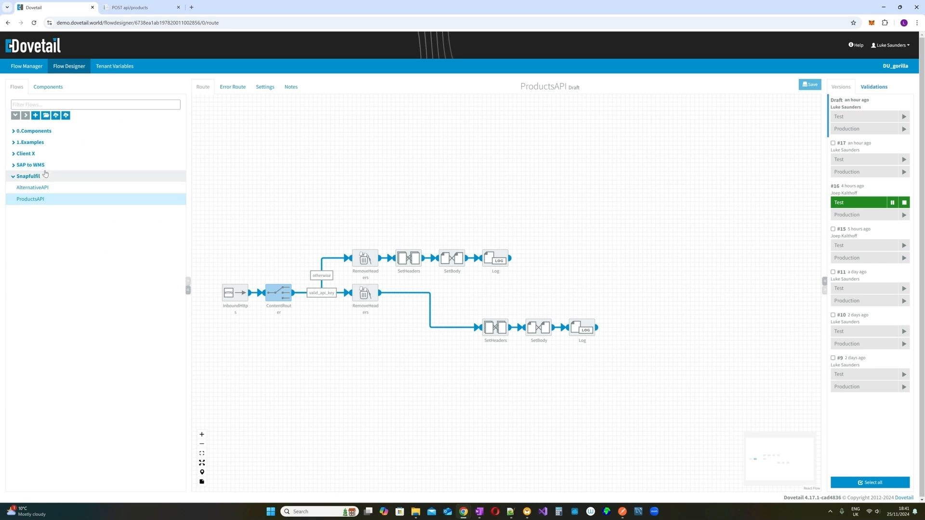
pyautogui.click(50, 176)
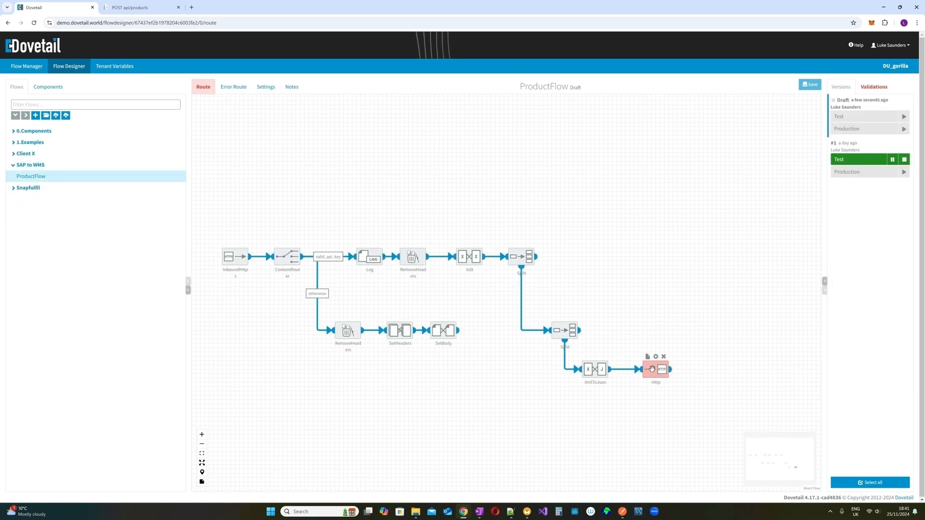
# - Filter components by 'set' and place a SetHeader step between XmlToJson and Http
pyautogui.moveTo(656, 369); pyautogui.dragTo(677, 369)
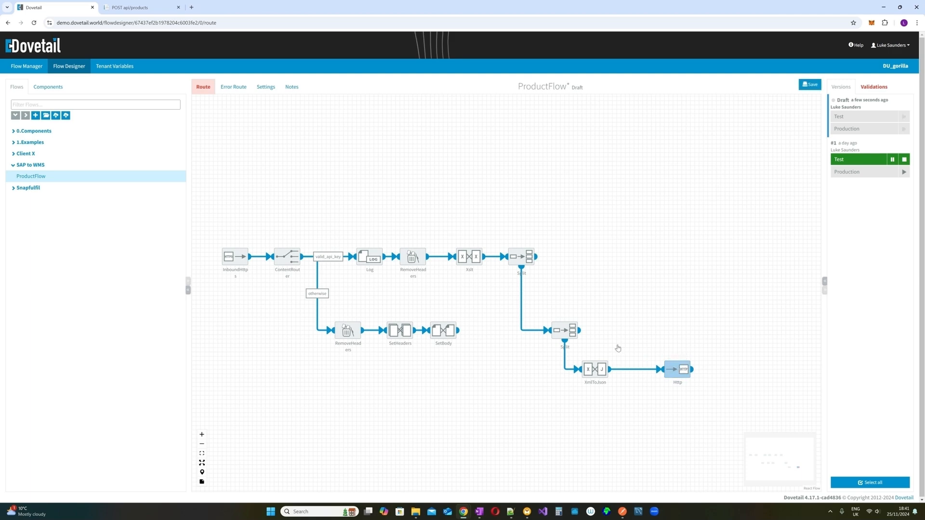
pyautogui.click(46, 105)
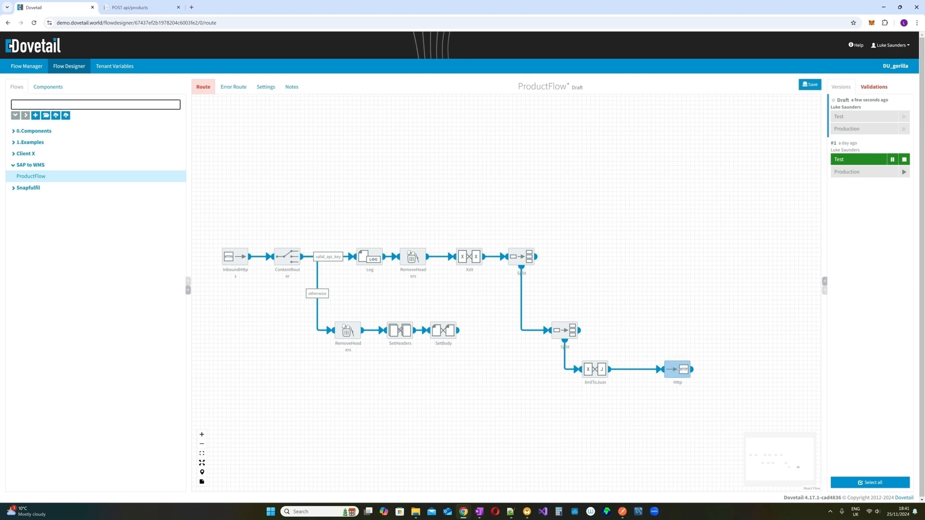
pyautogui.doubleClick(45, 104)
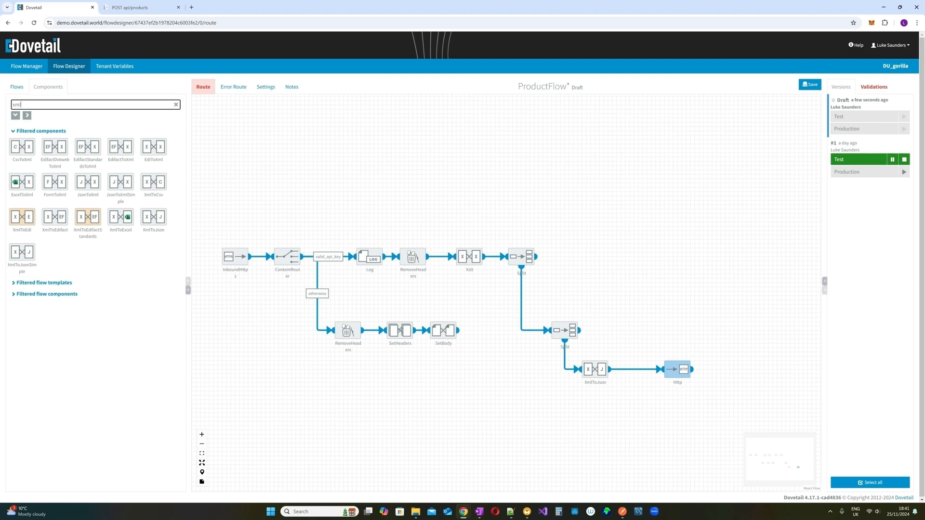
pyautogui.write('set')
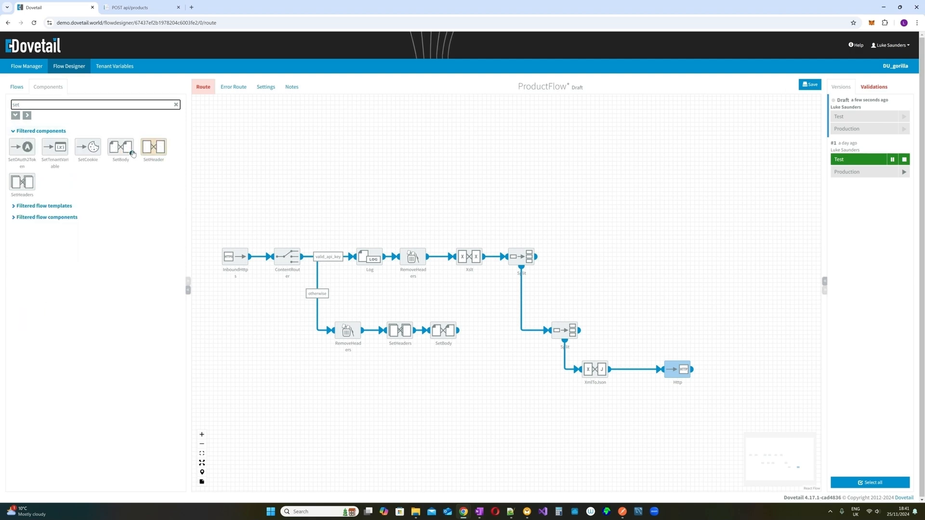
pyautogui.moveTo(154, 147); pyautogui.dragTo(704, 372)
pyautogui.click(669, 370)
pyautogui.moveTo(641, 370); pyautogui.dragTo(653, 361)
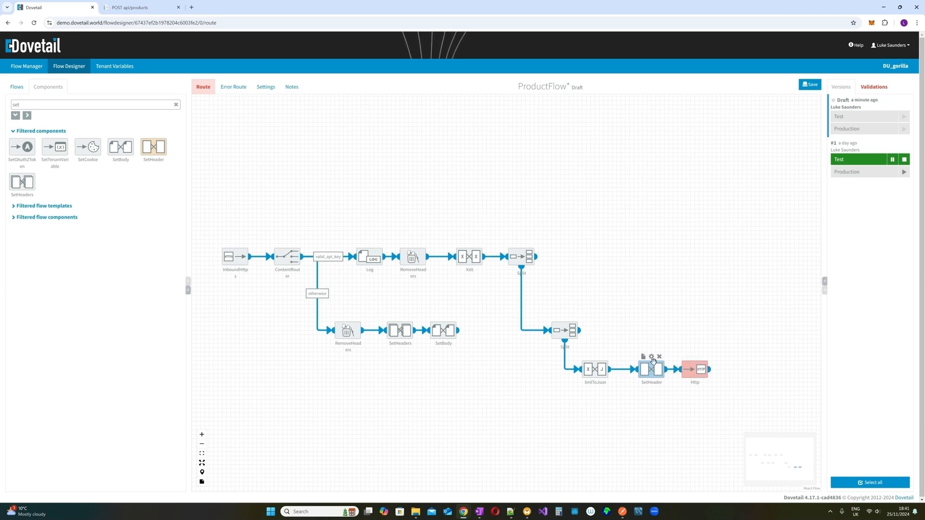
# - Set the SetHeader's apikey header to the access key expression, validate it, and save ProductFlow
pyautogui.click(651, 358)
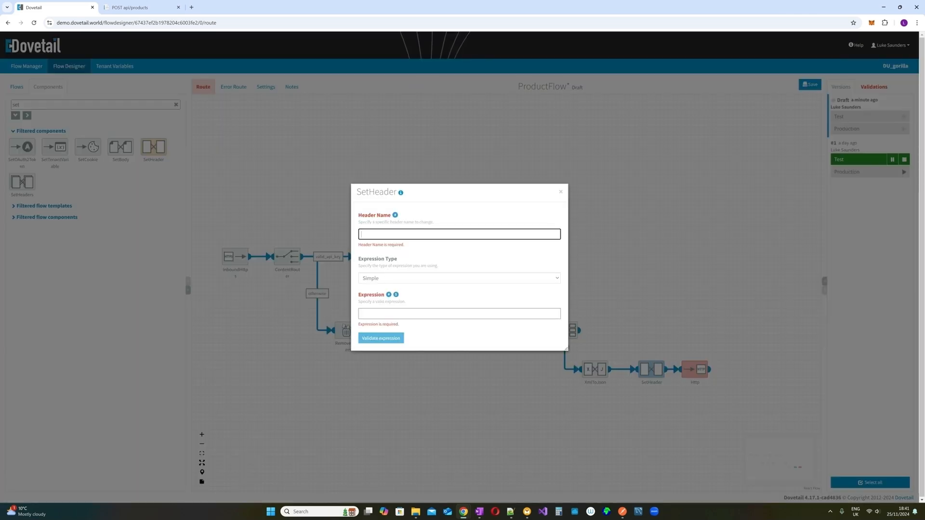
pyautogui.write('AP')
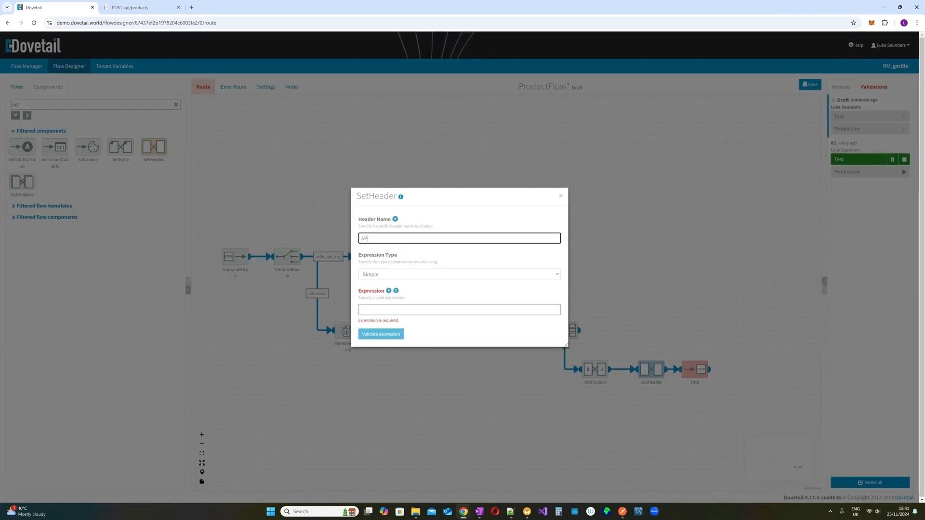
pyautogui.press('BackSpace')
pyautogui.press('BackSpace')
pyautogui.write('a')
pyautogui.click(362, 310)
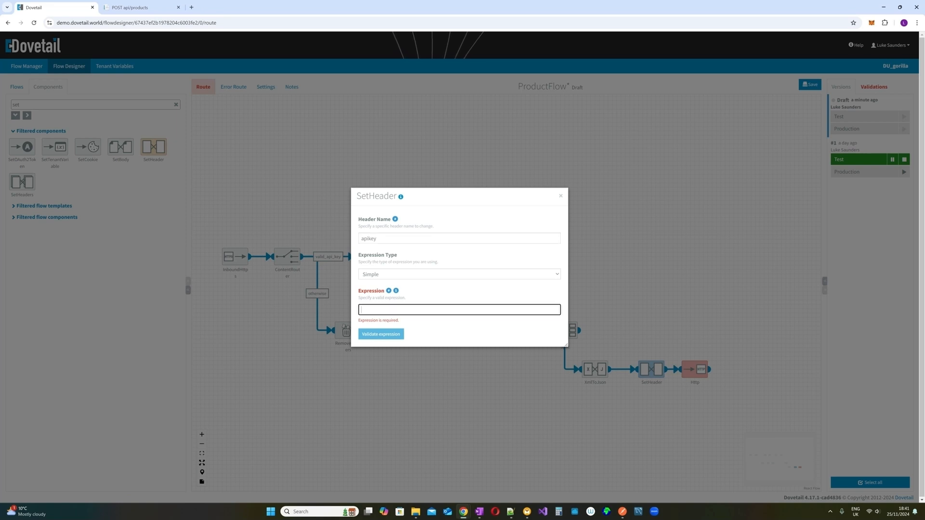
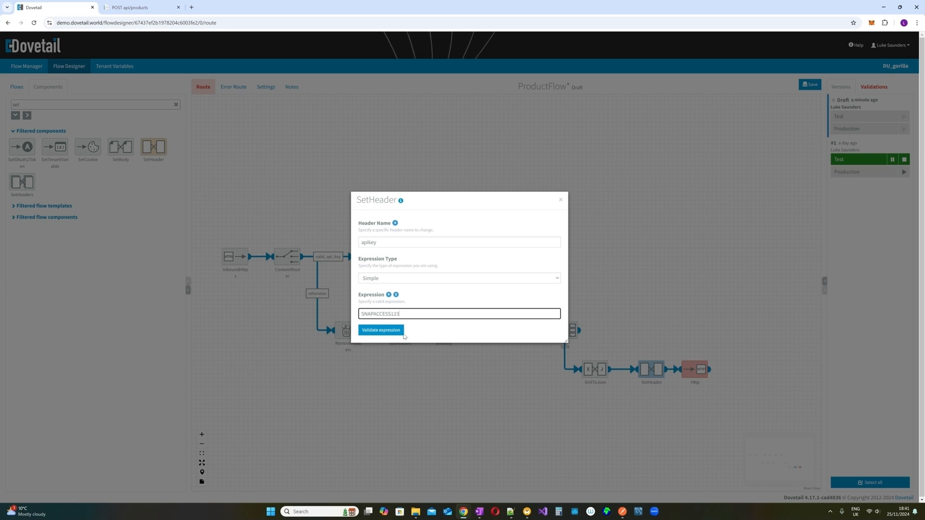
pyautogui.click(403, 334)
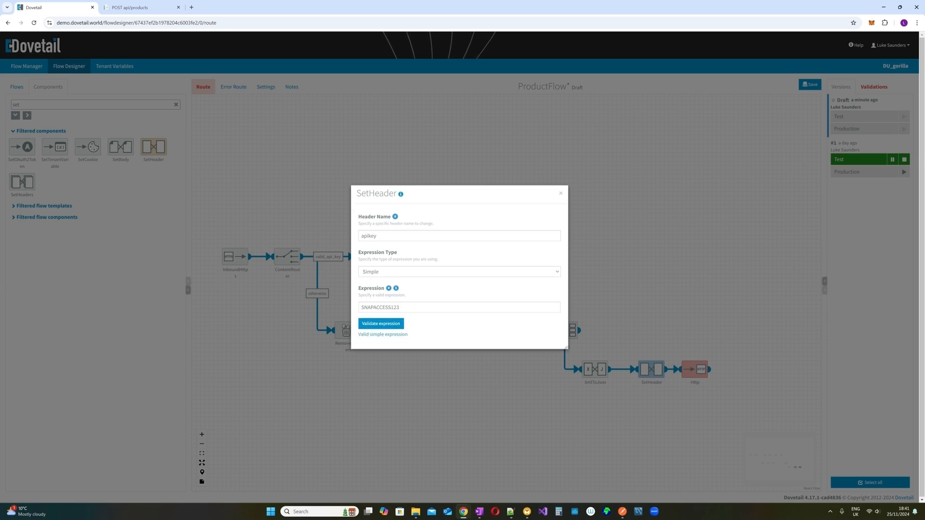
pyautogui.click(559, 194)
pyautogui.moveTo(701, 367)
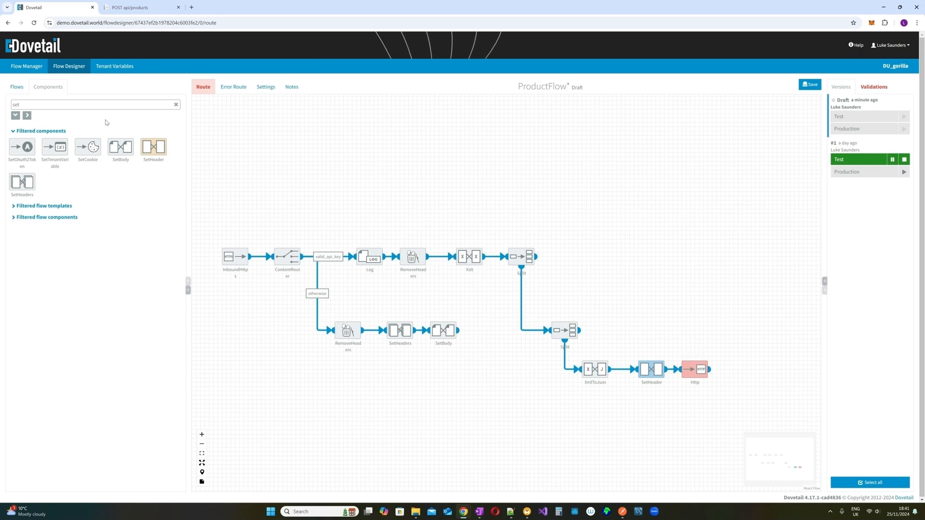
pyautogui.click(810, 84)
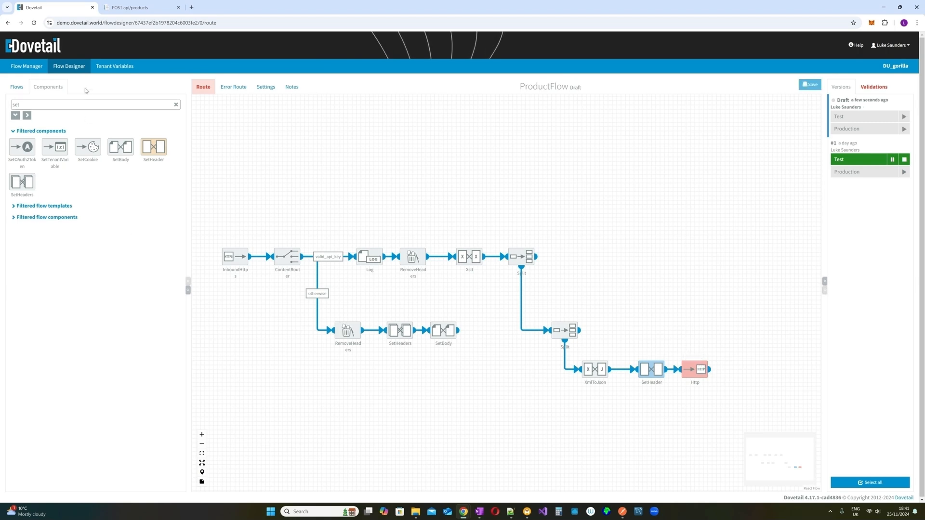
# - Open the ProductsAPI InboundHttps endpoint settings to copy its Test URL
pyautogui.click(16, 87)
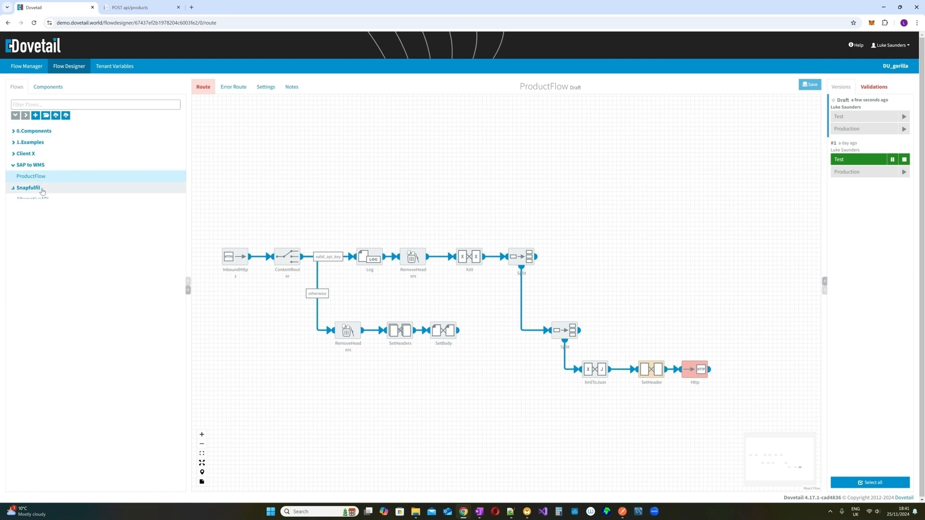
pyautogui.click(28, 187)
pyautogui.click(31, 211)
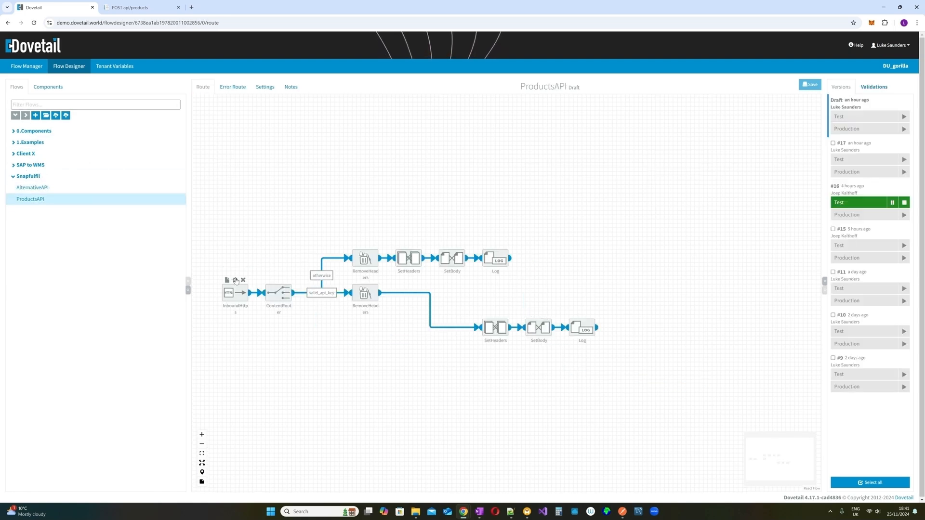
pyautogui.click(236, 280)
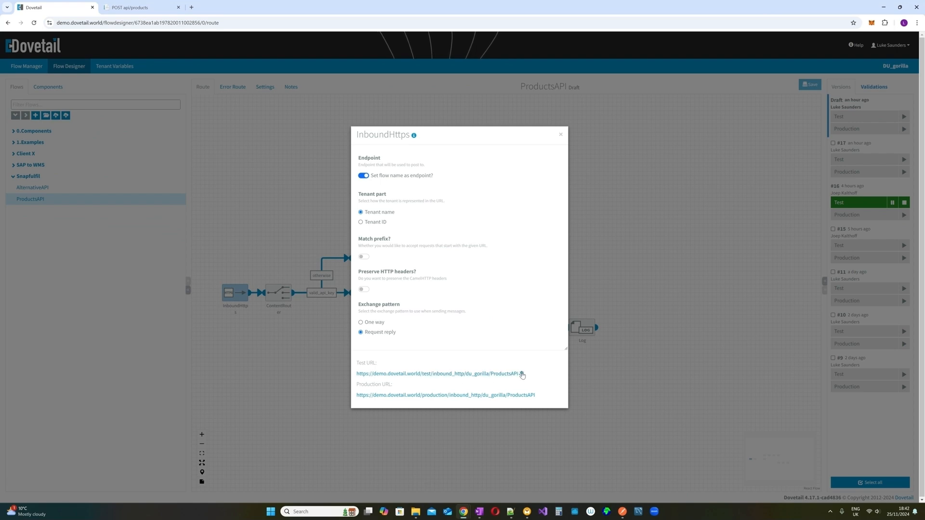
pyautogui.click(561, 135)
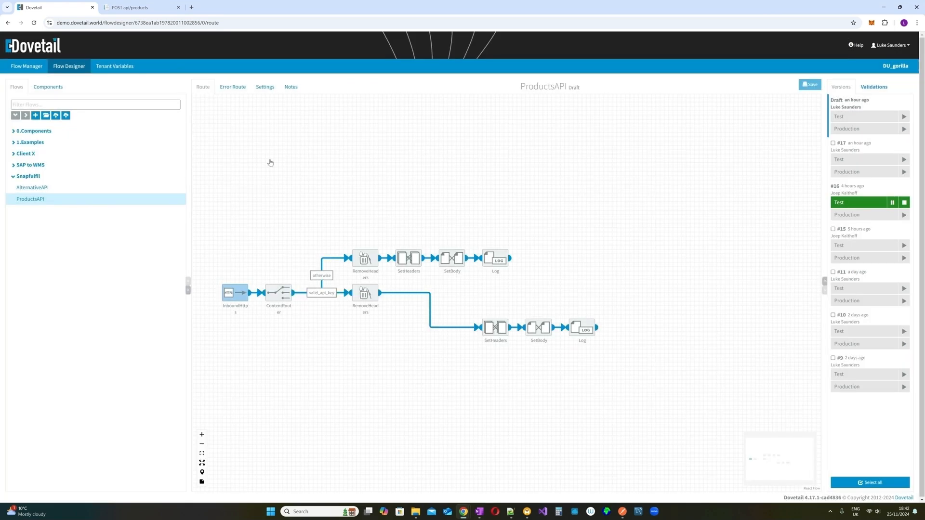
# - Reopen ProductFlow from SAP to WMS and review the SetHeader step's settings
pyautogui.click(66, 165)
pyautogui.click(50, 188)
pyautogui.click(43, 177)
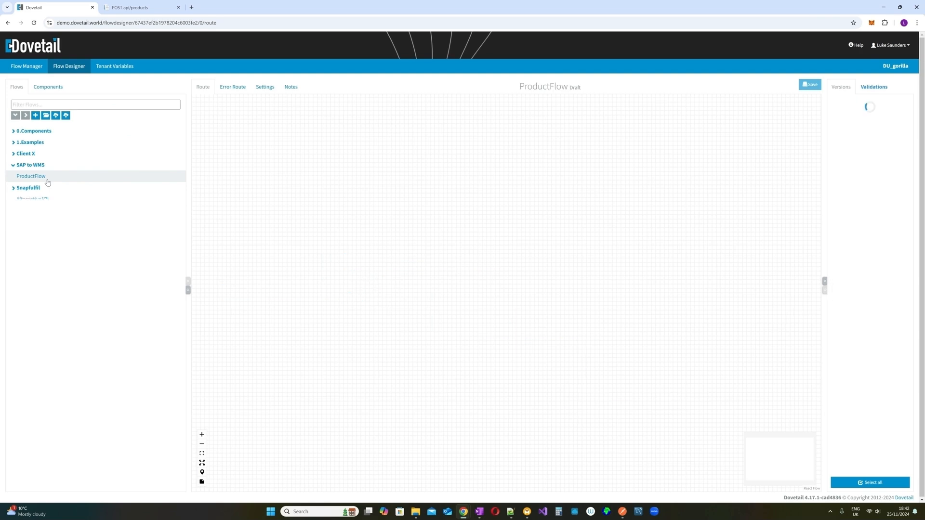
pyautogui.scroll(-1, 646, 323)
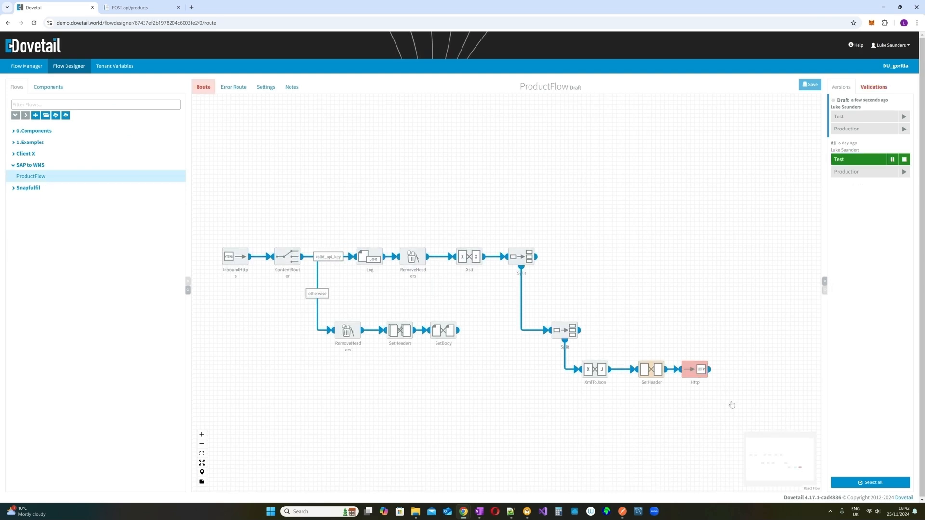
pyautogui.scroll(-1, 731, 405)
pyautogui.click(651, 320)
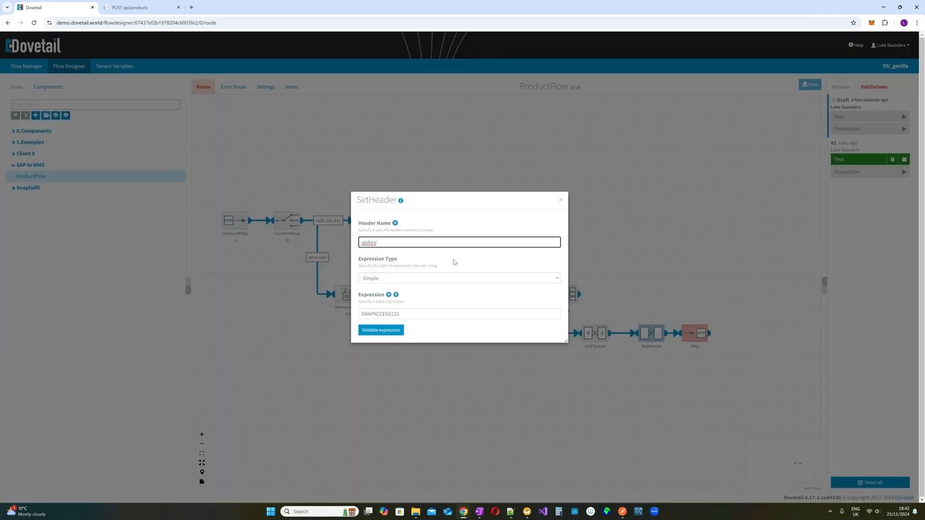
pyautogui.click(560, 200)
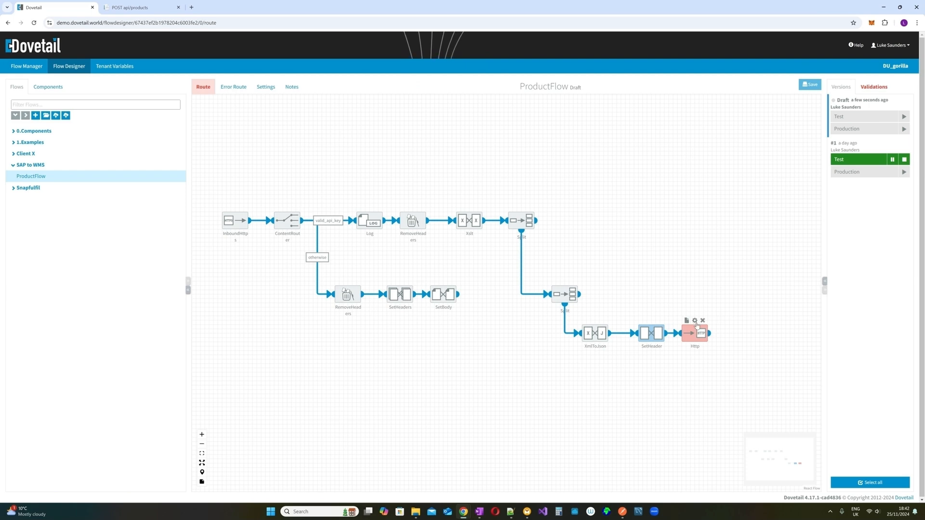
# - Point the Http step at the pasted ProductsAPI Test URL using the POST method
pyautogui.click(697, 326)
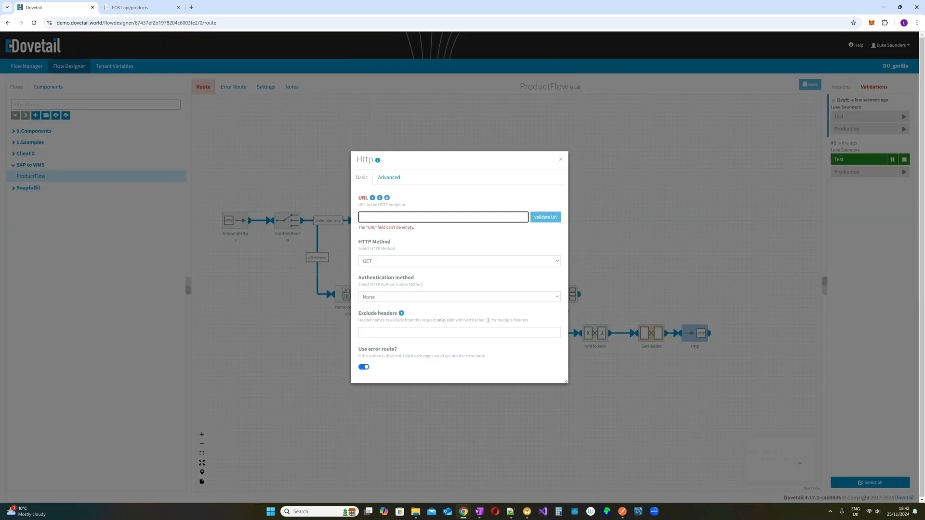
pyautogui.hotkey('ctrl', 'v')
pyautogui.click(436, 261)
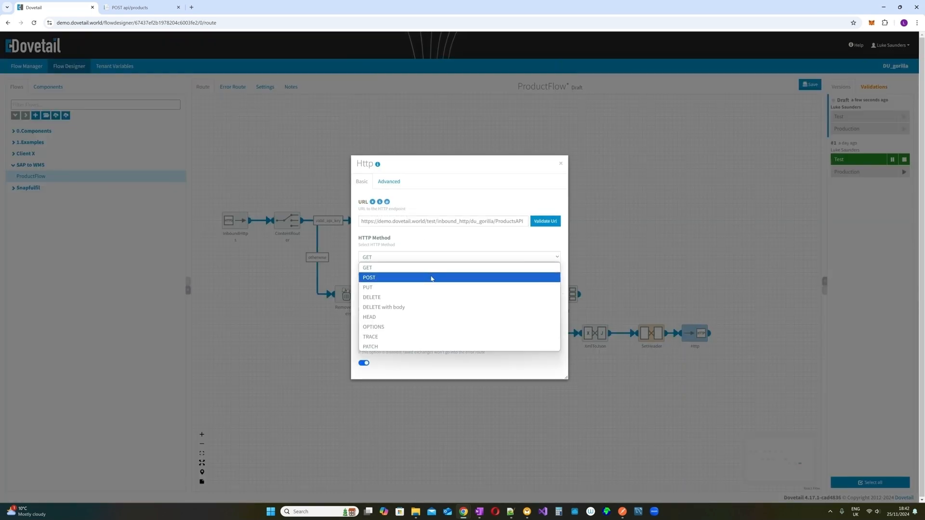
pyautogui.click(432, 276)
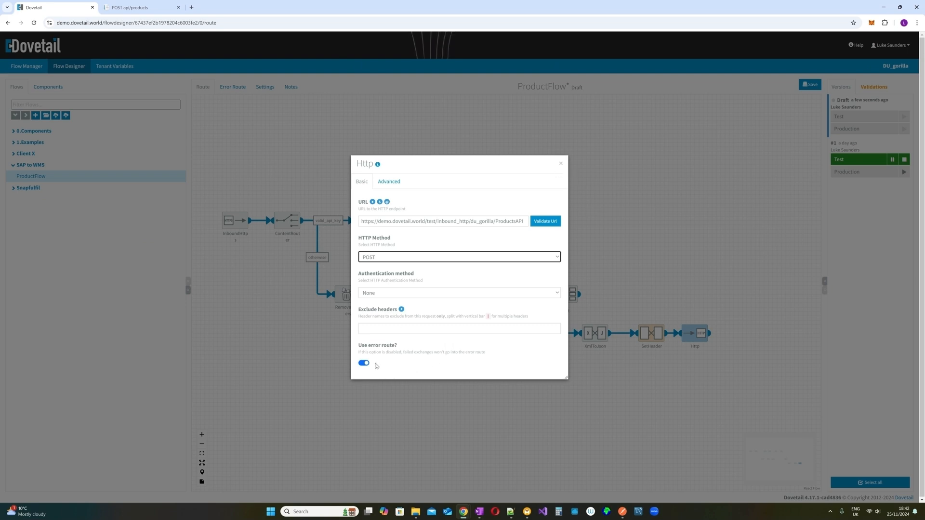
pyautogui.click(560, 163)
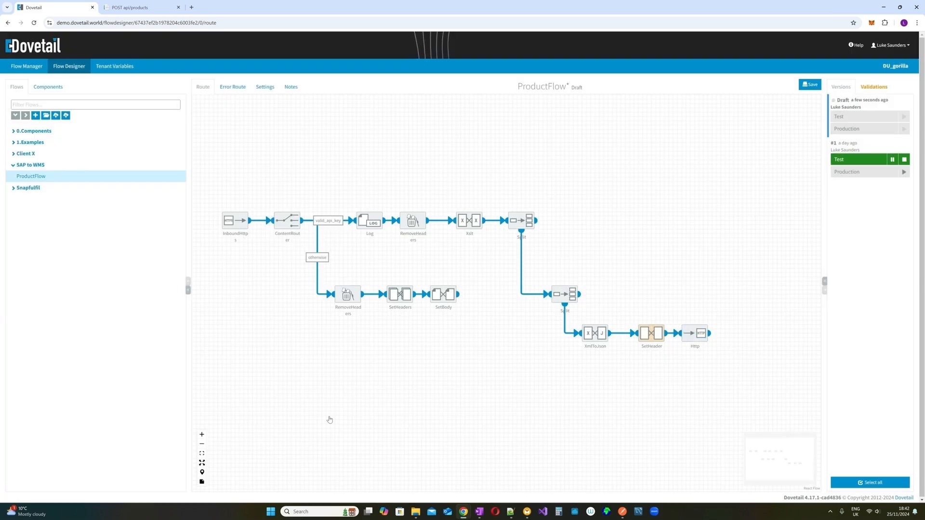
# - Filter by 'set' and connect a SetHeaders step between XmlToJson and Http
pyautogui.click(48, 86)
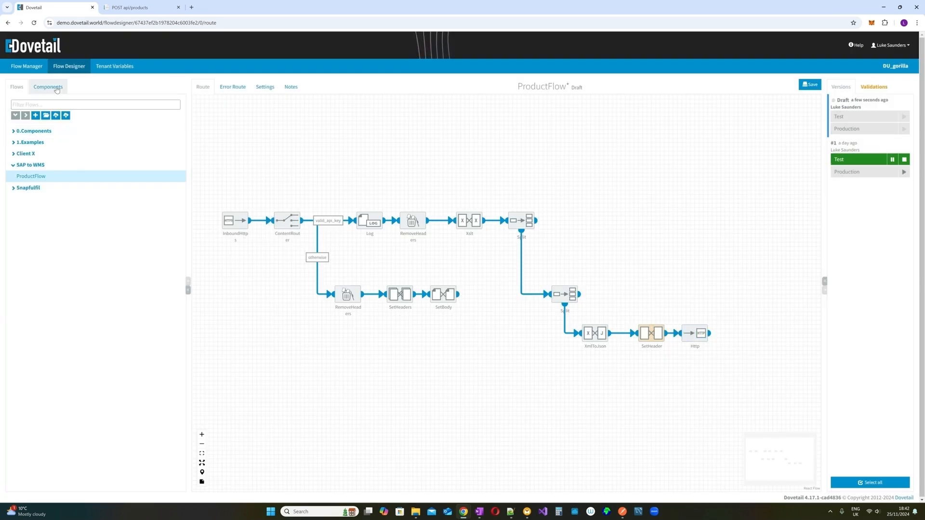
pyautogui.write('set')
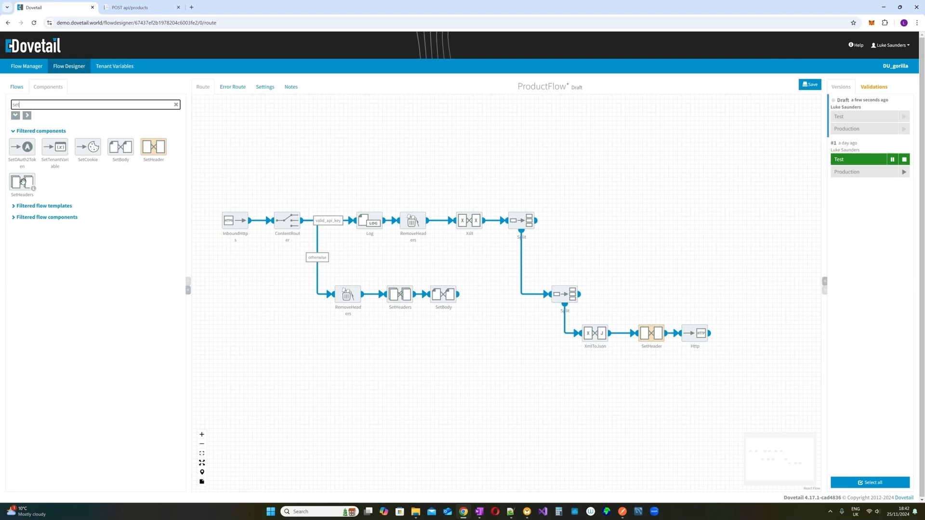
pyautogui.moveTo(21, 182); pyautogui.dragTo(608, 368)
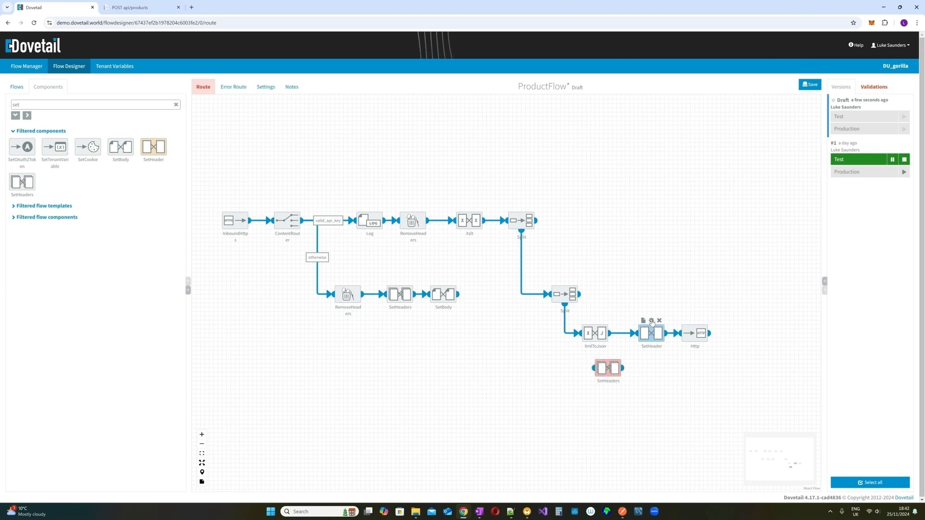
pyautogui.click(651, 321)
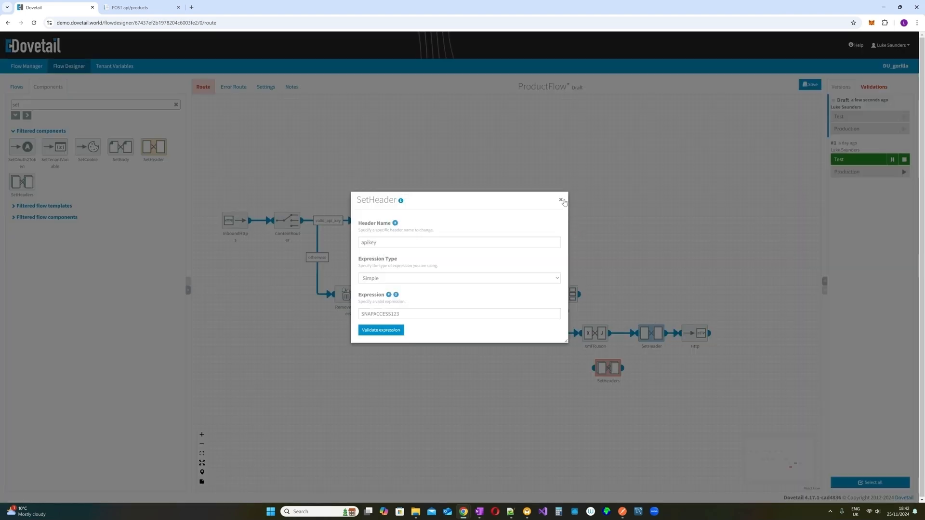
pyautogui.click(560, 199)
pyautogui.moveTo(616, 360)
pyautogui.moveTo(616, 361); pyautogui.dragTo(681, 333)
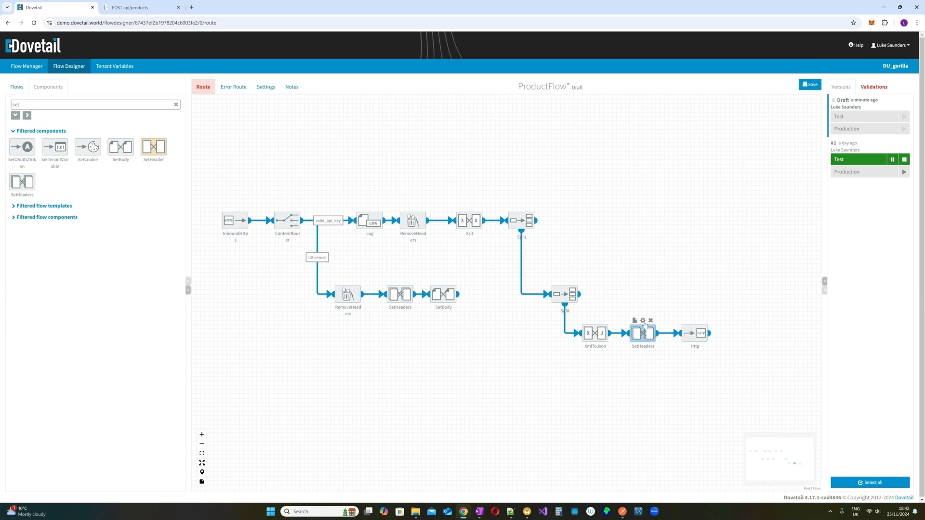
# - Give SetHeaders an apikey header with a Simple expression for the access key, and validate it
pyautogui.click(643, 320)
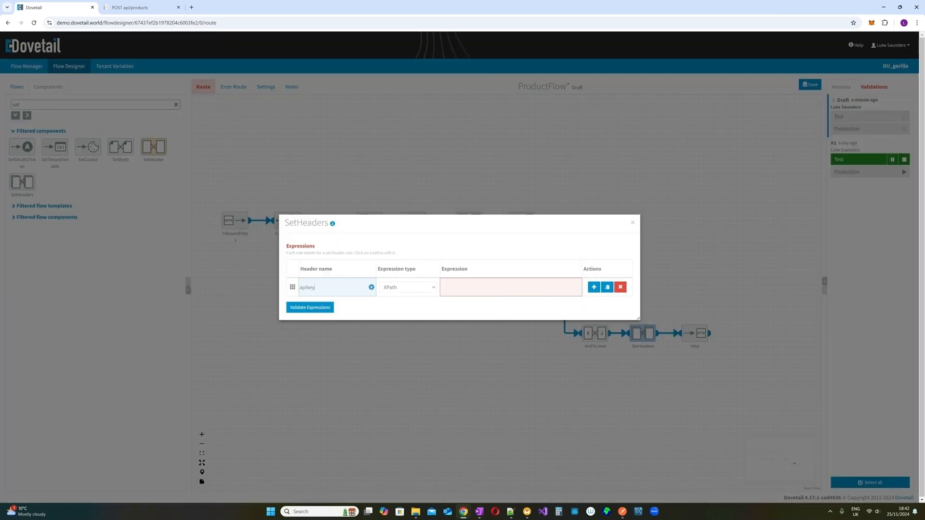
pyautogui.write('apikey')
pyautogui.press('Return')
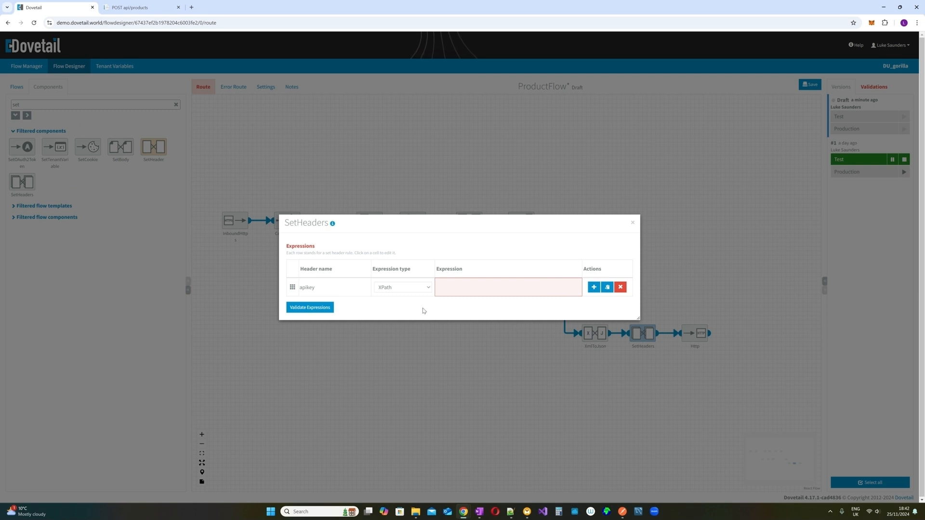
pyautogui.click(424, 289)
pyautogui.click(415, 305)
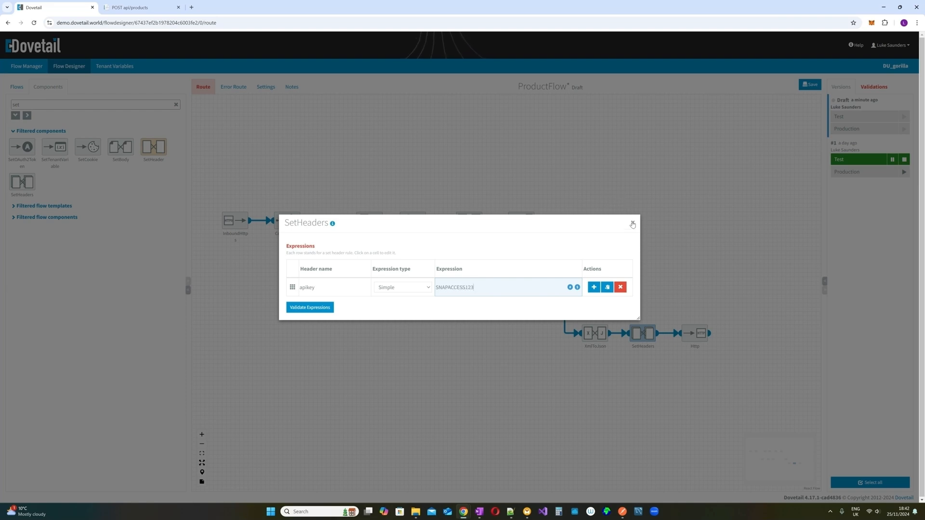
pyautogui.click(330, 305)
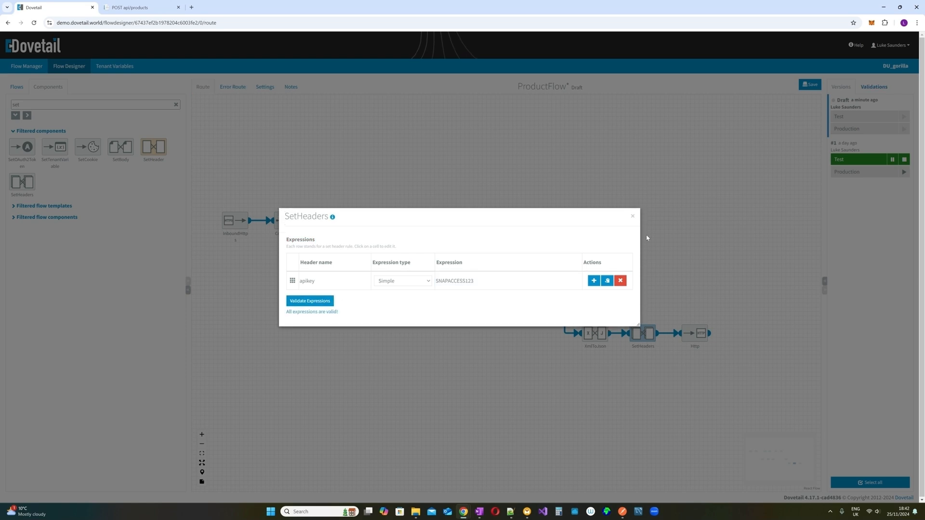
pyautogui.click(633, 216)
pyautogui.click(724, 287)
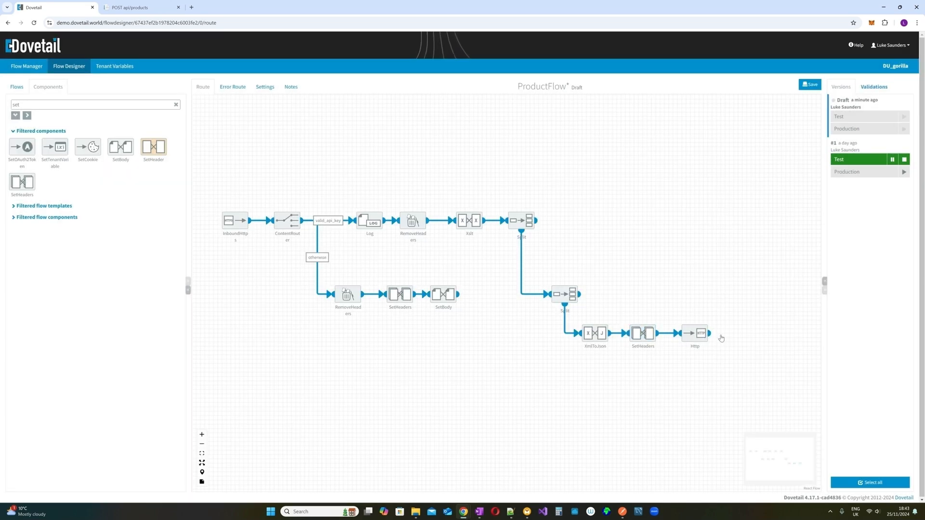
pyautogui.moveTo(709, 339)
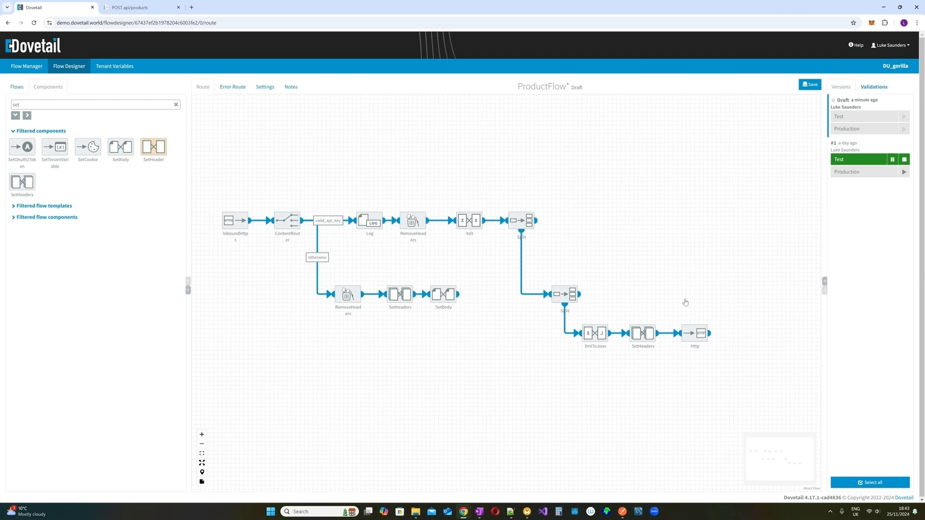
pyautogui.moveTo(652, 345)
pyautogui.click(522, 208)
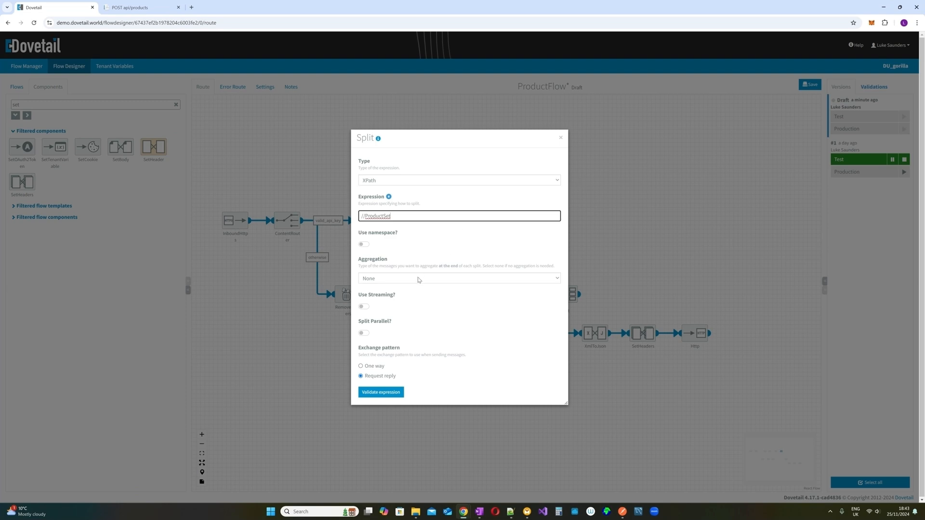
pyautogui.click(560, 138)
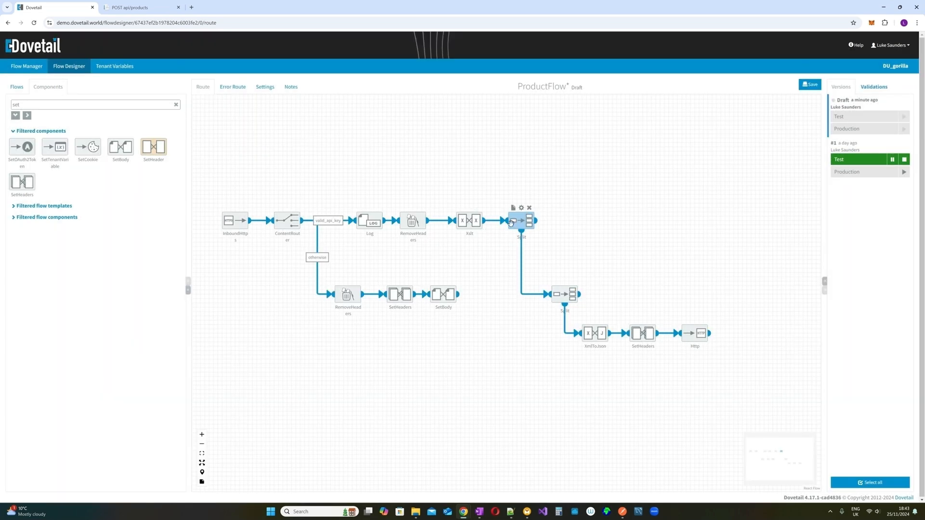
pyautogui.click(522, 209)
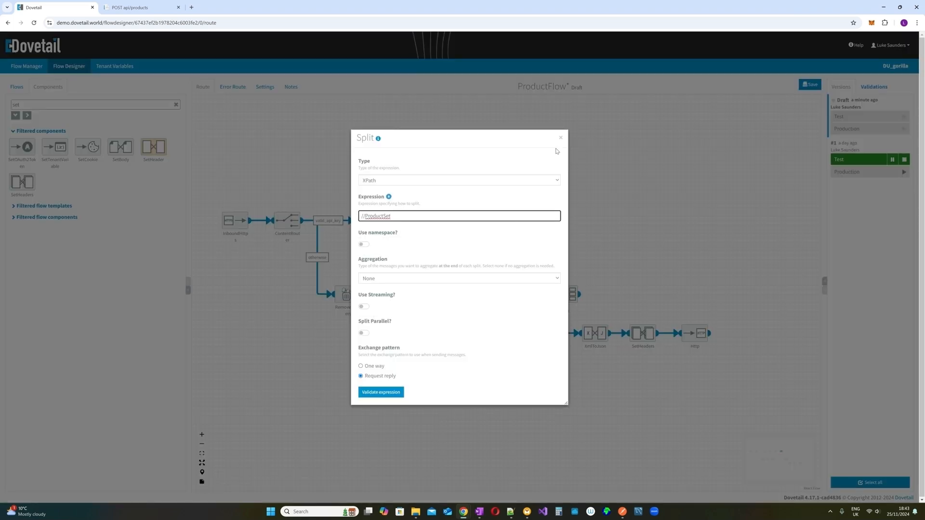
pyautogui.click(560, 138)
pyautogui.click(560, 283)
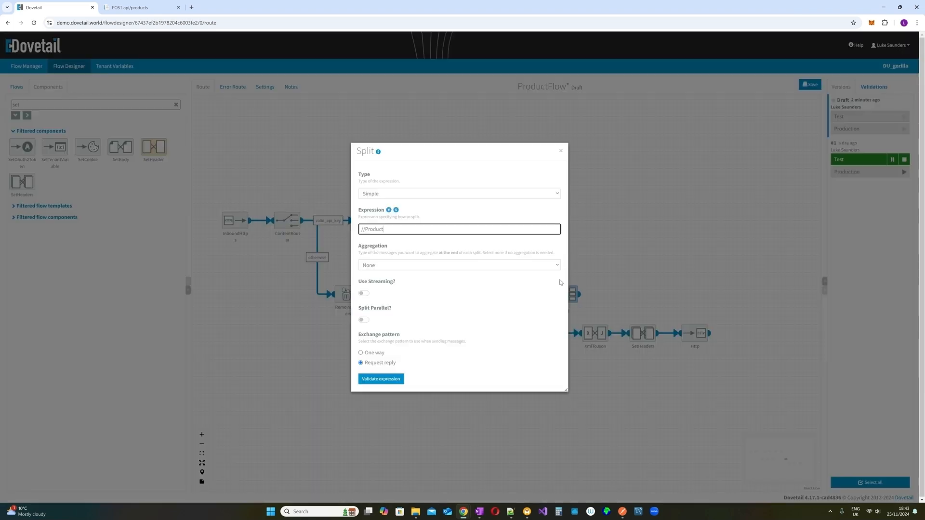
pyautogui.click(560, 151)
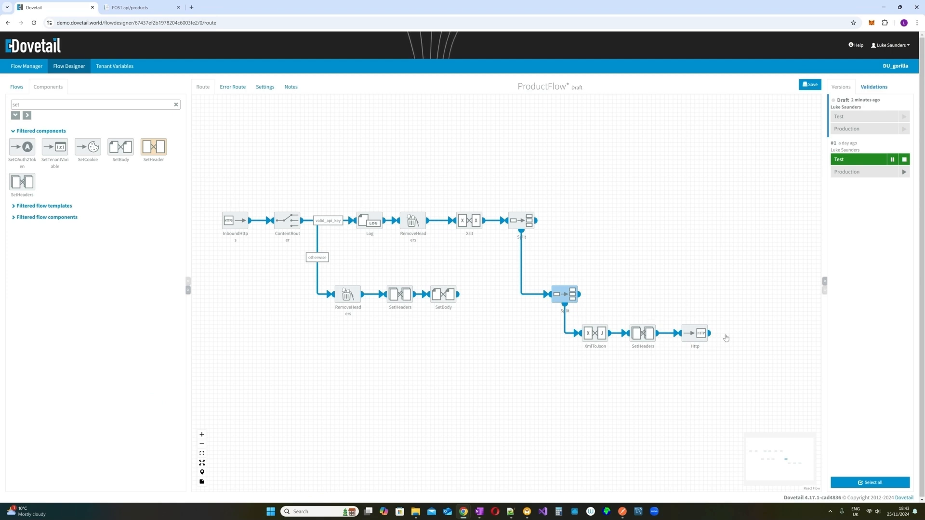
pyautogui.moveTo(528, 219)
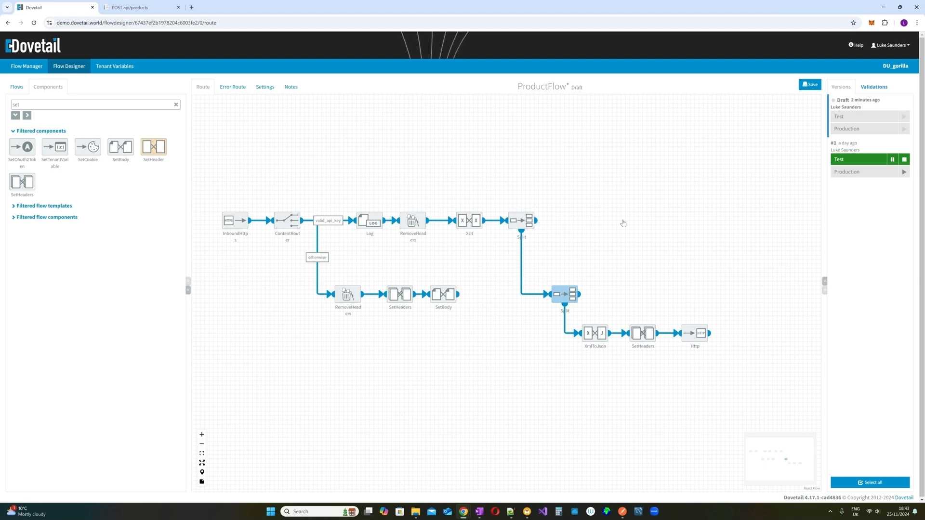
pyautogui.moveTo(486, 223)
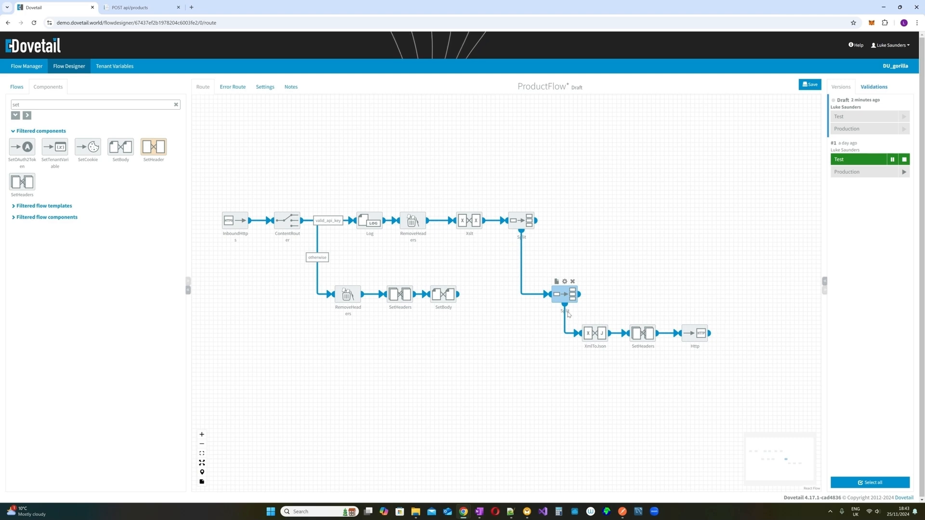
pyautogui.click(522, 209)
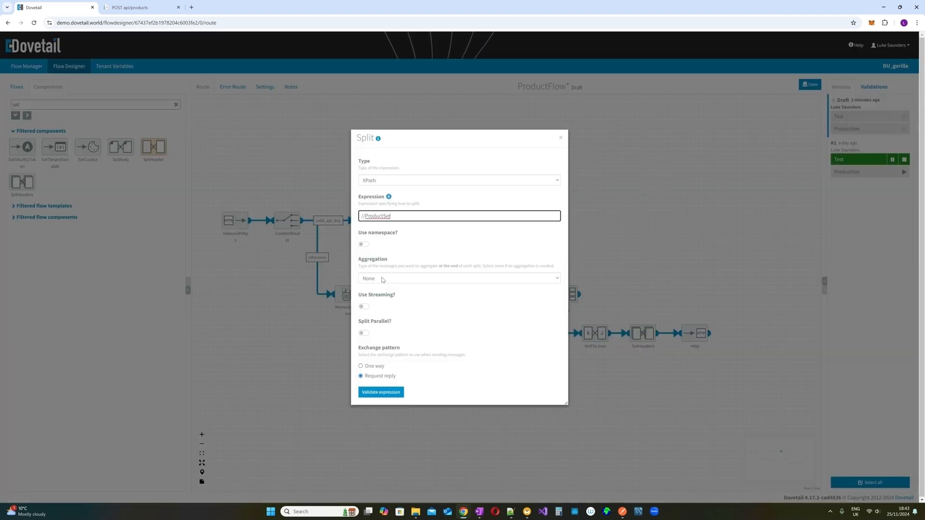
pyautogui.click(408, 280)
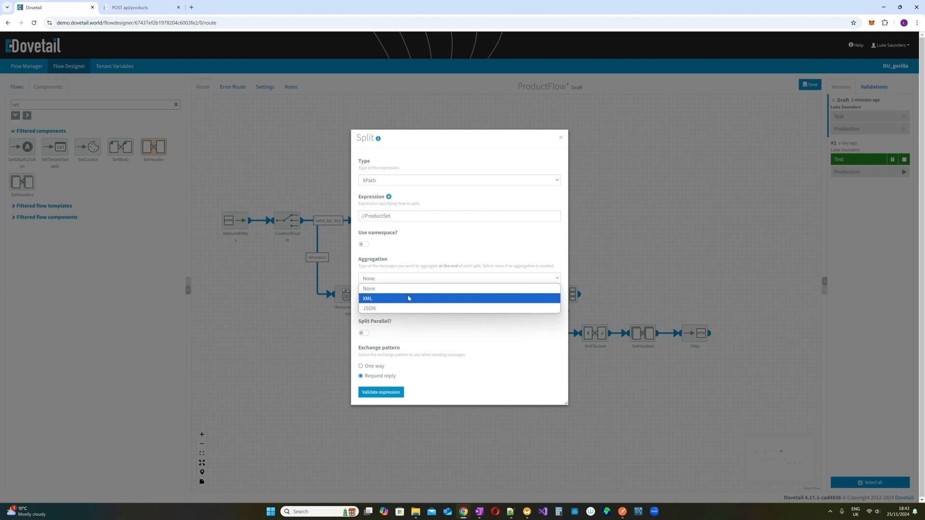
pyautogui.click(462, 244)
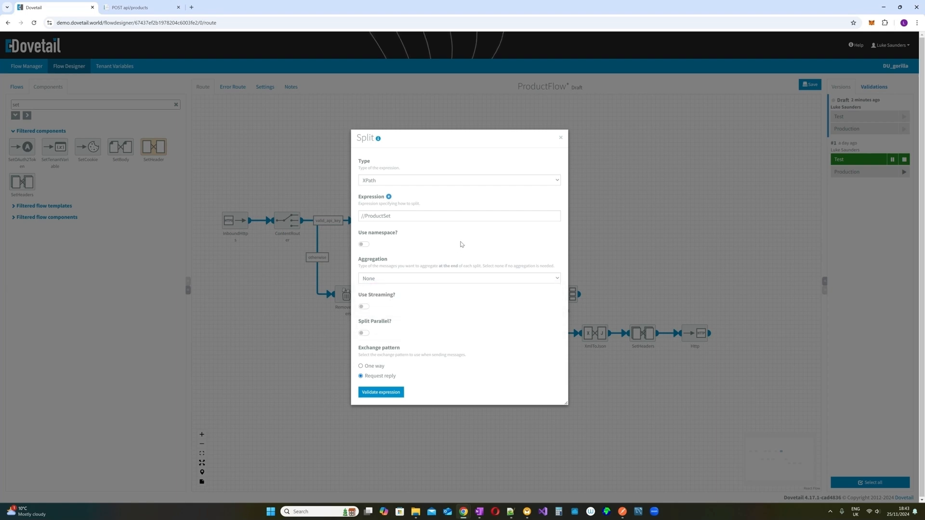
pyautogui.click(561, 138)
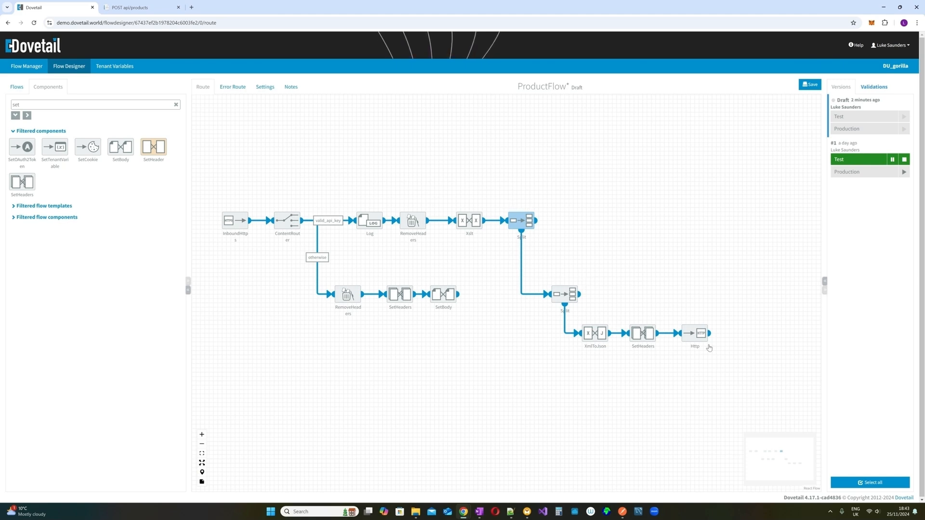
pyautogui.moveTo(573, 287)
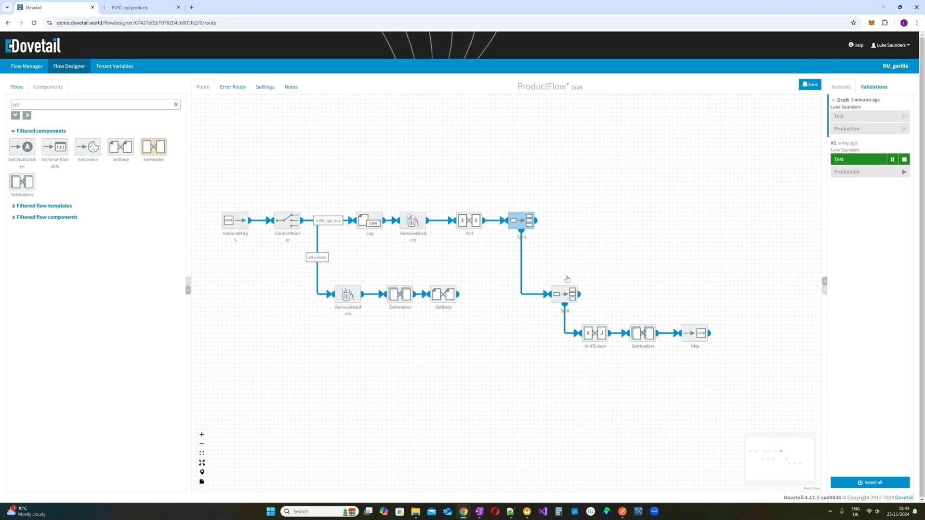
# - Filter components by 'log' and drop a Log step after the Http node
pyautogui.moveTo(529, 238)
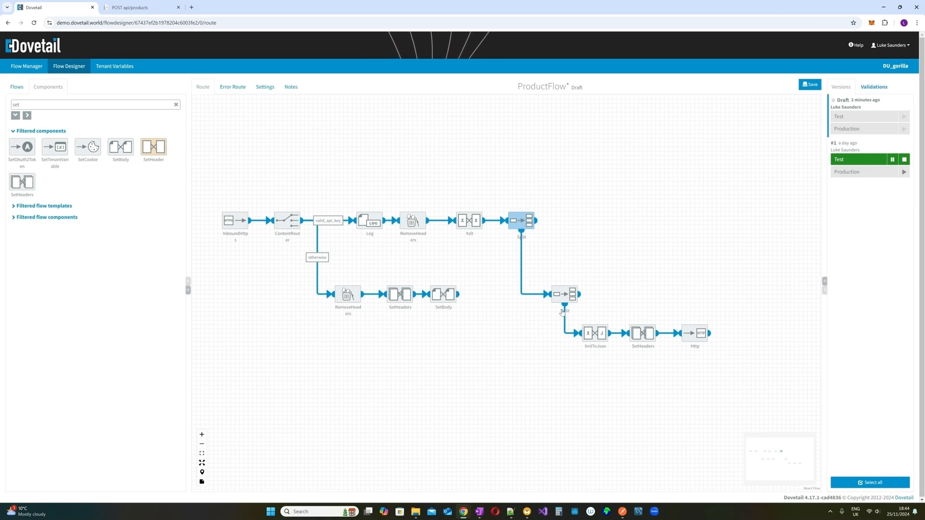
pyautogui.moveTo(688, 332)
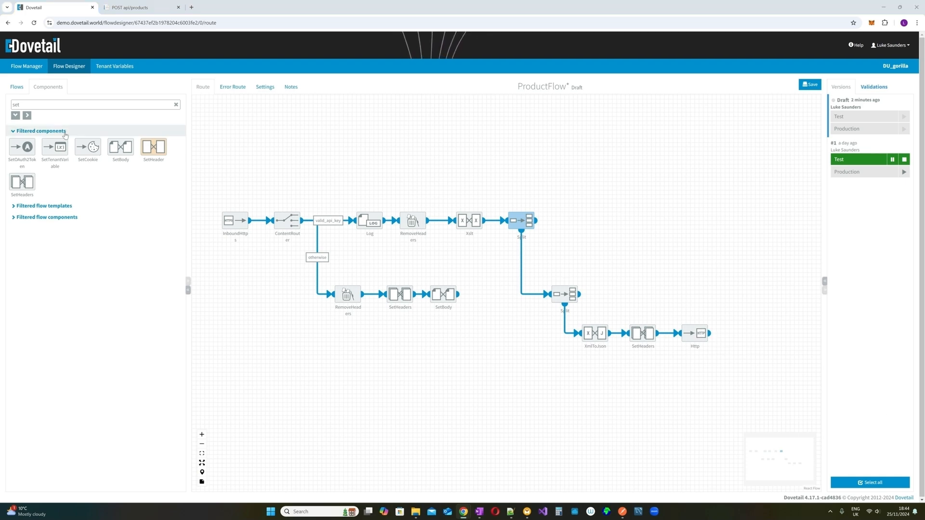
pyautogui.moveTo(19, 105); pyautogui.dragTo(7, 101)
pyautogui.write('log')
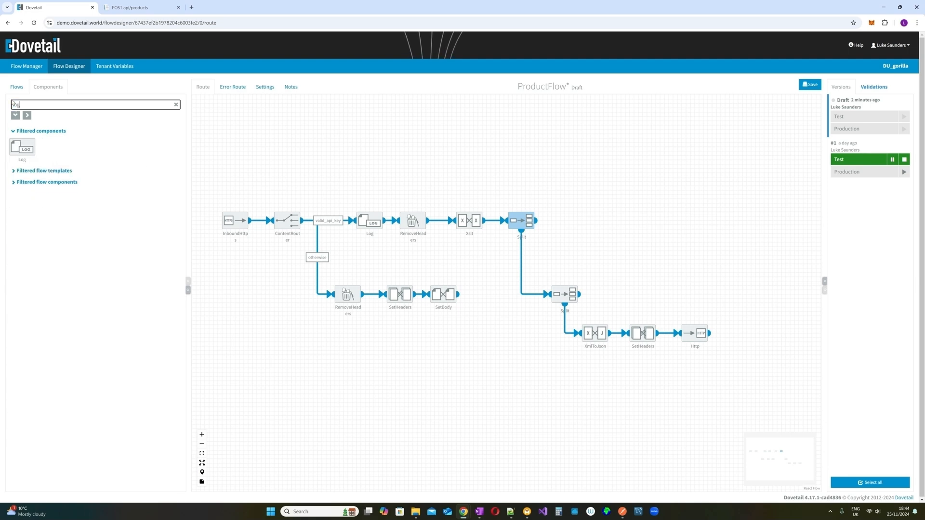
pyautogui.moveTo(23, 143); pyautogui.dragTo(740, 328)
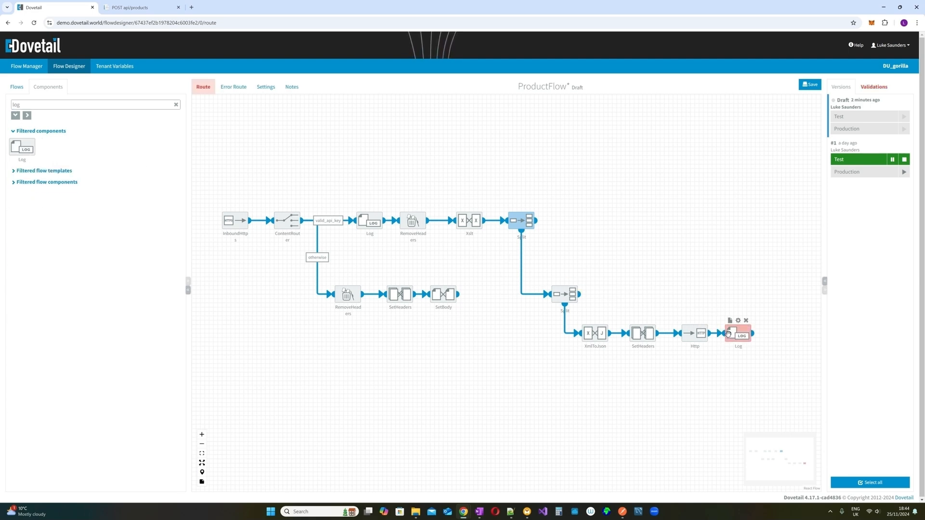
# - Review the lower Split, then set the upper Split's aggregation to XML
pyautogui.click(565, 282)
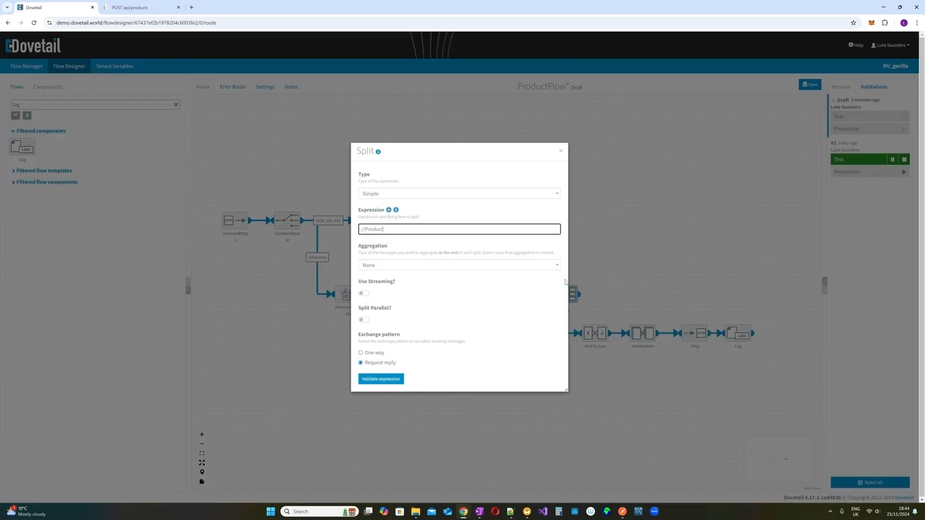
pyautogui.click(561, 151)
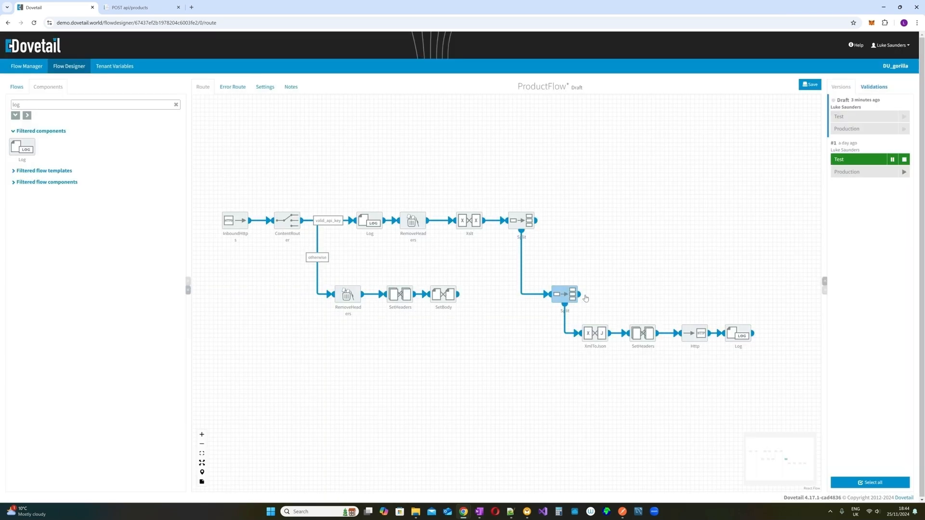
pyautogui.click(522, 210)
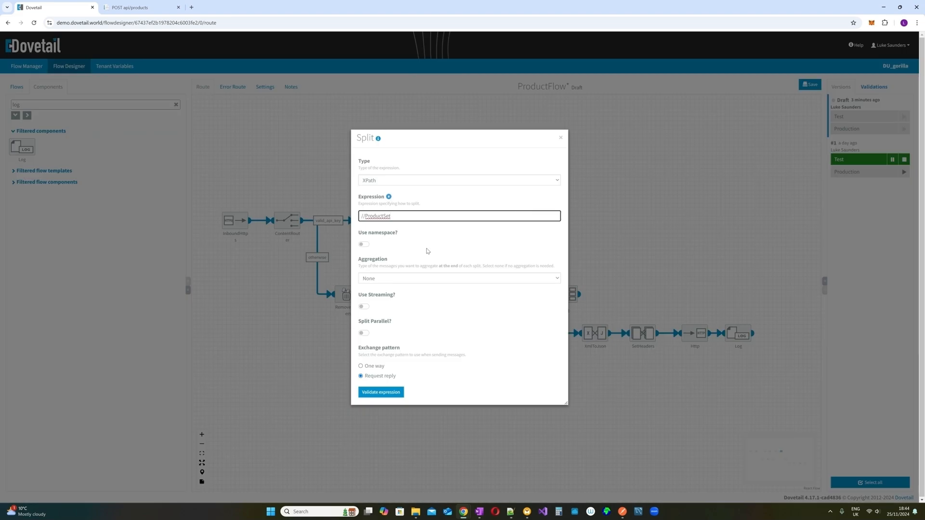
pyautogui.click(428, 278)
pyautogui.click(432, 295)
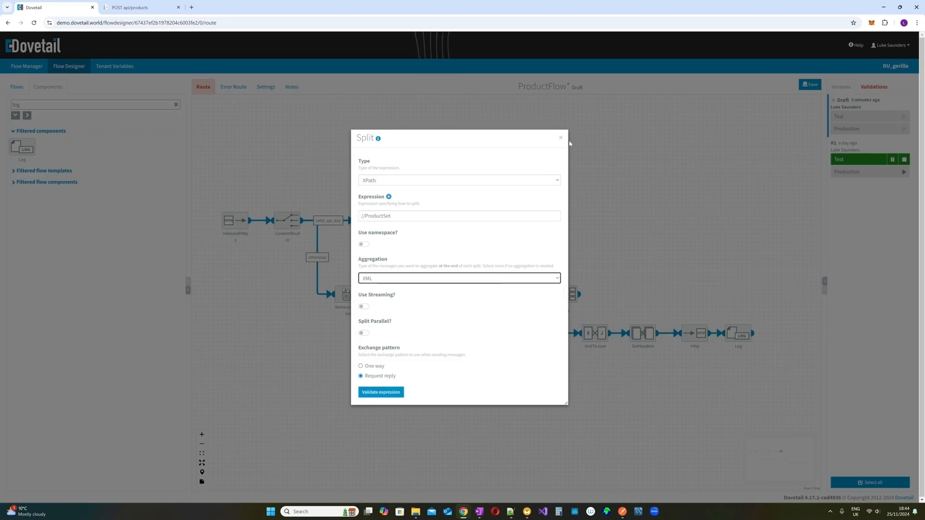
pyautogui.click(561, 139)
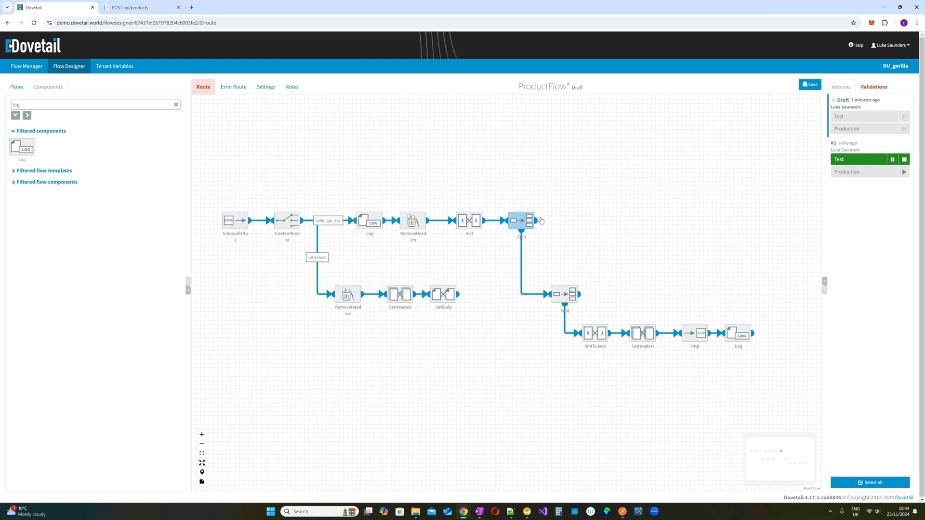
# - Change the ProductSet Split's aggregation to None so it stops aggregating
pyautogui.moveTo(534, 221)
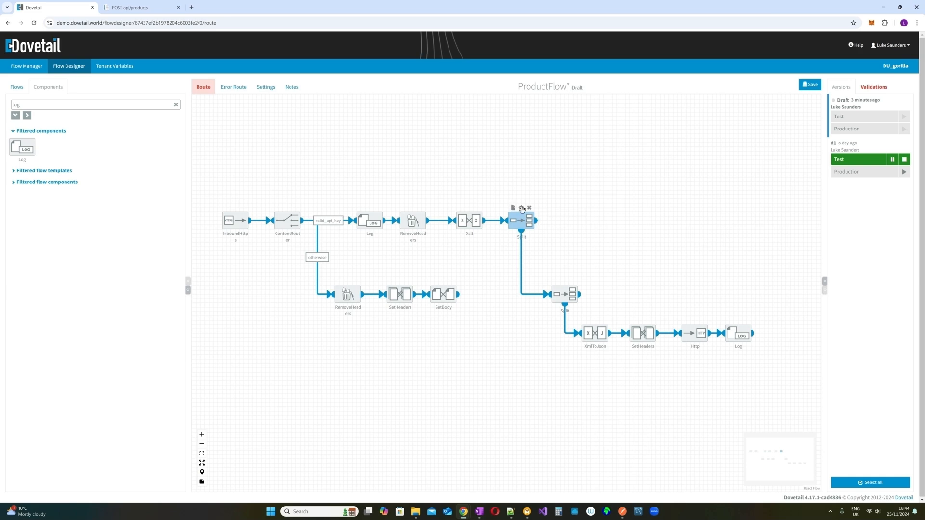
pyautogui.click(523, 210)
pyautogui.click(395, 277)
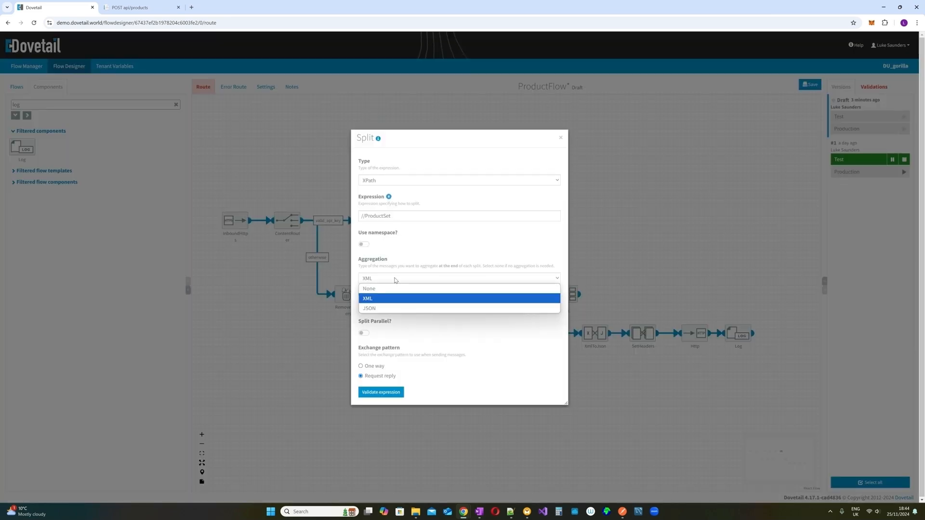
pyautogui.click(394, 290)
pyautogui.click(560, 139)
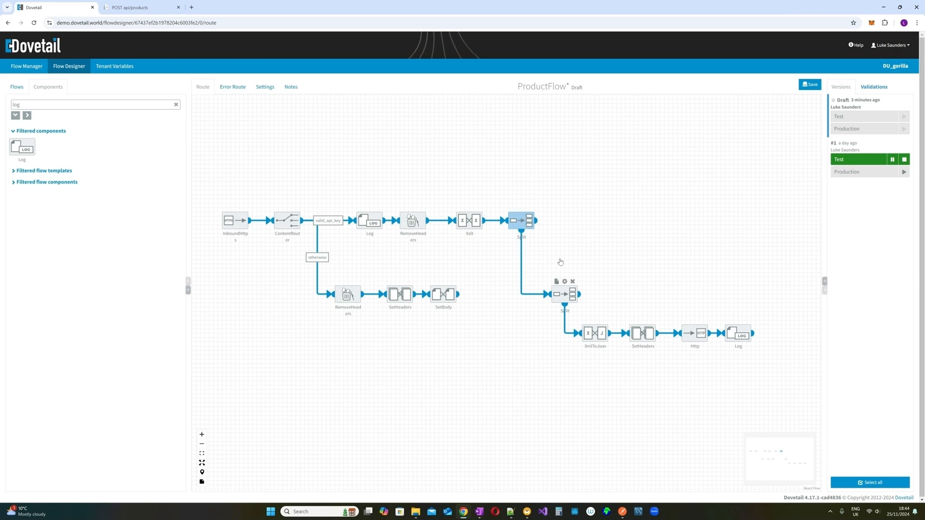
# - Review the lower Split's //Product expression settings
pyautogui.moveTo(539, 221)
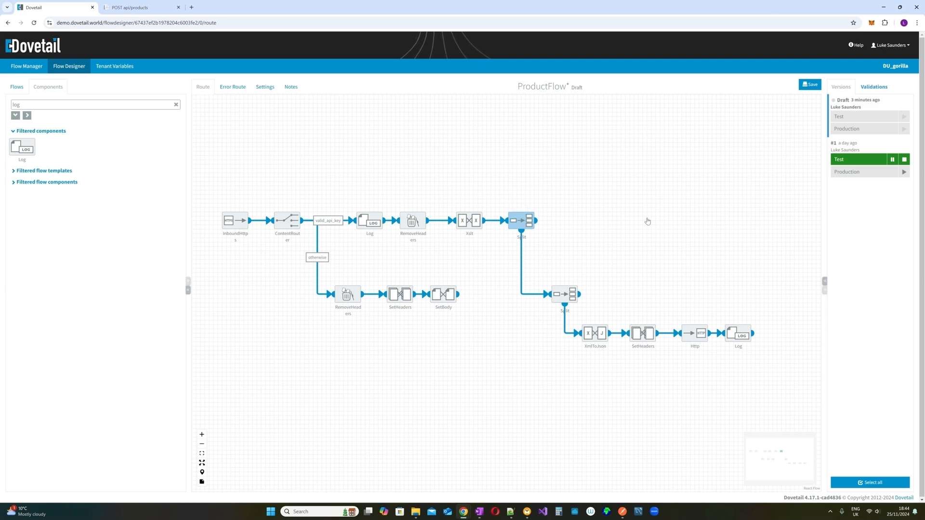
pyautogui.moveTo(566, 299)
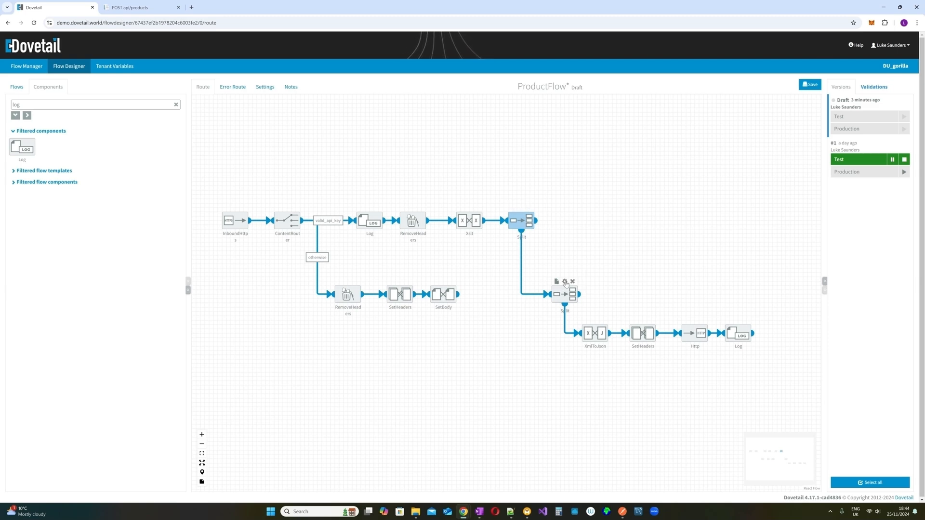
pyautogui.click(565, 282)
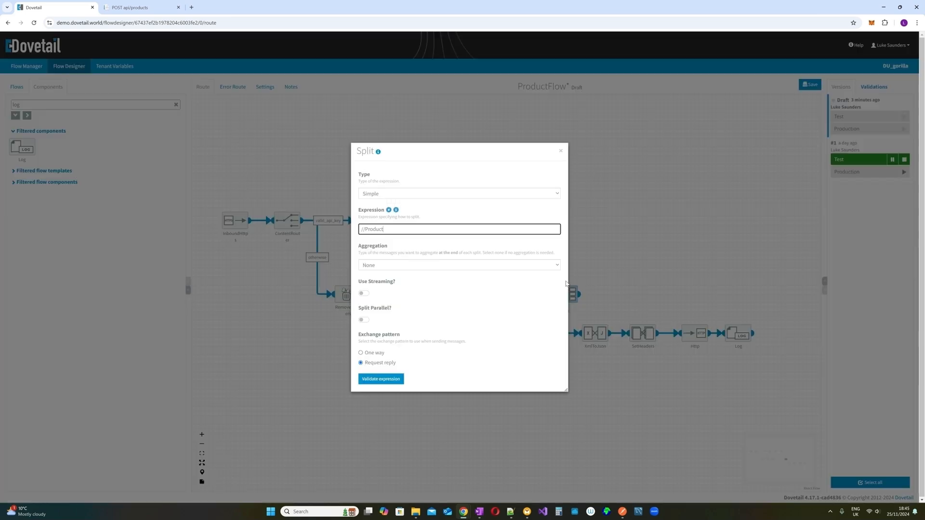
pyautogui.click(561, 153)
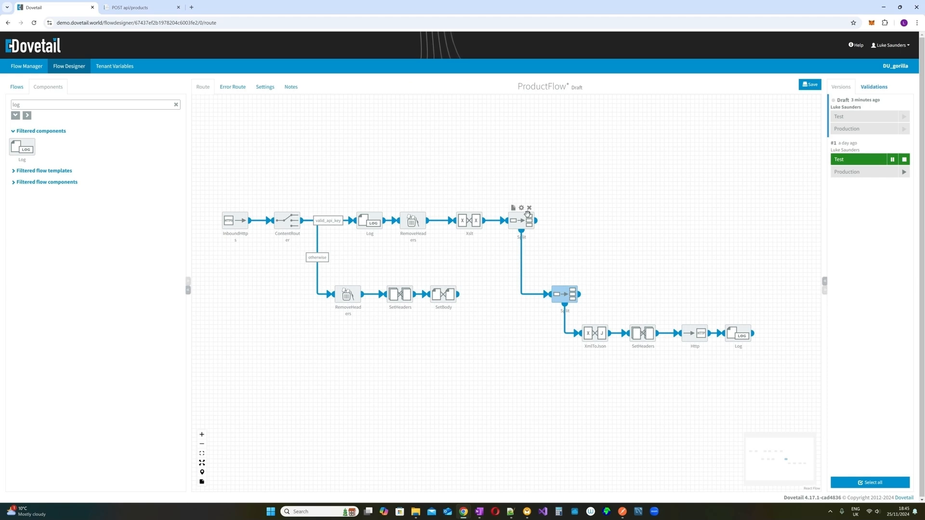
# - Copy the XmlToJson, SetHeaders, Http and Log nodes and place the pasted chain beside the lower Split
pyautogui.click(522, 209)
pyautogui.click(560, 138)
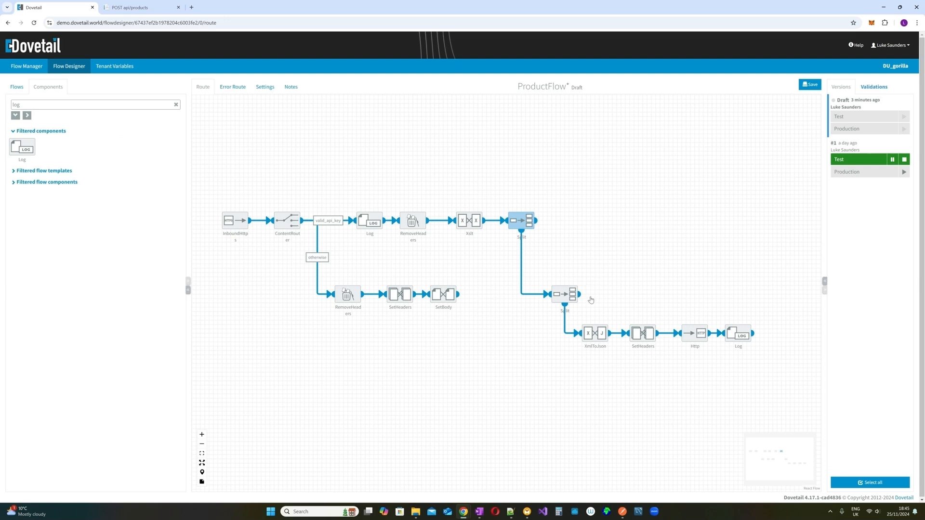
pyautogui.moveTo(591, 297); pyautogui.dragTo(768, 399)
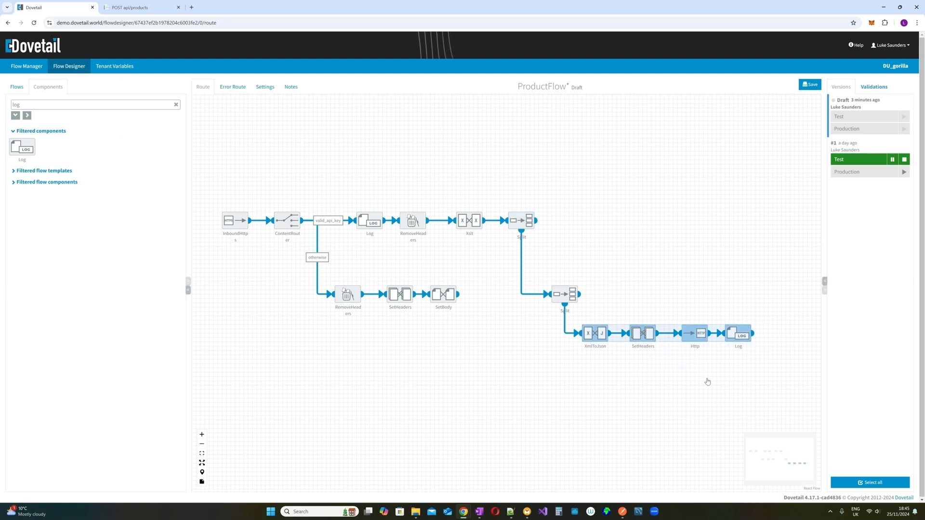
pyautogui.click(689, 291)
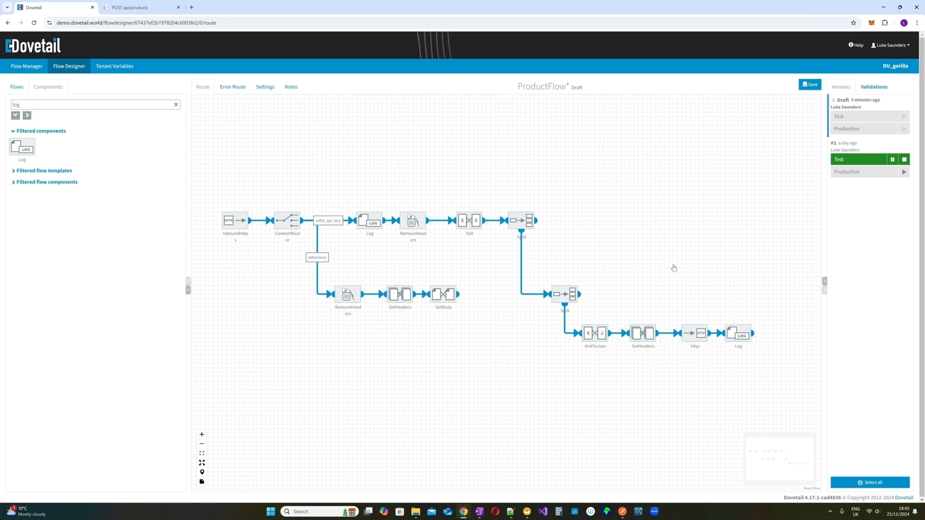
pyautogui.hotkey('ctrl', 'v')
pyautogui.moveTo(633, 335); pyautogui.dragTo(668, 308)
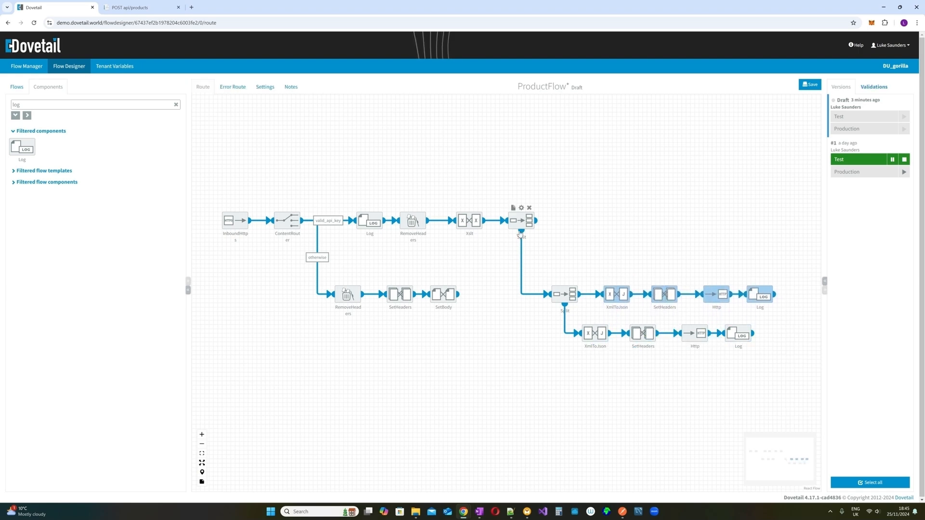
# - Add the note 'ProductSet' to the upper Split
pyautogui.click(513, 208)
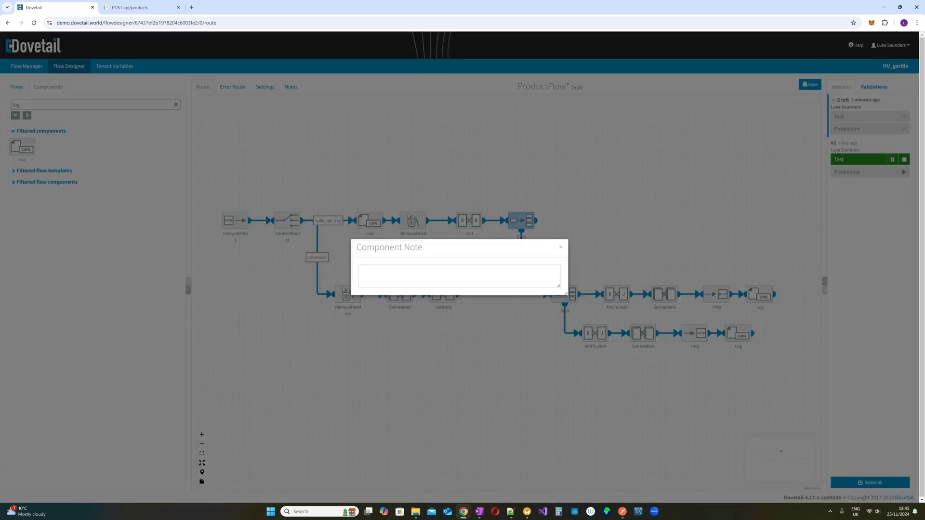
pyautogui.click(460, 276)
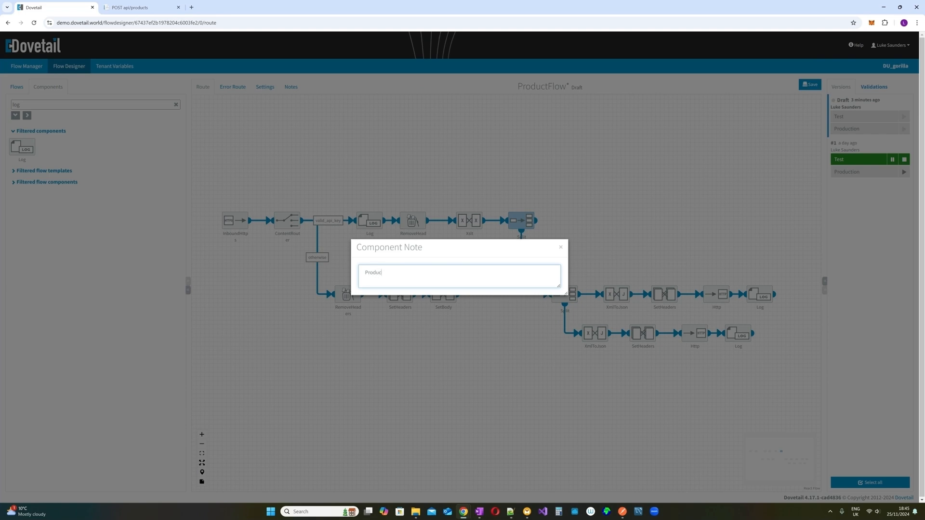
pyautogui.write('ProductSet')
pyautogui.click(516, 235)
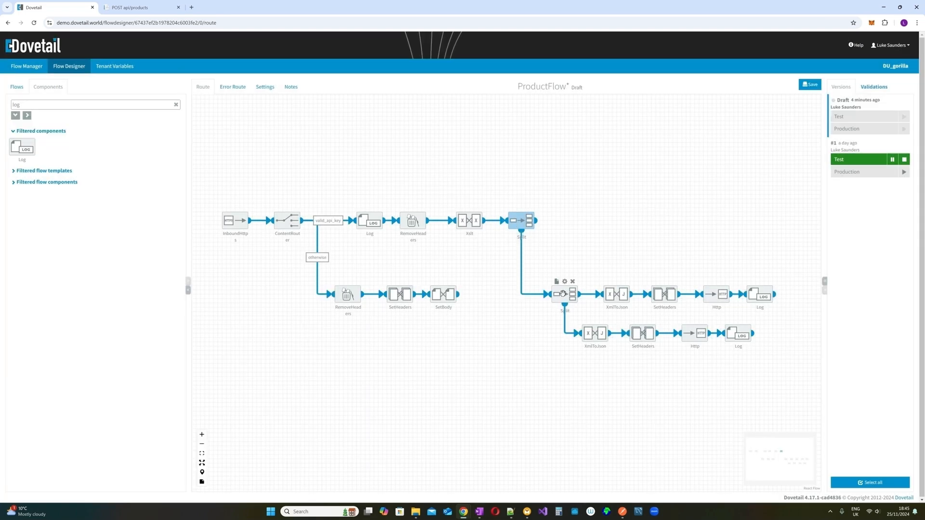
# - Add the note 'Product' to the lower Split
pyautogui.click(556, 281)
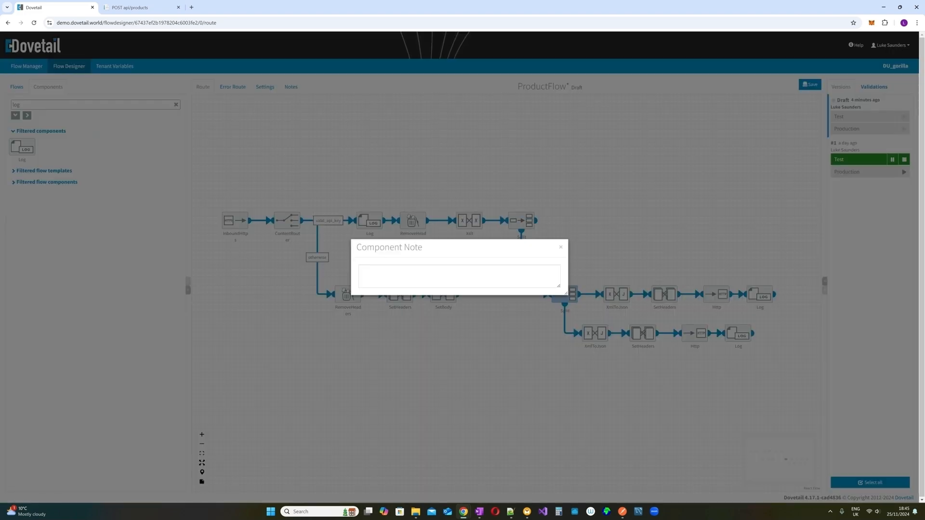
pyautogui.click(455, 287)
pyautogui.write('Product')
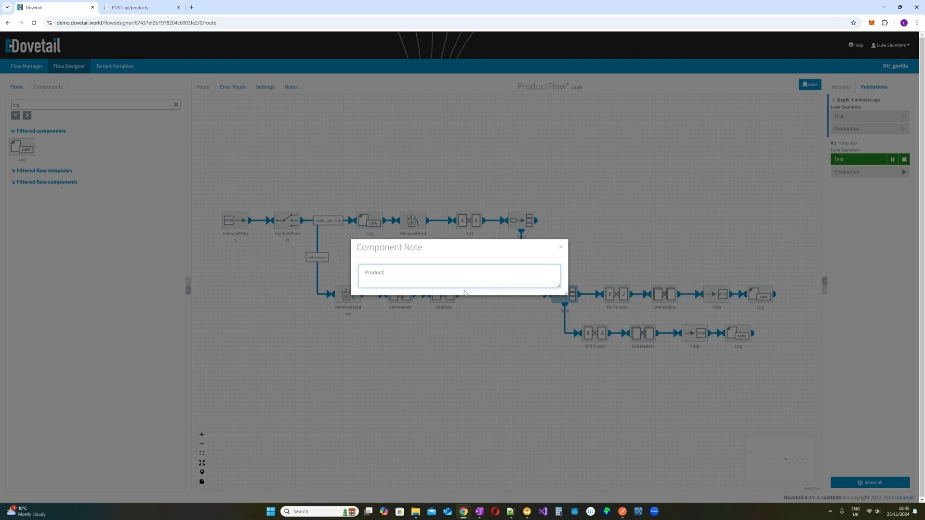
pyautogui.click(561, 248)
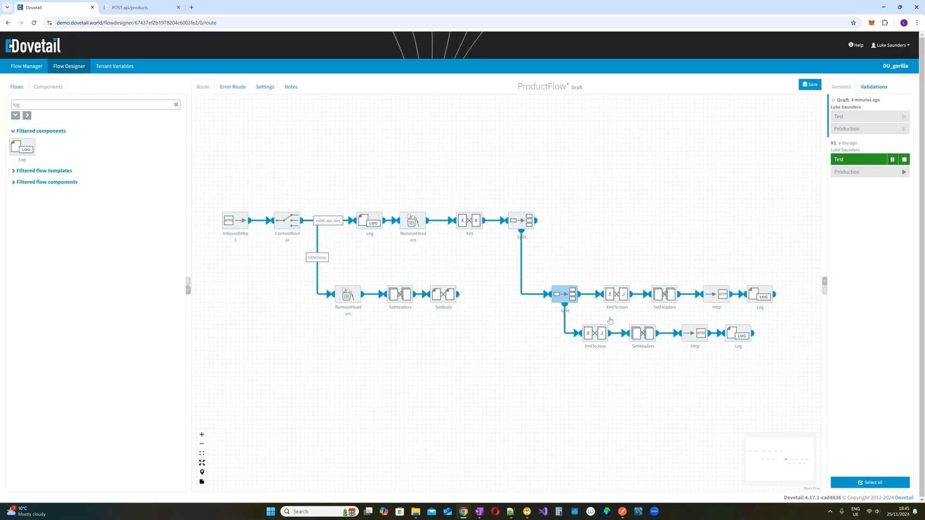
# - Detach the copied XmlToJson and move the lower four-node branch down and left
pyautogui.moveTo(615, 295); pyautogui.dragTo(596, 296)
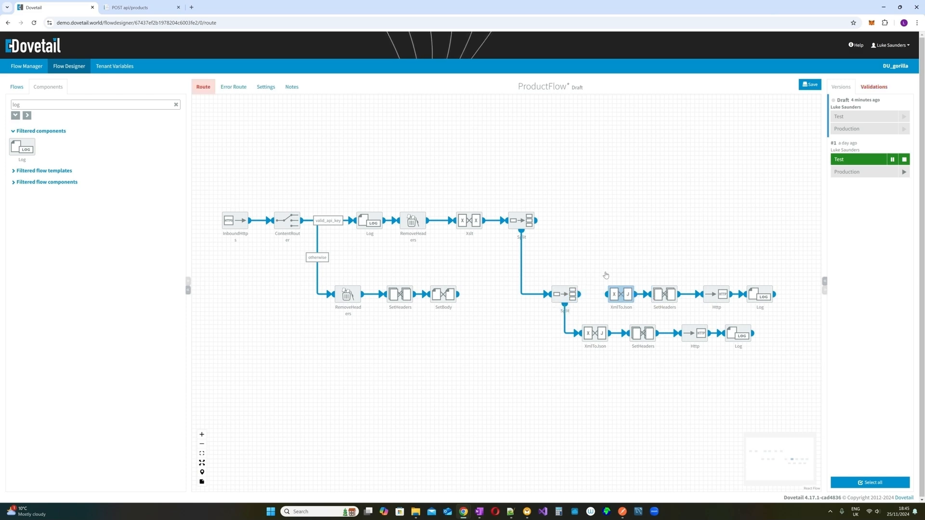
pyautogui.moveTo(537, 320); pyautogui.dragTo(766, 398)
pyautogui.moveTo(732, 337); pyautogui.dragTo(733, 412)
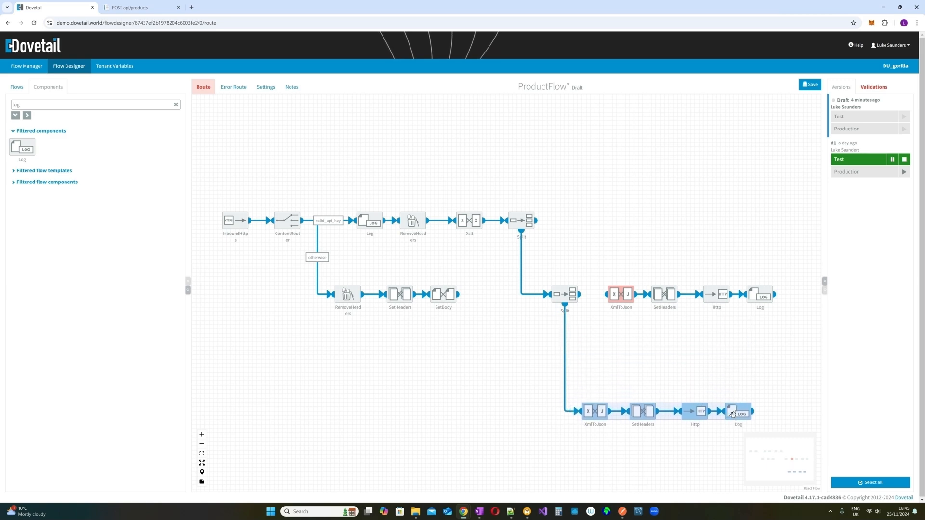
# - Duplicate the Product Split and place the copy right after it, shifting the copied branch right
pyautogui.click(566, 289)
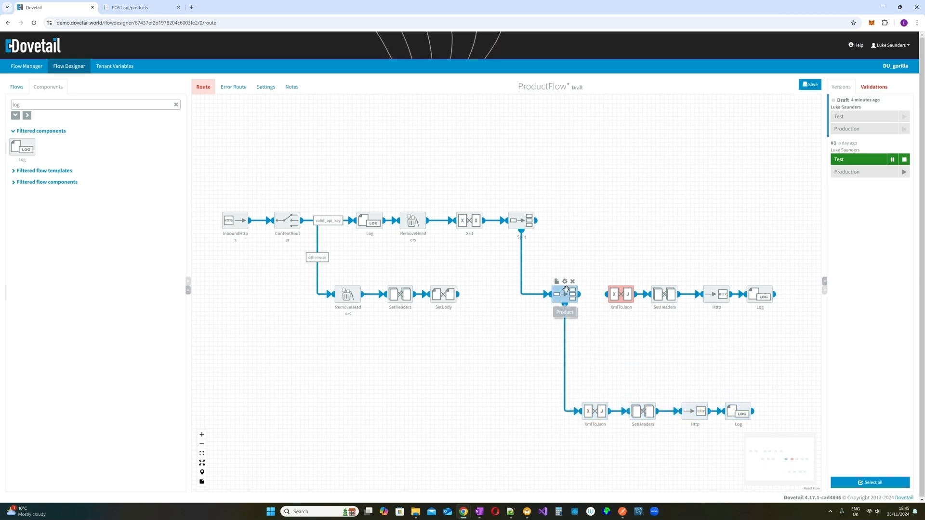
pyautogui.click(557, 281)
pyautogui.moveTo(595, 248); pyautogui.dragTo(798, 339)
pyautogui.moveTo(612, 289); pyautogui.dragTo(677, 289)
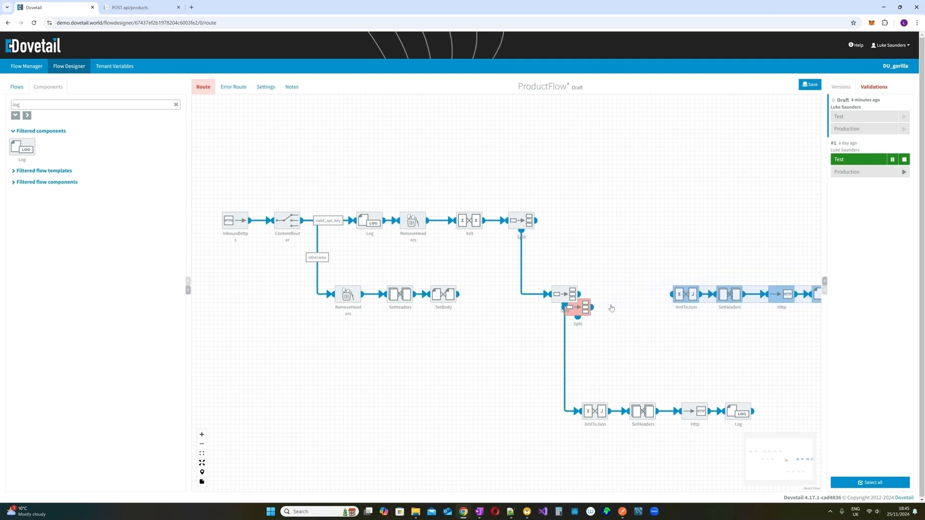
pyautogui.moveTo(585, 304); pyautogui.dragTo(601, 293)
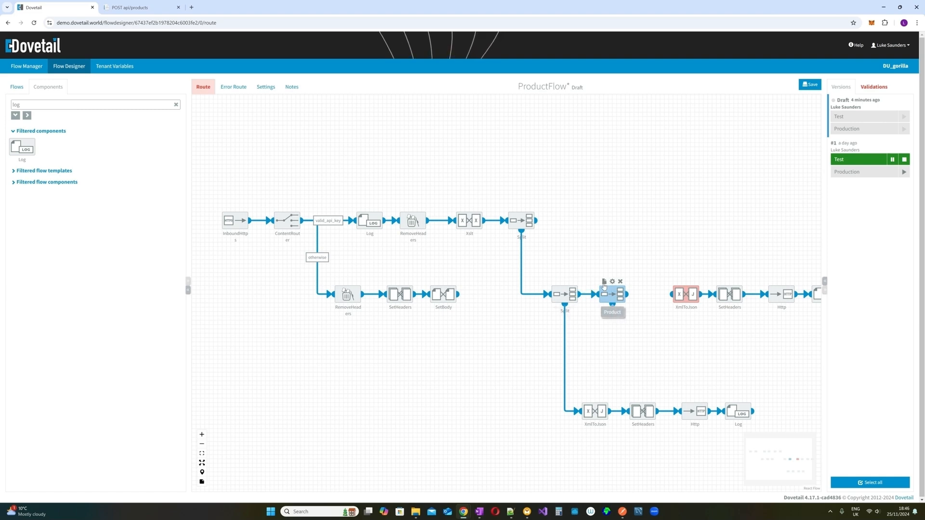
# - Give the new Split the note 'Alternate'
pyautogui.click(604, 282)
pyautogui.write('Alternate')
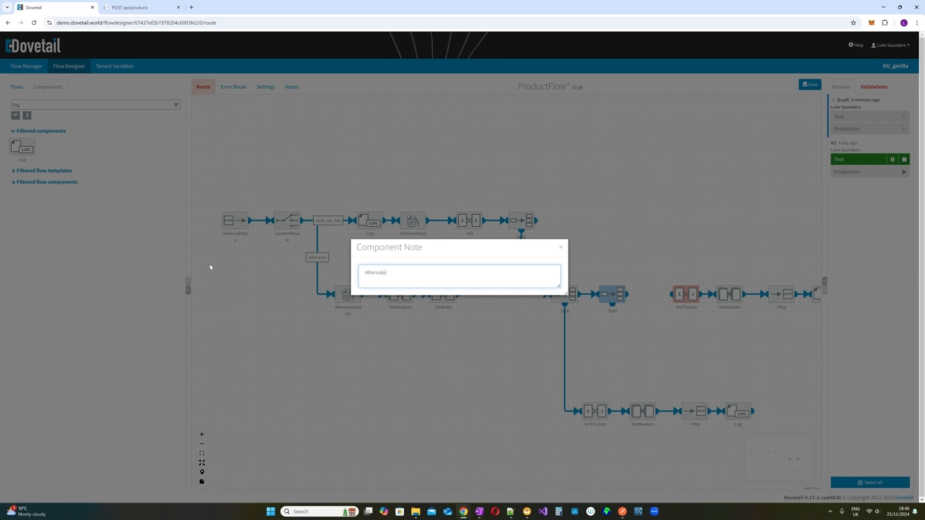
pyautogui.click(562, 248)
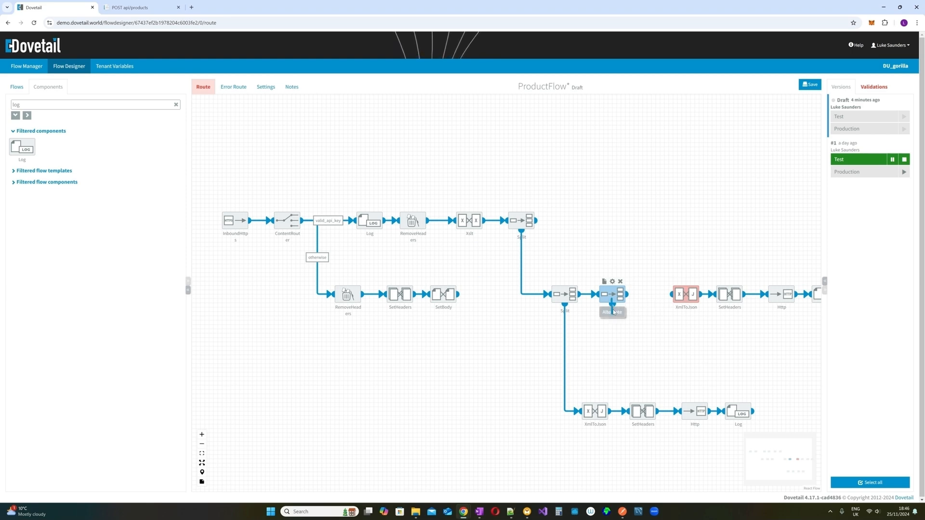
# - Connect the Alternate Split to the copied XmlToJson branch and select 'Product' in its split expression
pyautogui.moveTo(612, 305); pyautogui.dragTo(844, 343)
pyautogui.moveTo(781, 298); pyautogui.dragTo(747, 346)
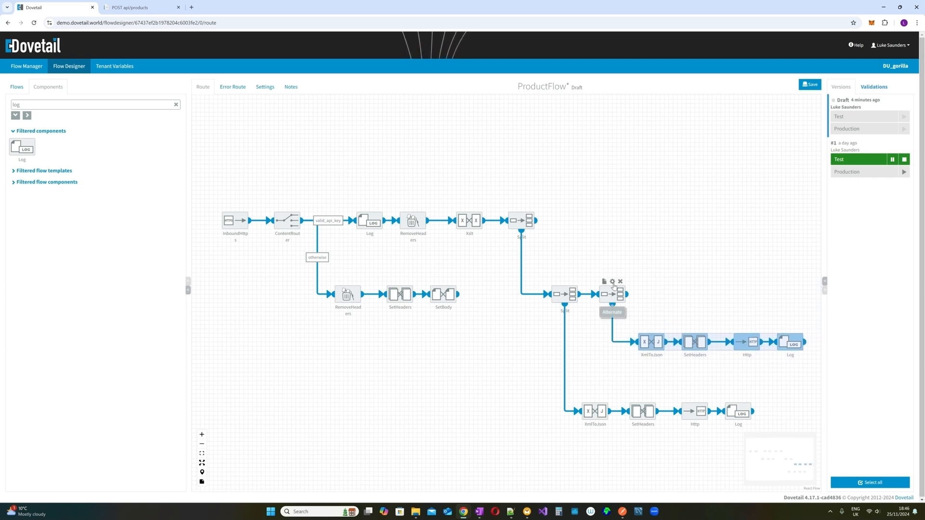
pyautogui.click(613, 281)
pyautogui.moveTo(384, 229); pyautogui.dragTo(369, 229)
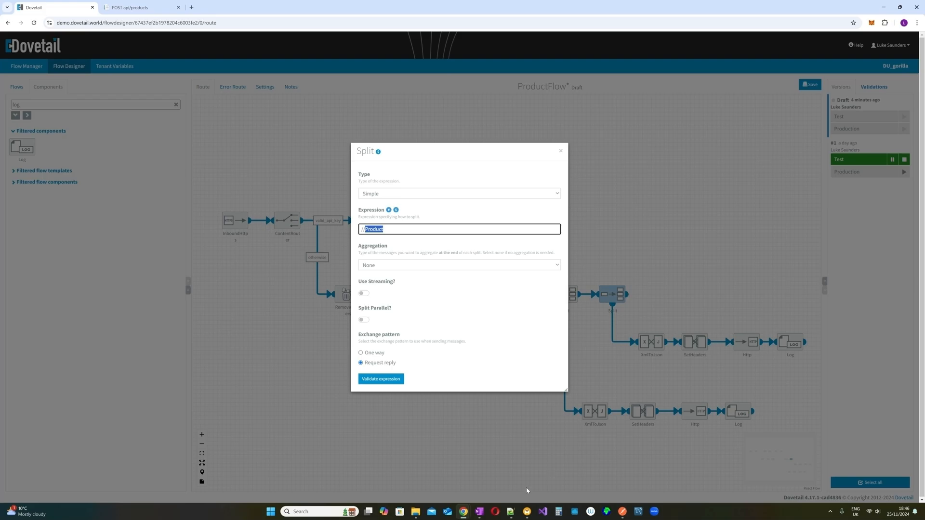
# - Copy the ProductAlternate element name from line 121 of Products_Set.xml in Notepad++
pyautogui.click(512, 513)
pyautogui.scroll(-10, 463, 264)
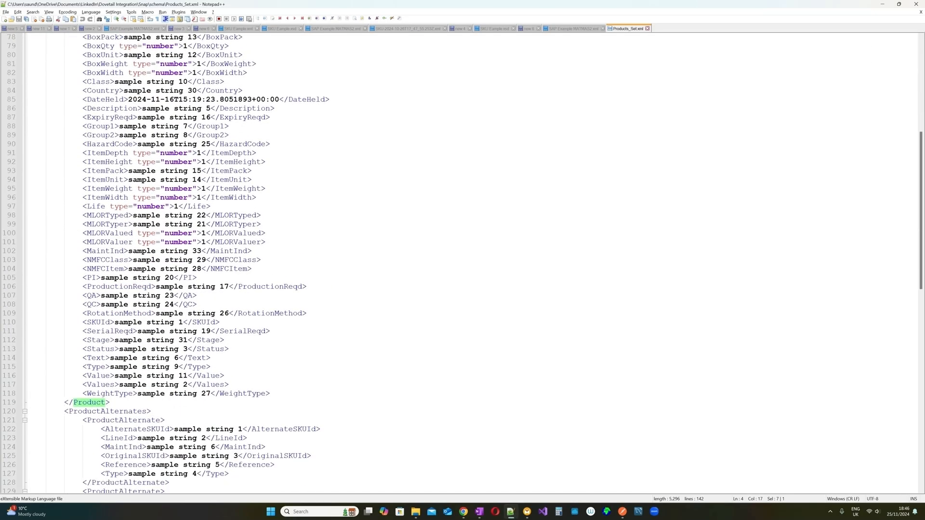
pyautogui.doubleClick(124, 420)
pyautogui.hotkey('ctrl', 'c')
pyautogui.scroll(4, 124, 420)
pyautogui.scroll(-4, 124, 420)
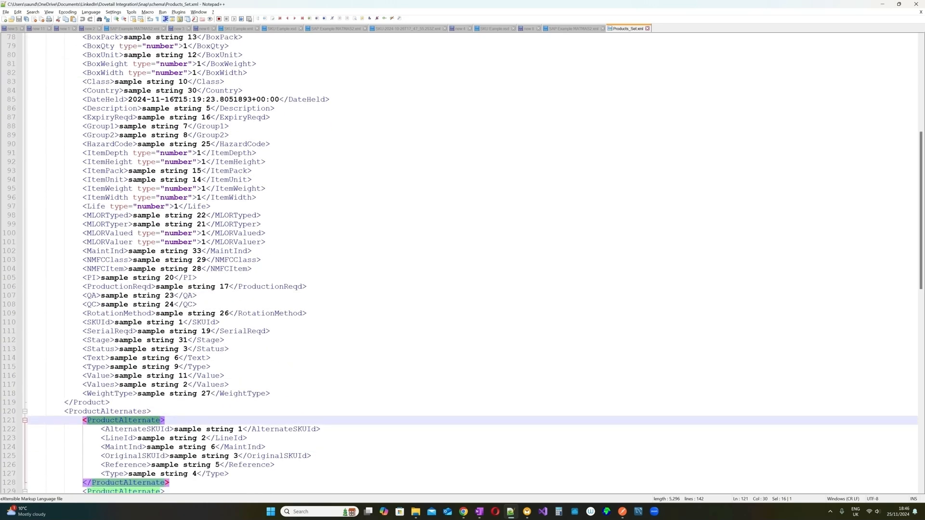
pyautogui.hotkey('alt', 'Tab')
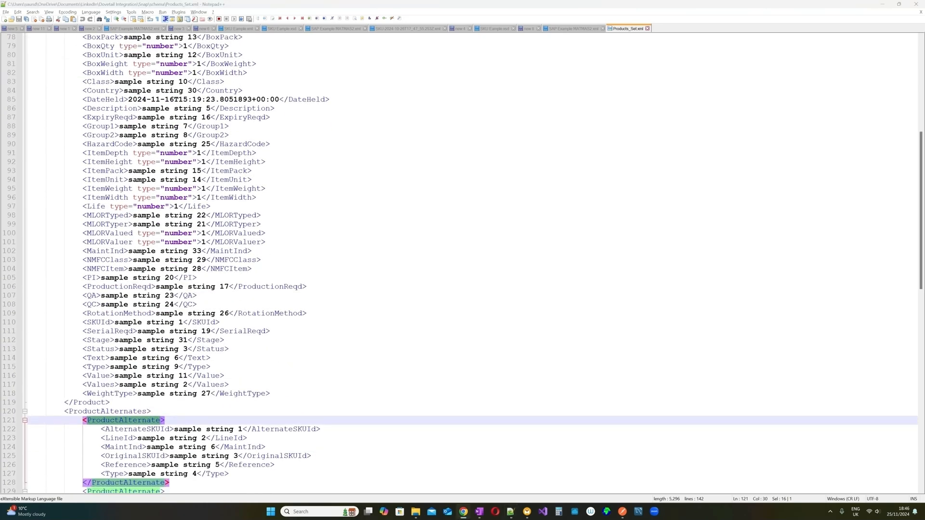
pyautogui.hotkey('alt', 'Tab')
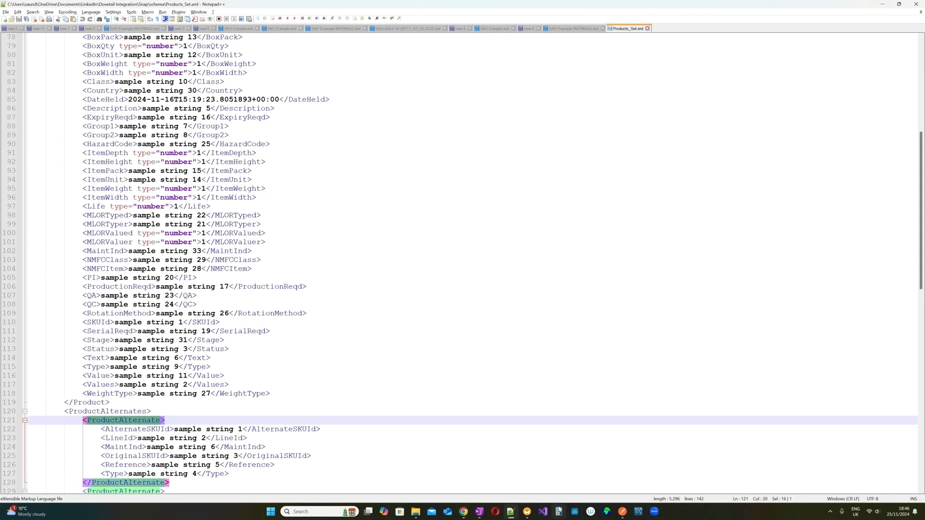
pyautogui.moveTo(465, 512)
pyautogui.click(496, 476)
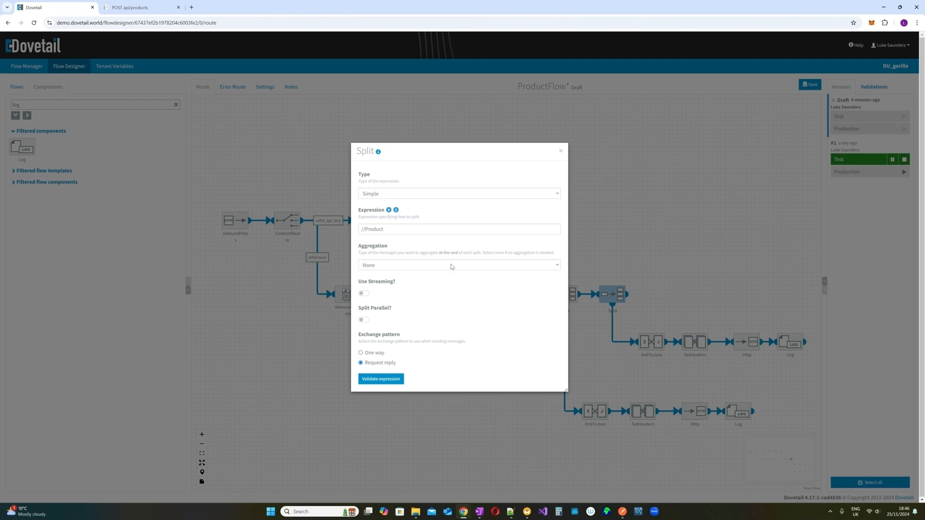
pyautogui.doubleClick(374, 230)
pyautogui.hotkey('ctrl', 'v')
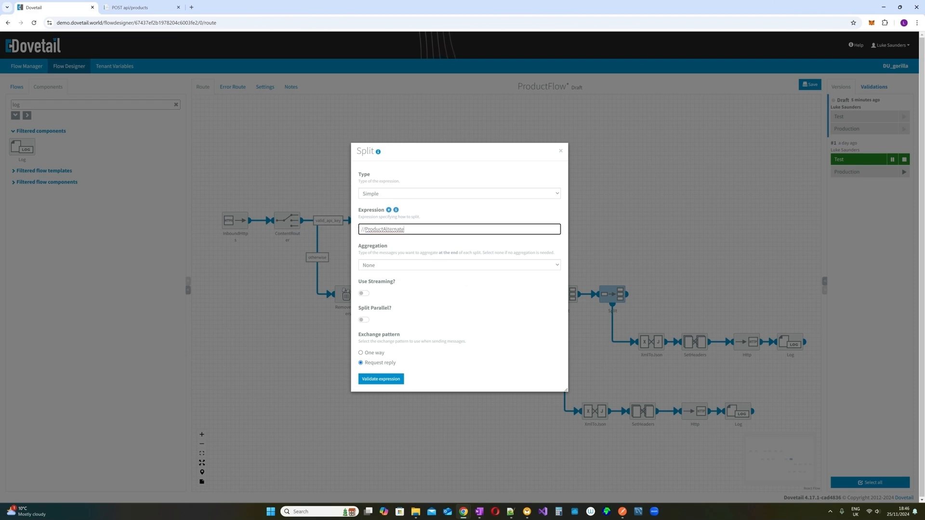
pyautogui.click(560, 151)
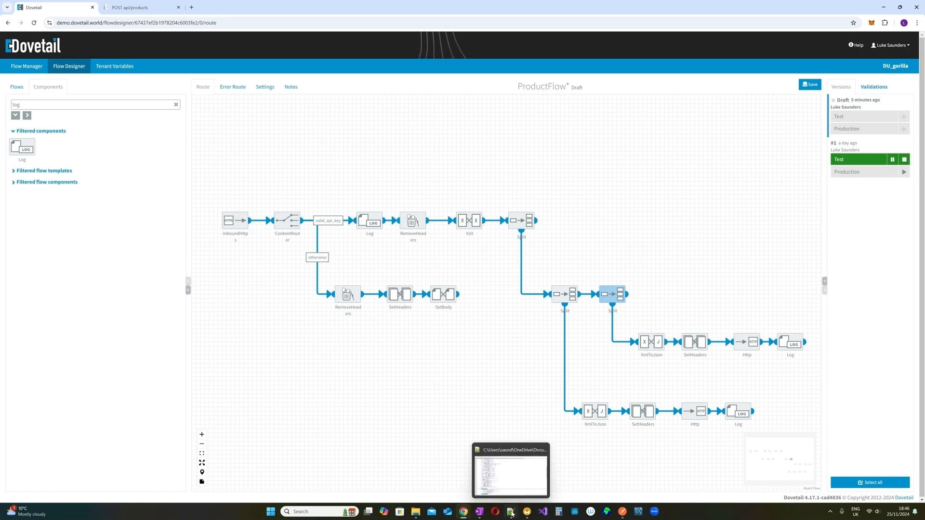
pyautogui.click(516, 484)
pyautogui.scroll(-4, 462, 263)
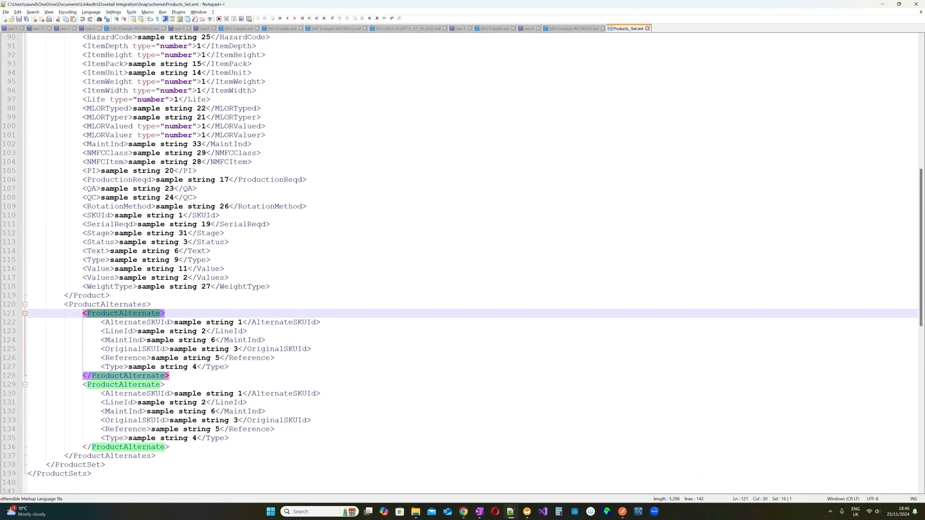
pyautogui.moveTo(83, 313); pyautogui.dragTo(164, 385)
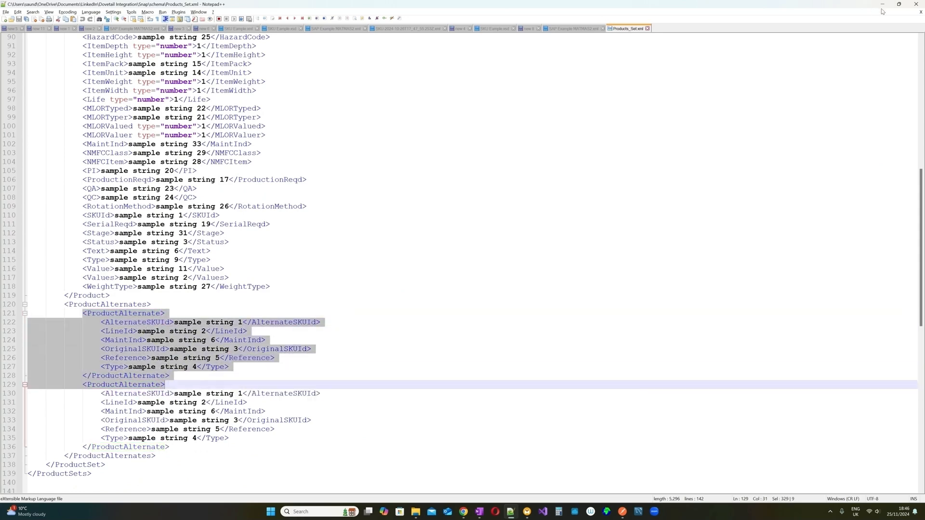
pyautogui.click(882, 5)
pyautogui.moveTo(656, 341)
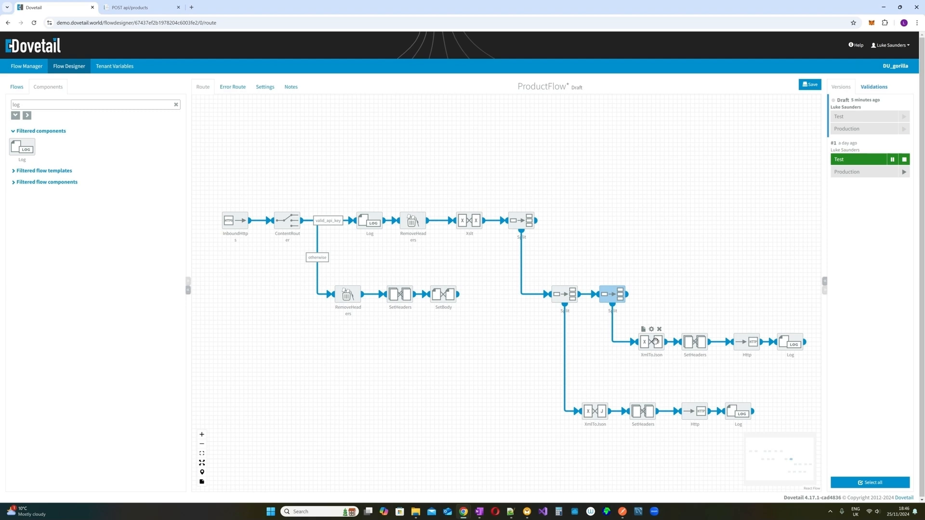
# - Check the upper SetHeaders, then open the AlternativeAPI flow, saving the ProductFlow draft
pyautogui.click(695, 329)
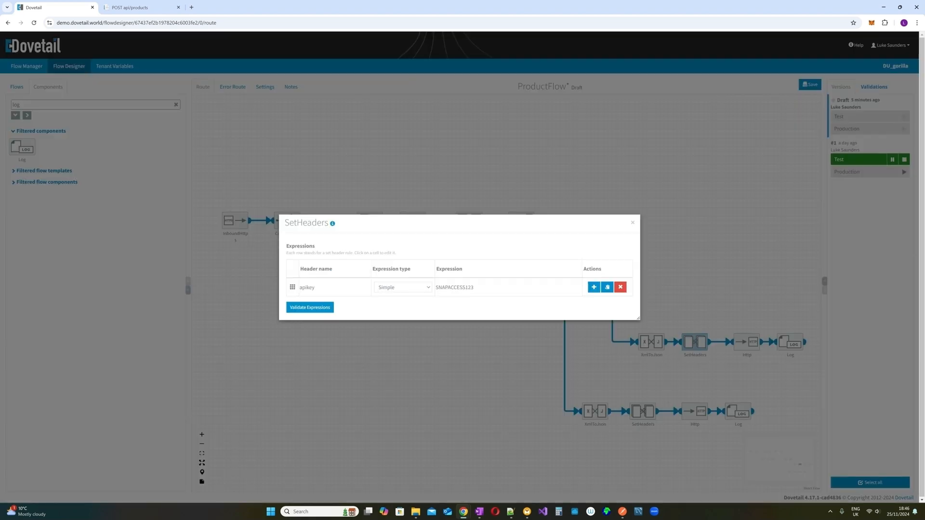
pyautogui.click(632, 223)
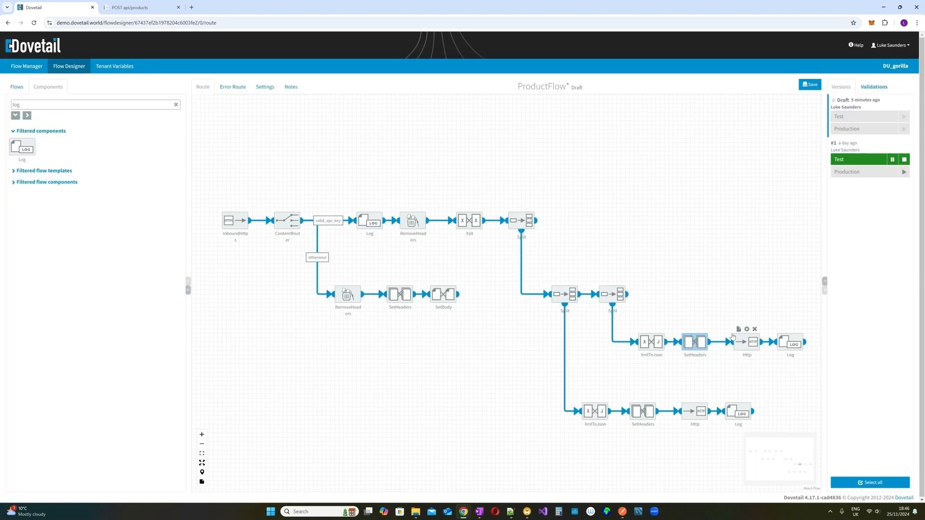
pyautogui.click(17, 87)
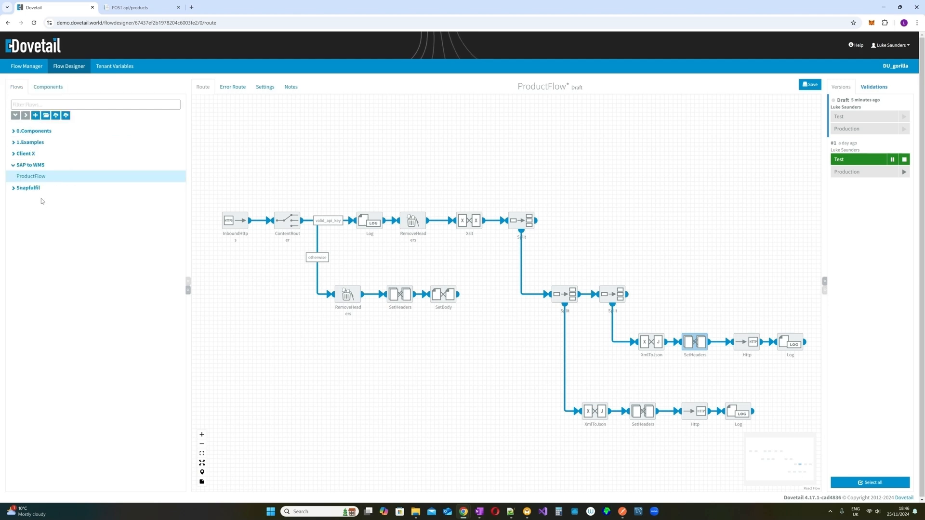
pyautogui.click(15, 189)
pyautogui.click(30, 199)
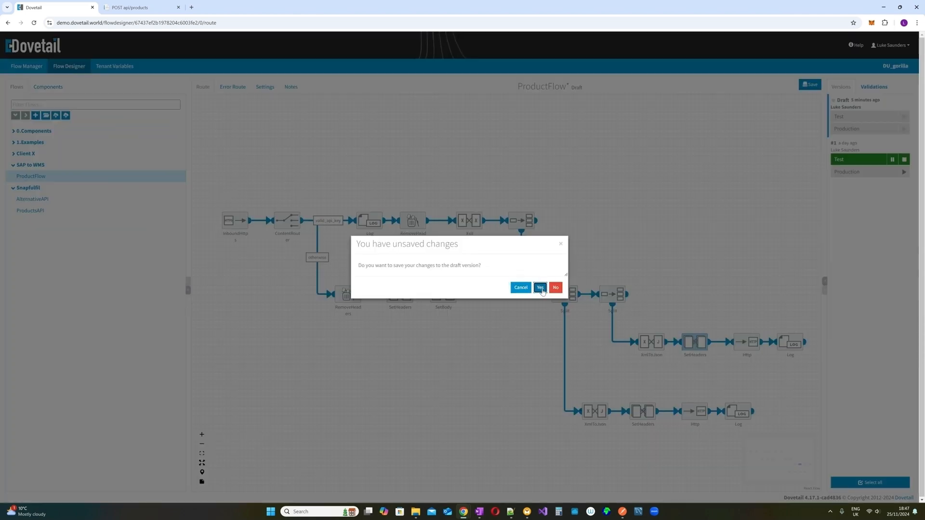
pyautogui.click(540, 288)
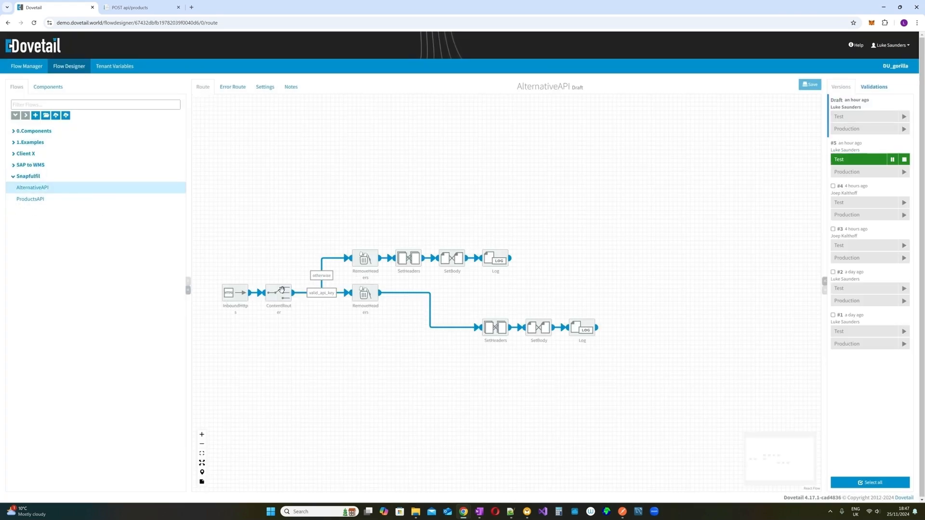
# - Review AlternativeAPI's InboundHttps endpoint and return to ProductFlow without saving AlternativeAPI
pyautogui.click(236, 281)
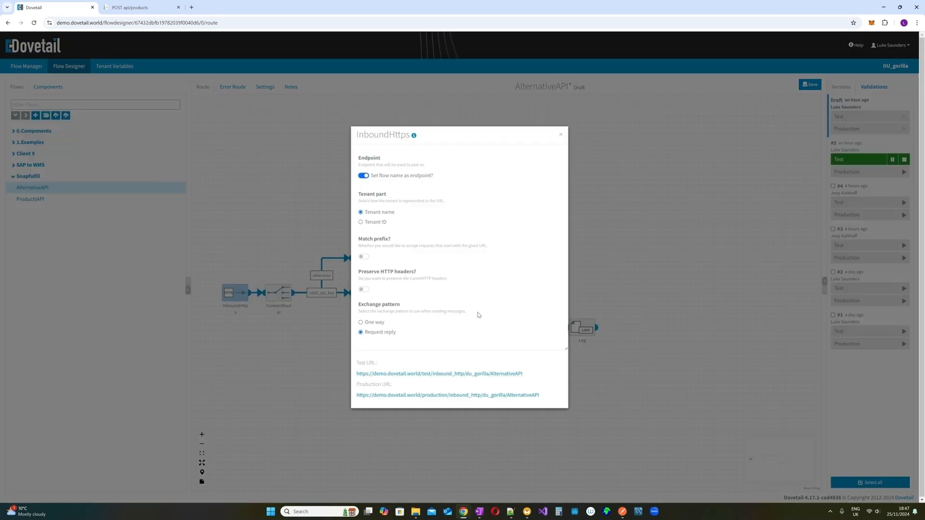
pyautogui.click(561, 134)
pyautogui.click(58, 165)
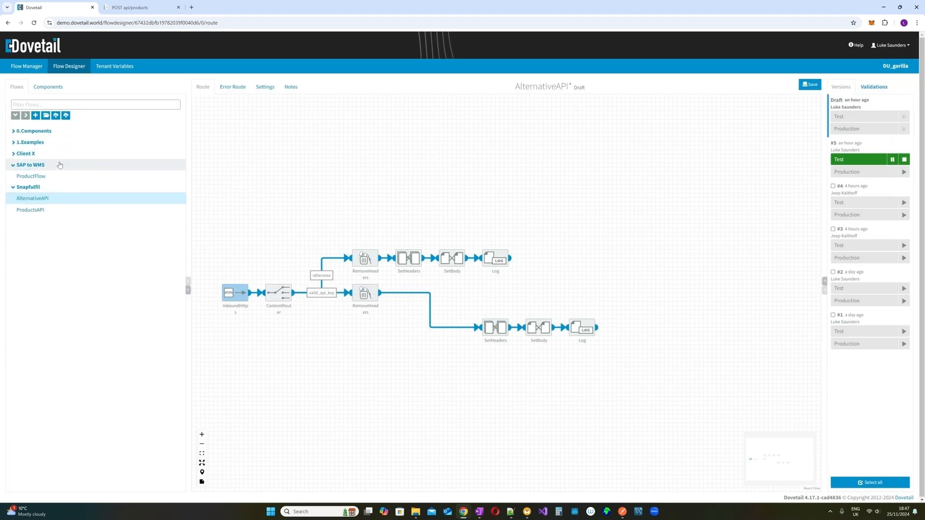
pyautogui.click(49, 155)
pyautogui.click(50, 154)
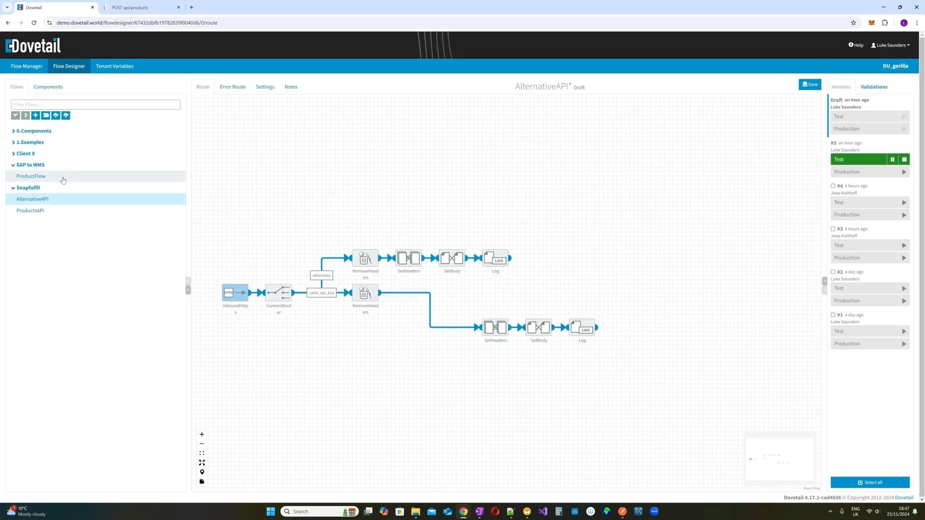
pyautogui.click(63, 177)
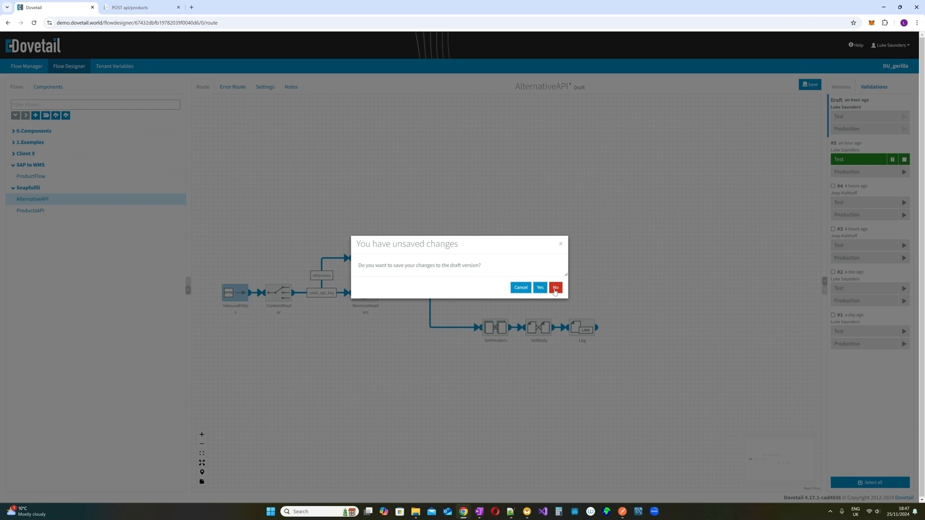
pyautogui.click(555, 289)
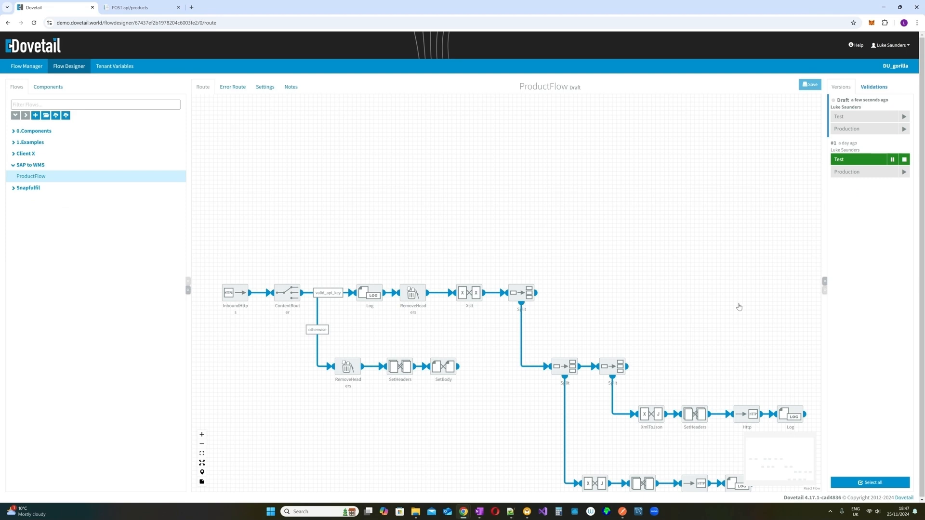
# - Paste the AlternativeAPI test endpoint as the upper Http step's URL
pyautogui.doubleClick(749, 320)
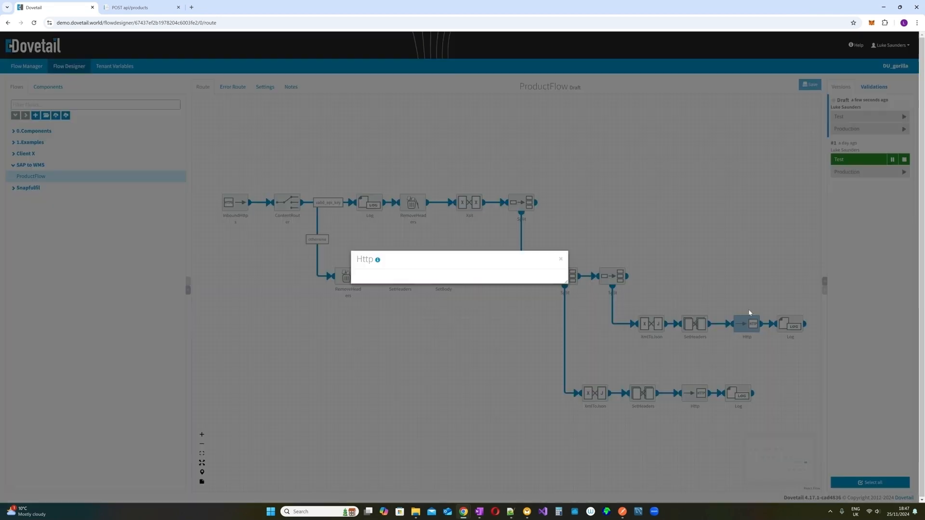
pyautogui.hotkey('ctrl', 'a')
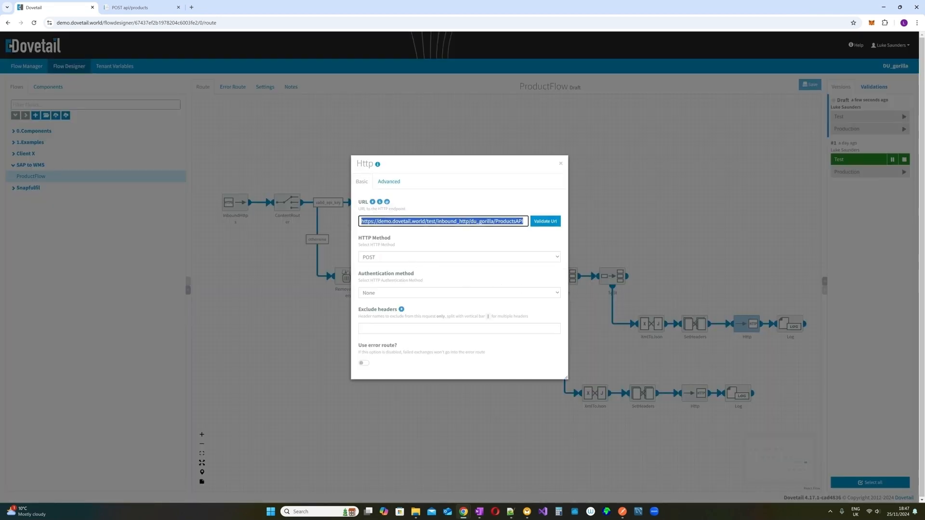
pyautogui.hotkey('ctrl', 'v')
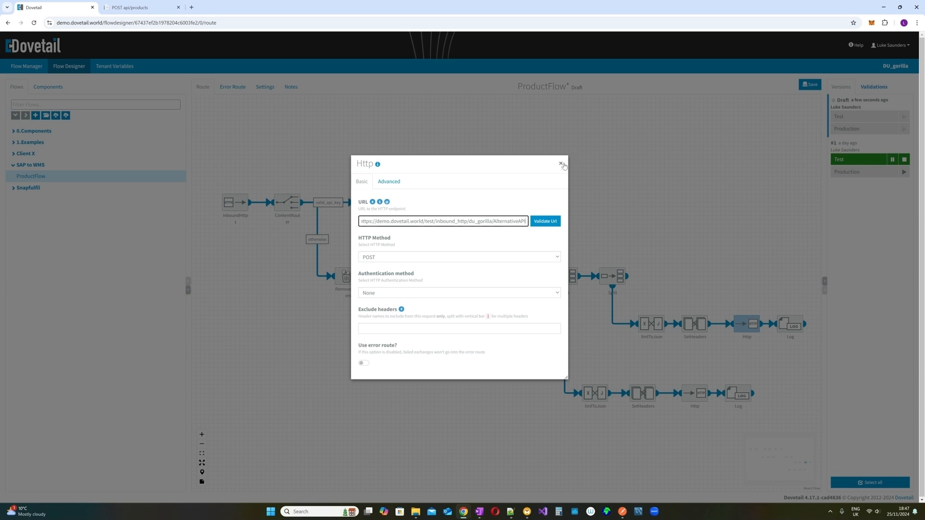
pyautogui.click(561, 164)
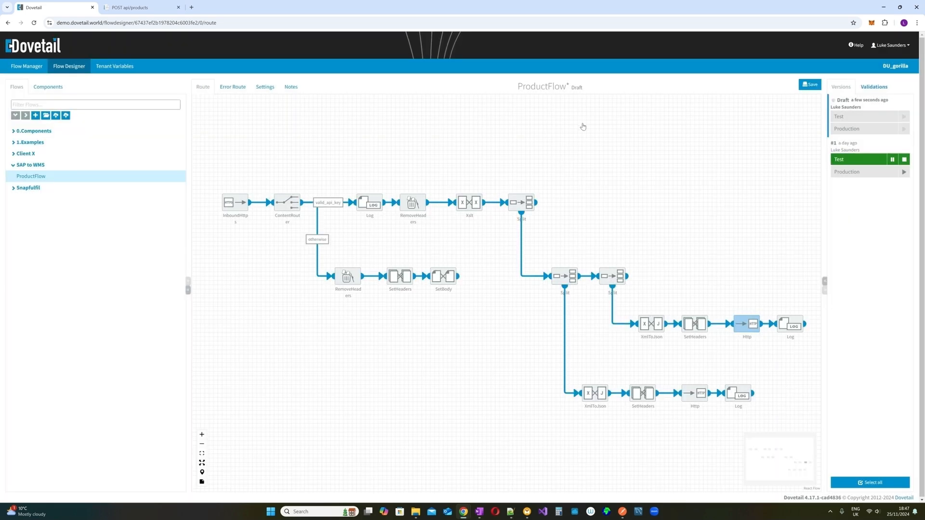
pyautogui.moveTo(797, 327)
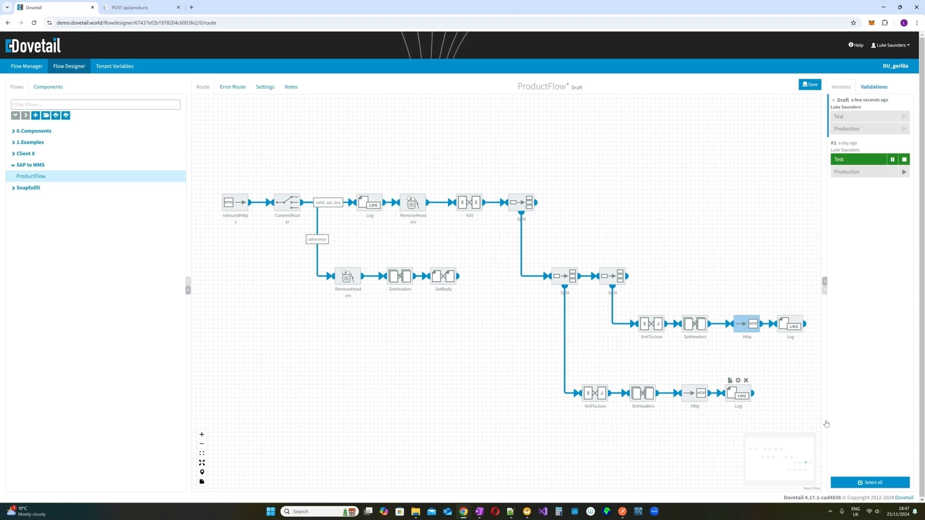
pyautogui.click(269, 89)
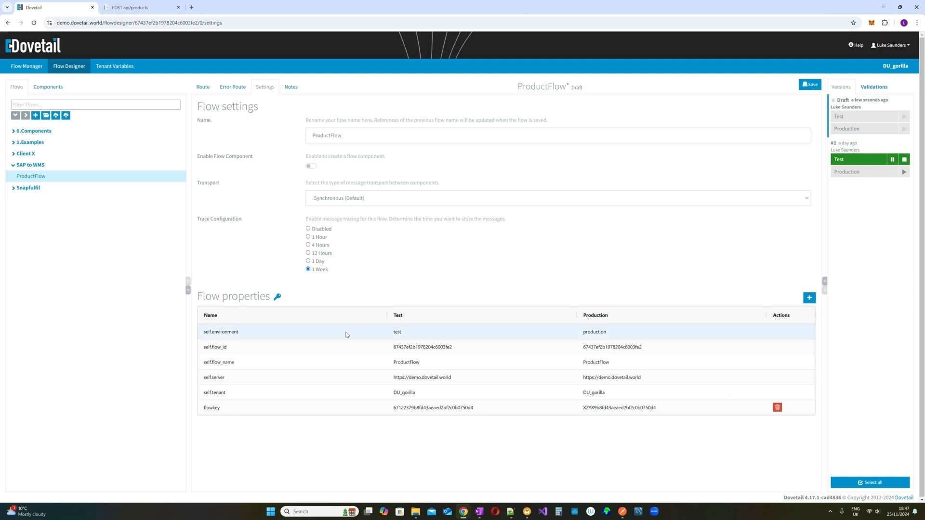
pyautogui.click(205, 88)
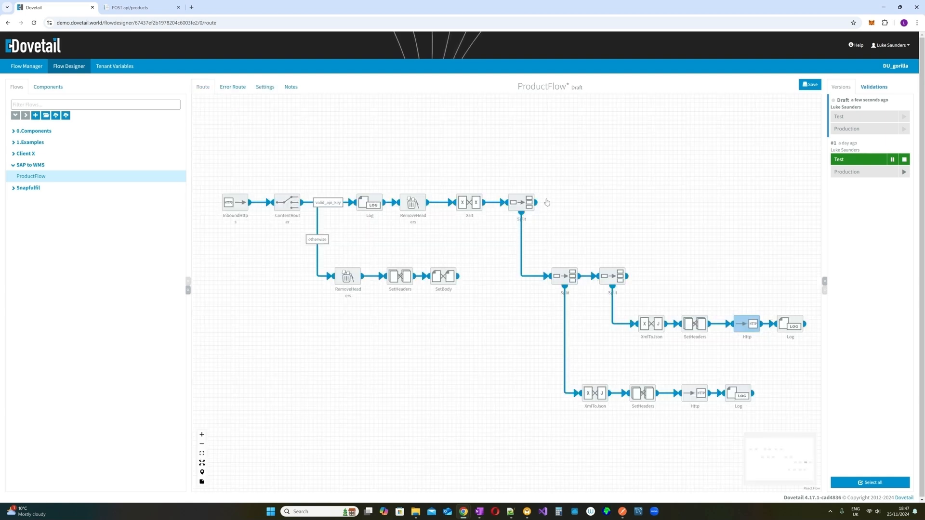
# - Filter components by 'set' and add a SetHeaders step after the first Split
pyautogui.click(48, 87)
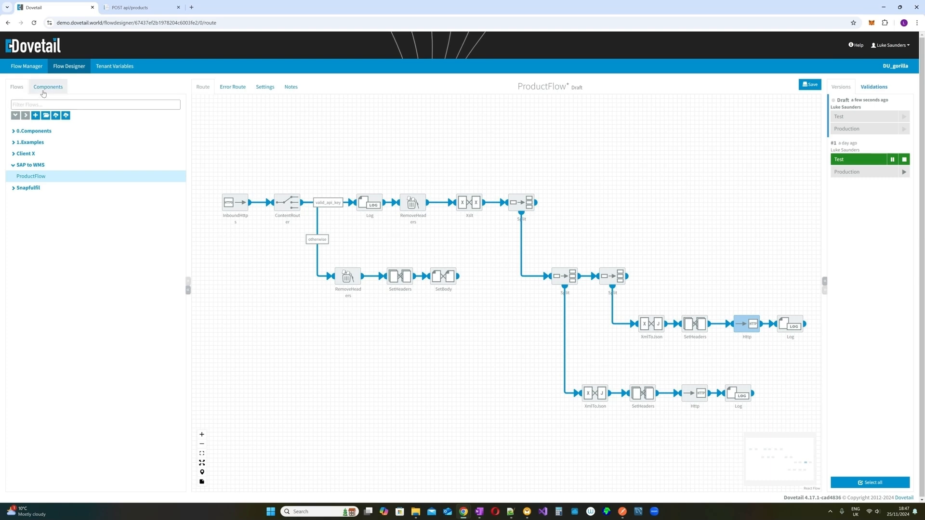
pyautogui.write('log')
pyautogui.doubleClick(16, 105)
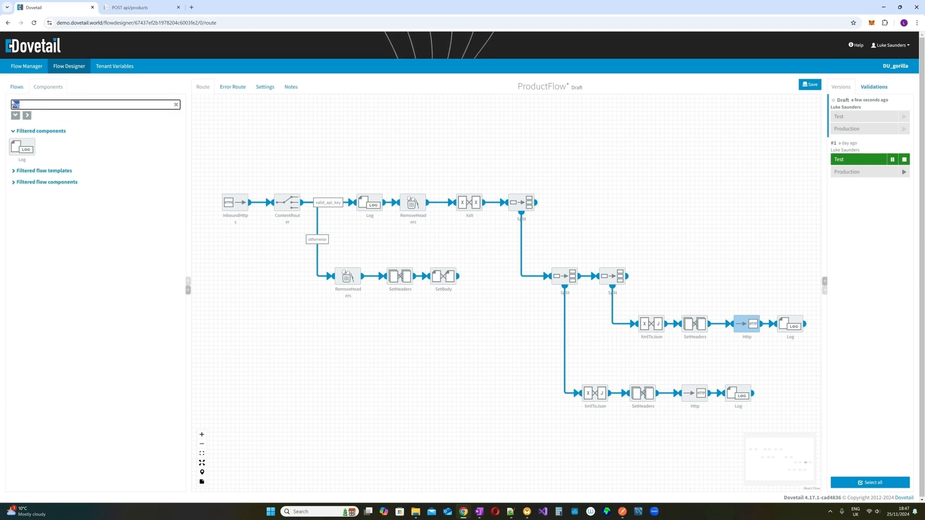
pyautogui.write('set')
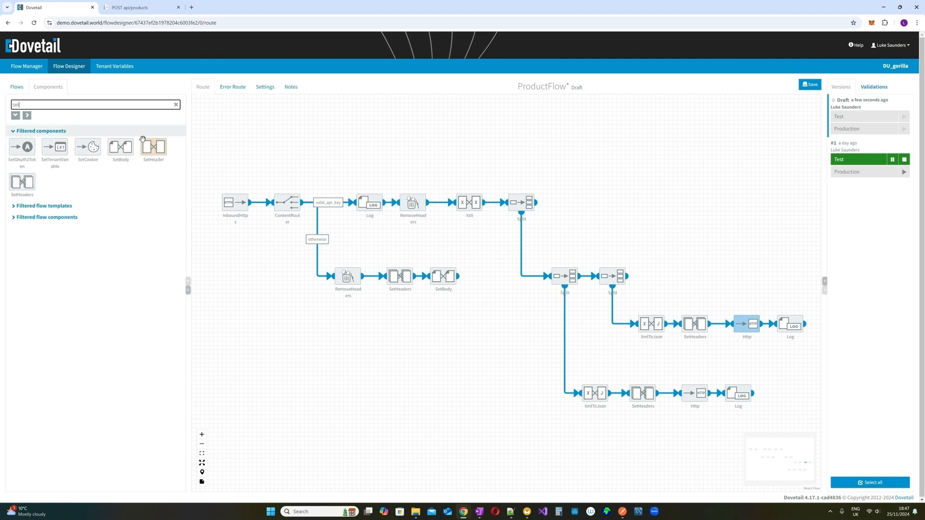
pyautogui.moveTo(22, 183); pyautogui.dragTo(568, 204)
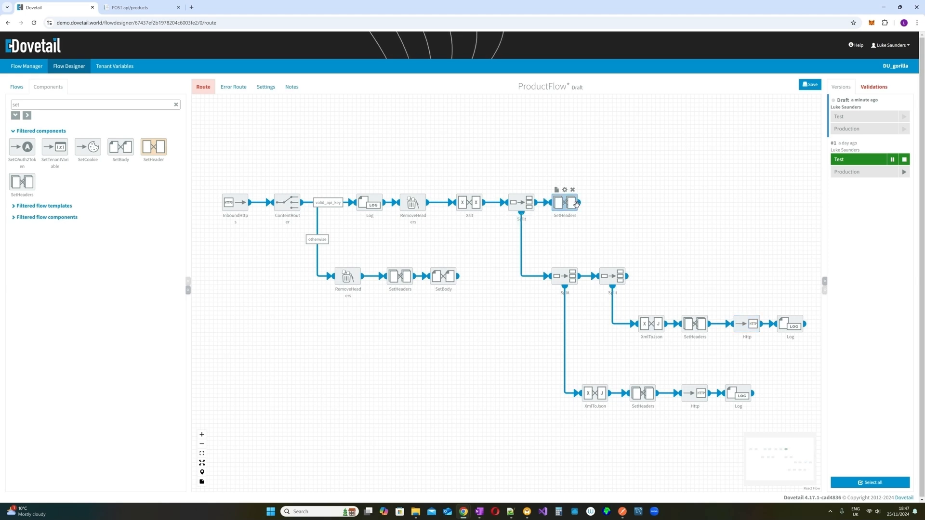
# - Add a SetBody step after the new SetHeaders, followed by a Log step
pyautogui.doubleClick(15, 104)
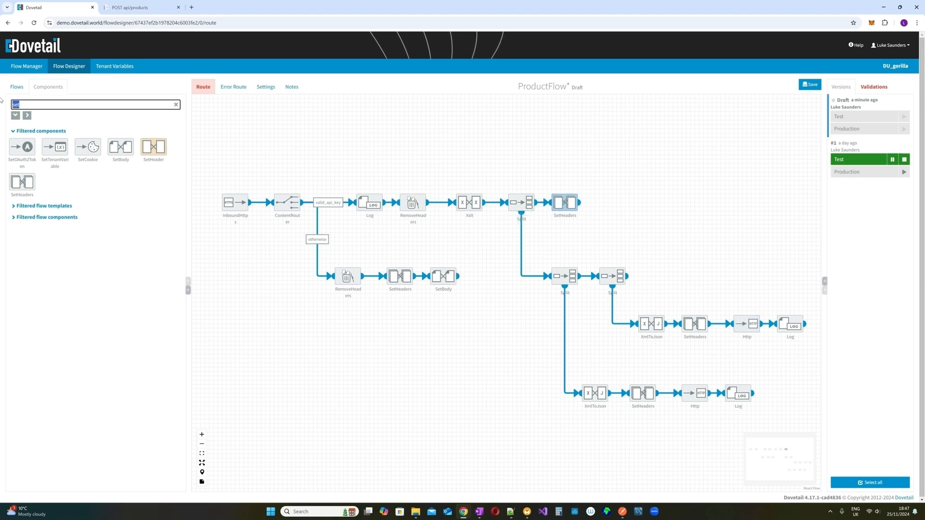
pyautogui.write('sert')
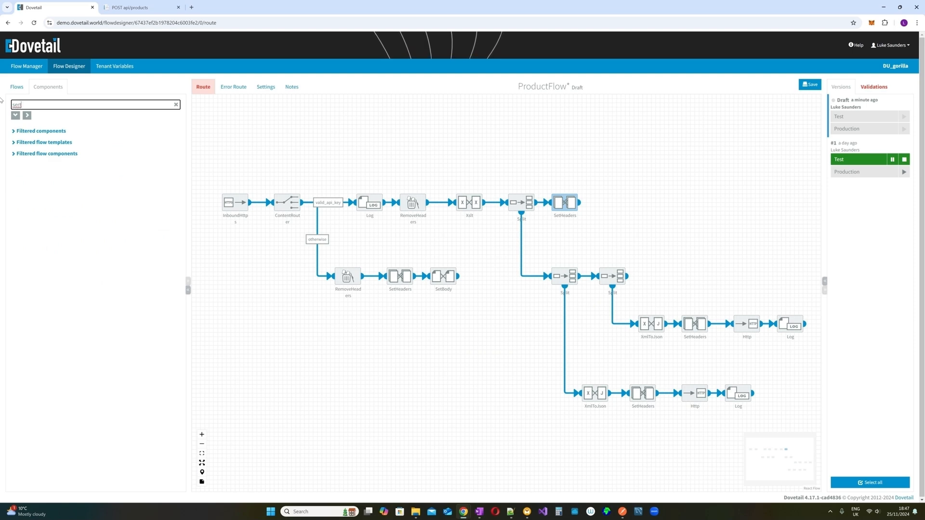
pyautogui.press('BackSpace')
pyautogui.press('BackSpace')
pyautogui.press('BackSpace')
pyautogui.press('BackSpace')
pyautogui.write('body')
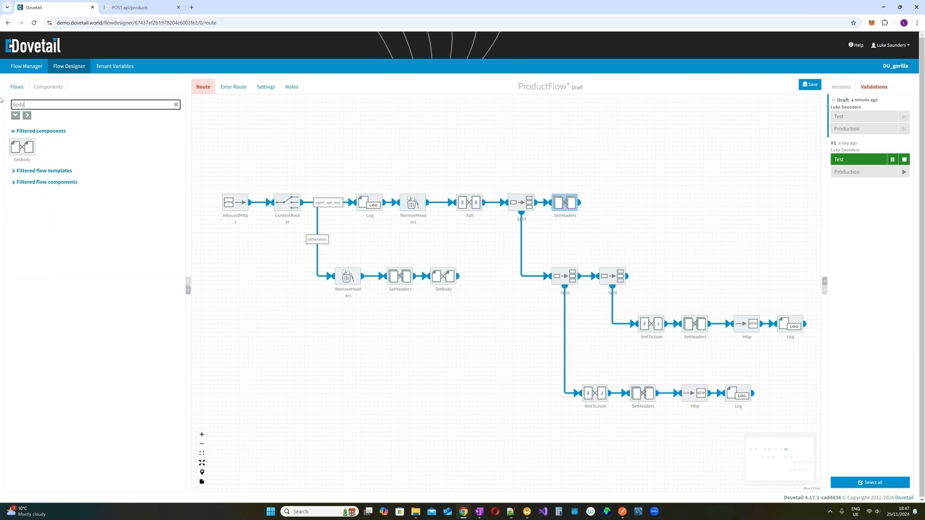
pyautogui.moveTo(22, 146); pyautogui.dragTo(594, 205)
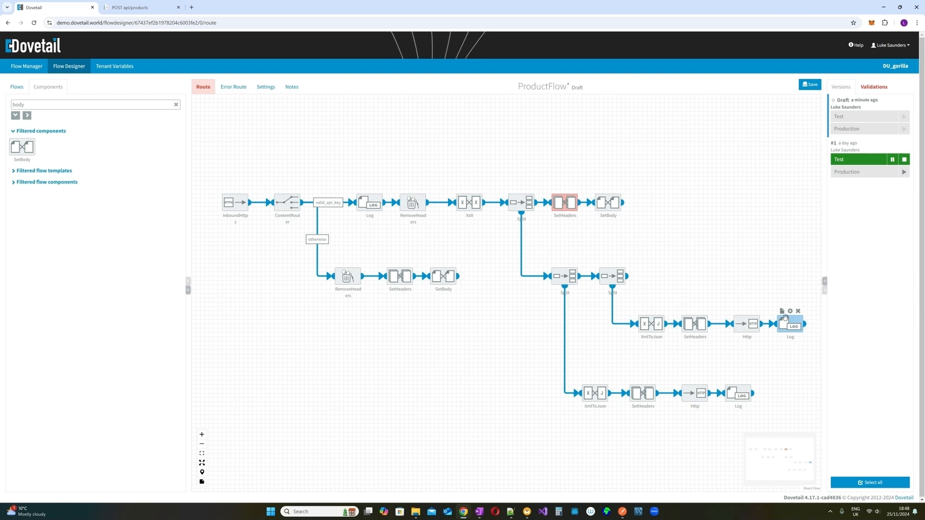
pyautogui.moveTo(790, 323); pyautogui.dragTo(641, 203)
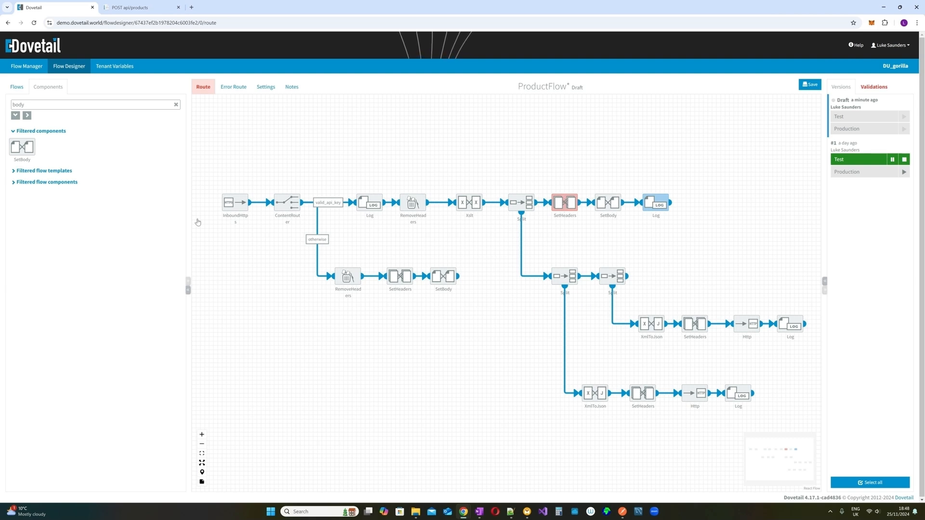
pyautogui.moveTo(417, 215)
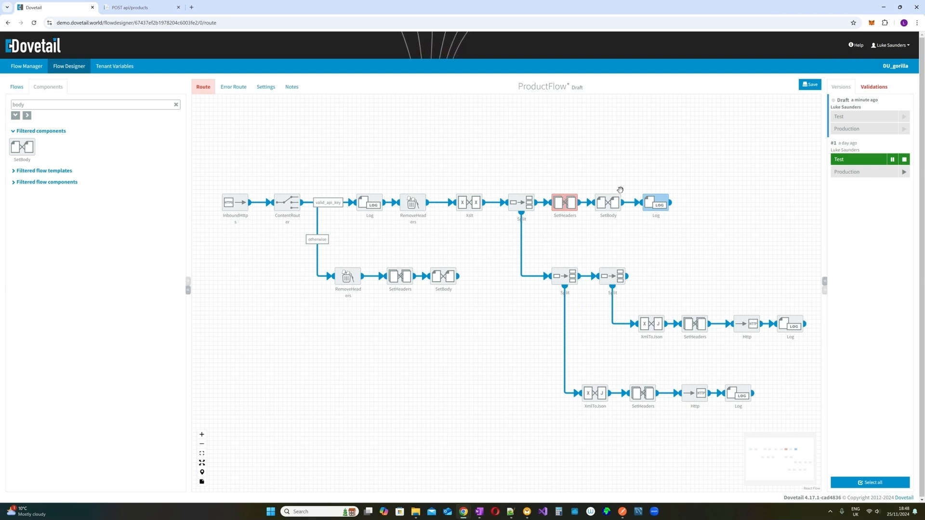
# - Replace the faulty main-path SetHeaders with a copy of the otherwise-branch SetHeaders
pyautogui.moveTo(638, 203)
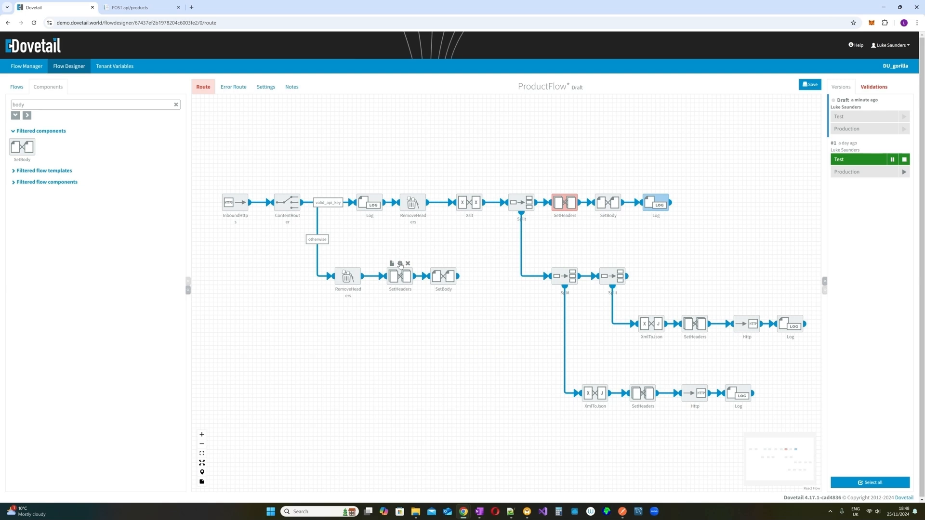
pyautogui.click(400, 264)
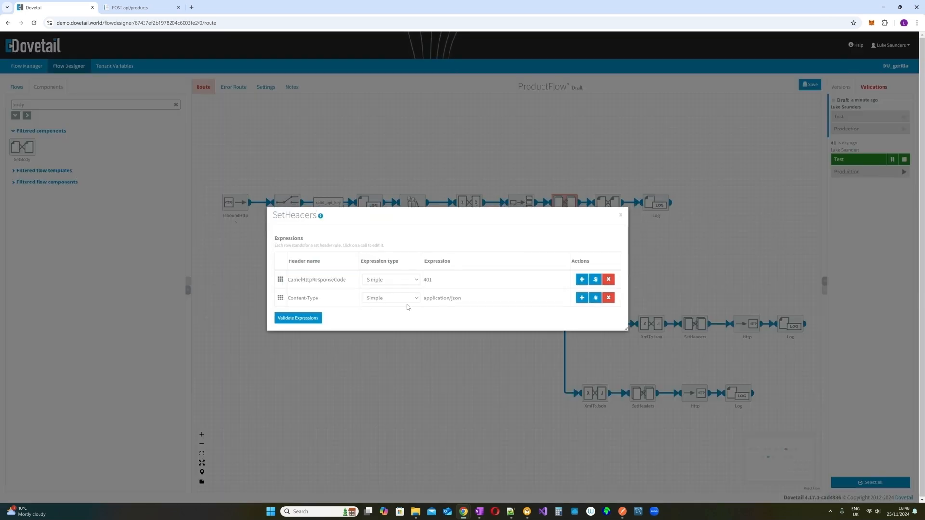
pyautogui.click(620, 215)
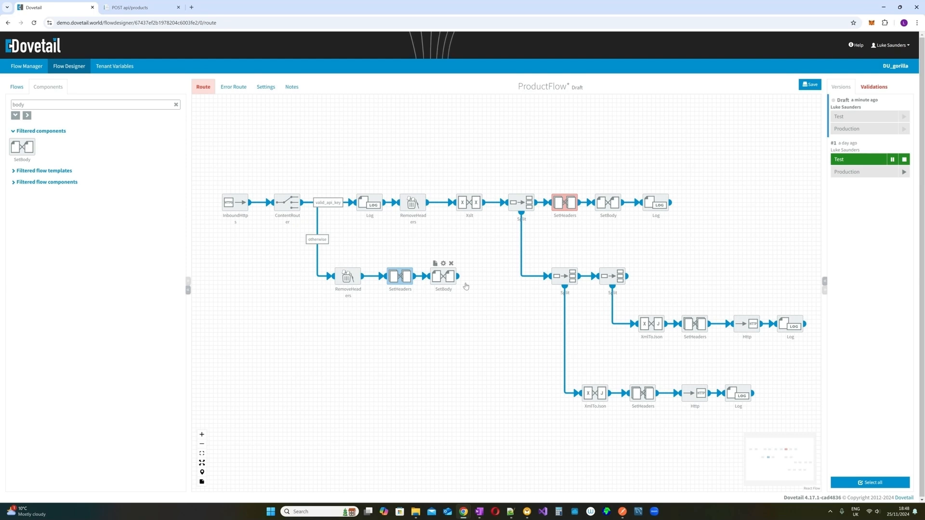
pyautogui.hotkey('ctrl', 'v')
pyautogui.moveTo(412, 291); pyautogui.dragTo(560, 202)
pyautogui.click(573, 190)
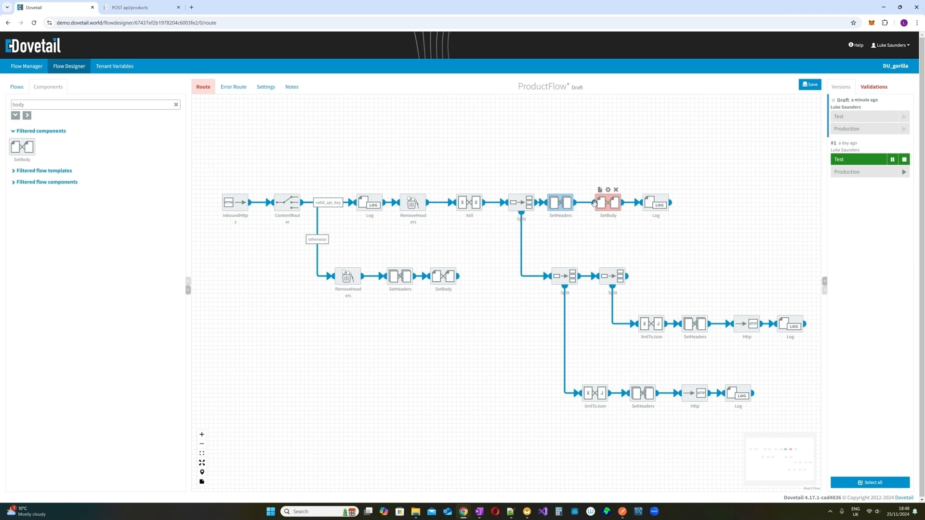
# - Set the new SetHeaders' CamelHttpResponseCode to 200 and open the following SetBody's settings
pyautogui.doubleClick(566, 199)
pyautogui.click(427, 280)
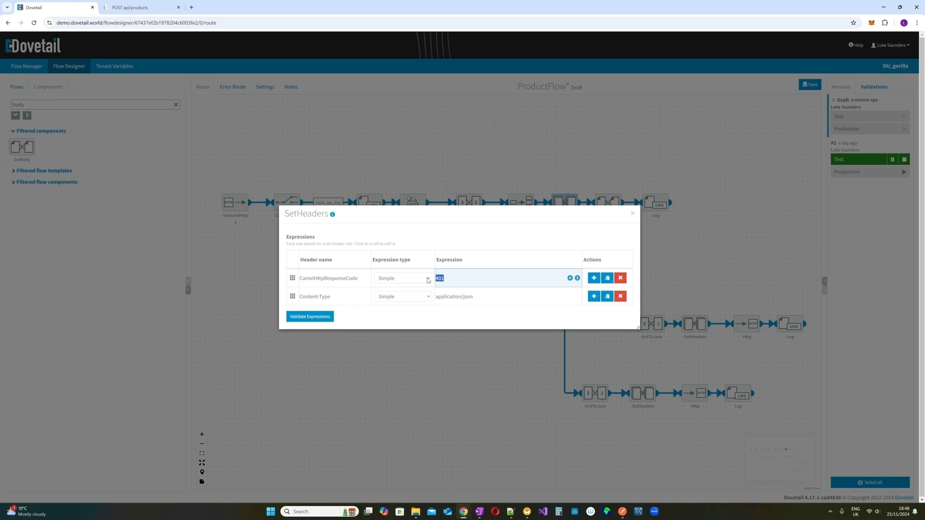
pyautogui.write('200')
pyautogui.click(632, 214)
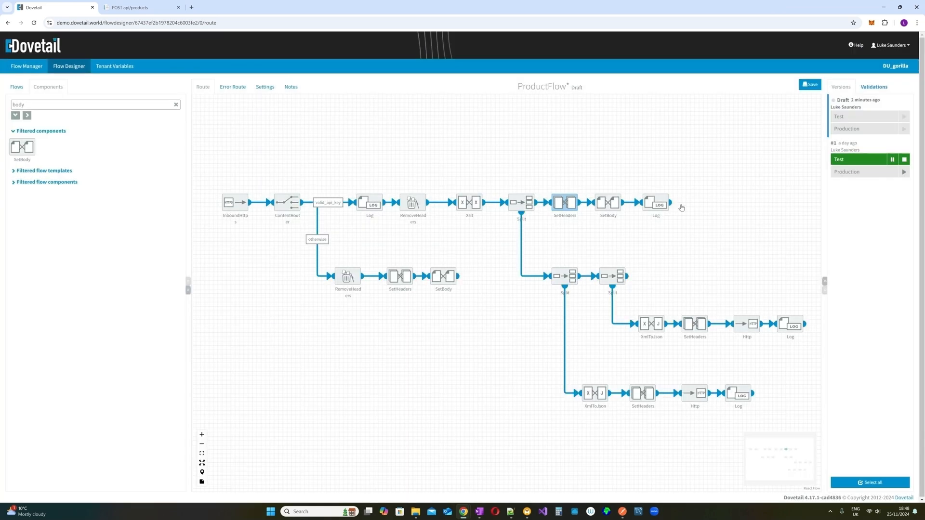
pyautogui.doubleClick(608, 201)
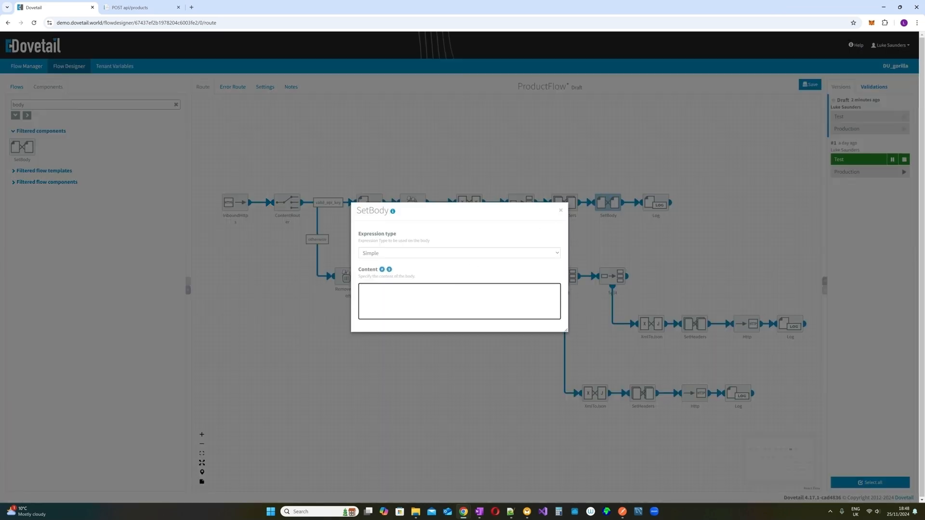
# - Set the main-path SetBody to Simple content {"error":"Data processed successfully"} and save the draft
pyautogui.click(426, 250)
pyautogui.click(426, 250)
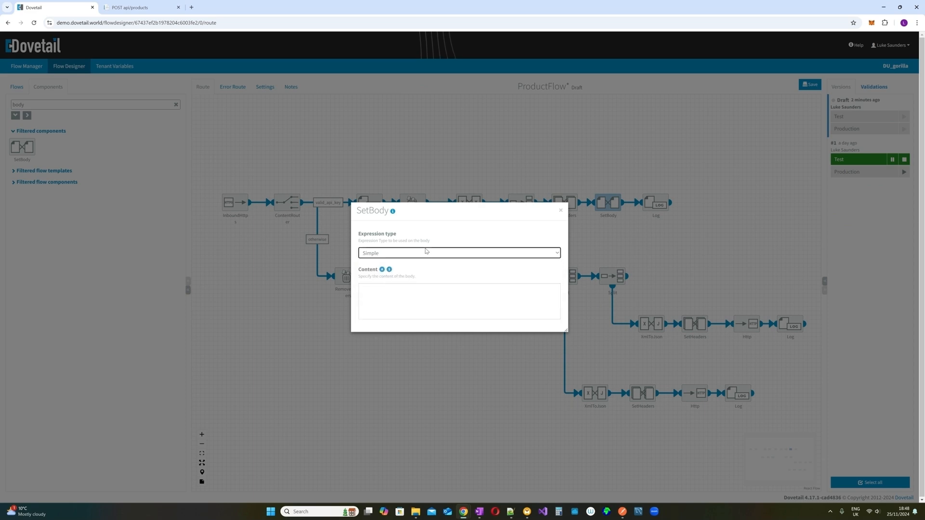
pyautogui.click(362, 289)
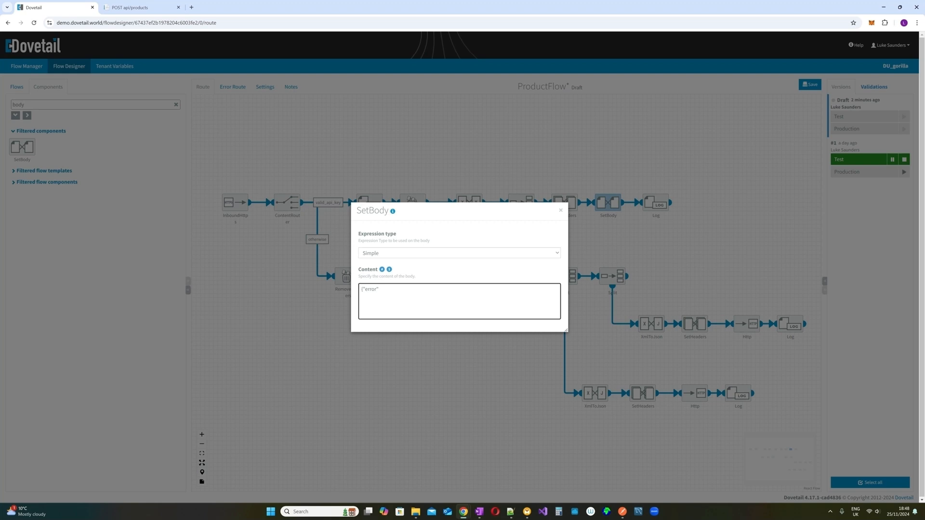
pyautogui.write(':"')
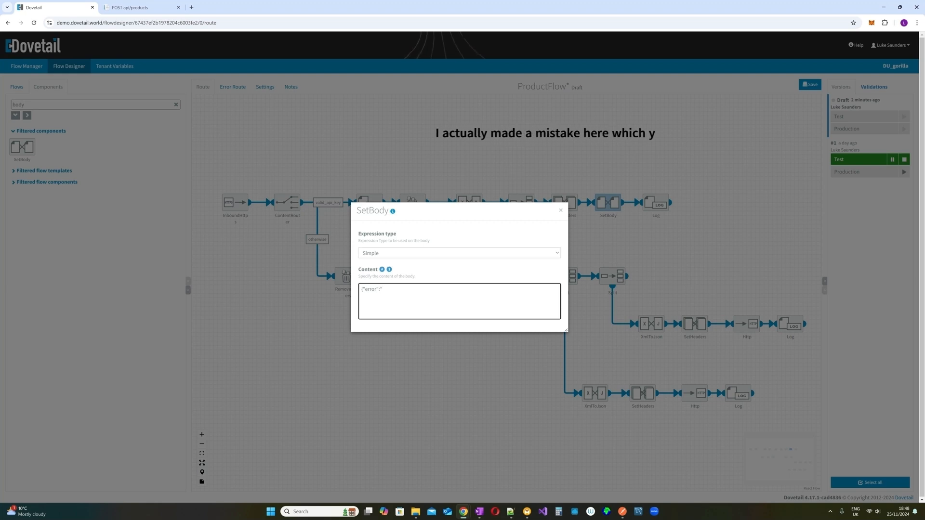
pyautogui.write('Data')
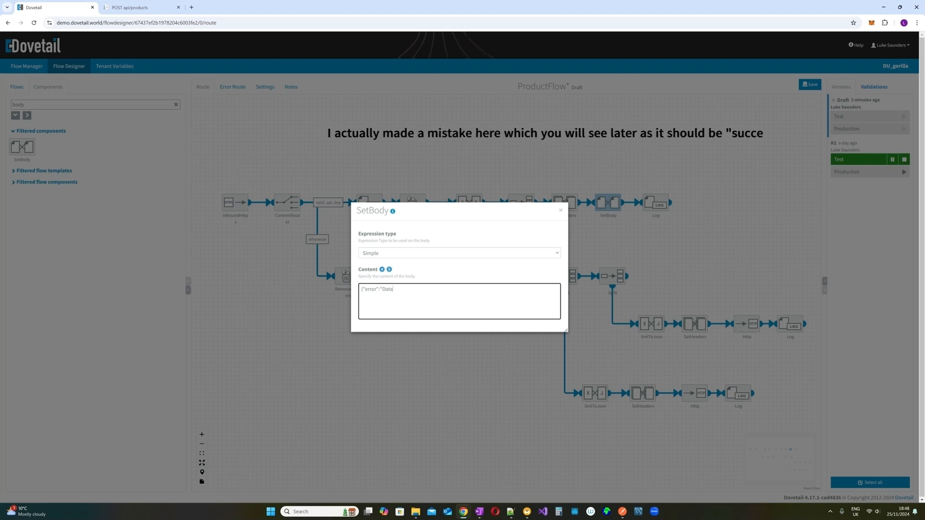
pyautogui.write(' process')
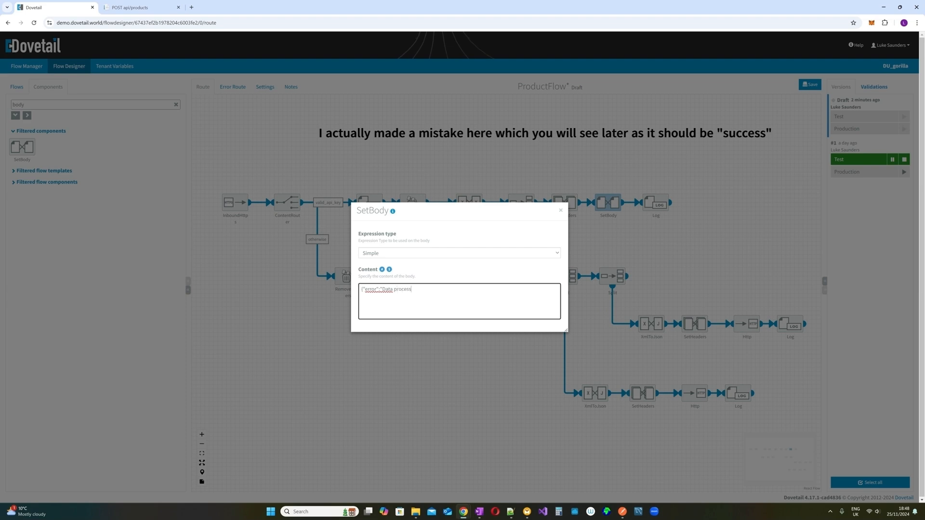
pyautogui.write('ed successfully')
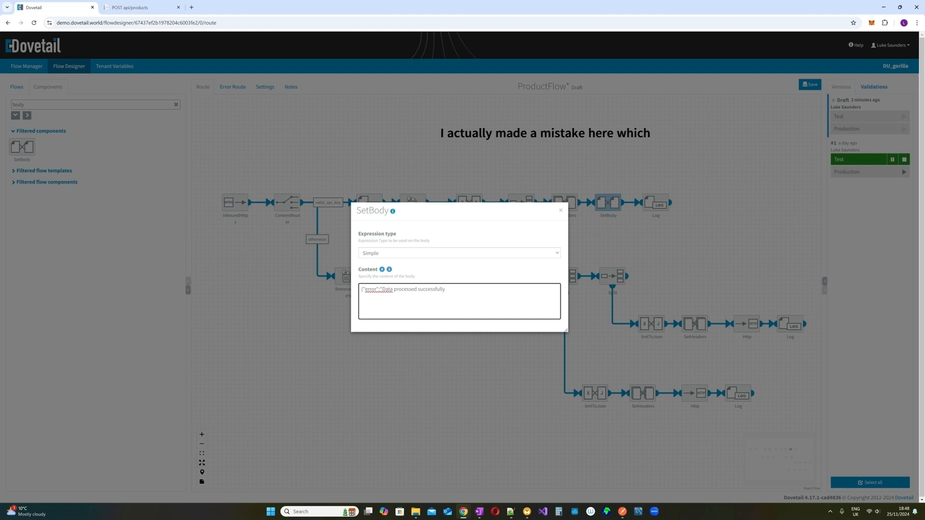
pyautogui.write('"')
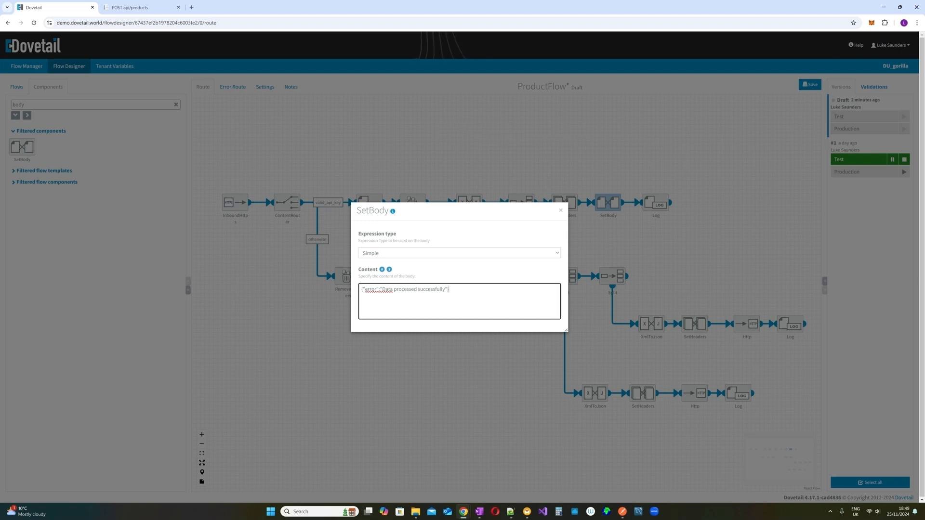
pyautogui.click(560, 210)
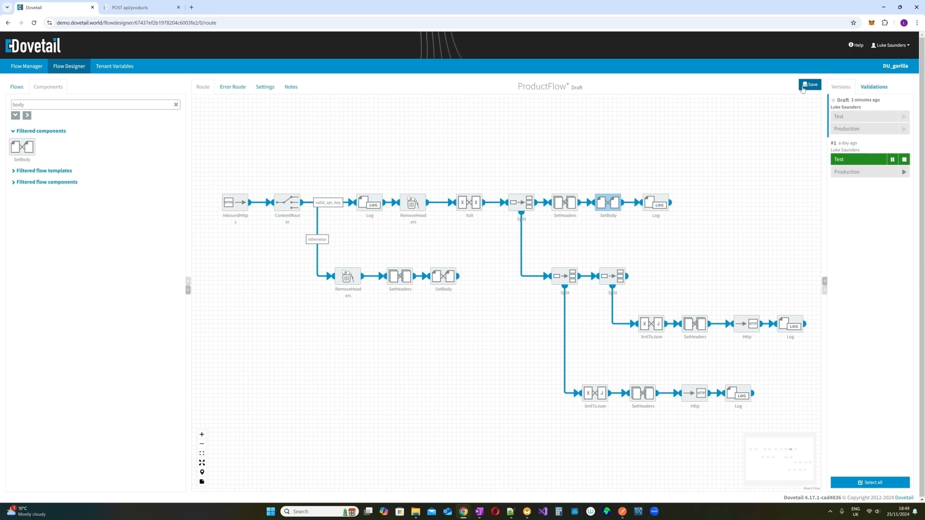
pyautogui.click(808, 86)
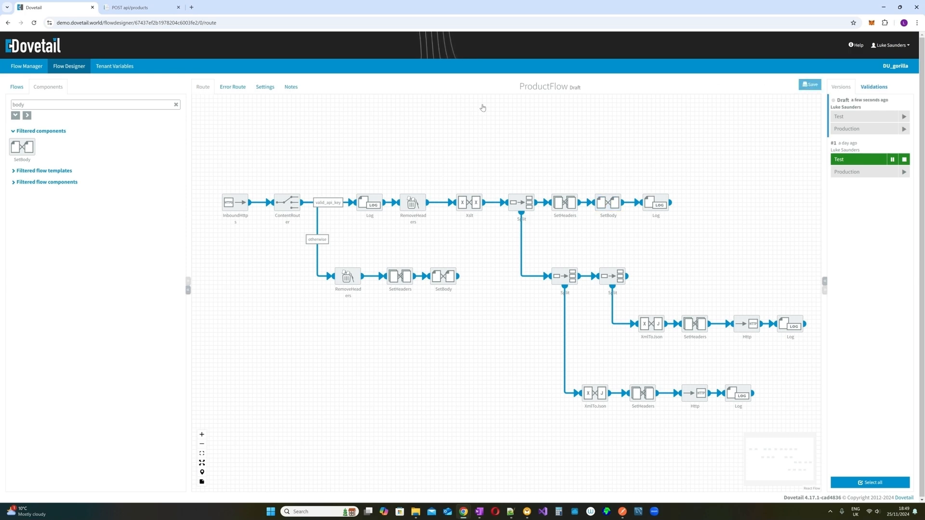
# - Clear the Components filter box and check the Split's //Product expression
pyautogui.click(175, 104)
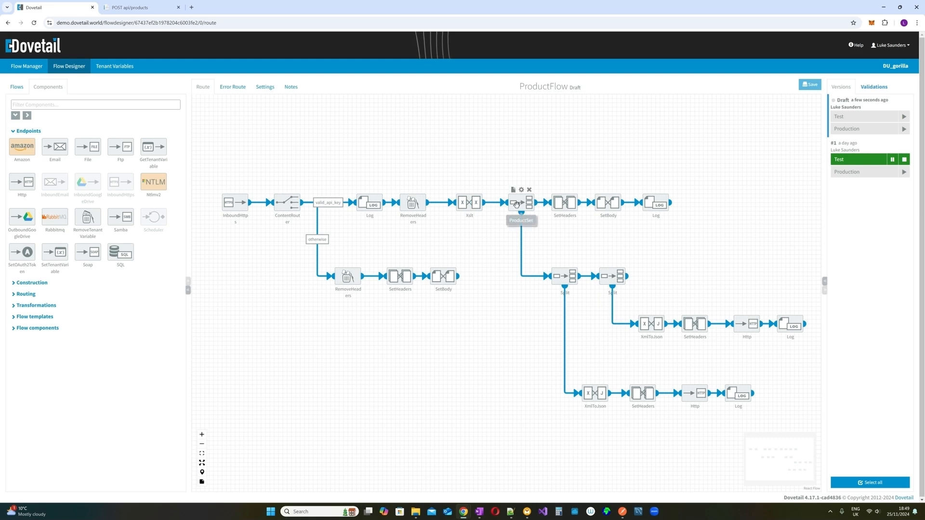
pyautogui.moveTo(561, 273)
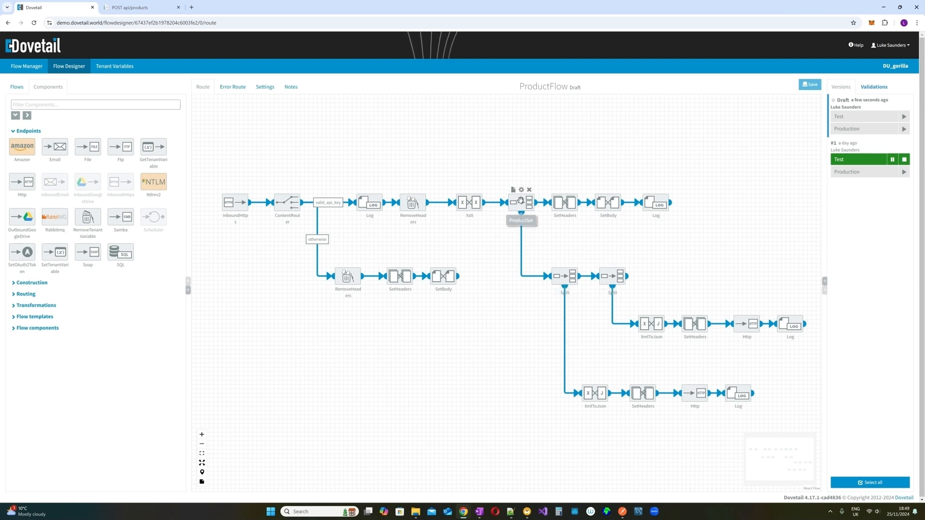
pyautogui.click(566, 264)
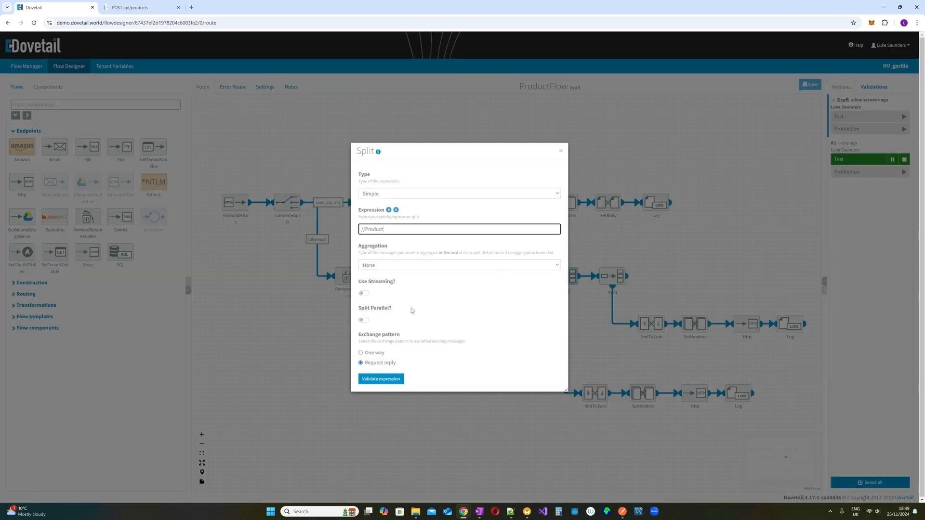
pyautogui.click(560, 151)
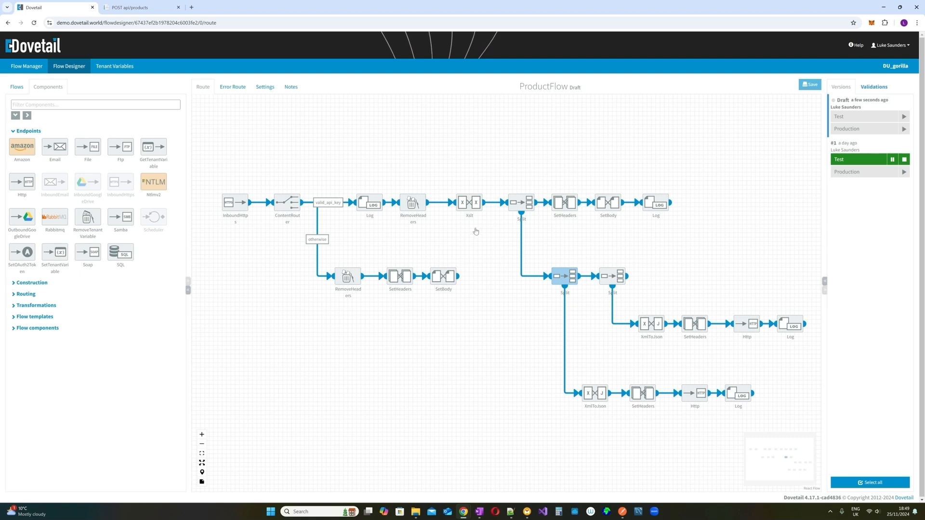
# - Place RemoveHeaders after the Split, shift SetHeaders, SetBody and Log right, and connect them
pyautogui.click(414, 202)
pyautogui.moveTo(414, 202); pyautogui.dragTo(551, 224)
pyautogui.moveTo(552, 175); pyautogui.dragTo(688, 219)
pyautogui.moveTo(567, 199); pyautogui.dragTo(620, 202)
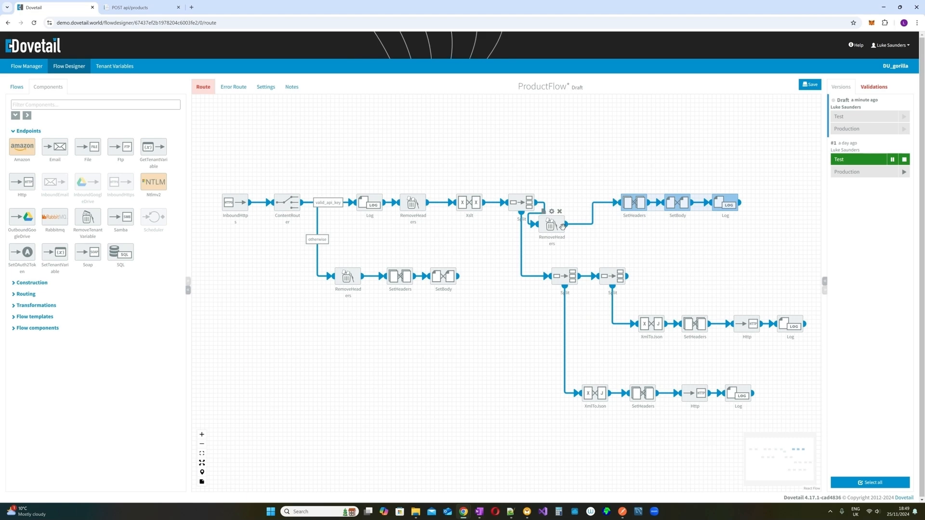
pyautogui.moveTo(560, 224); pyautogui.dragTo(582, 203)
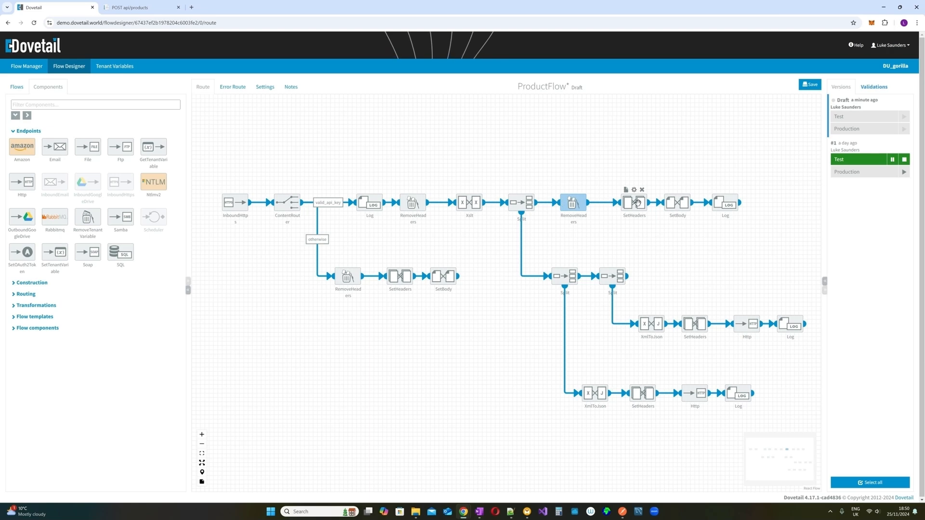
pyautogui.moveTo(630, 206); pyautogui.dragTo(622, 206)
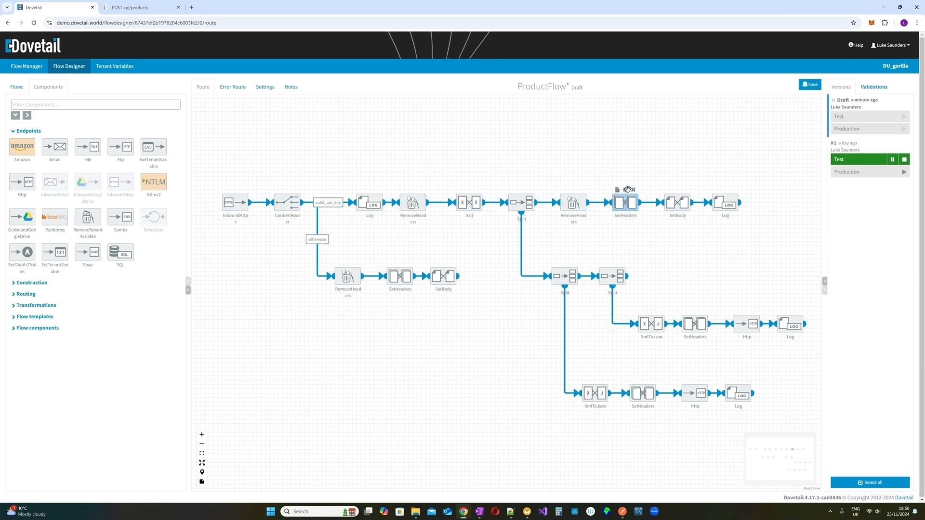
# - Verify the SetHeaders and SetBody settings, then save the ProductFlow draft with Ctrl+S
pyautogui.click(625, 190)
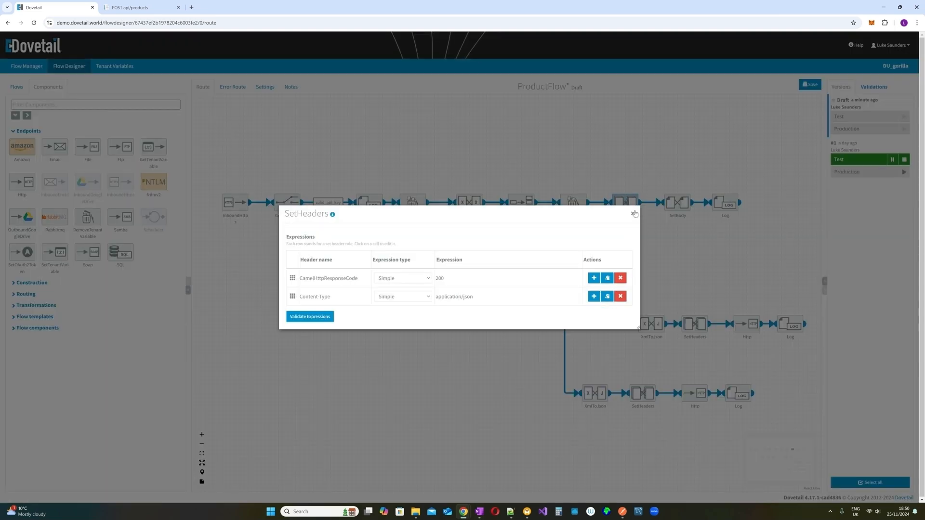
pyautogui.click(633, 213)
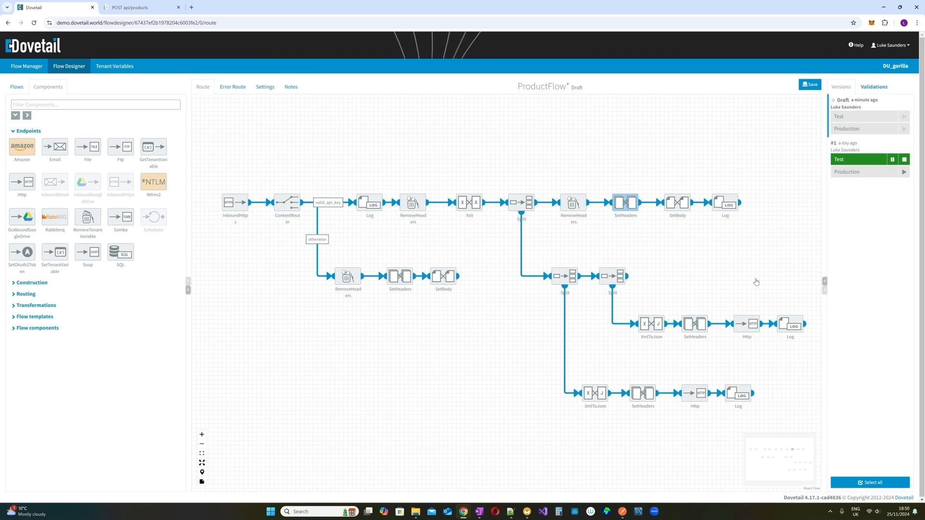
pyautogui.click(677, 190)
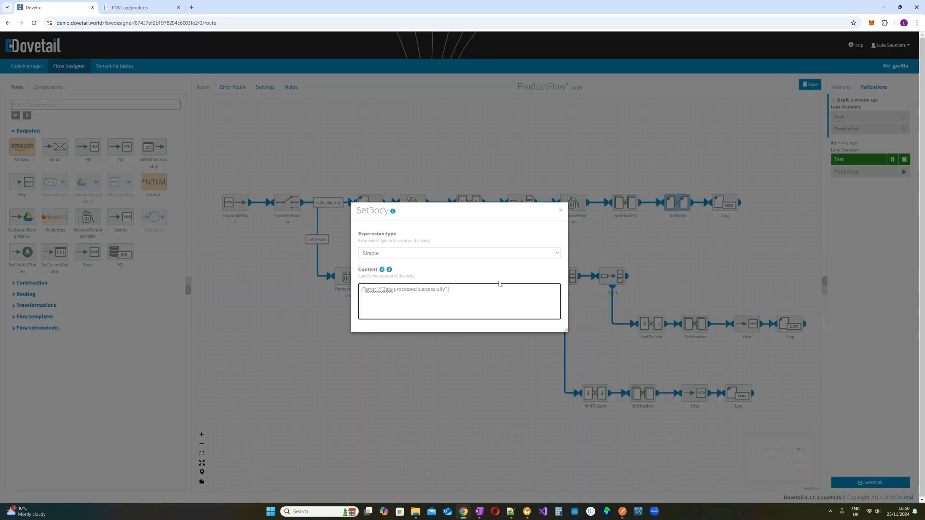
pyautogui.hotkey('ctrl', 'a')
pyautogui.click(561, 211)
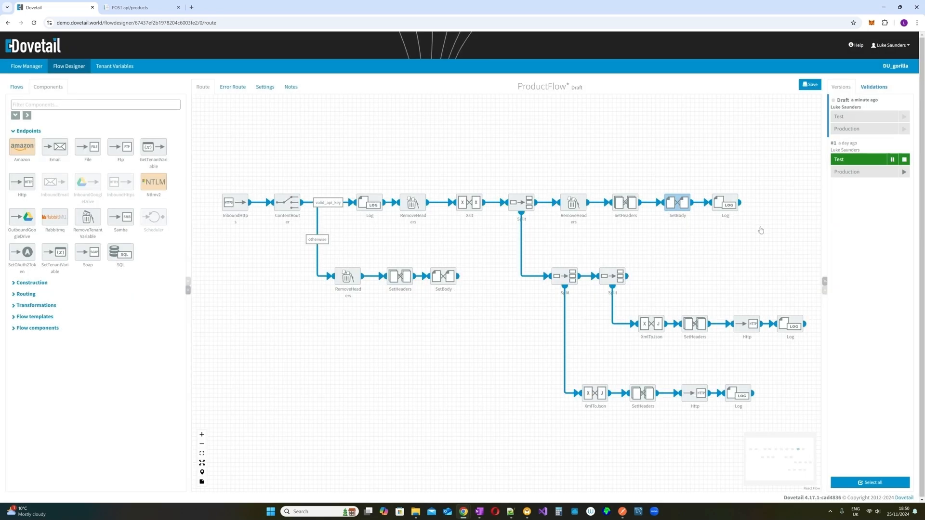
pyautogui.moveTo(726, 206)
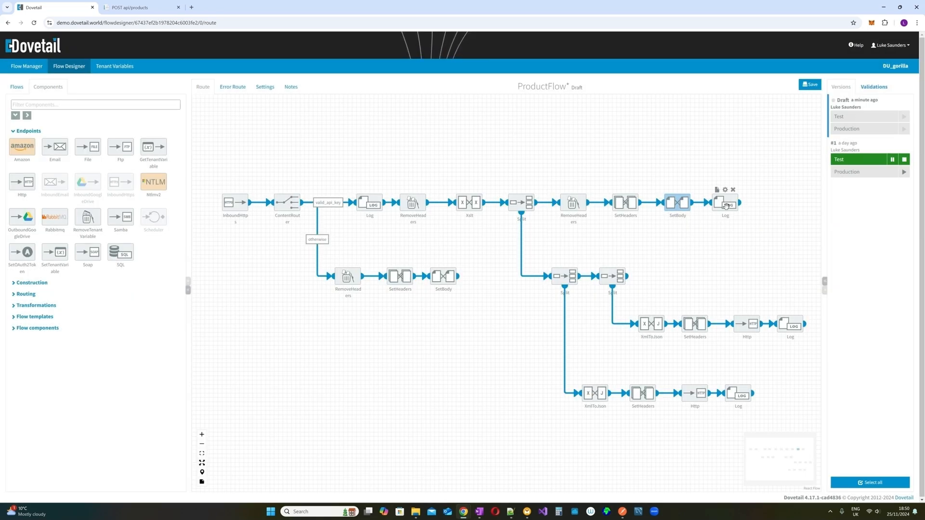
pyautogui.hotkey('ctrl', 's')
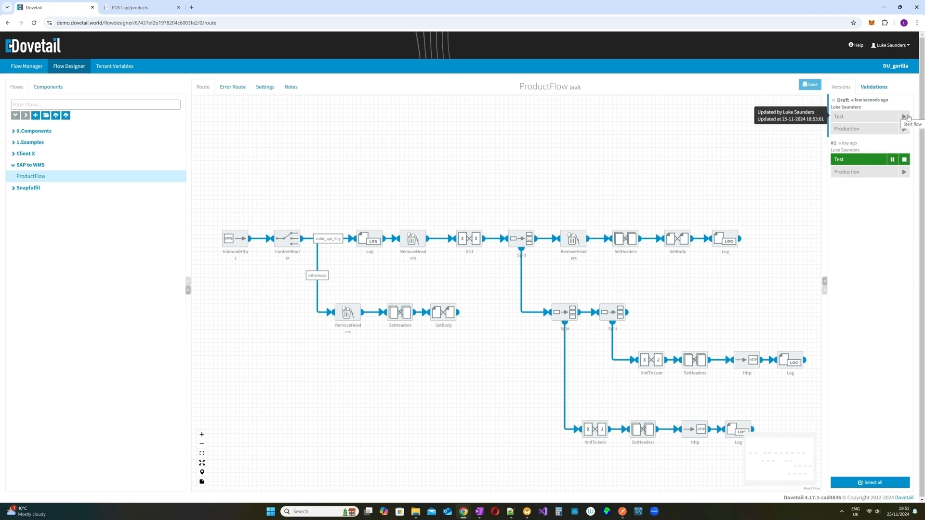
# - Deploy the draft to Test as version 2 with remark 'Version 2 - With API calls'
pyautogui.click(905, 116)
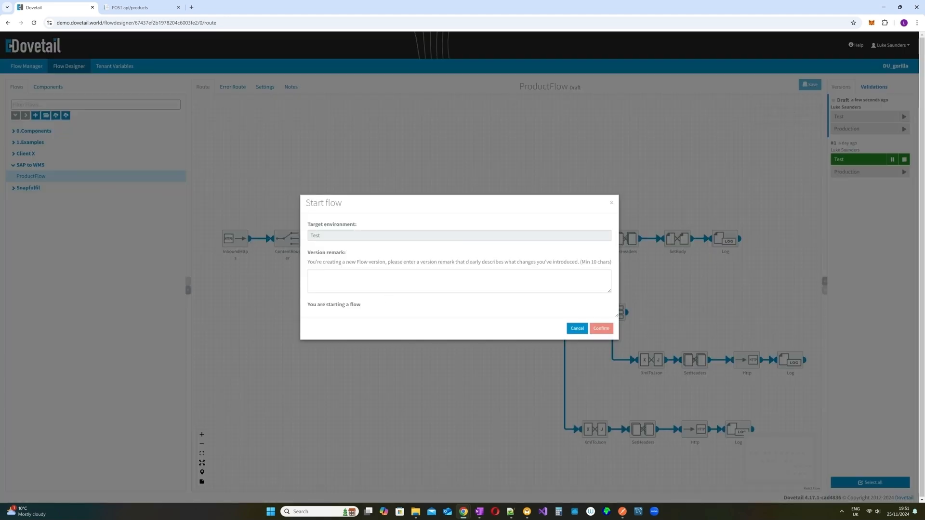
pyautogui.click(314, 278)
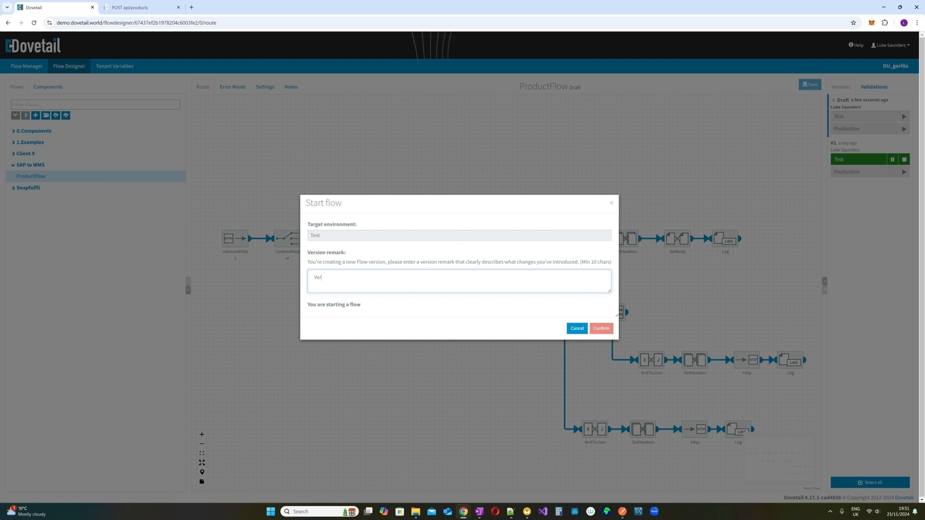
pyautogui.write('Version 2 - With API calls')
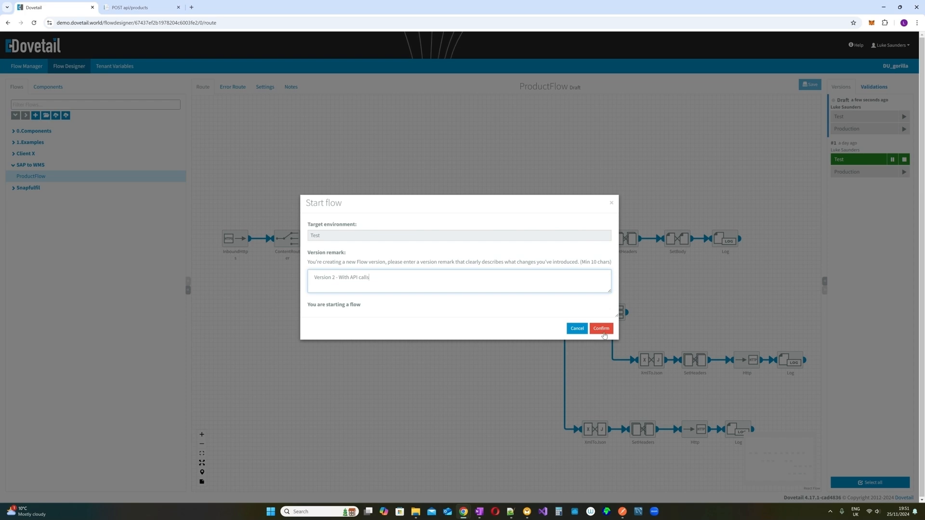
pyautogui.click(604, 335)
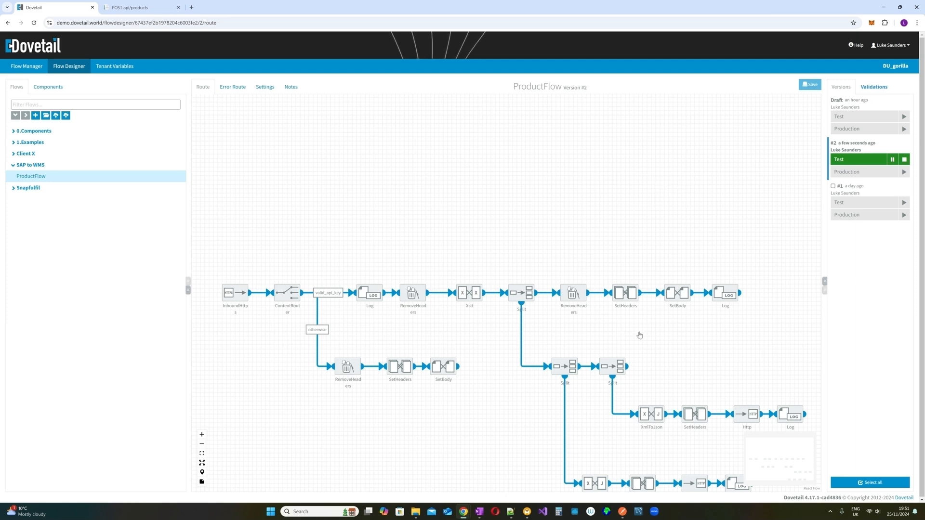
# - In Postman, send the XML product payload with the apikey header to ProductFlow, then minimize Postman
pyautogui.click(621, 513)
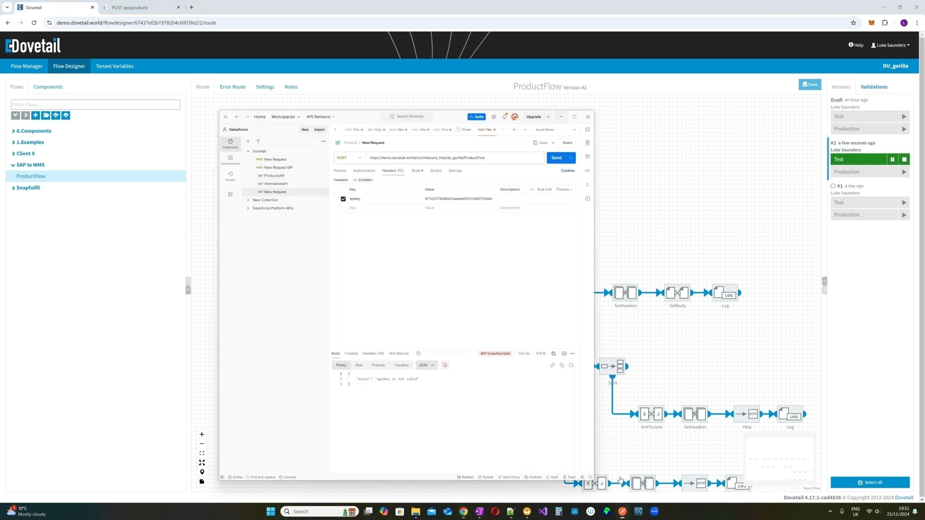
pyautogui.click(486, 125)
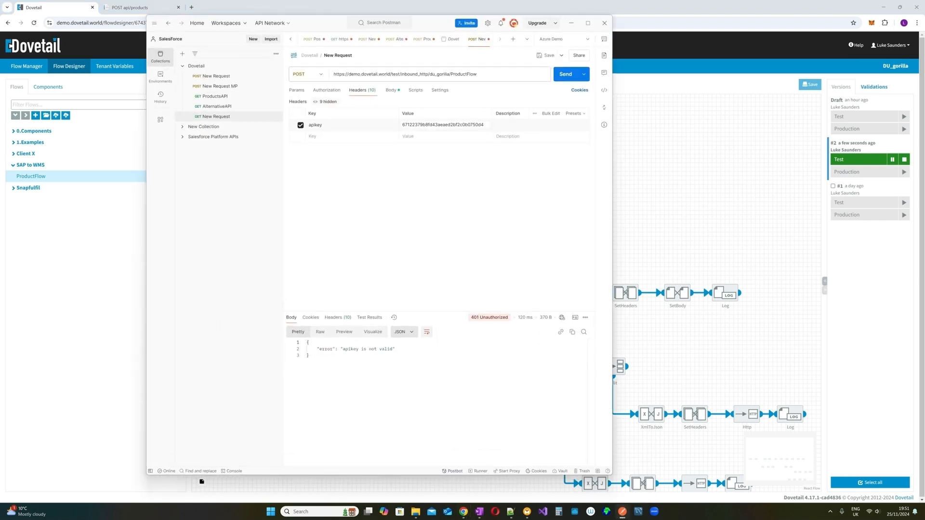
pyautogui.click(391, 90)
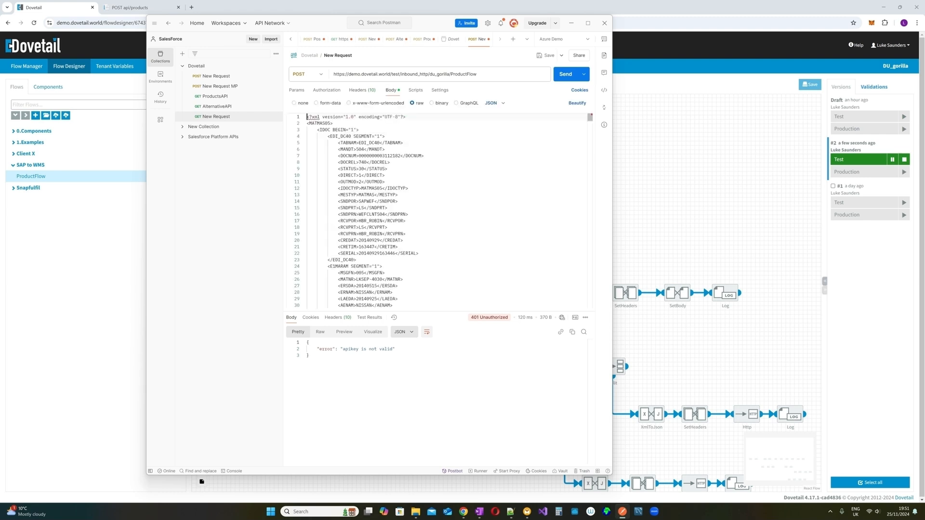
pyautogui.click(563, 75)
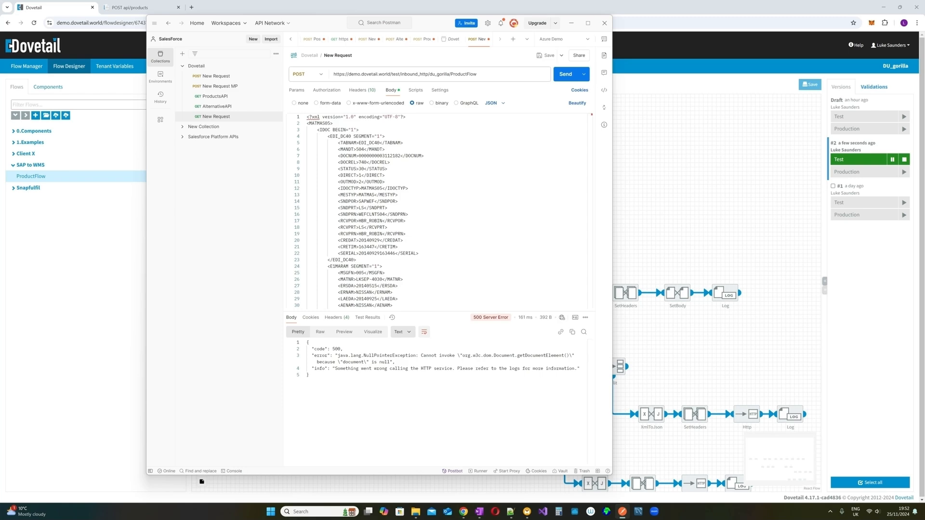
pyautogui.click(570, 23)
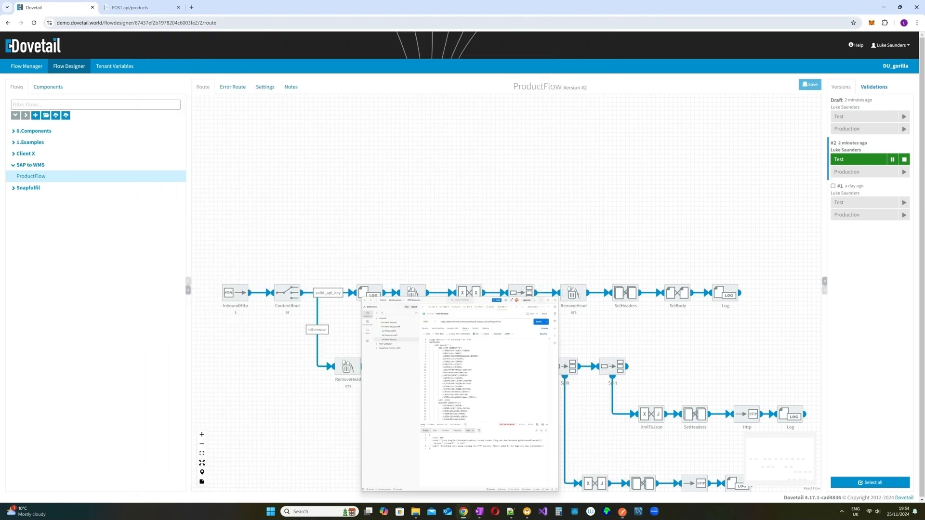
# - Open ProductFlow's Transactions in Flow Manager and expand the latest transaction's steps
pyautogui.click(27, 67)
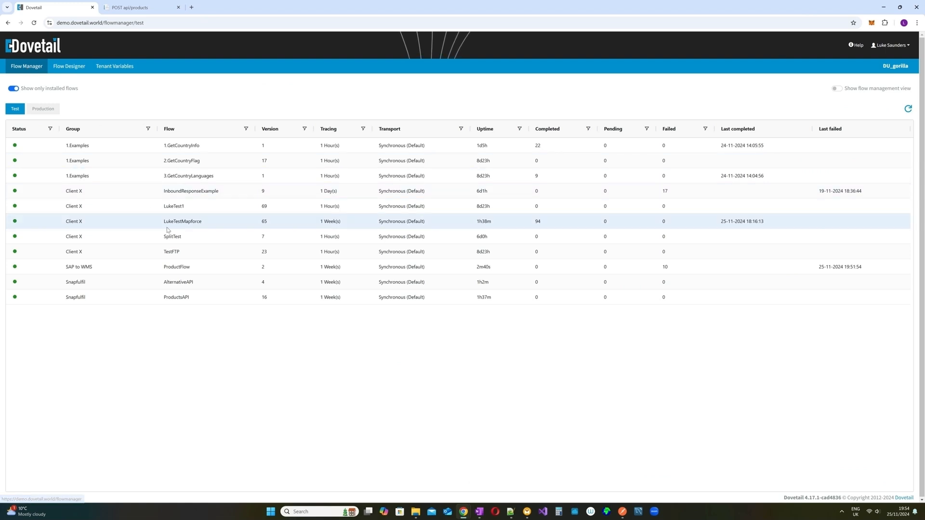
pyautogui.doubleClick(196, 269)
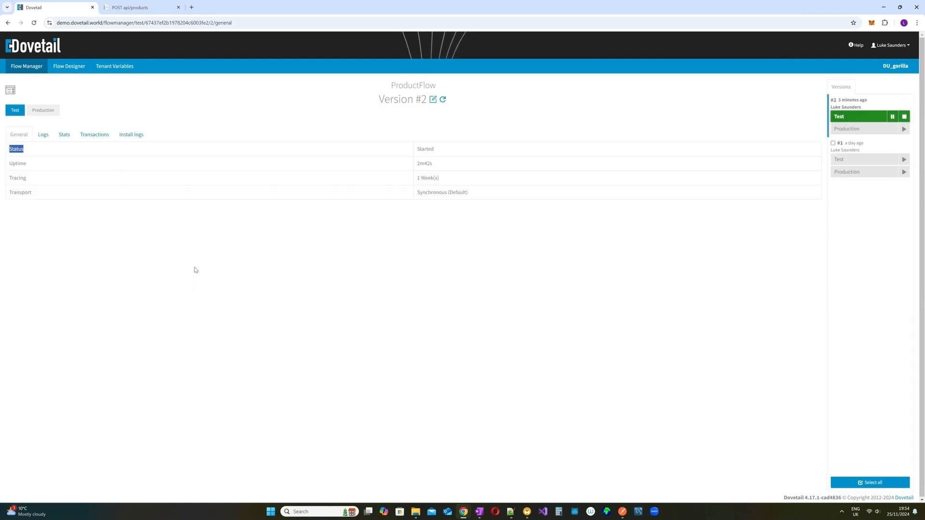
pyautogui.click(95, 137)
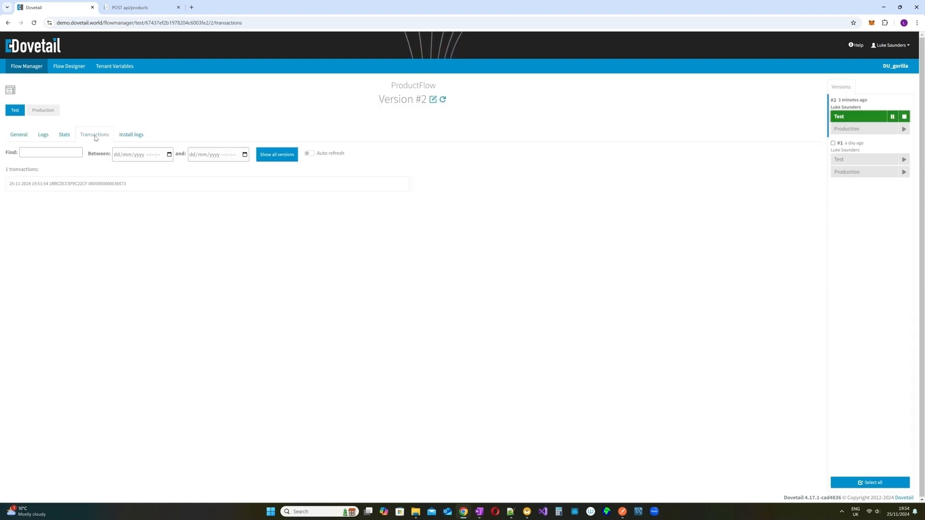
pyautogui.click(84, 183)
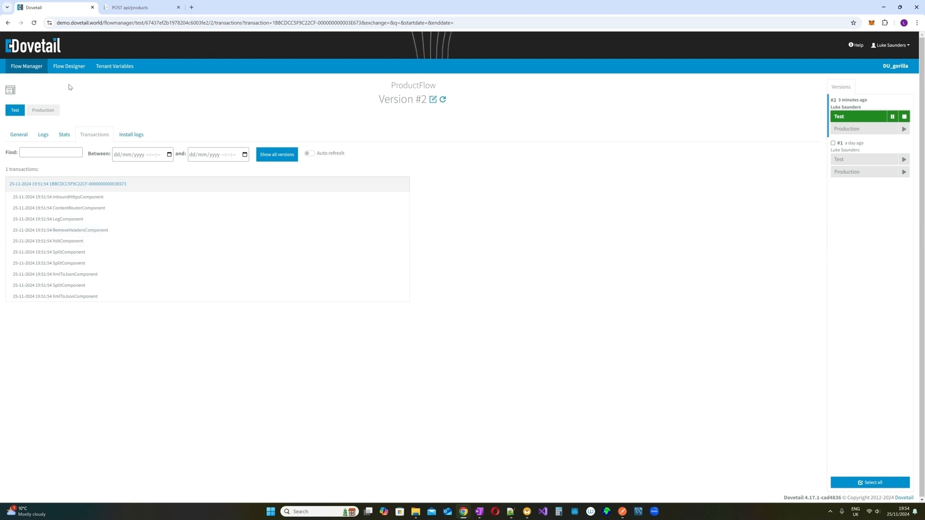
# - Open the ProductFlow Flow Designer in a new browser tab
pyautogui.rightClick(65, 67)
pyautogui.click(87, 75)
pyautogui.click(128, 9)
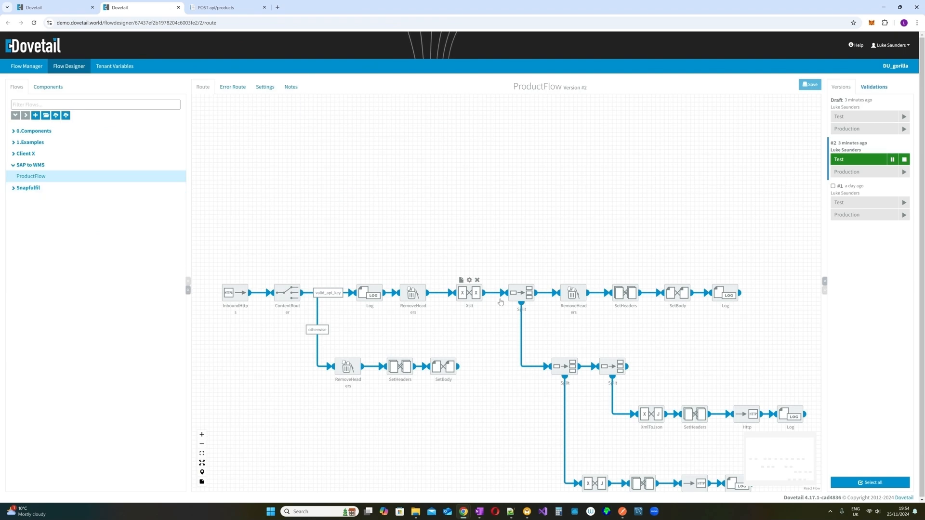
pyautogui.moveTo(528, 297)
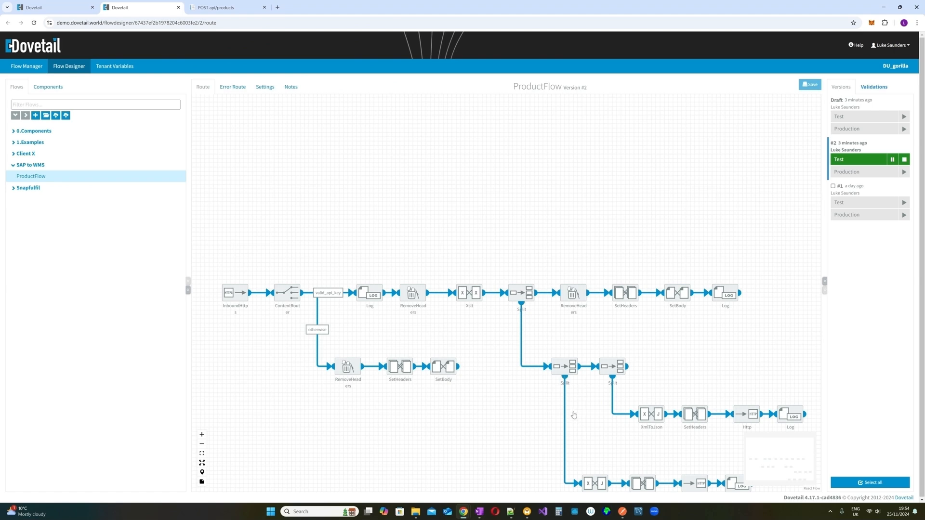
pyautogui.scroll(-1, 588, 446)
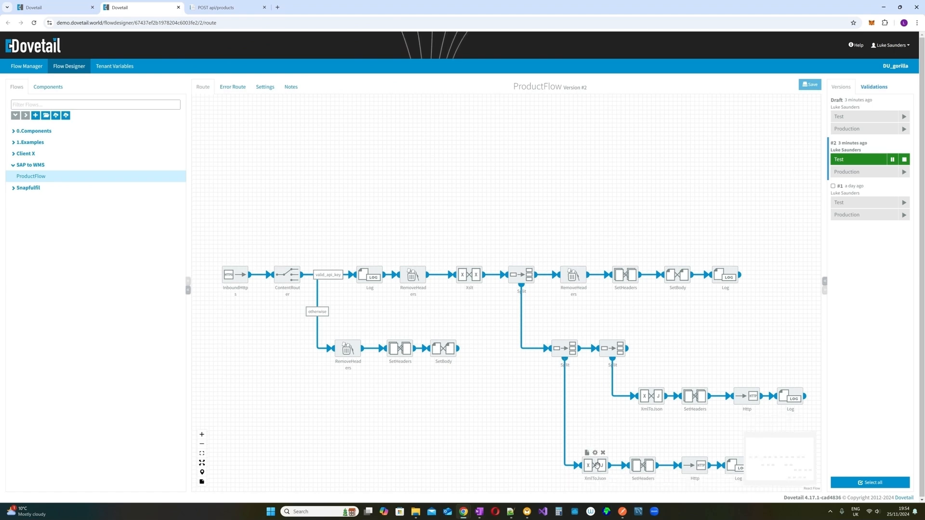
# - Inspect the traced message bodies at the SplitComponent and XmlToJsonComponent steps
pyautogui.click(59, 13)
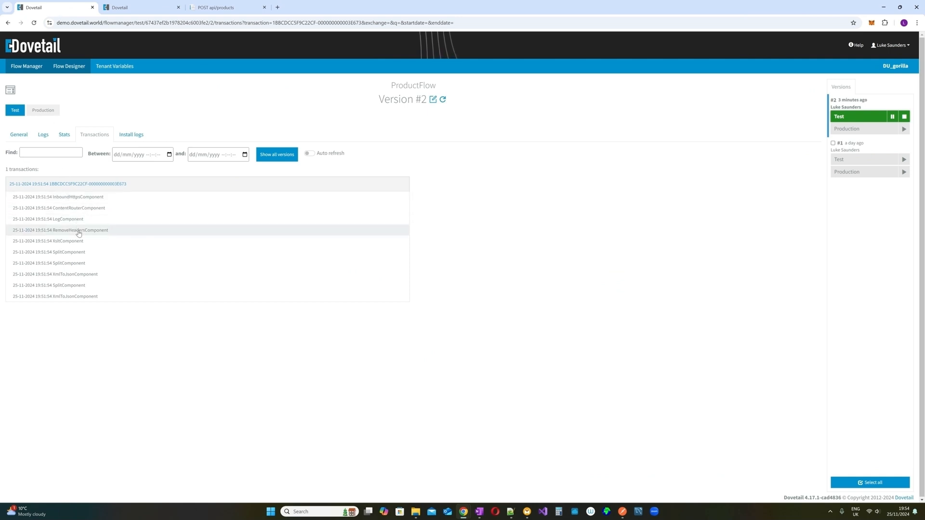
pyautogui.click(89, 265)
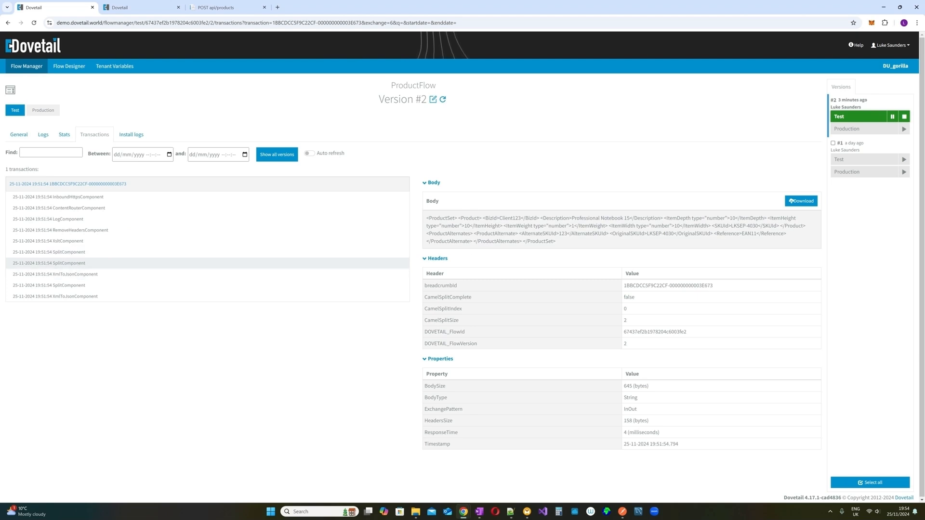
pyautogui.moveTo(426, 218); pyautogui.dragTo(561, 241)
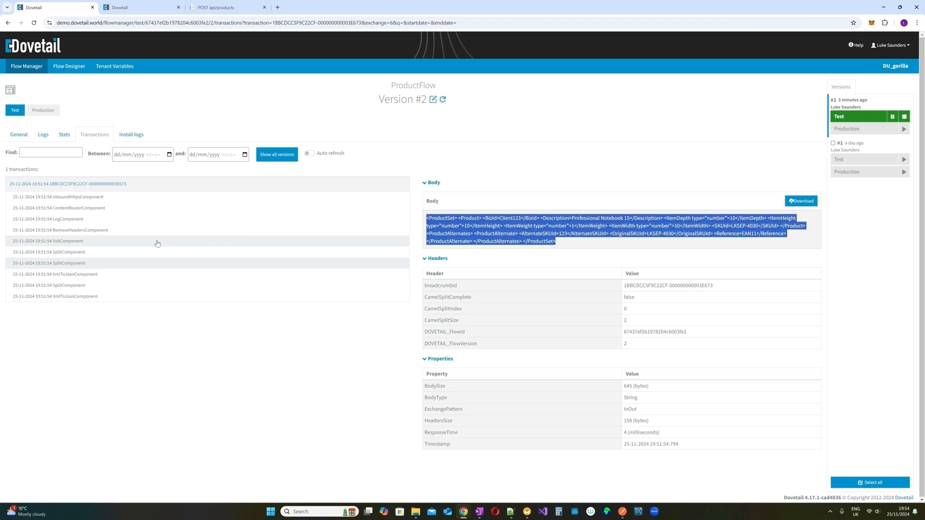
pyautogui.click(79, 275)
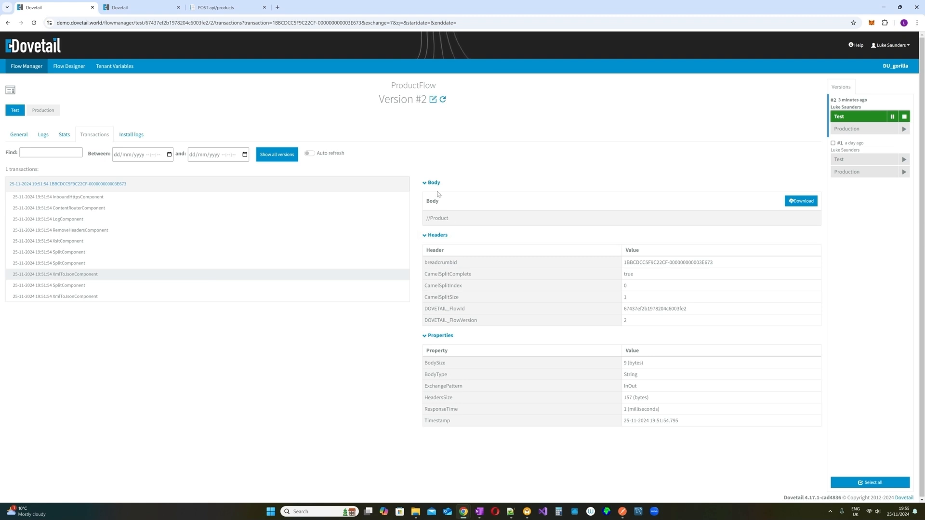
# - Open the first Split node's settings in the designer to view its //ProductSet XPath
pyautogui.hotkey('ctrl', 'Tab')
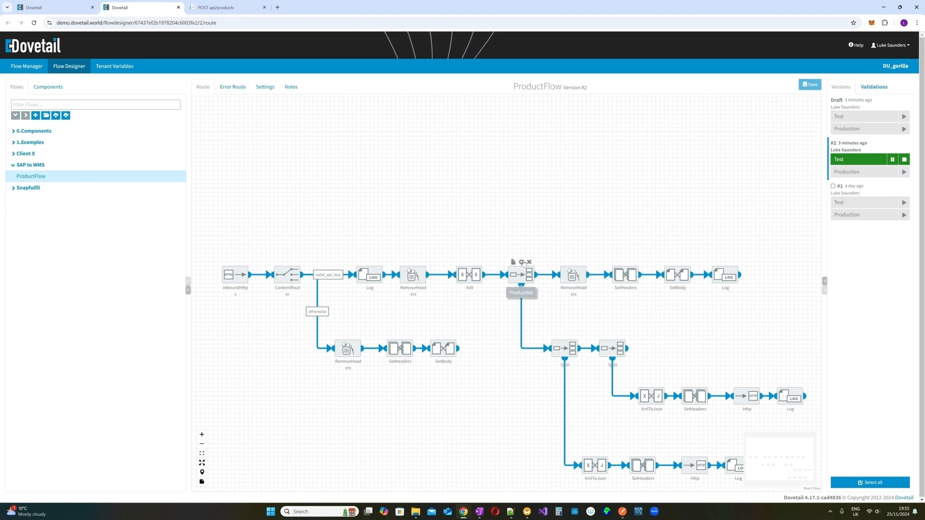
pyautogui.click(521, 262)
pyautogui.moveTo(404, 216); pyautogui.dragTo(329, 212)
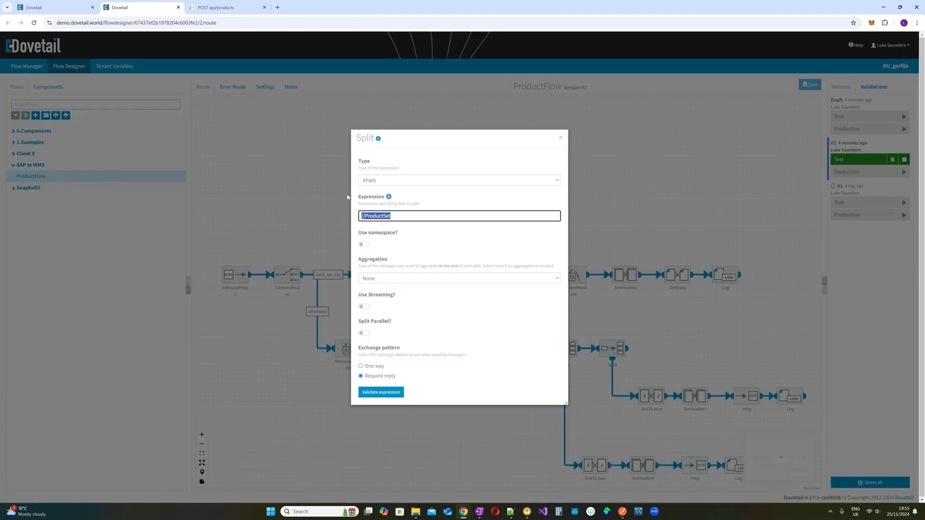
# - Set the second Split's expression type to XPath with //Product
pyautogui.click(560, 137)
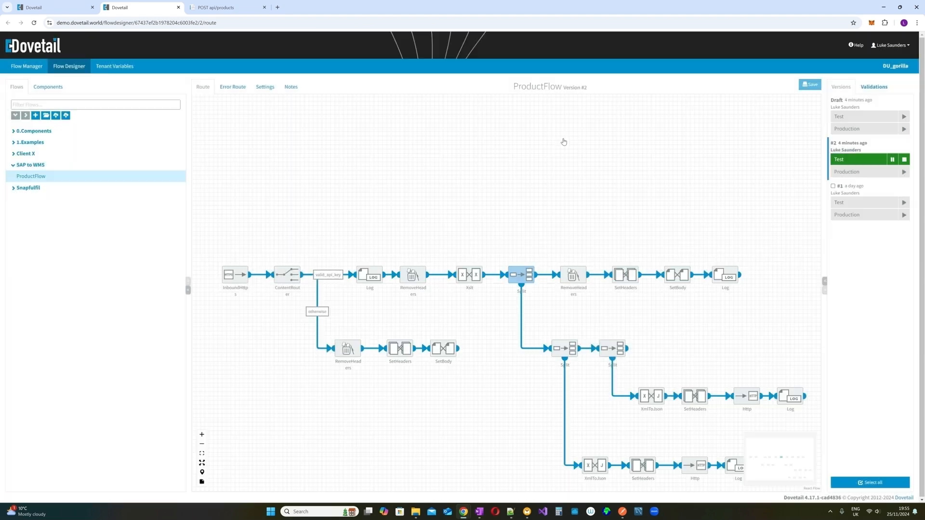
pyautogui.click(563, 340)
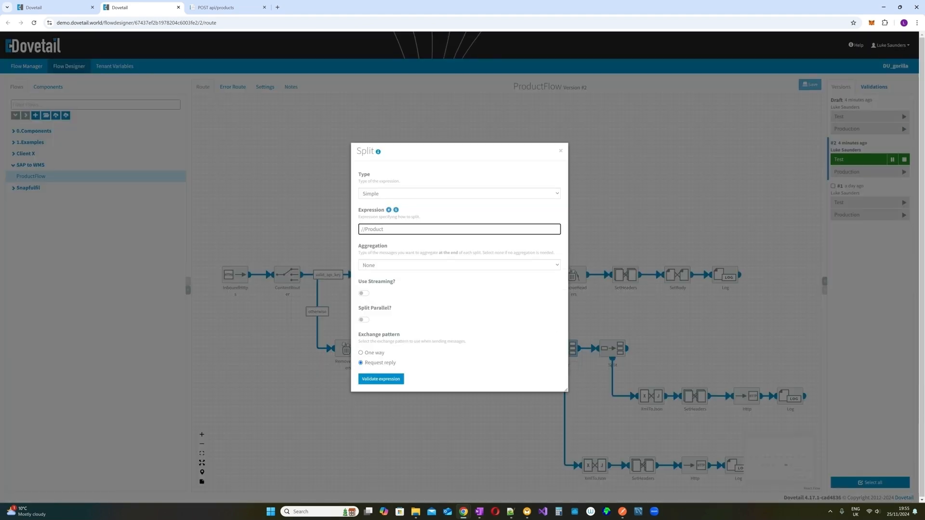
pyautogui.moveTo(386, 230); pyautogui.dragTo(352, 223)
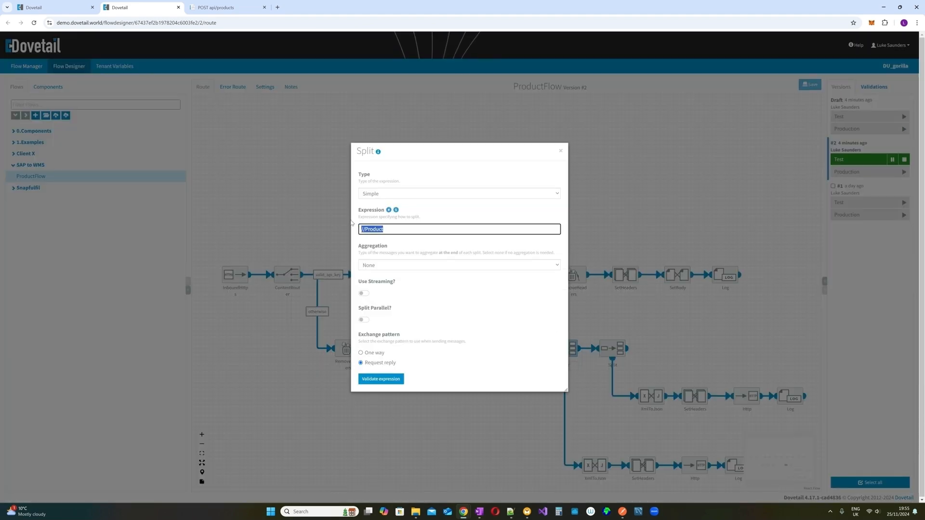
pyautogui.click(553, 193)
pyautogui.click(447, 216)
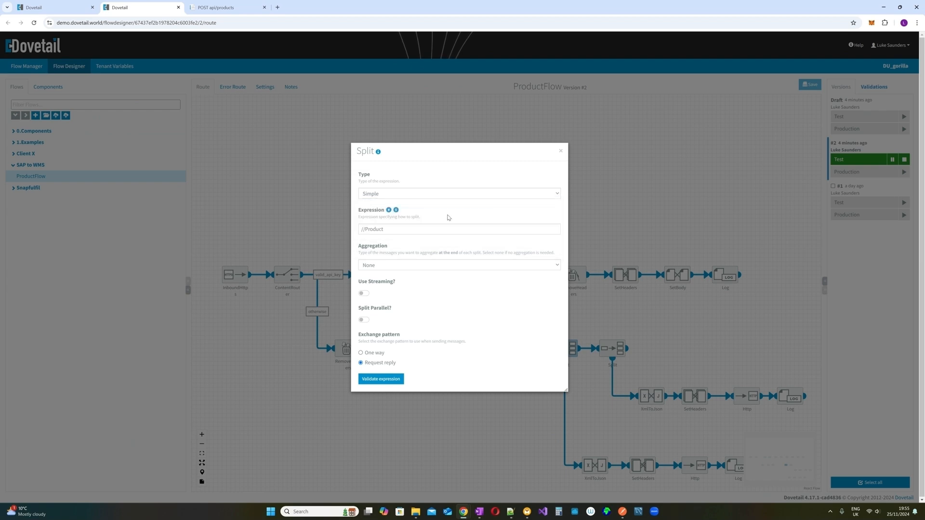
pyautogui.press('Tab')
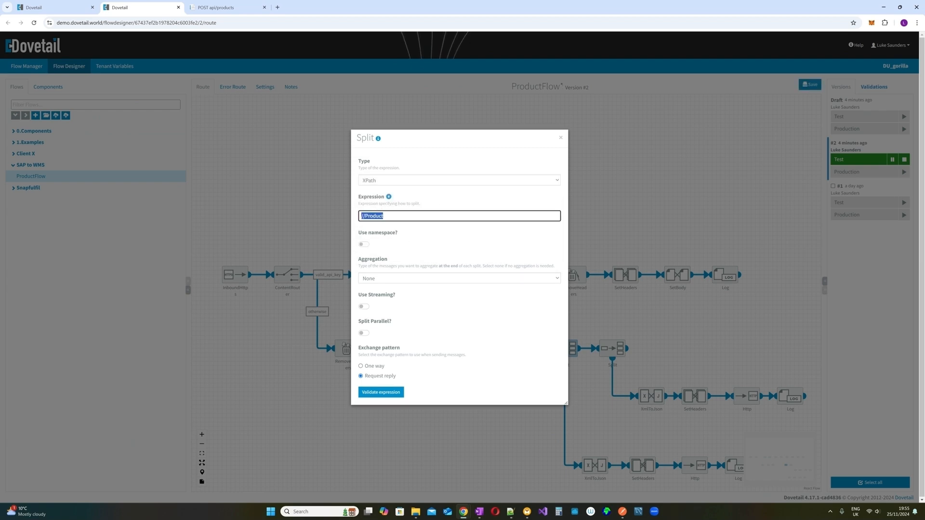
pyautogui.click(562, 138)
# - Switch the other Split step's expression type to XPath as well
pyautogui.doubleClick(613, 340)
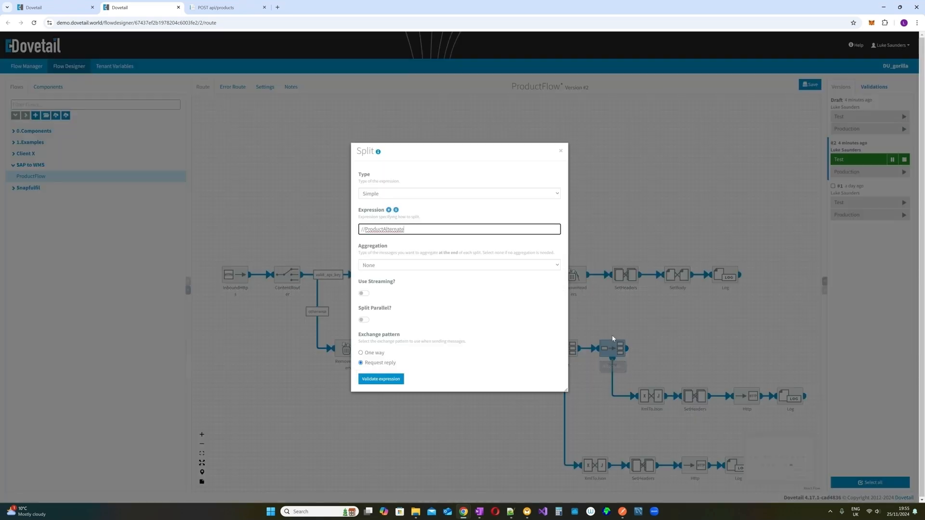
pyautogui.click(461, 196)
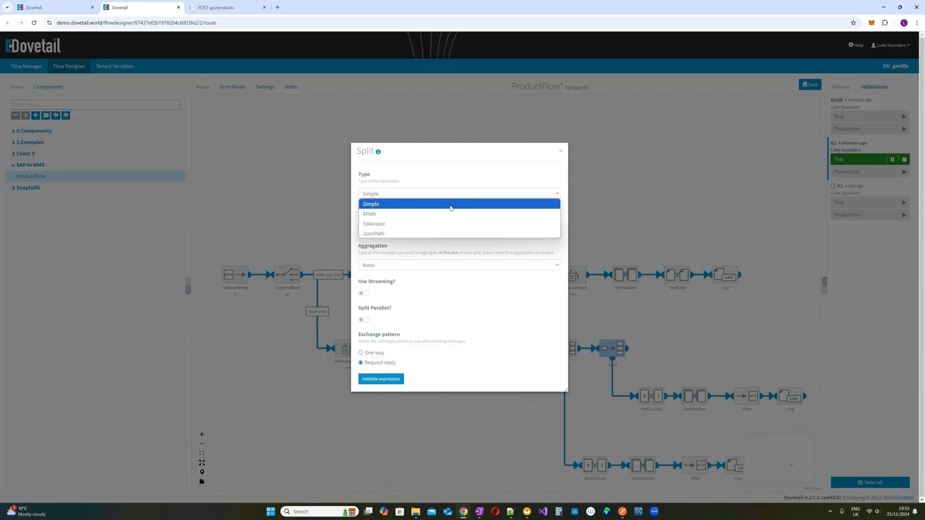
pyautogui.click(452, 212)
pyautogui.click(562, 138)
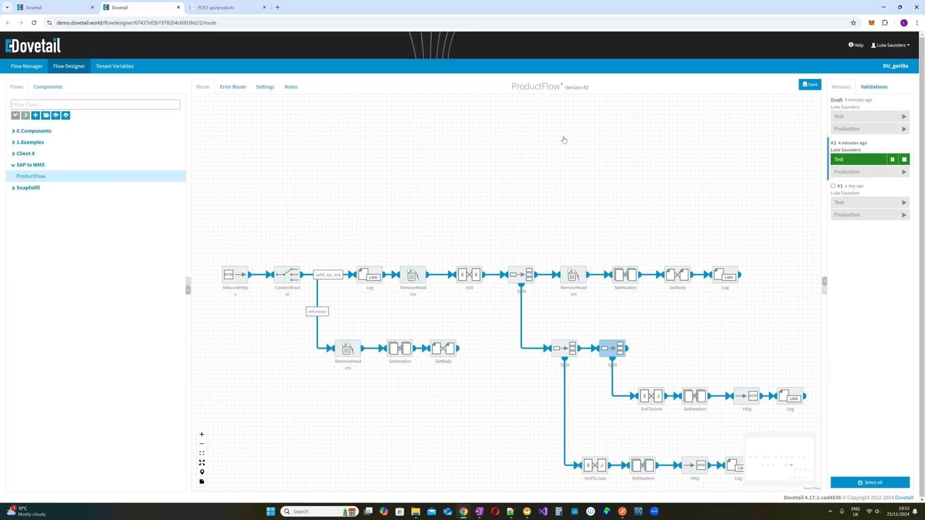
# - Compare with the traced //Product body and confirm the Split keeps XPath //Product
pyautogui.click(48, 7)
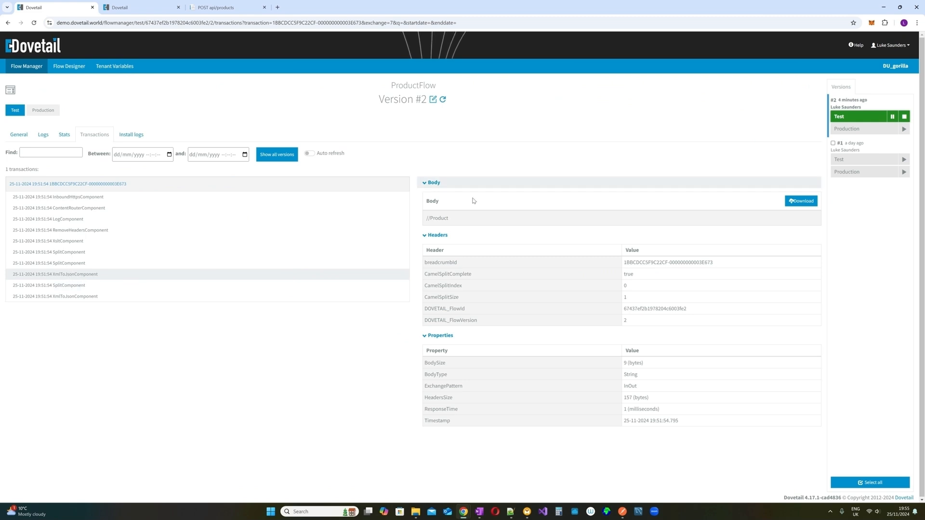
pyautogui.moveTo(472, 222); pyautogui.dragTo(415, 217)
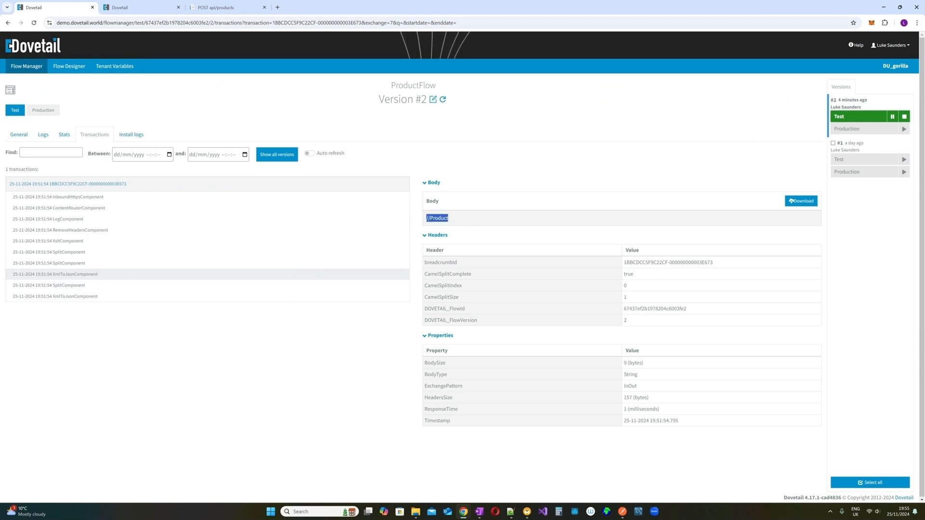
pyautogui.click(136, 9)
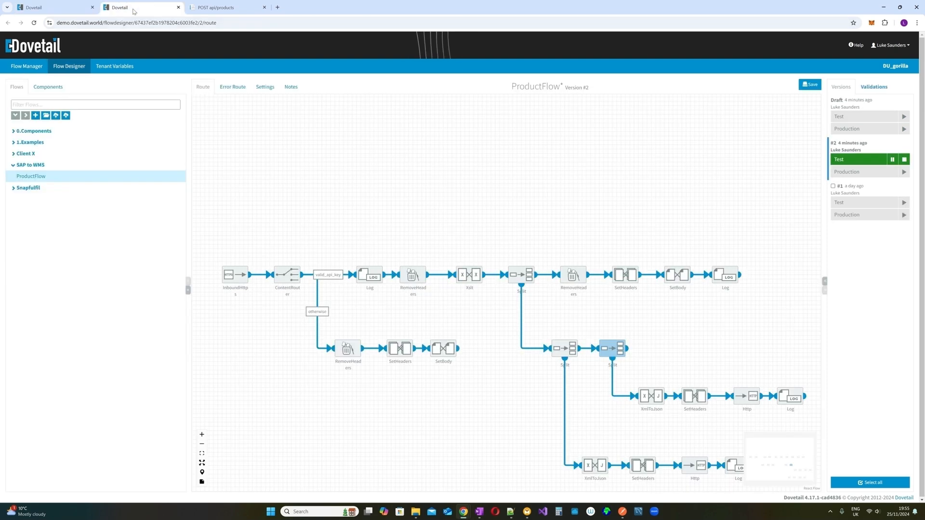
pyautogui.click(565, 336)
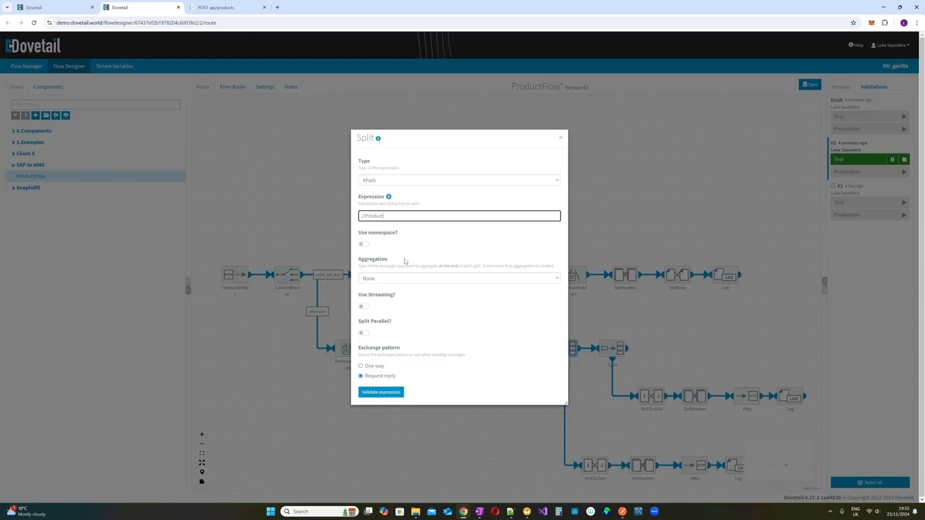
pyautogui.moveTo(391, 216); pyautogui.dragTo(353, 212)
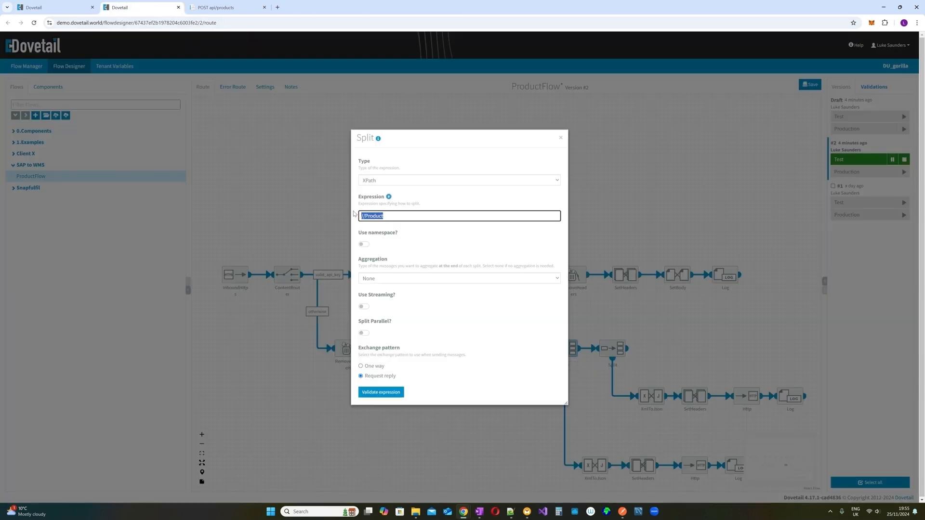
pyautogui.click(508, 182)
pyautogui.click(427, 158)
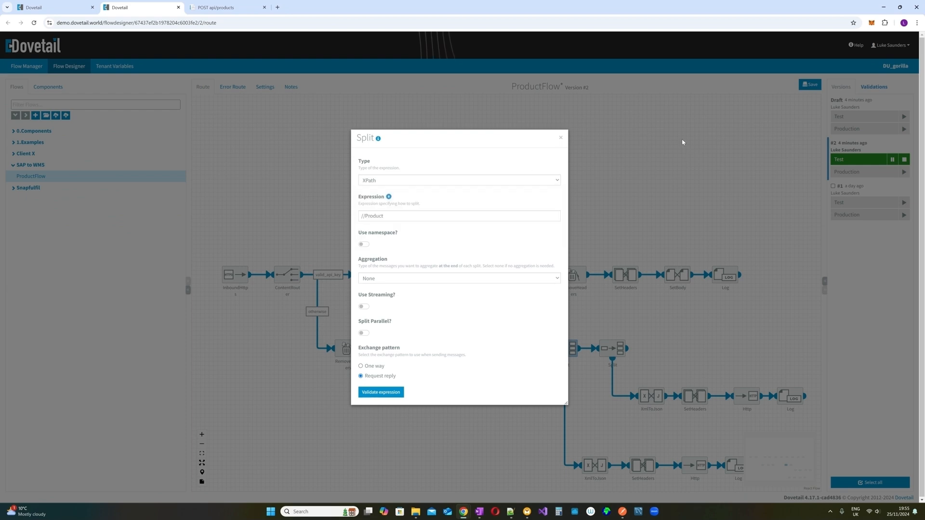
pyautogui.click(560, 138)
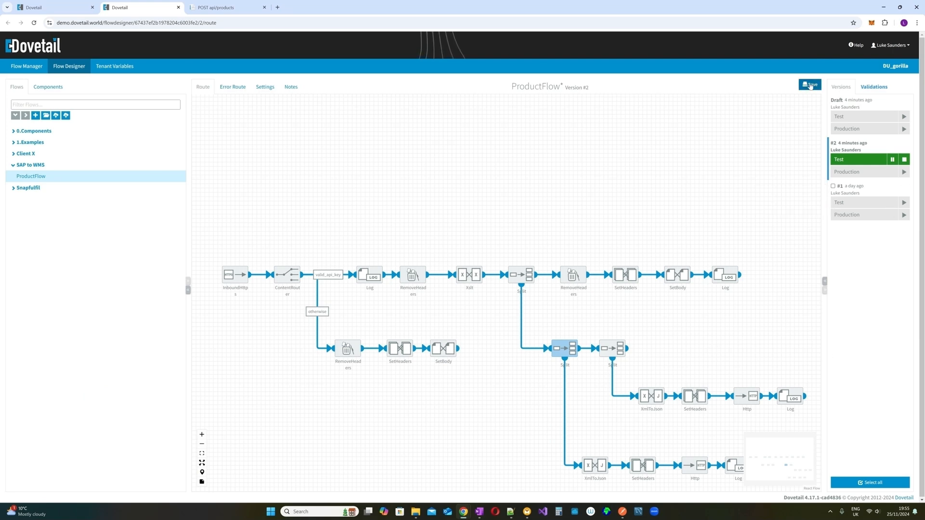
# - Save ProductFlow, overwriting the existing draft version
pyautogui.click(811, 85)
pyautogui.click(551, 289)
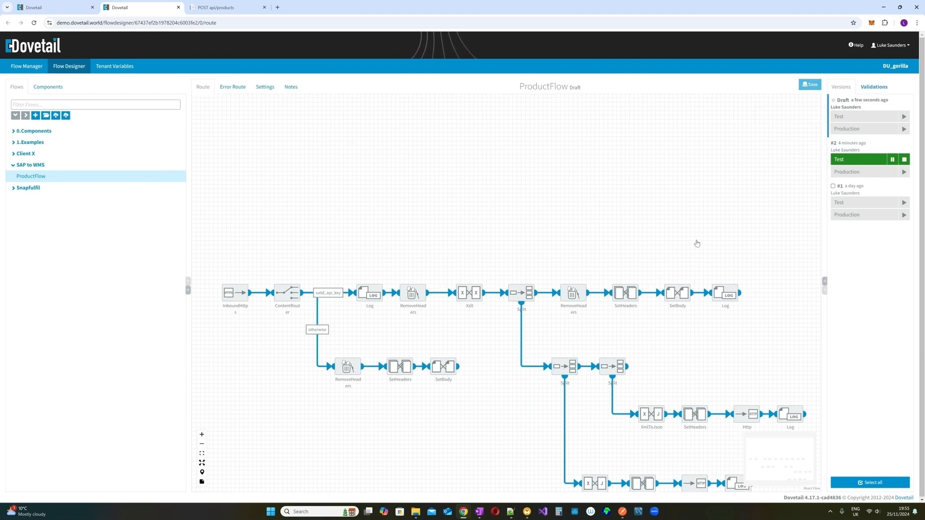
pyautogui.scroll(-1, 694, 246)
pyautogui.scroll(-1, 733, 378)
pyautogui.scroll(-1, 732, 377)
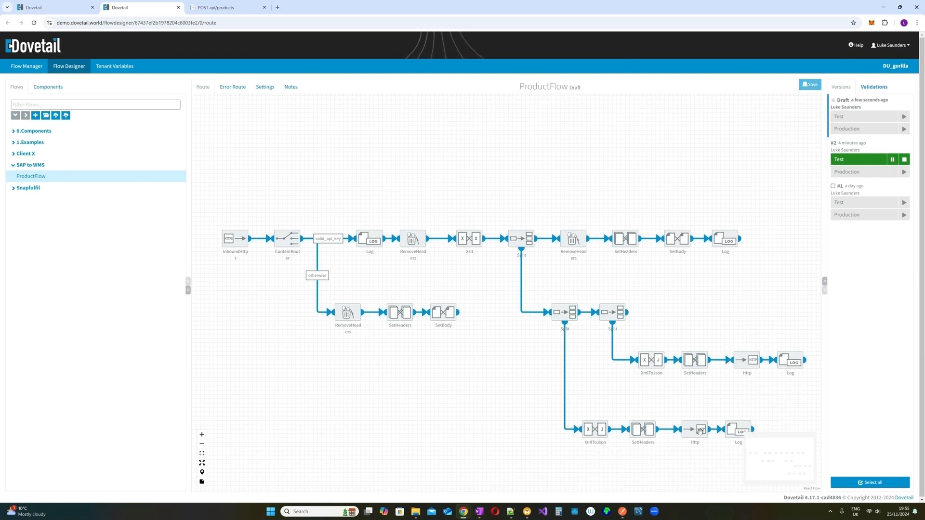
pyautogui.scroll(2, 727, 345)
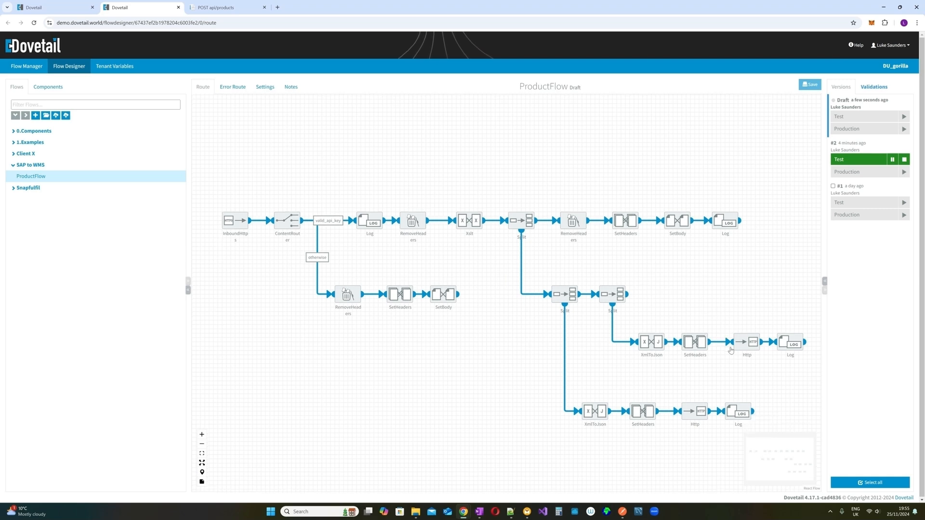
# - Start the draft on Test as version 3 with remark 'Version 3 - Corrected xpath split'
pyautogui.click(904, 116)
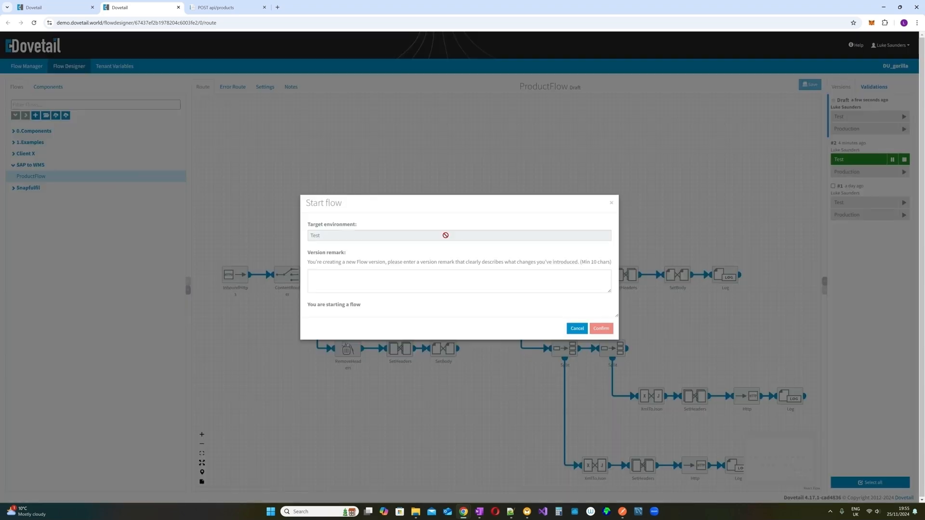
pyautogui.write('Versi')
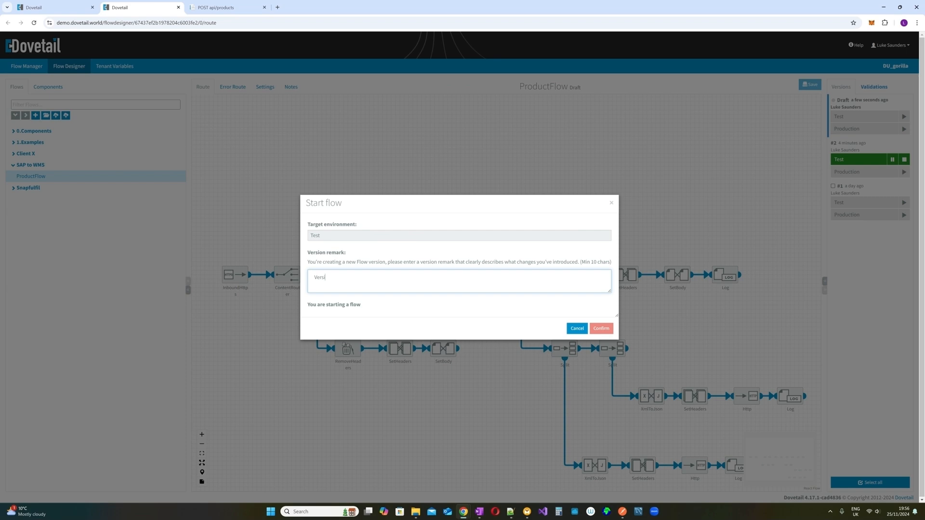
pyautogui.write('on 3 - Corrected xpath split')
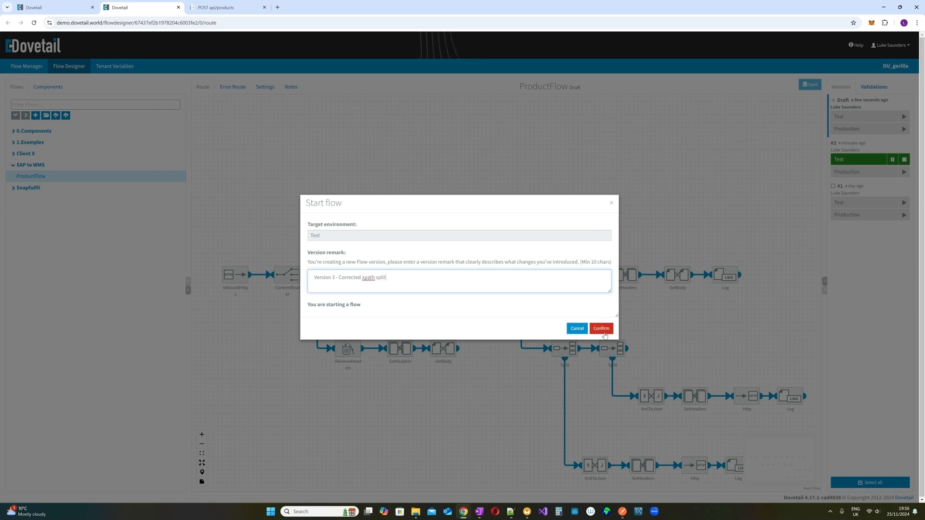
pyautogui.click(603, 330)
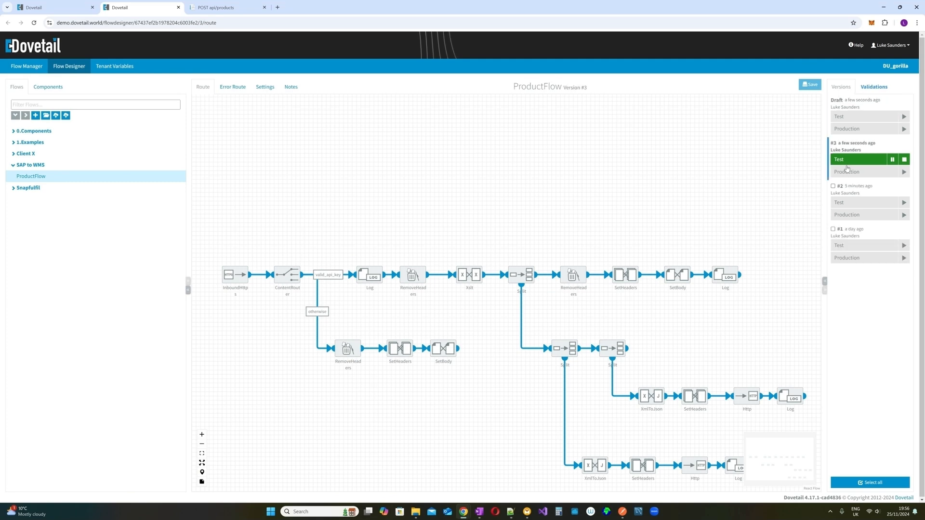
pyautogui.click(622, 511)
# - Resend the ProductFlow request, note the 200 OK reply carrying an "error" key, and return to Dovetail
pyautogui.click(564, 76)
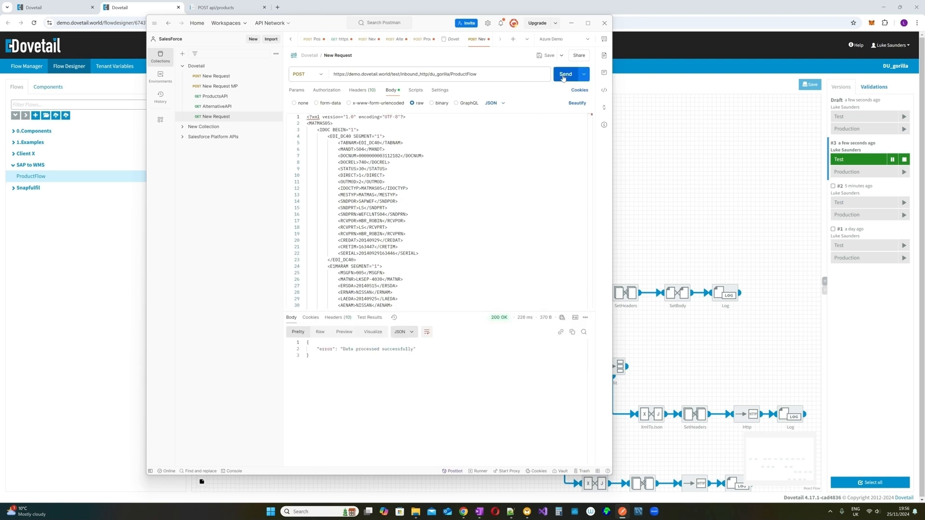
pyautogui.doubleClick(332, 348)
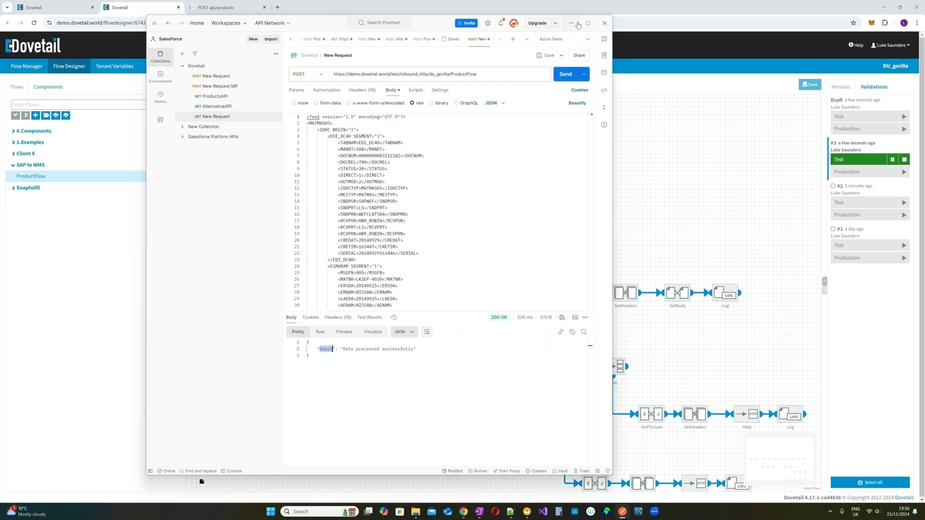
pyautogui.click(576, 24)
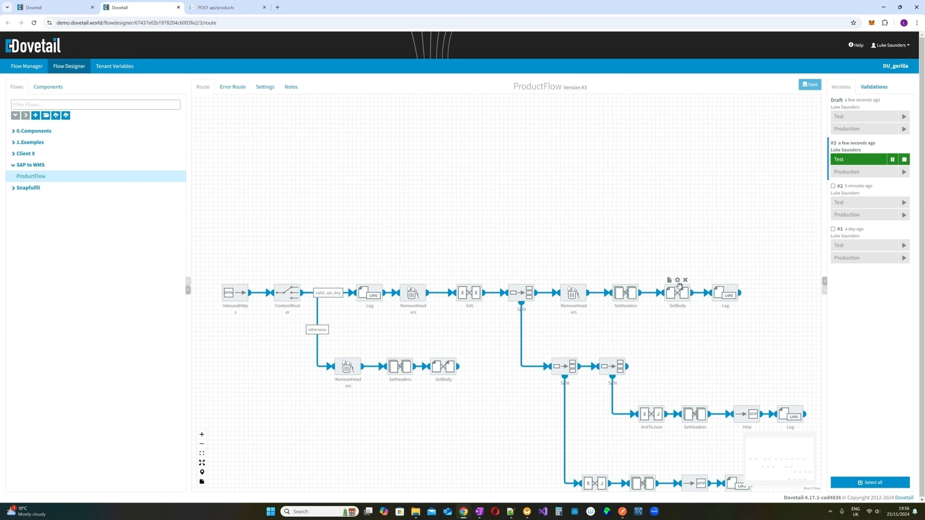
# - Change the SetBody body key from "error" to "success"
pyautogui.click(677, 280)
pyautogui.doubleClick(370, 289)
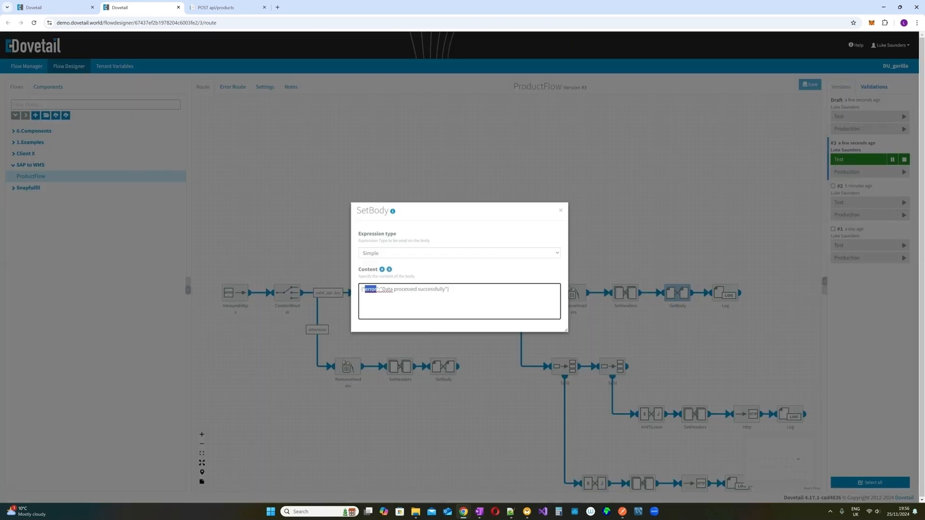
pyautogui.write('success')
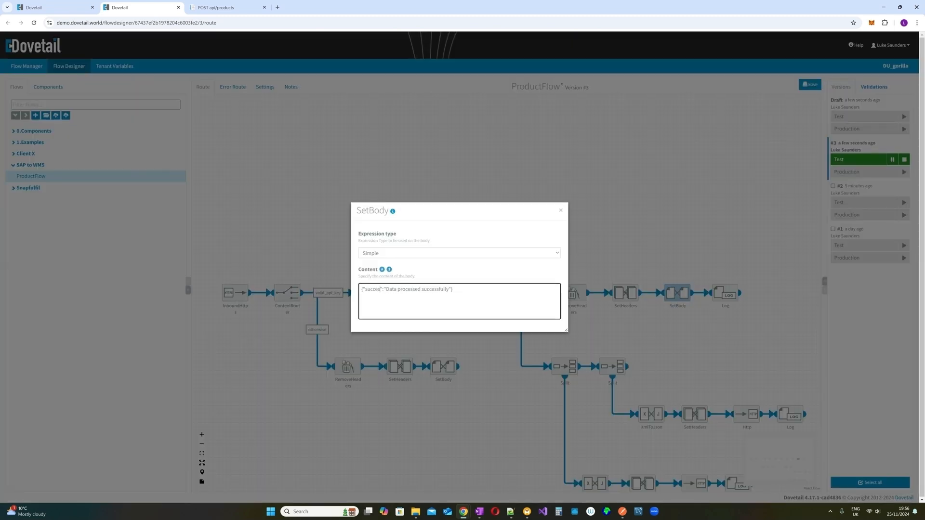
pyautogui.click(560, 211)
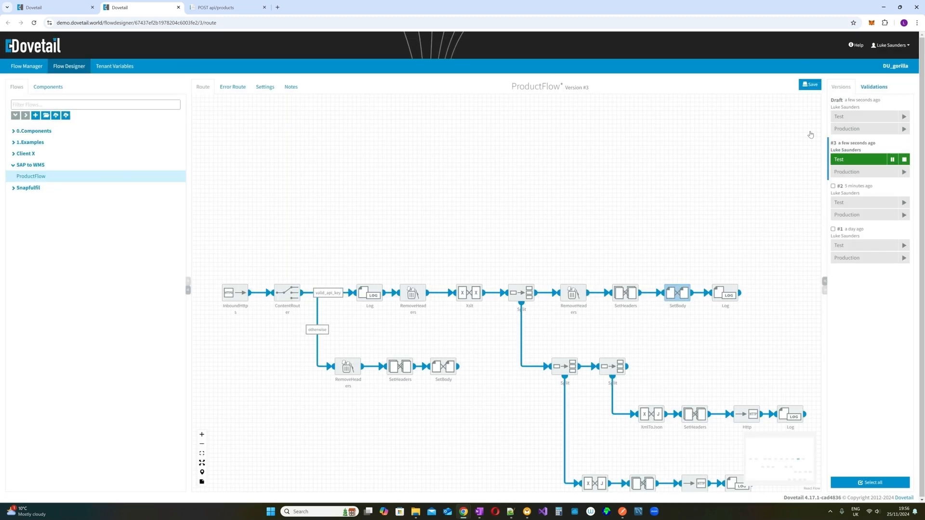
# - Save ProductFlow over the draft and deploy it to Test with the remark "Version 4"
pyautogui.click(809, 85)
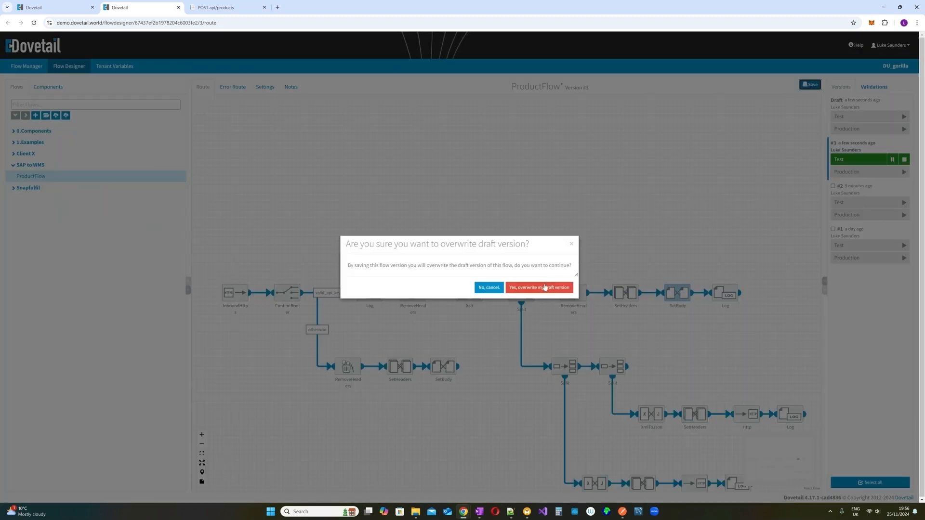
pyautogui.click(545, 288)
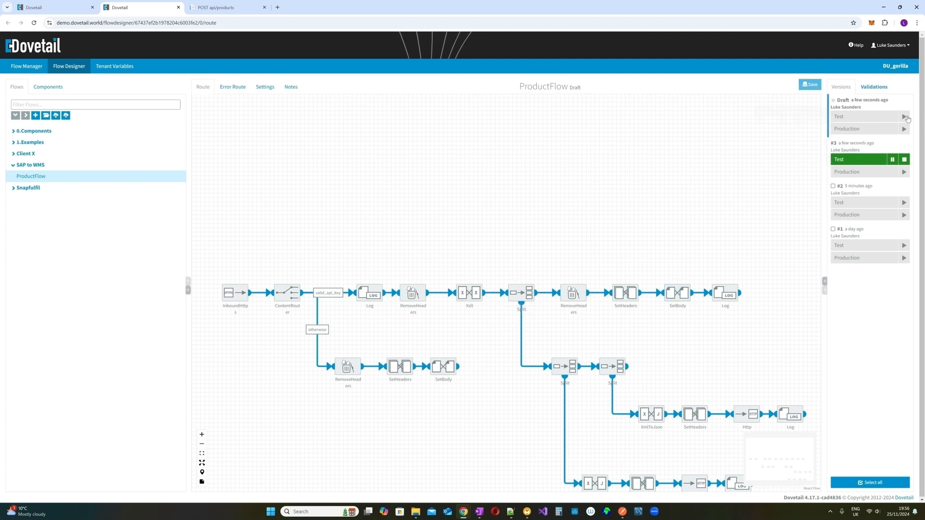
pyautogui.click(904, 117)
pyautogui.click(314, 277)
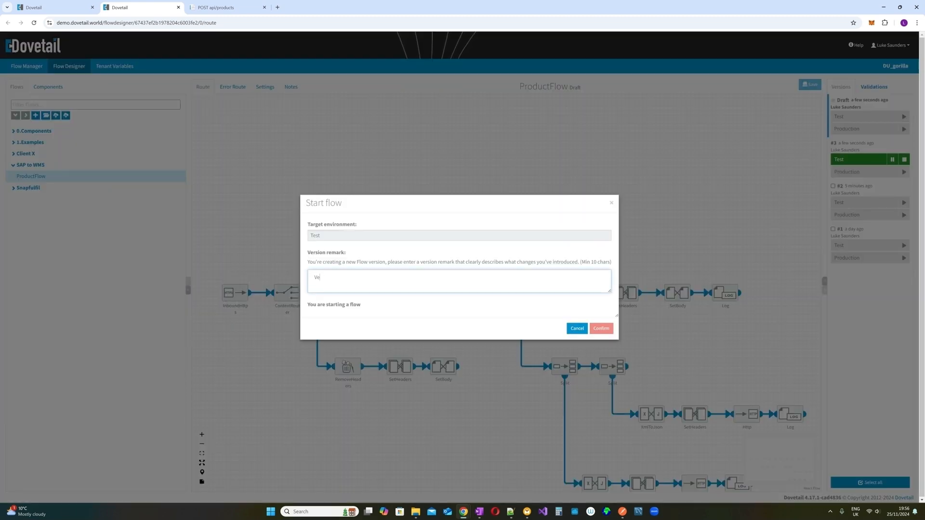
pyautogui.write('Version 4 - Corrected Body')
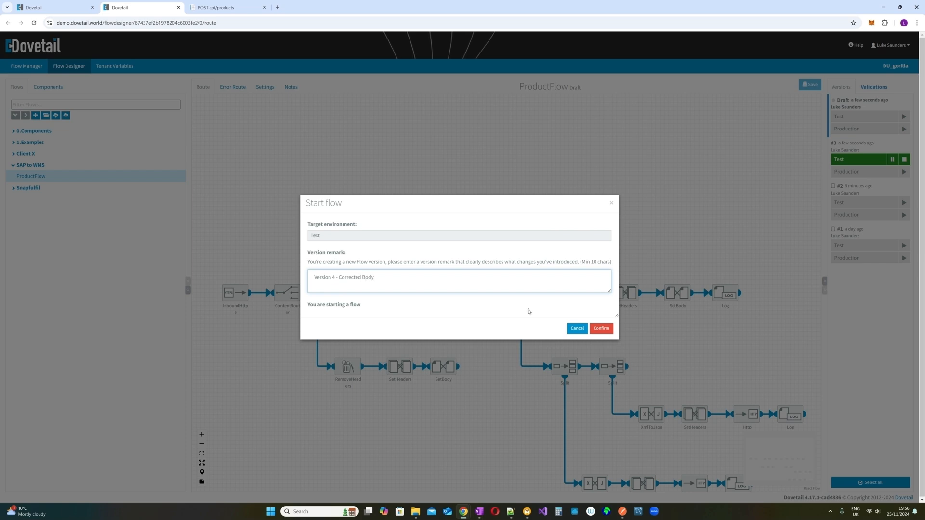
pyautogui.click(602, 328)
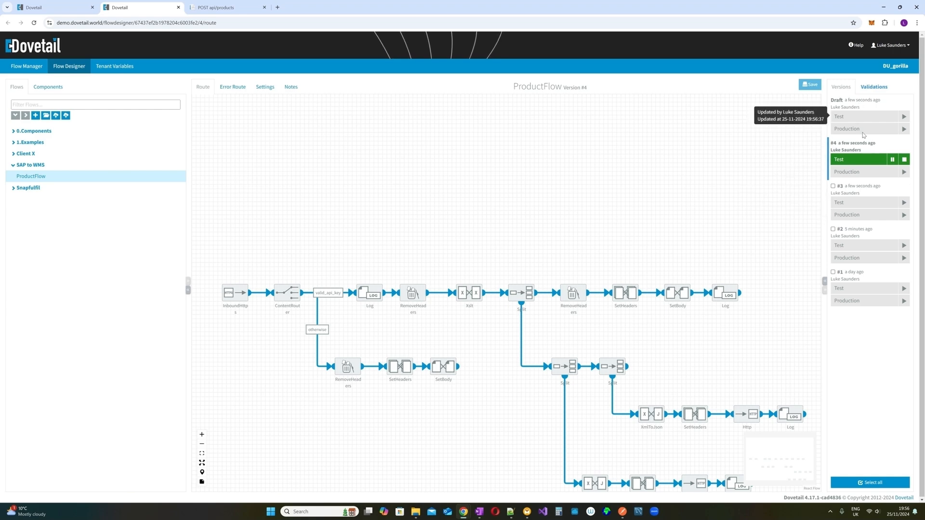
pyautogui.click(865, 272)
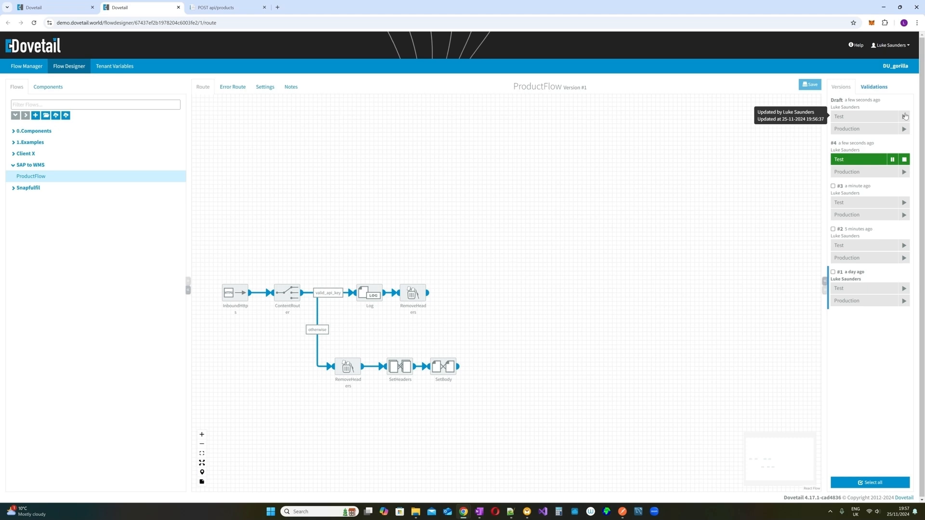
pyautogui.click(904, 117)
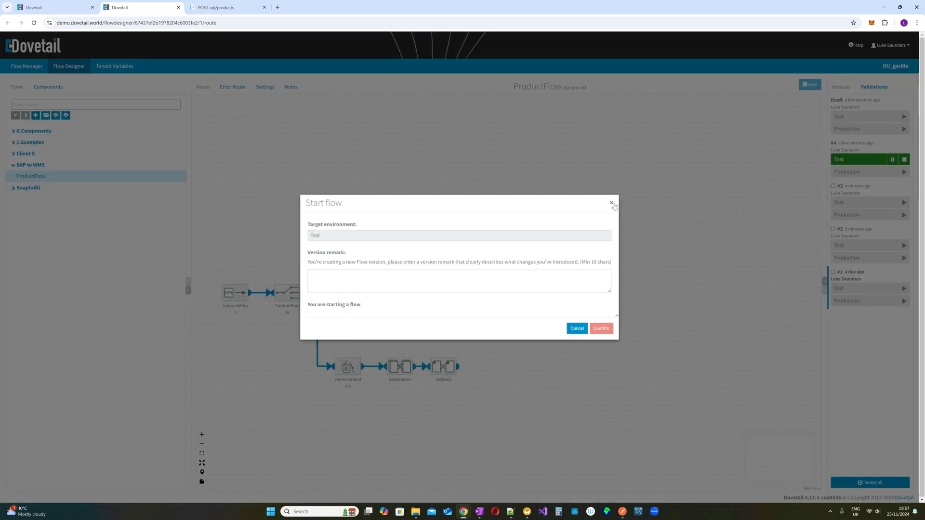
pyautogui.click(611, 202)
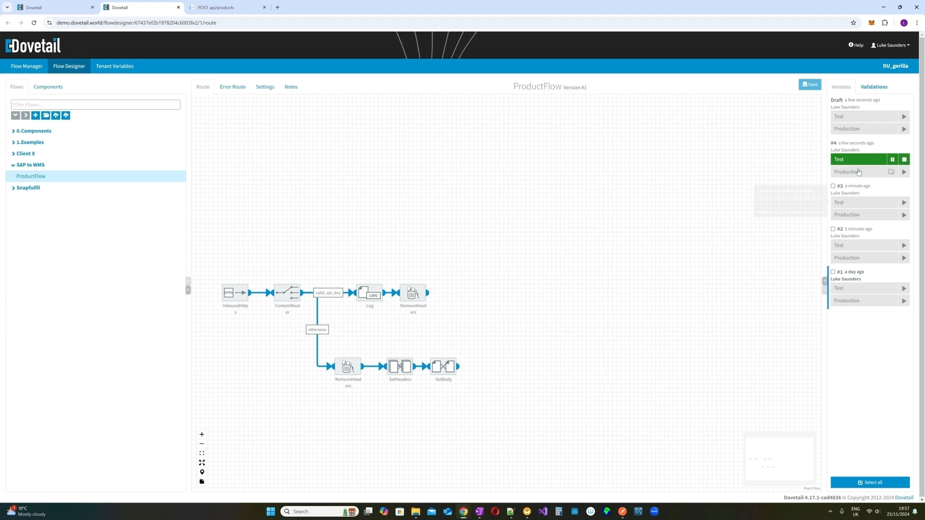
pyautogui.click(860, 146)
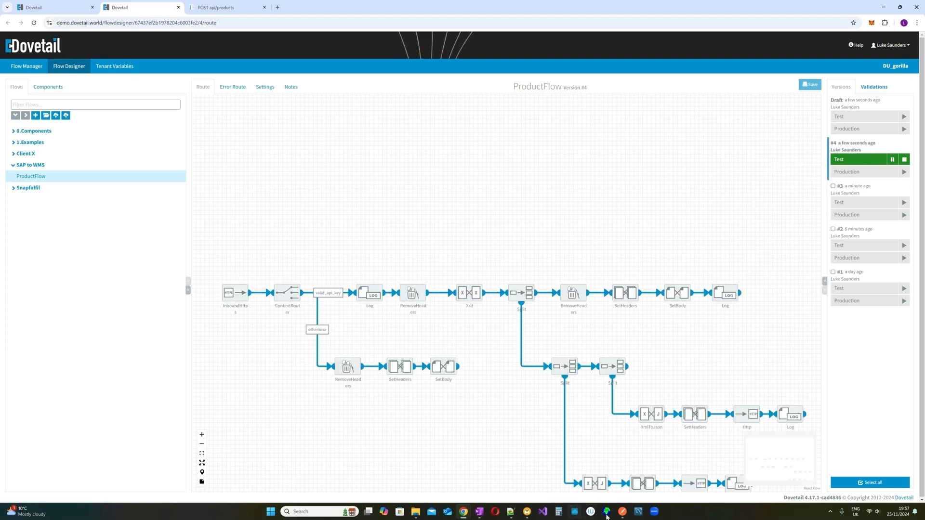
# - Resend the ProductFlow request and verify the "success": "Data processed successfully" response
pyautogui.click(622, 511)
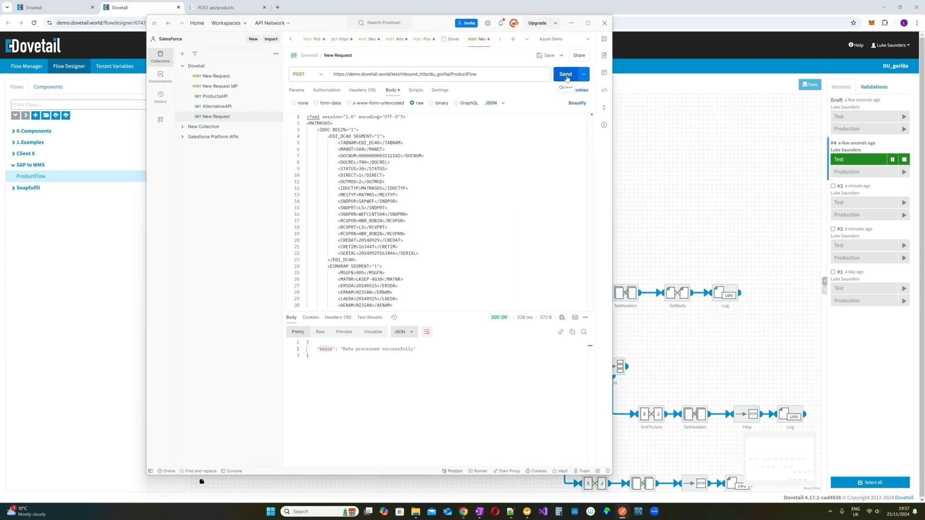
pyautogui.click(565, 74)
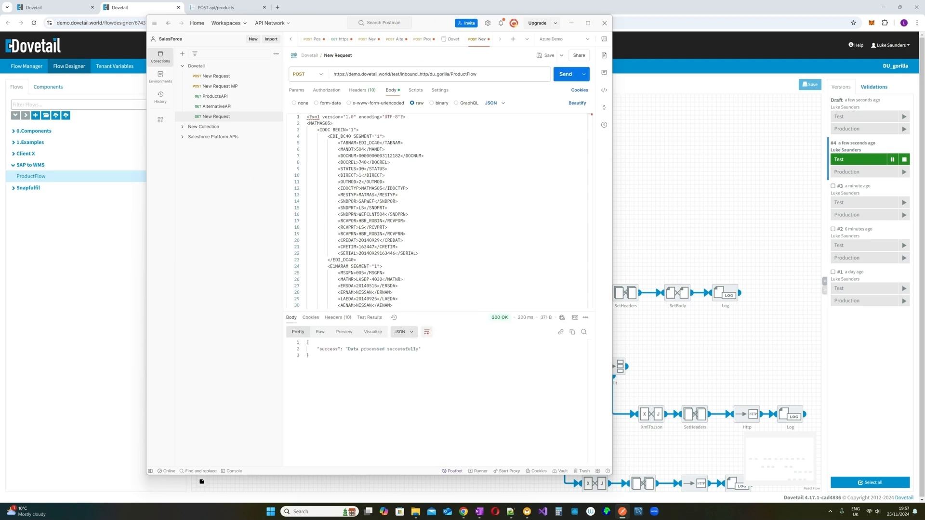
pyautogui.moveTo(317, 349); pyautogui.dragTo(421, 348)
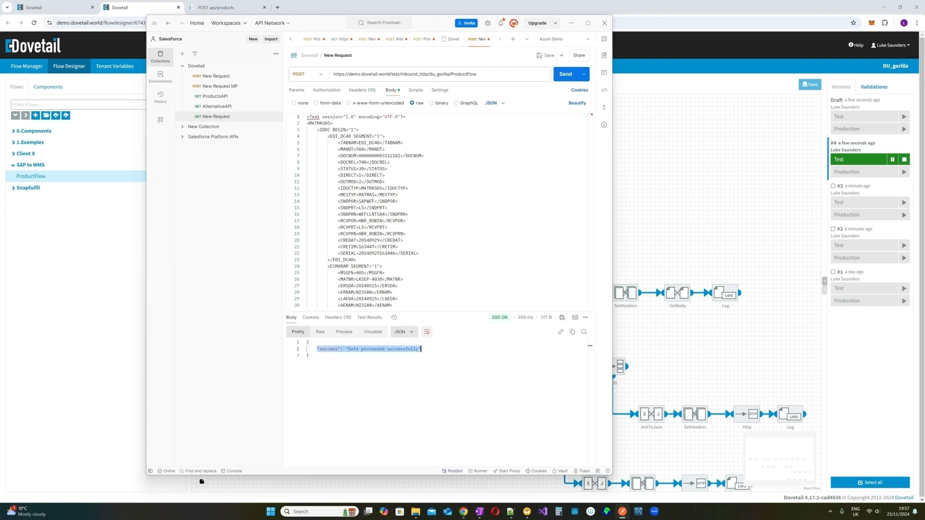
pyautogui.moveTo(429, 25); pyautogui.dragTo(476, 23)
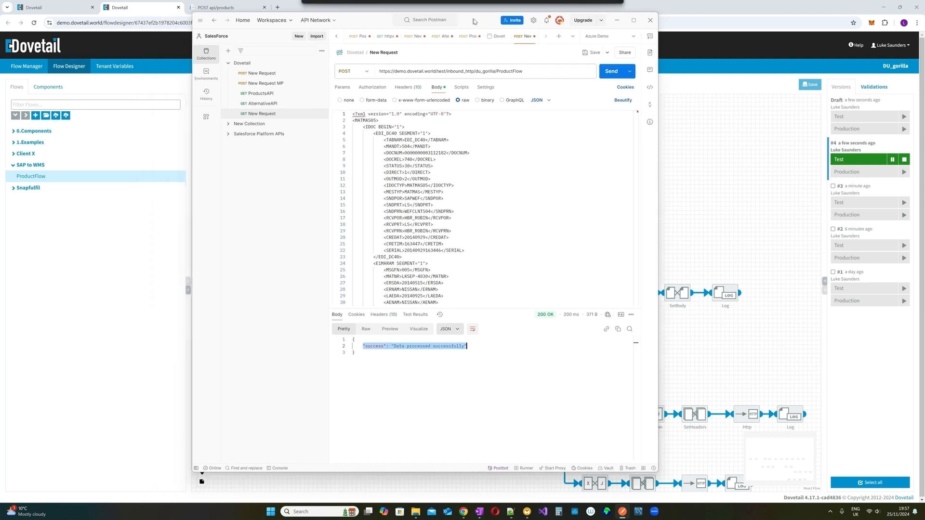
pyautogui.click(636, 352)
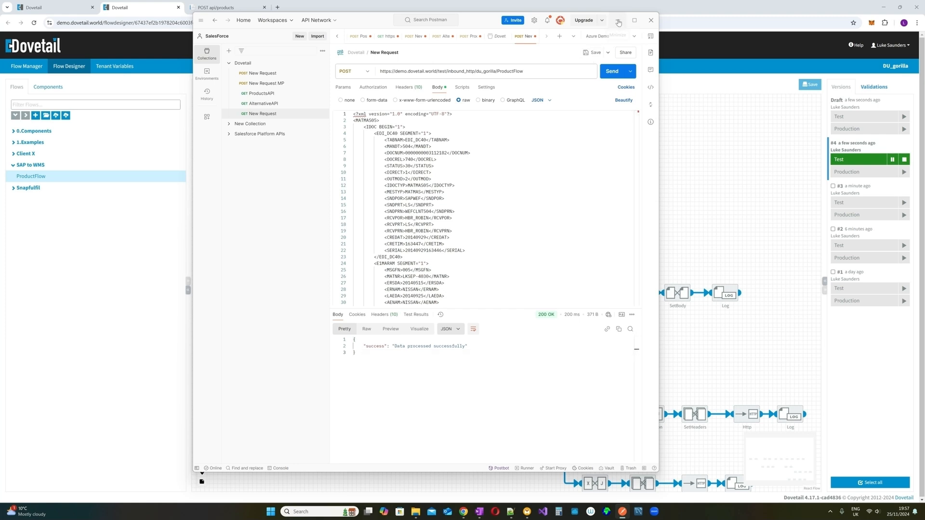
# - Return to Dovetail and open the ProductsAPI flow under the Snapfulfil folder
pyautogui.click(618, 23)
pyautogui.click(28, 187)
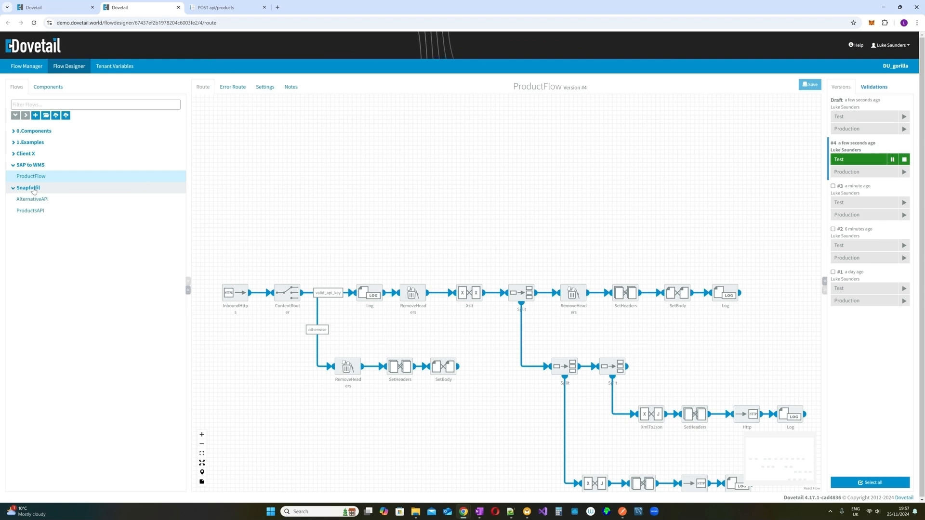
pyautogui.click(44, 212)
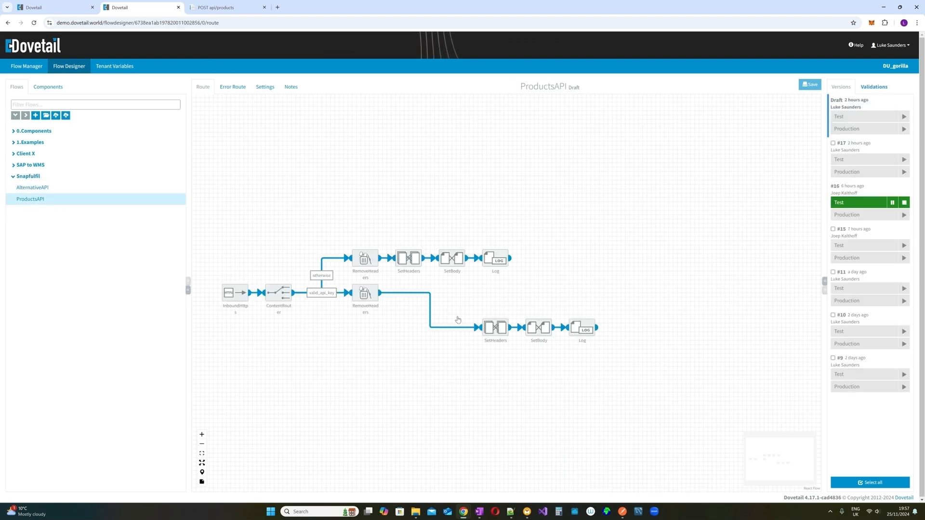
# - Select ProductsAPI version #17 and review its SetBody and SetHeaders step settings
pyautogui.moveTo(455, 258)
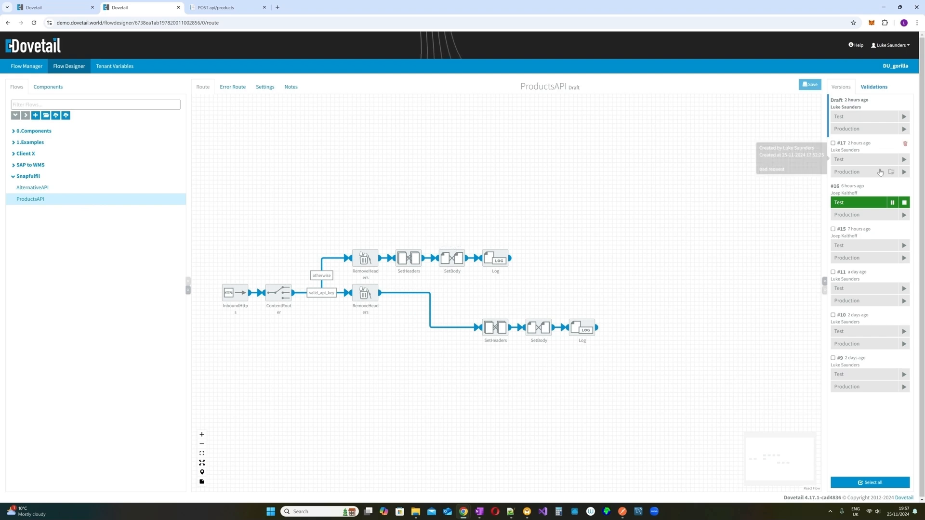
pyautogui.click(869, 148)
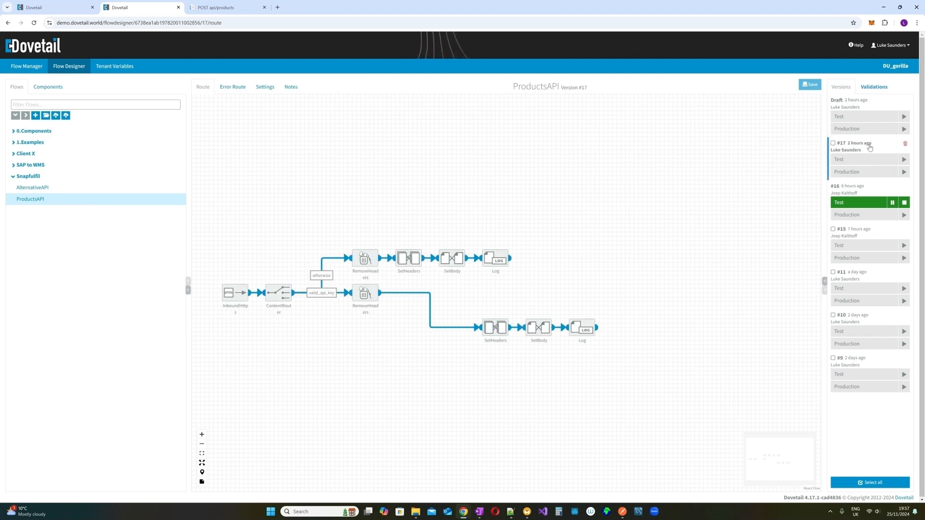
pyautogui.click(452, 246)
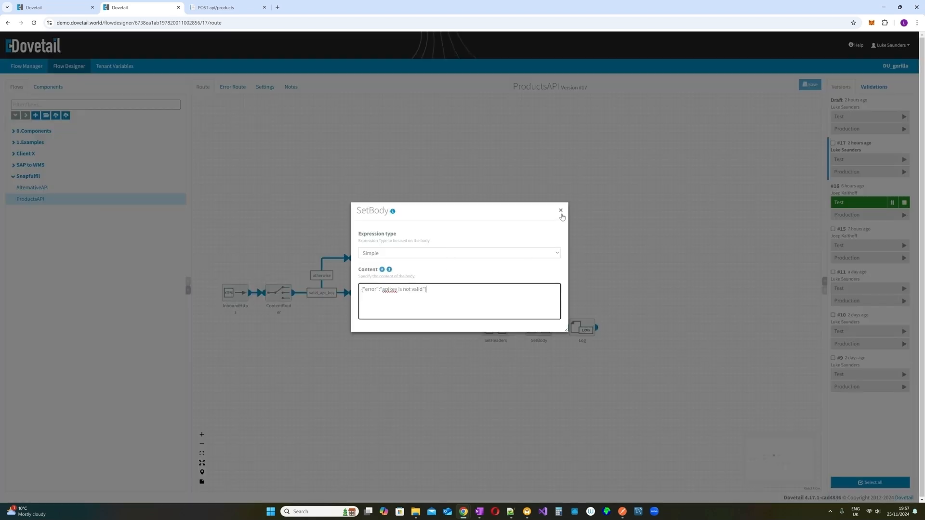
pyautogui.click(561, 210)
pyautogui.moveTo(513, 332)
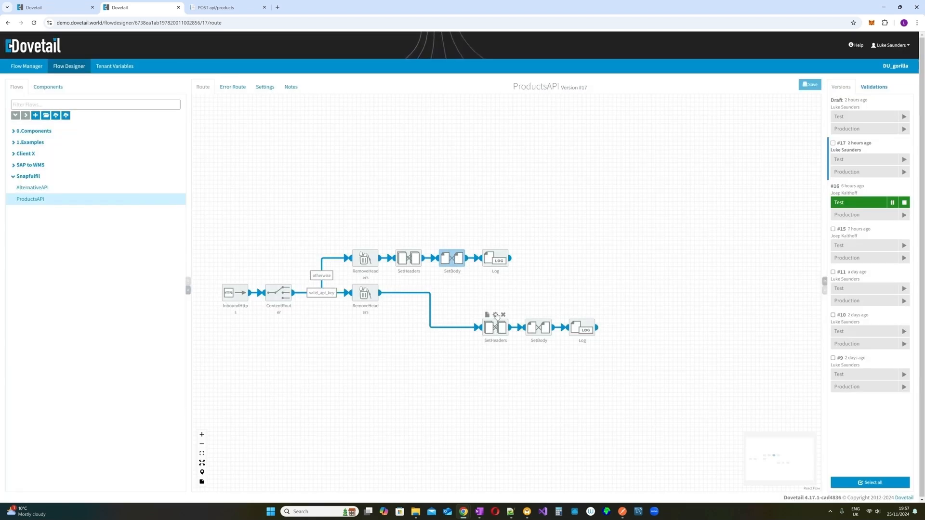
pyautogui.click(495, 316)
pyautogui.click(633, 214)
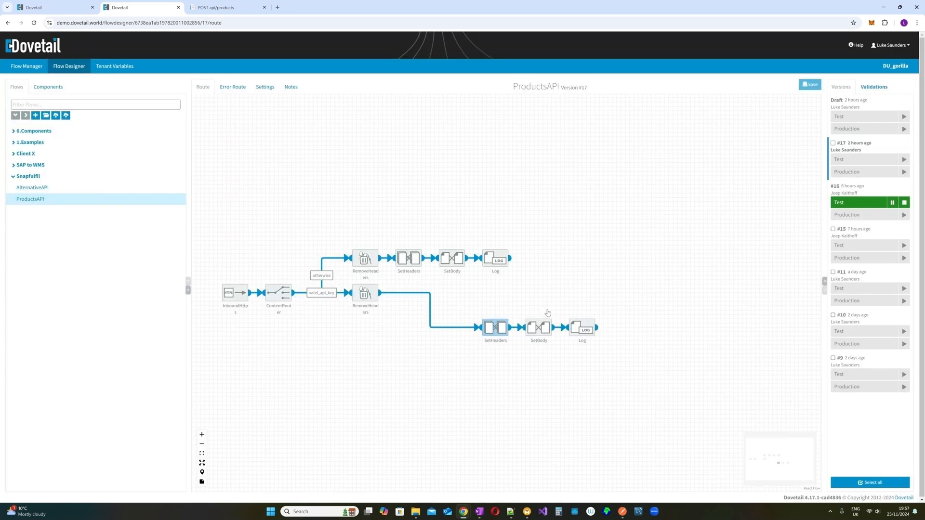
pyautogui.click(539, 316)
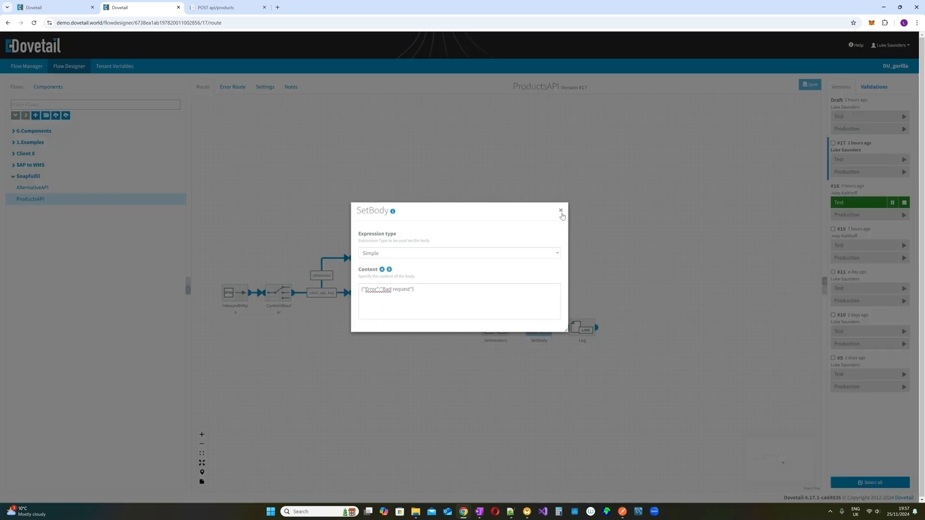
pyautogui.click(561, 210)
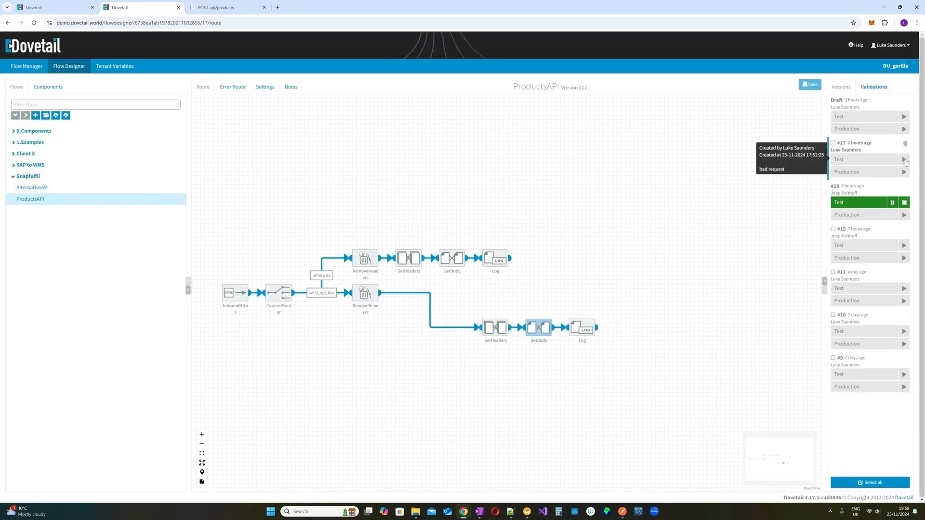
# - Start version #17 on the Test environment in place of #16
pyautogui.click(903, 159)
pyautogui.click(553, 336)
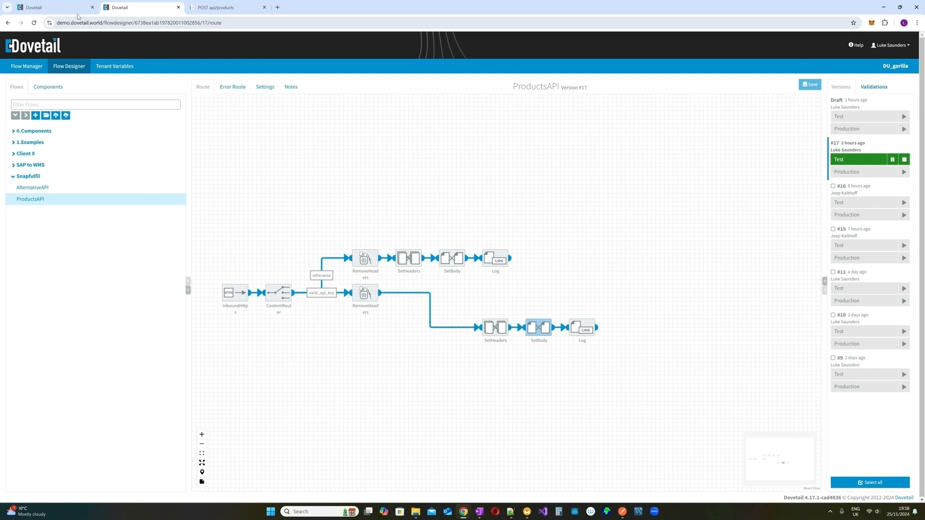
pyautogui.moveTo(77, 16)
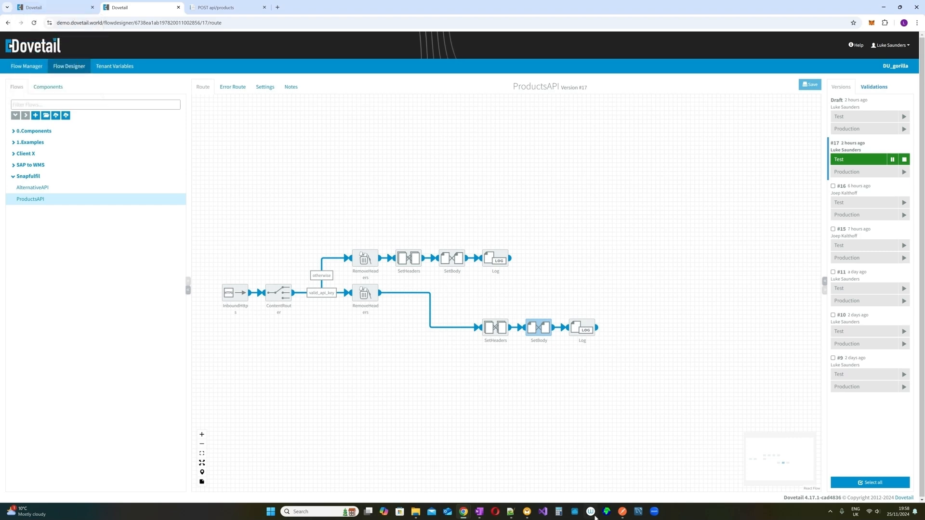
# - Resend the ProductFlow POST in Postman, getting 200 'Data processed successfully'
pyautogui.click(622, 511)
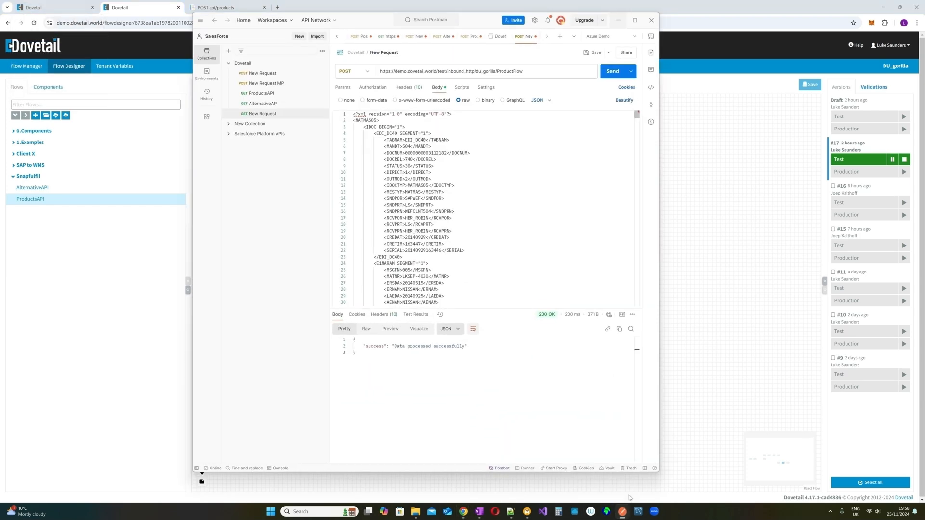
pyautogui.click(615, 76)
pyautogui.click(616, 76)
# - Check the ProductFlow transactions page in Dovetail, then expand SAP to WMS in the designer
pyautogui.click(46, 9)
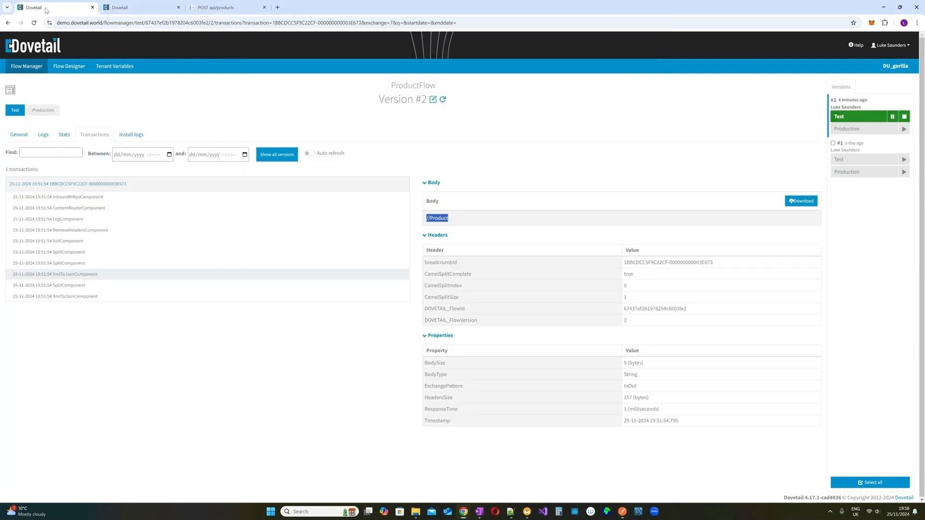
pyautogui.click(139, 8)
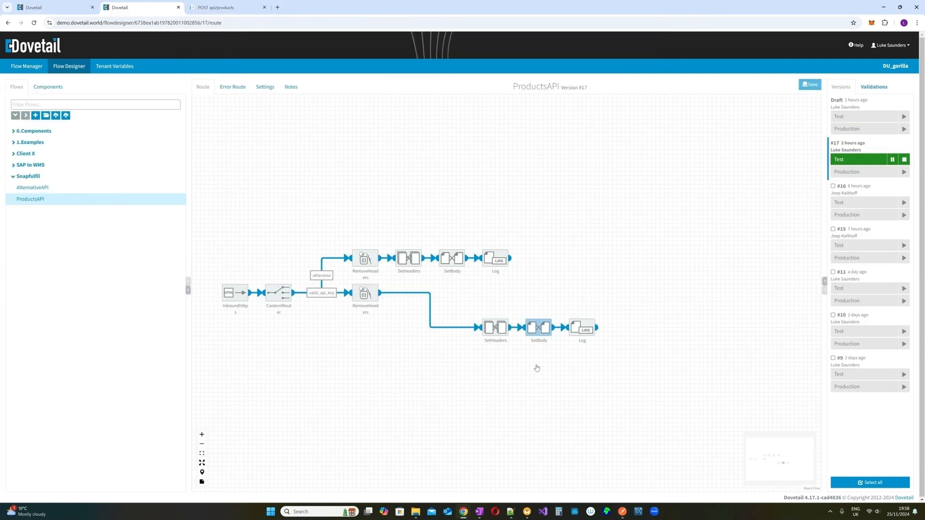
pyautogui.click(48, 165)
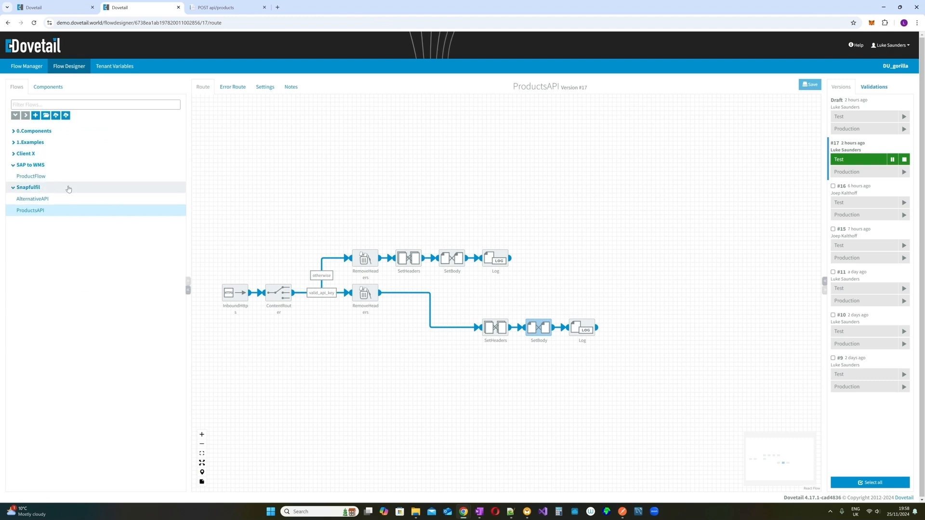
# - Open the ProductFlow draft and inspect its two XmlToJson-to-Http branches
pyautogui.click(66, 179)
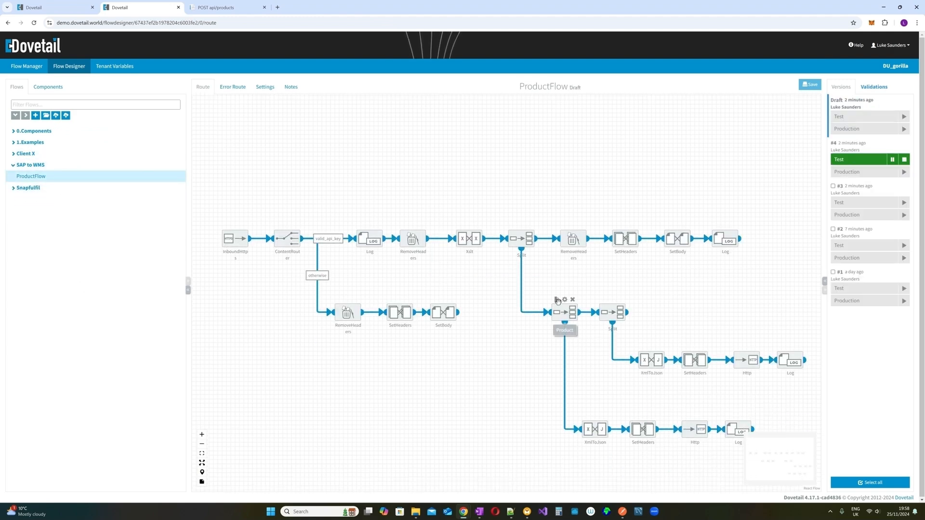
pyautogui.moveTo(592, 442)
pyautogui.scroll(-1, 729, 416)
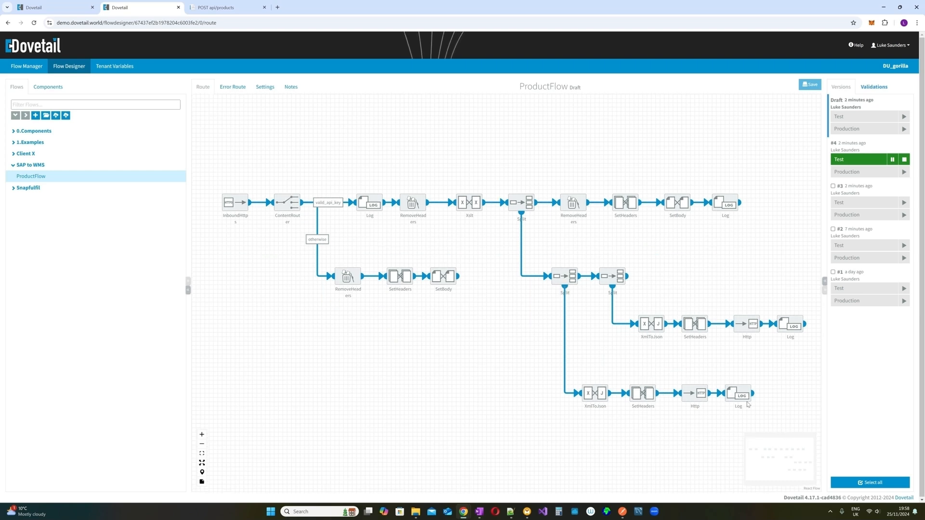
pyautogui.moveTo(564, 264)
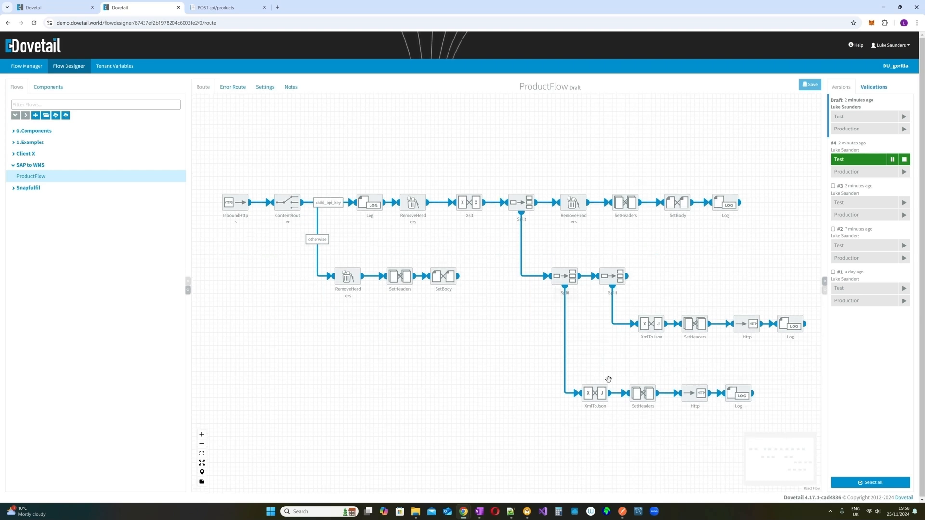
pyautogui.moveTo(609, 278)
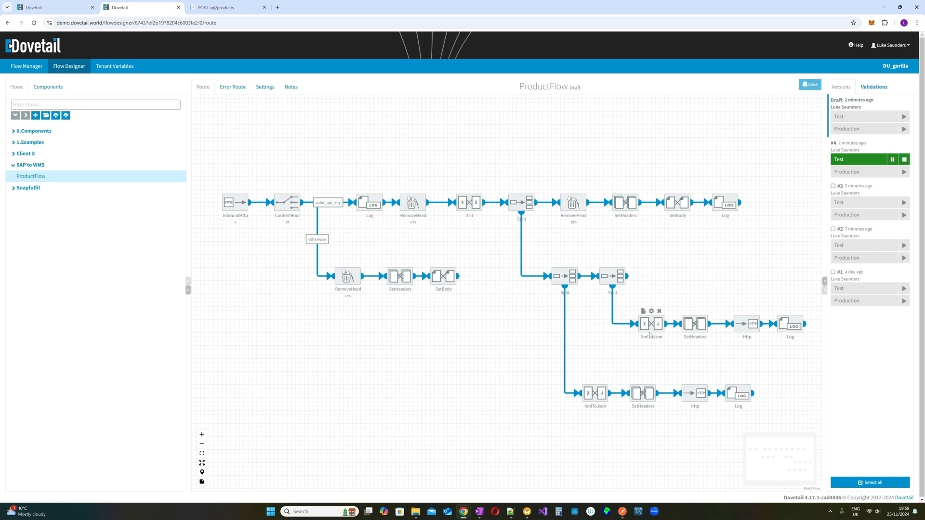
pyautogui.moveTo(643, 314)
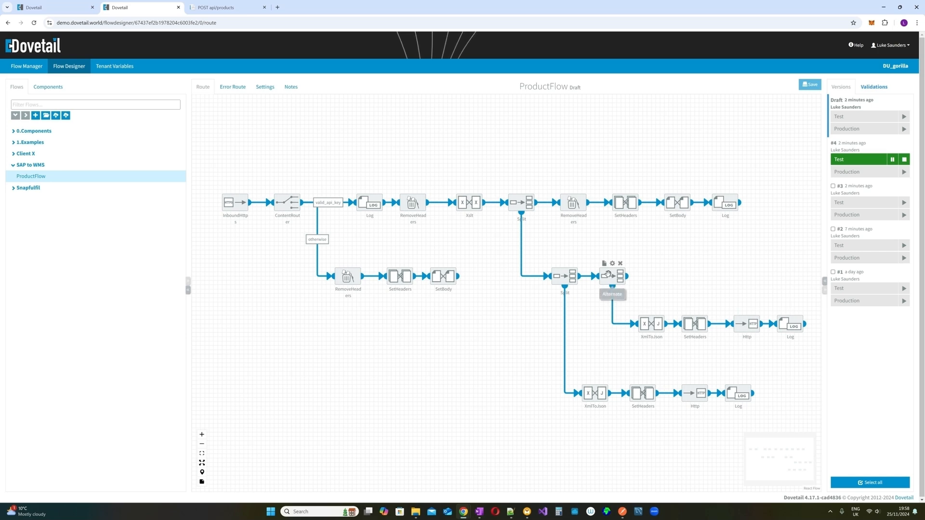
pyautogui.moveTo(736, 325)
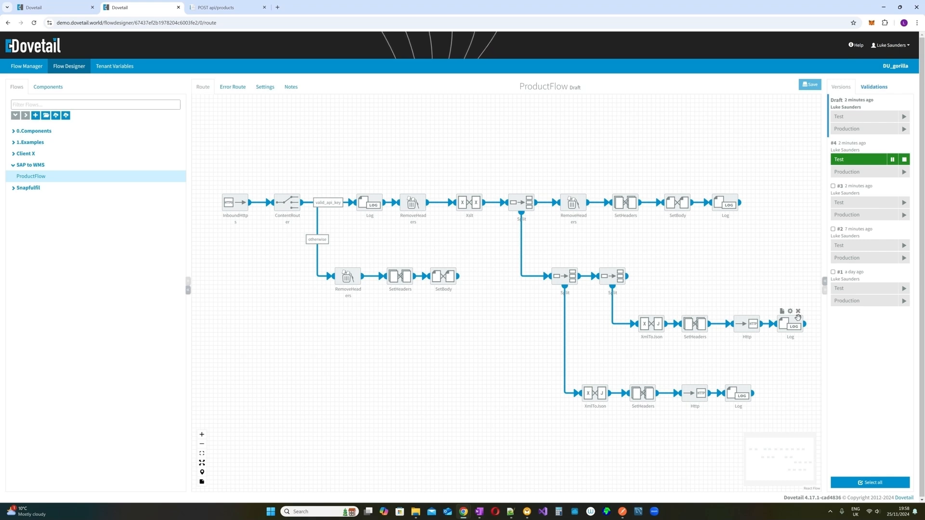
pyautogui.moveTo(802, 317)
pyautogui.moveTo(678, 194)
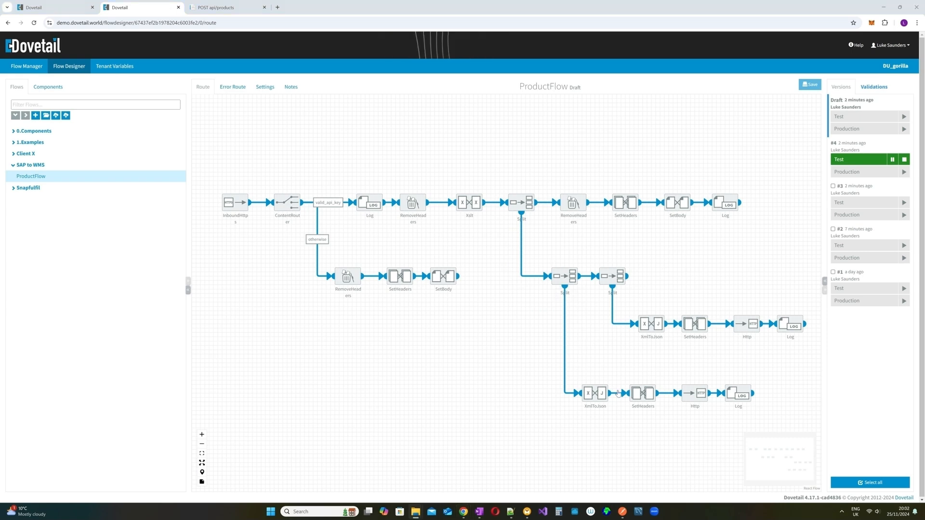
# - Turn on 'Use error route?' for both the ProductsAPI and AlternativeAPI Http calls
pyautogui.click(695, 380)
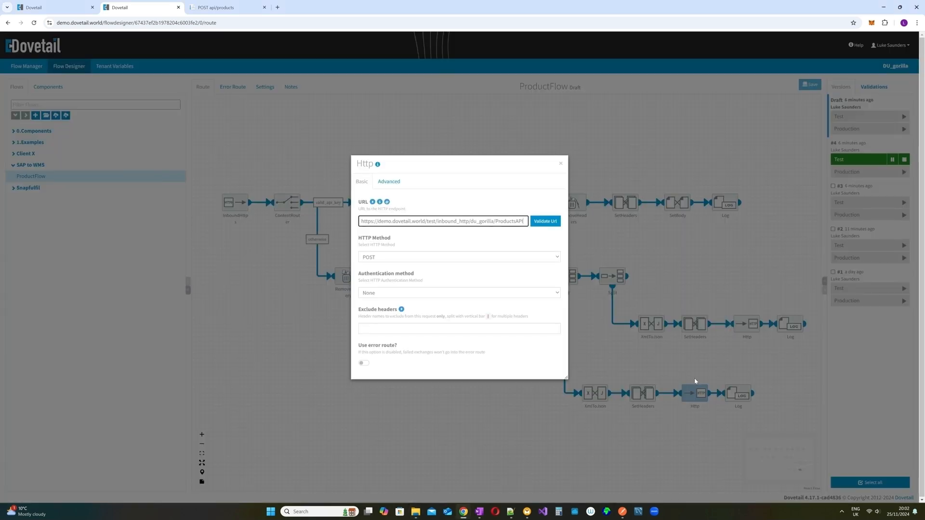
pyautogui.click(364, 365)
pyautogui.click(561, 163)
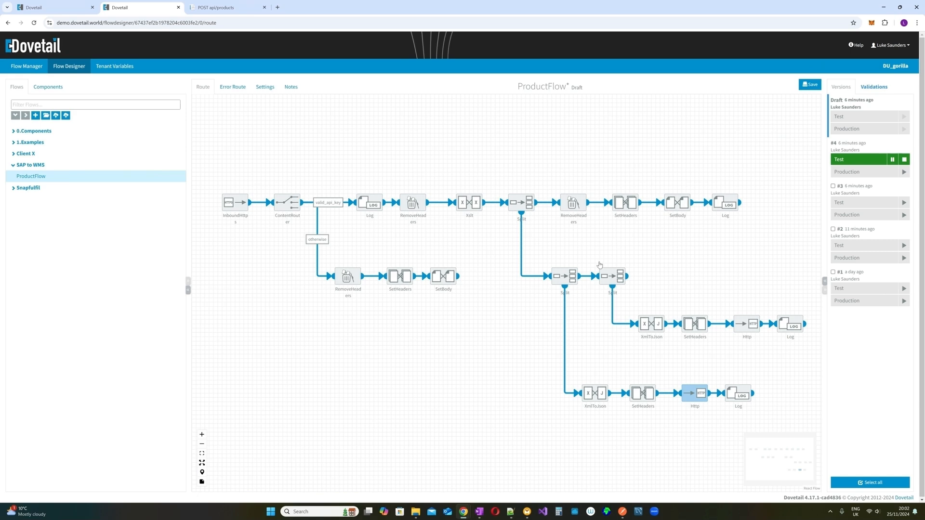
pyautogui.moveTo(708, 393)
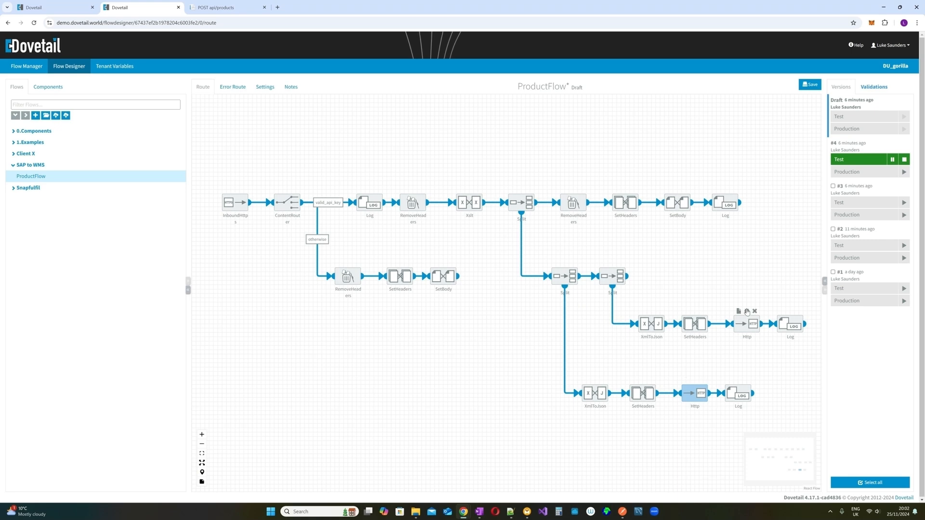
pyautogui.click(747, 312)
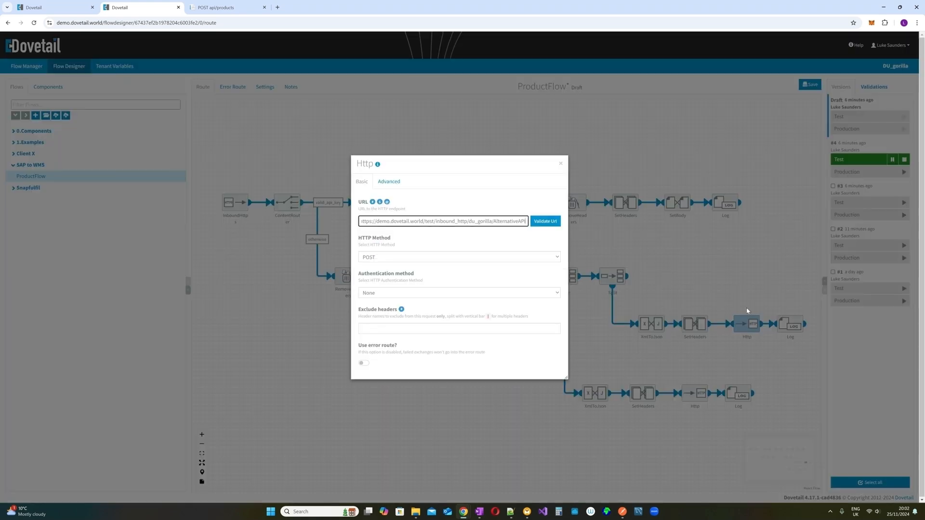
pyautogui.click(364, 363)
pyautogui.click(561, 163)
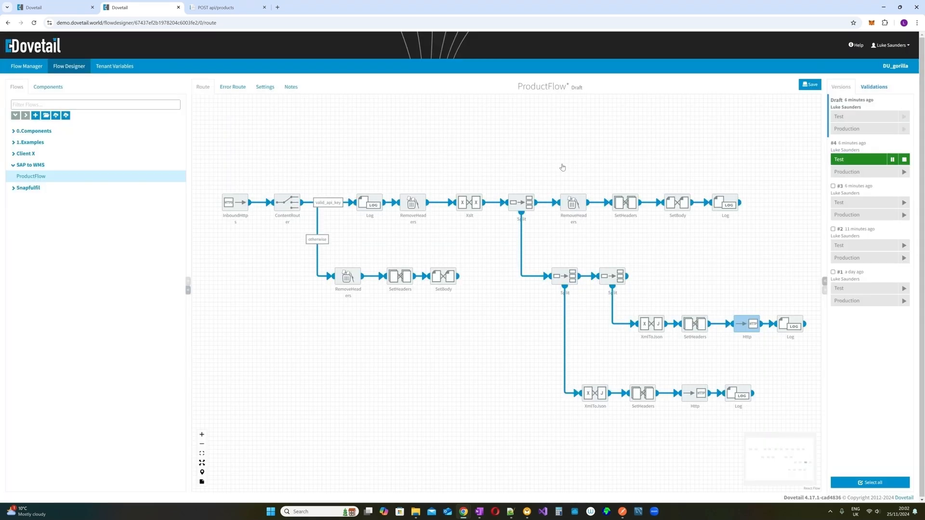
# - On the error route, filter components for 'log' and place a Log step after FailedExchange
pyautogui.click(238, 87)
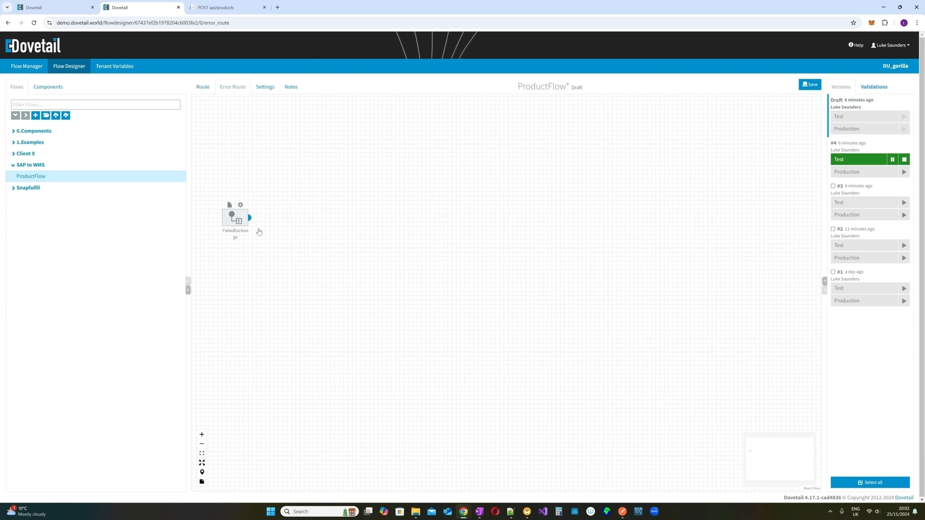
pyautogui.click(47, 87)
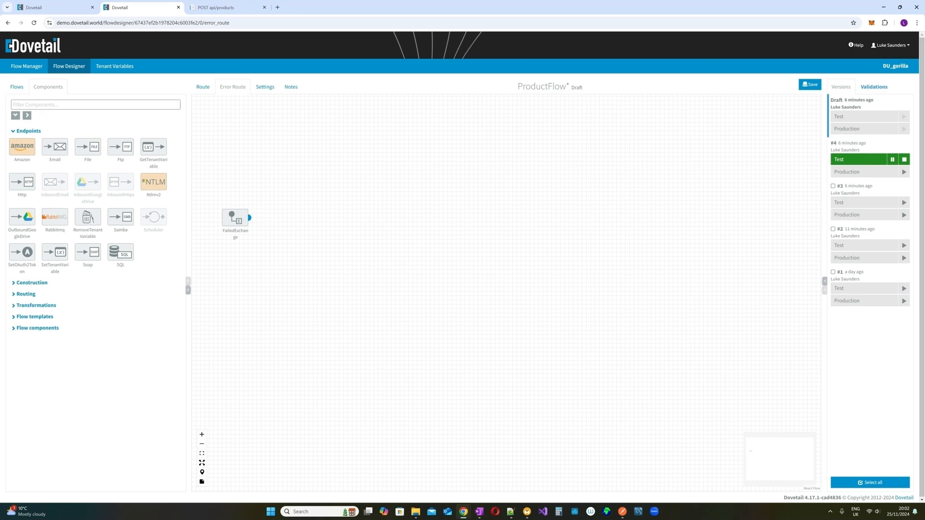
pyautogui.click(73, 104)
pyautogui.write('log')
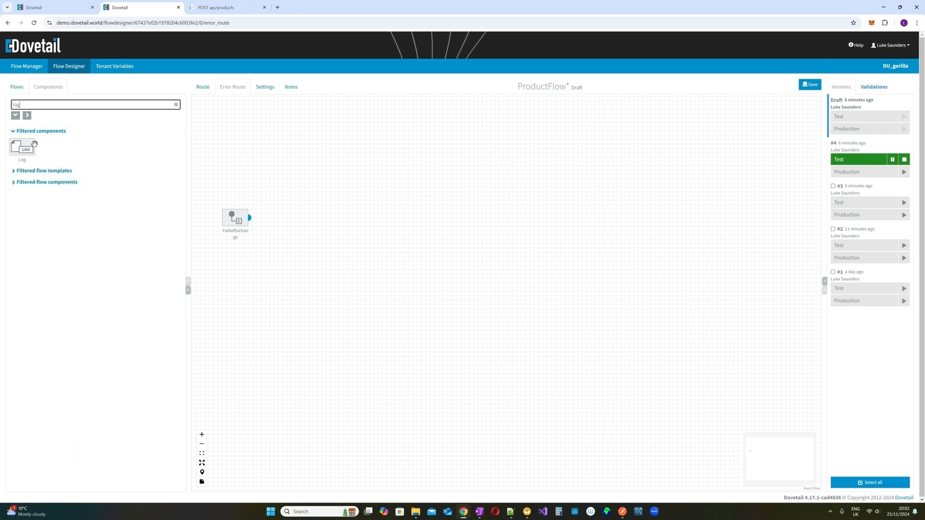
pyautogui.moveTo(22, 147); pyautogui.dragTo(269, 220)
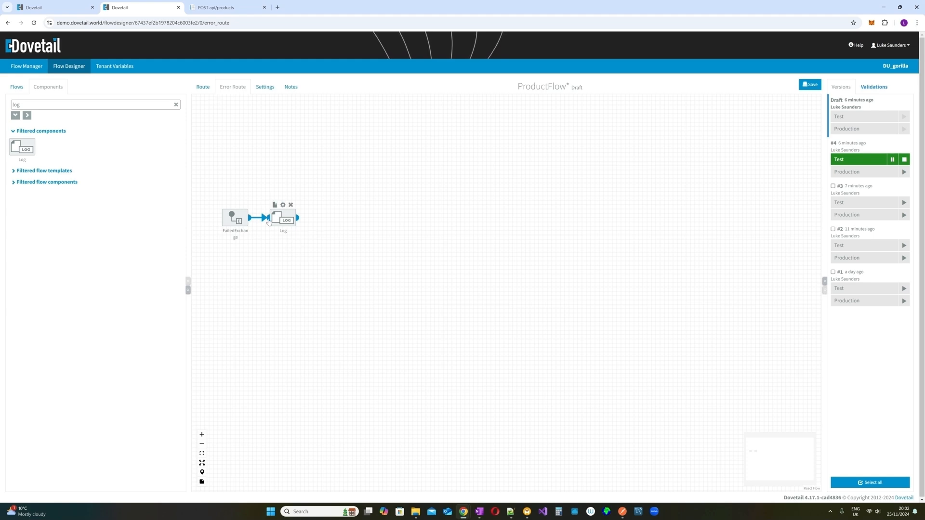
# - Check the new Log step on the error route, ending back on the main route diagram
pyautogui.click(201, 92)
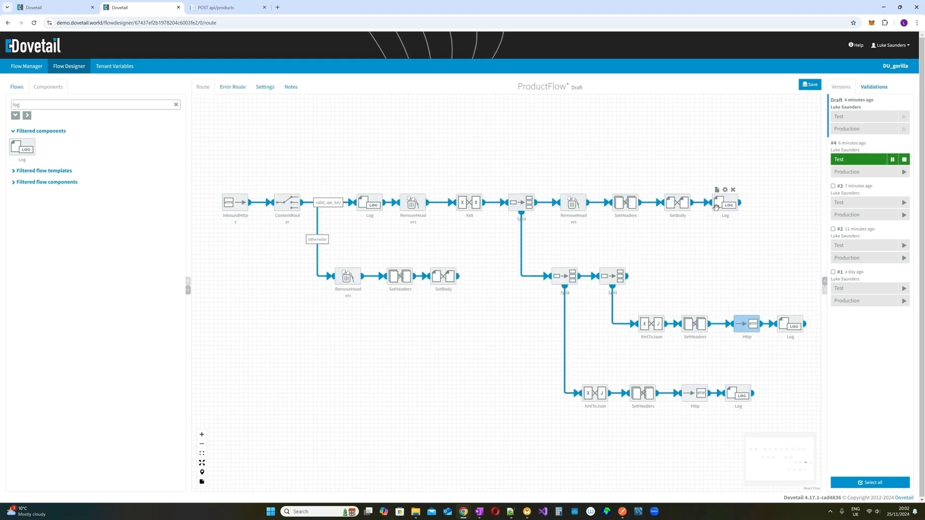
pyautogui.click(229, 88)
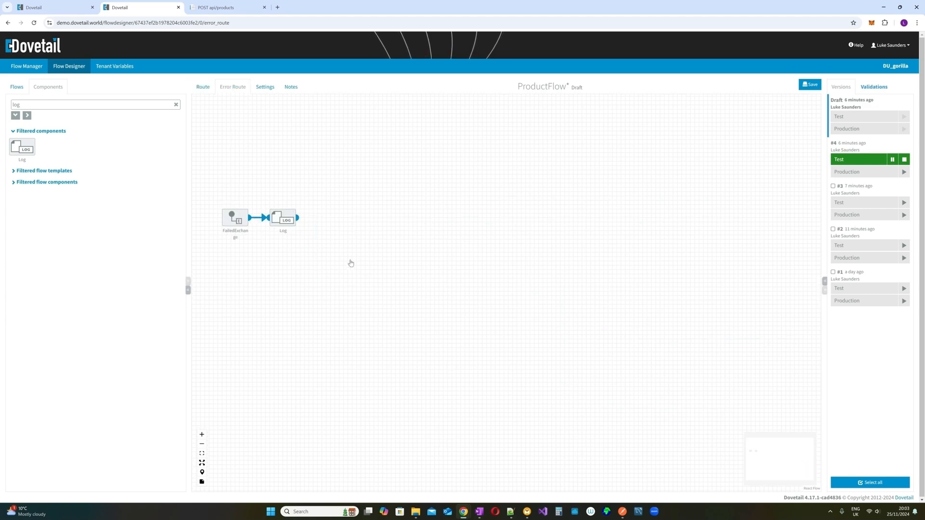
pyautogui.moveTo(249, 225)
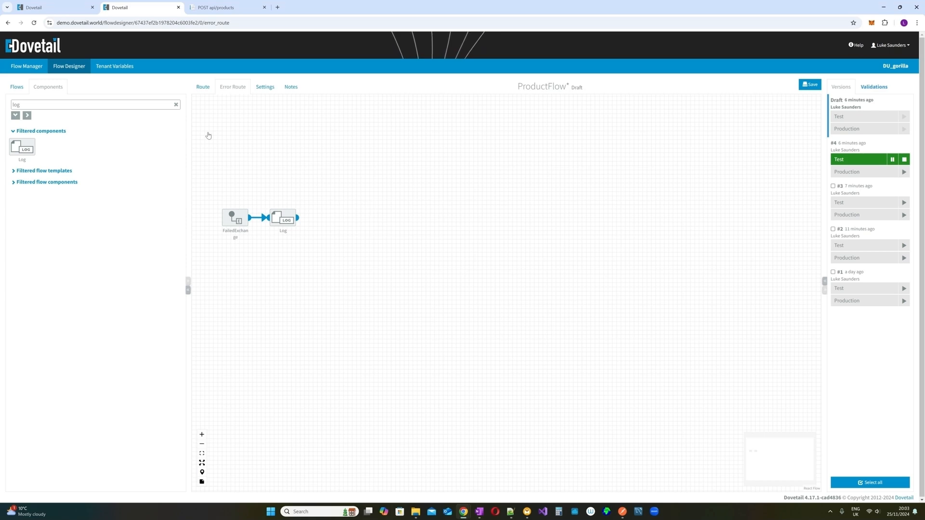
pyautogui.click(205, 91)
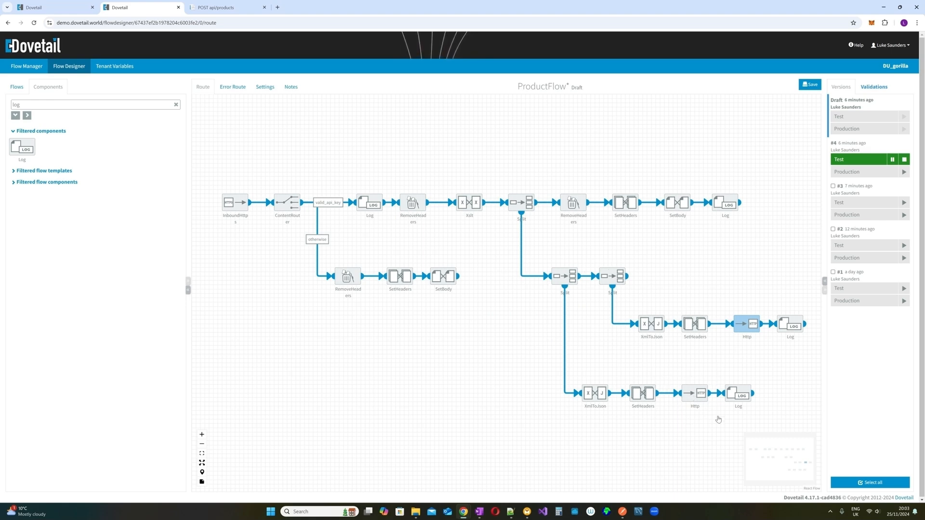
pyautogui.moveTo(711, 388)
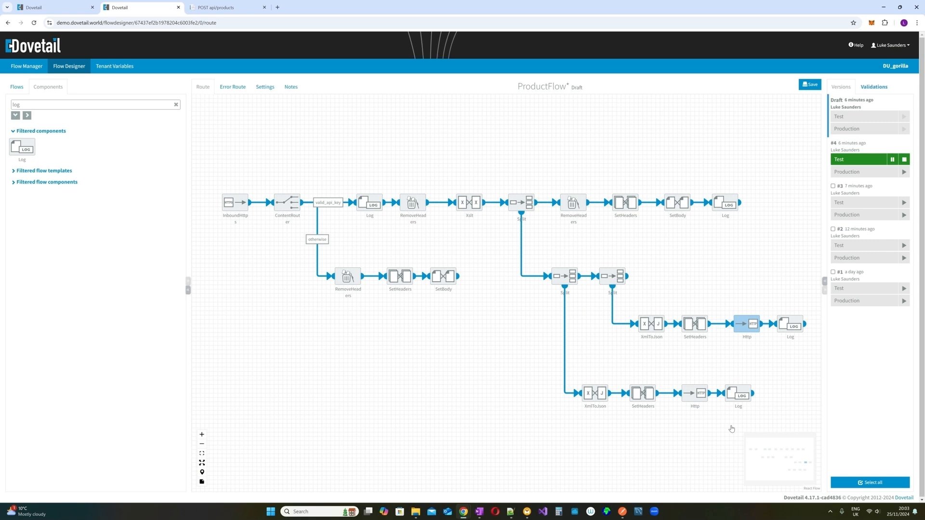
# - Save ProductFlow and start the draft on Test with a remark starting 'Version 5 -'
pyautogui.click(809, 84)
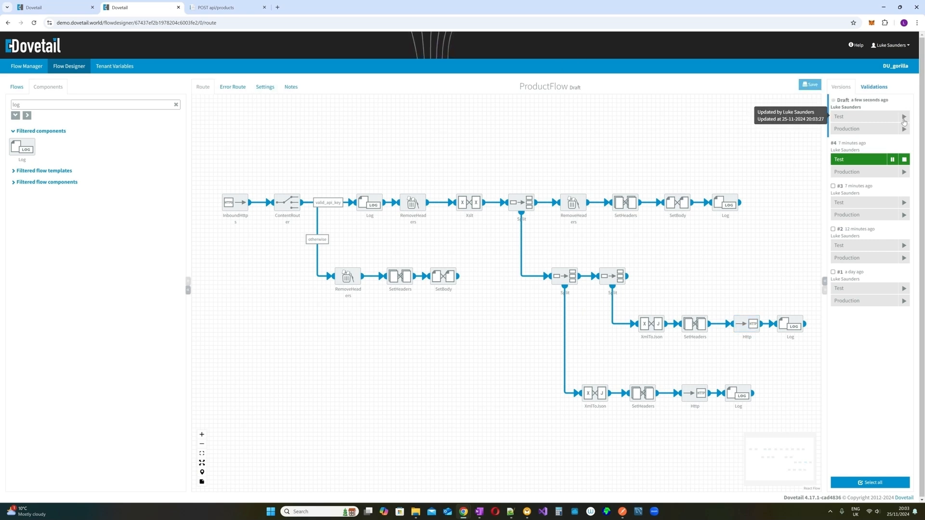
pyautogui.click(904, 117)
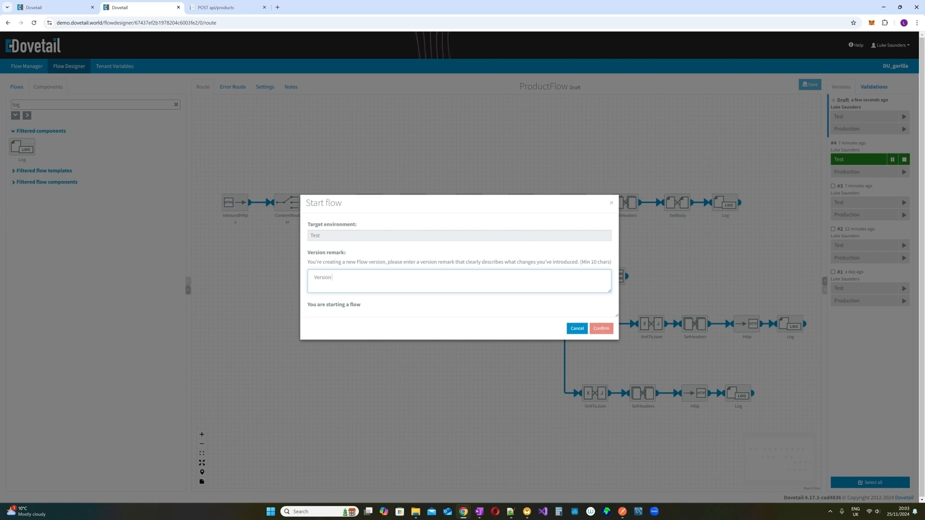
pyautogui.write('Version 5 - Error Route')
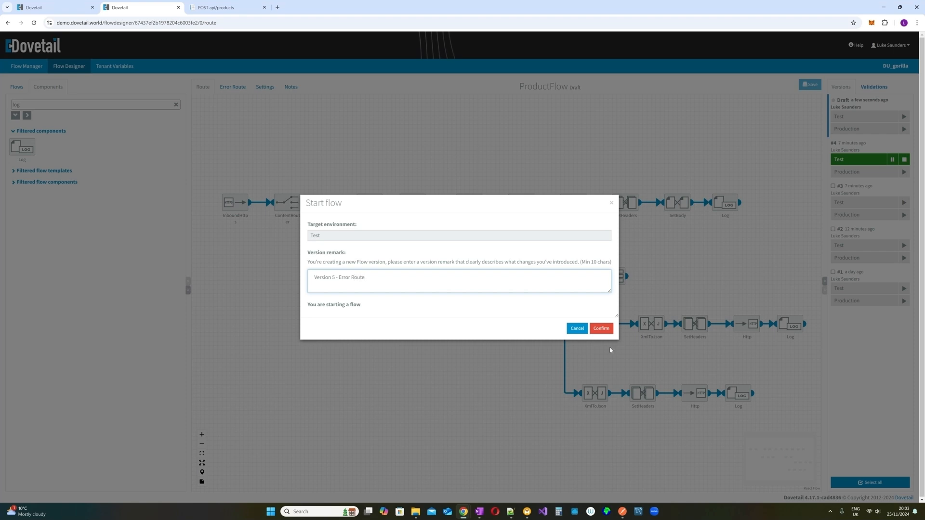
pyautogui.click(606, 330)
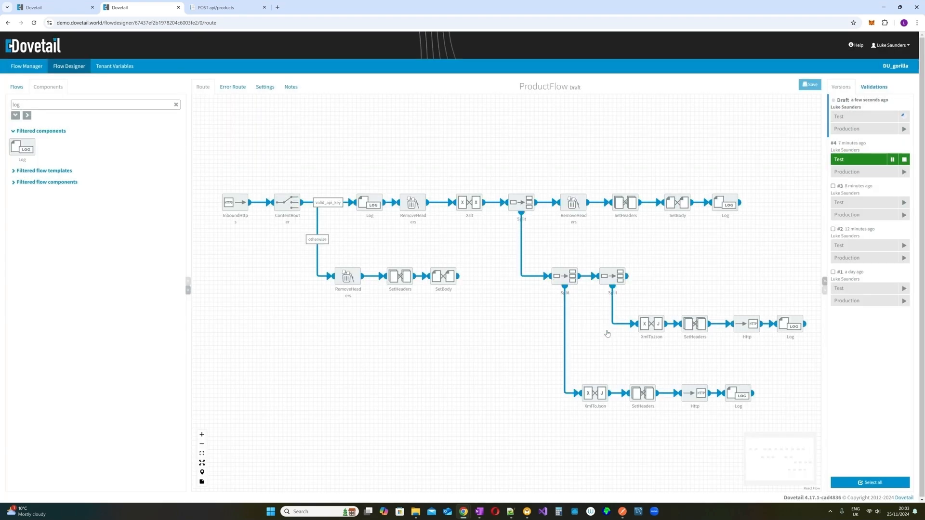
# - Resend the Postman request, getting a 500 error reporting ProductsAPI's 400 failure, and select the body
pyautogui.click(626, 513)
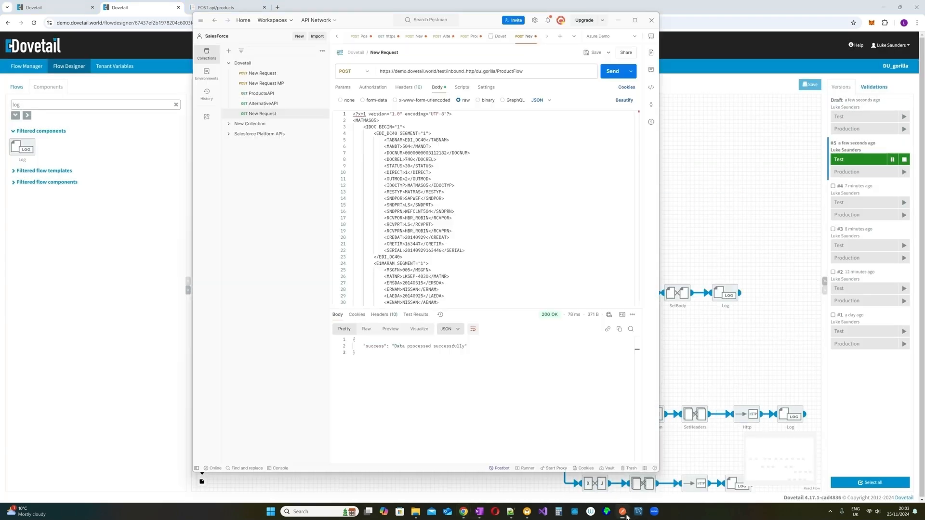
pyautogui.click(611, 76)
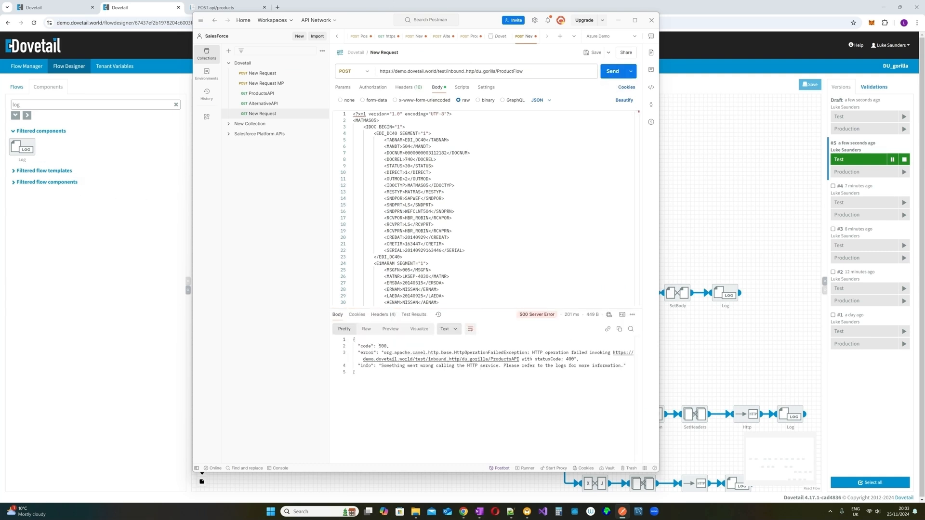
pyautogui.moveTo(353, 339); pyautogui.dragTo(636, 369)
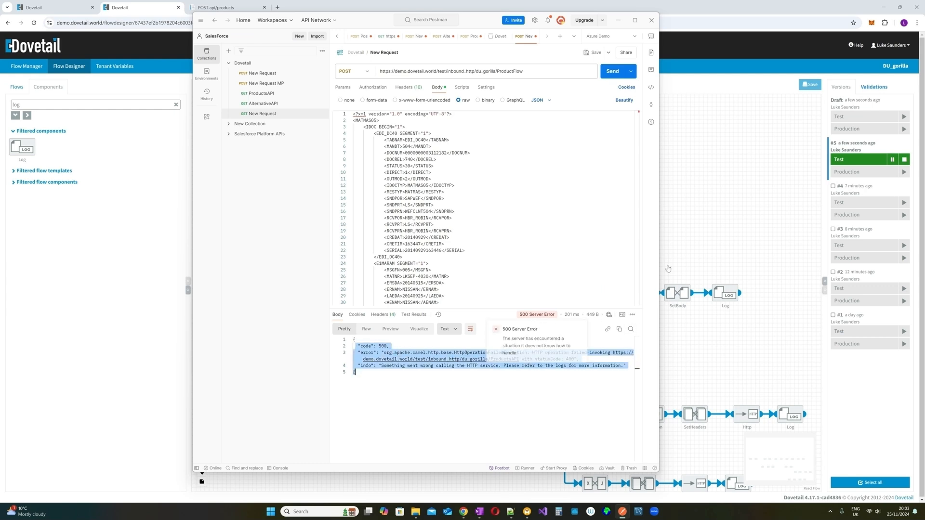
# - Shift the Postman window aside and bring the Dovetail browser back to the front
pyautogui.moveTo(482, 23); pyautogui.dragTo(539, 37)
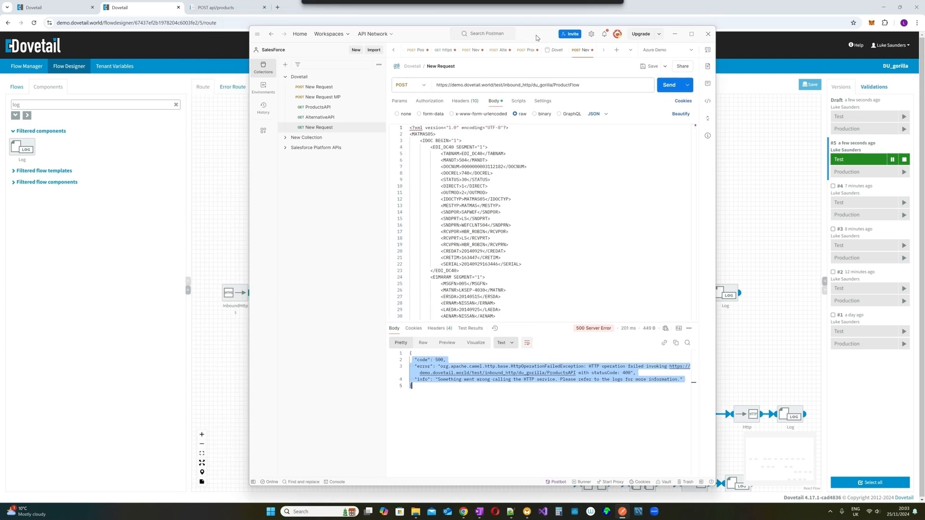
pyautogui.click(221, 212)
pyautogui.scroll(-4, 704, 429)
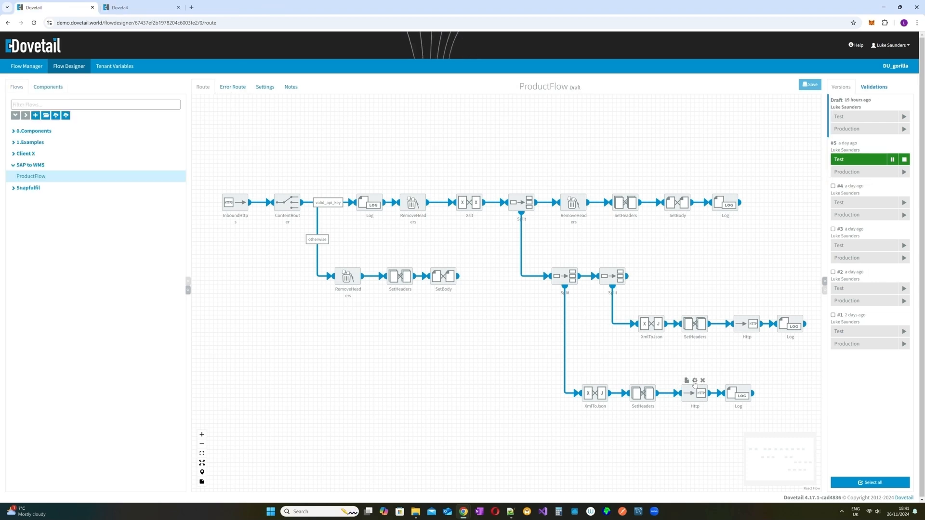
# - Open ProductFlow's transactions from Flow Manager and expand the failed transaction
pyautogui.click(137, 7)
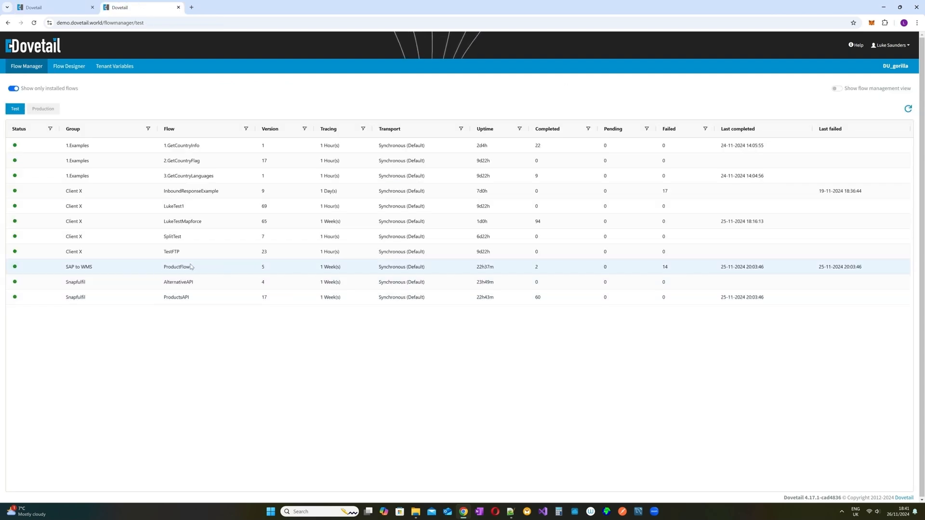
pyautogui.click(187, 266)
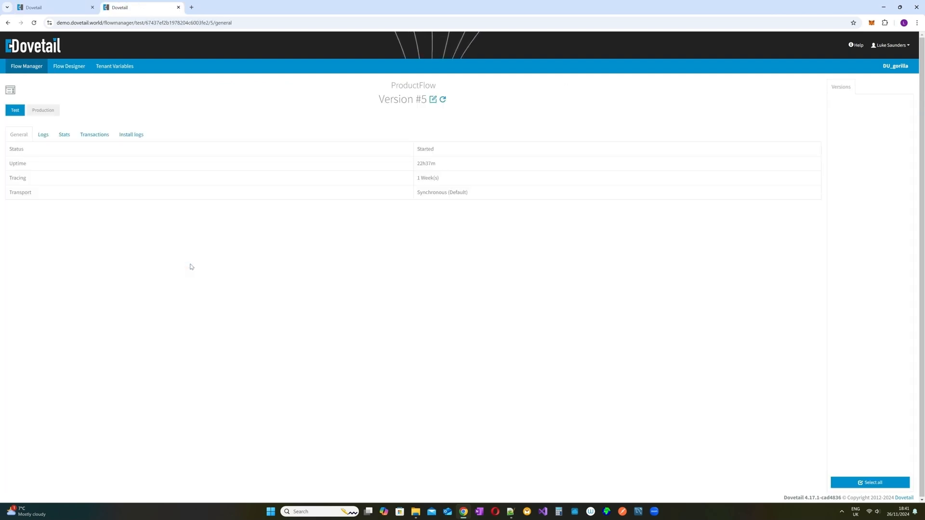
pyautogui.click(95, 135)
pyautogui.click(71, 185)
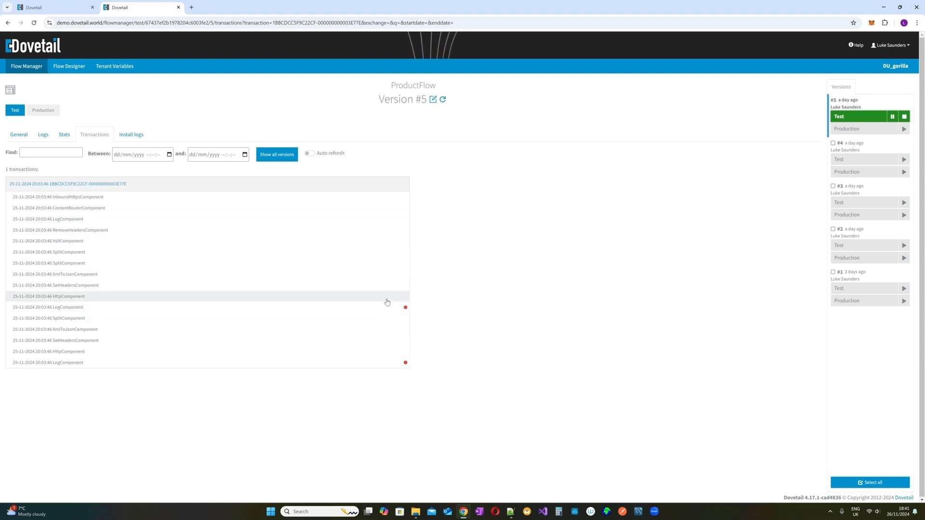
# - Inspect the LogComponent and SplitComponent step details, then open ProductFlow's logs
pyautogui.click(378, 361)
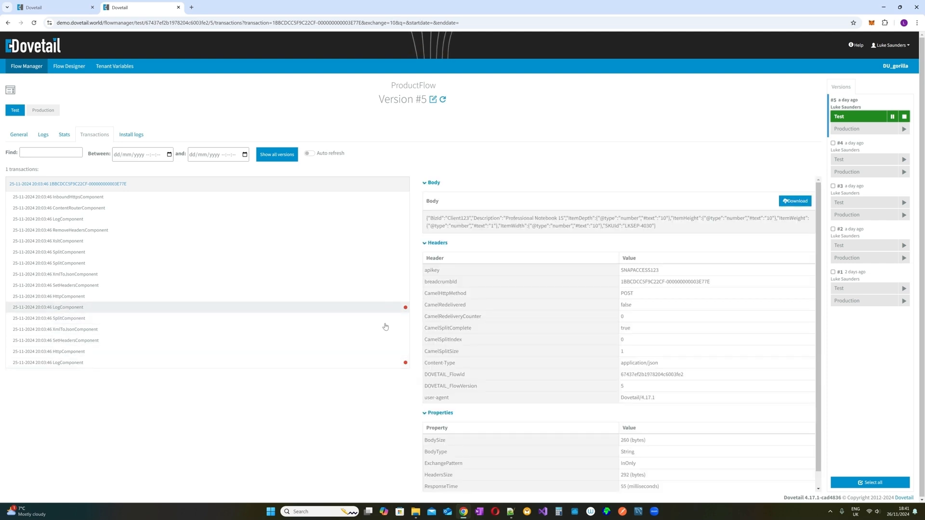
pyautogui.click(374, 322)
pyautogui.click(377, 362)
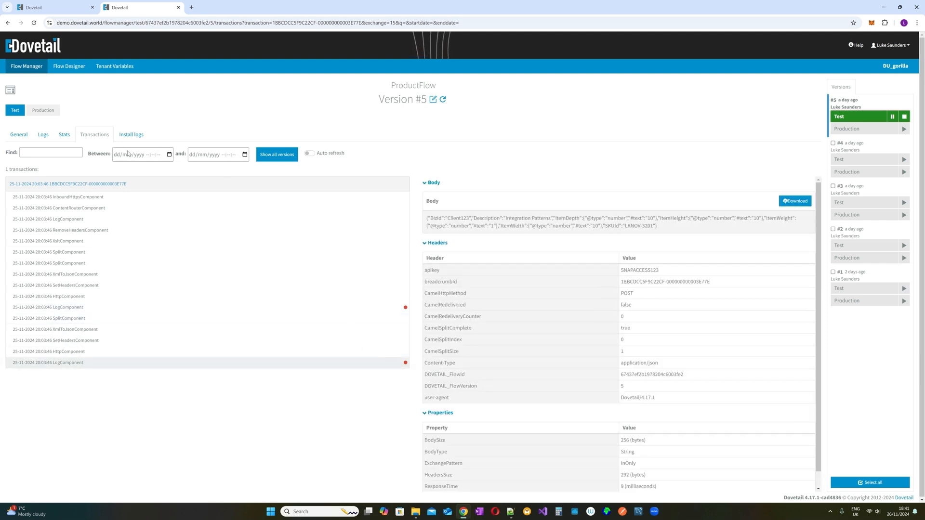
pyautogui.click(44, 138)
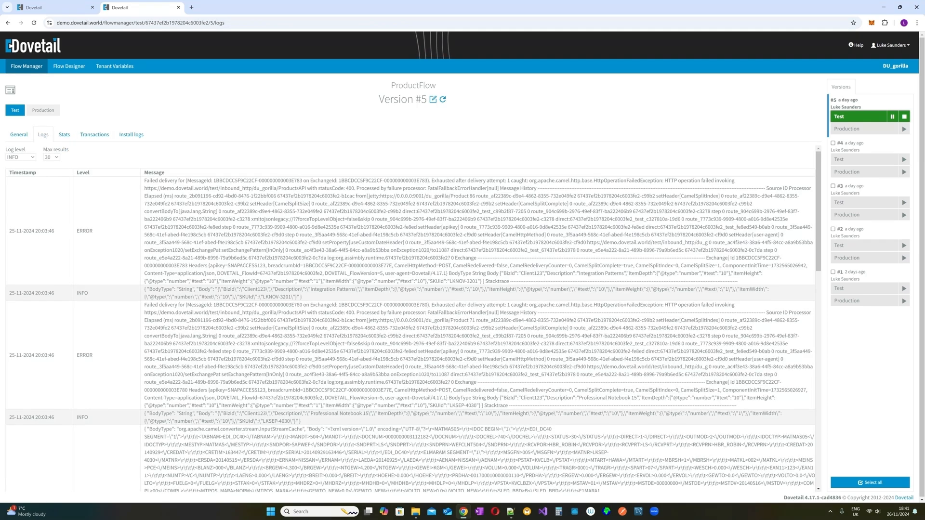
pyautogui.moveTo(144, 181); pyautogui.dragTo(556, 204)
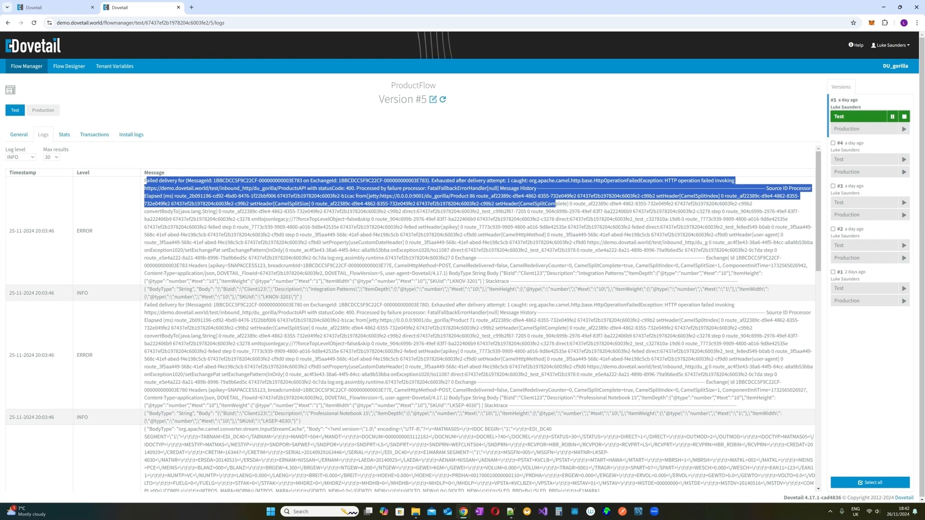
pyautogui.click(555, 204)
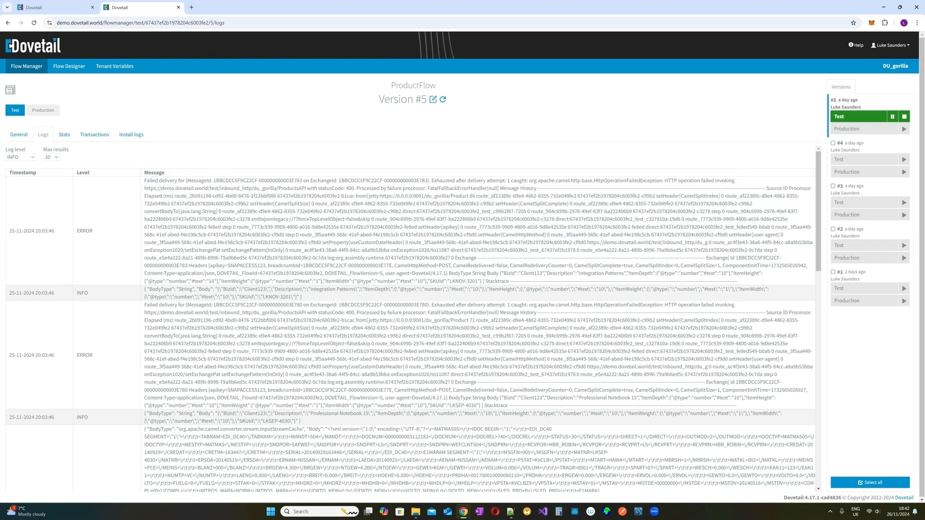
pyautogui.moveTo(230, 188); pyautogui.dragTo(354, 188)
pyautogui.click(354, 188)
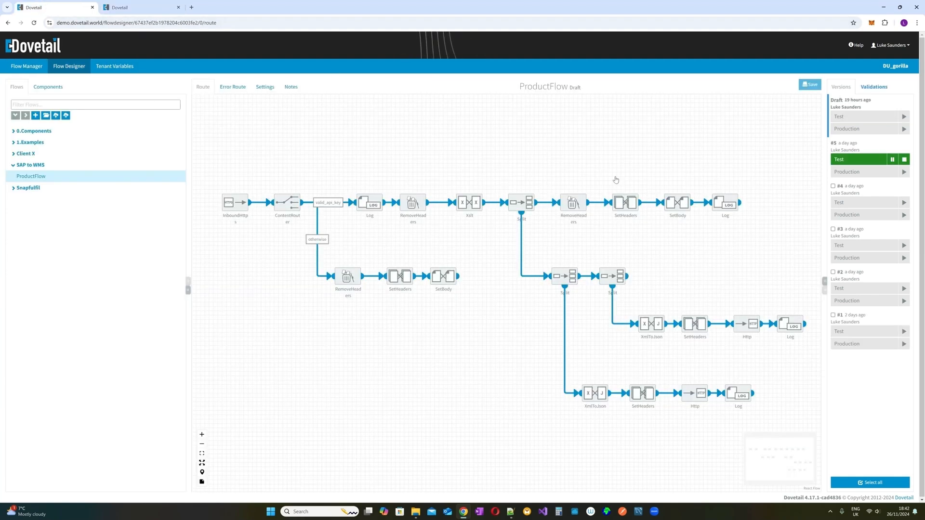
pyautogui.moveTo(701, 388)
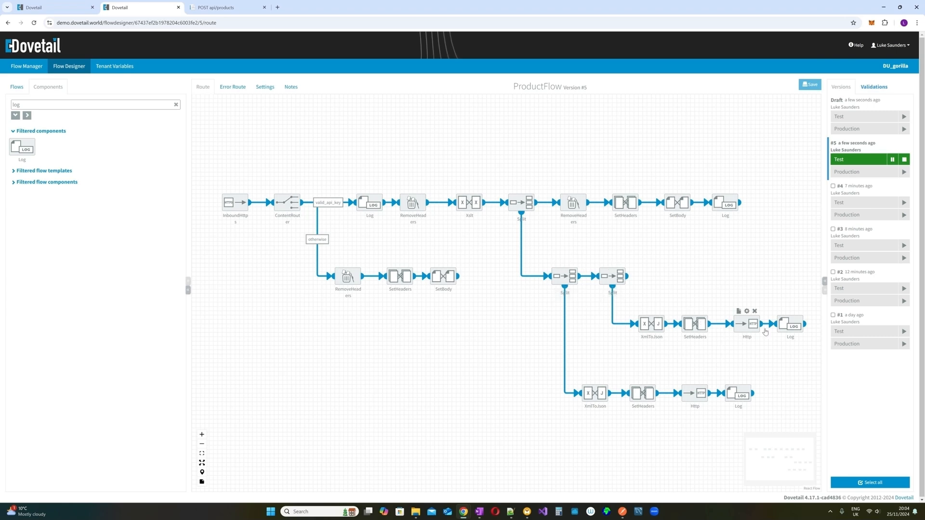
# - Clear the Components filter and check SetHeaders: CamelHttpResponseCode 200, Content-Type application/json
pyautogui.moveTo(780, 329)
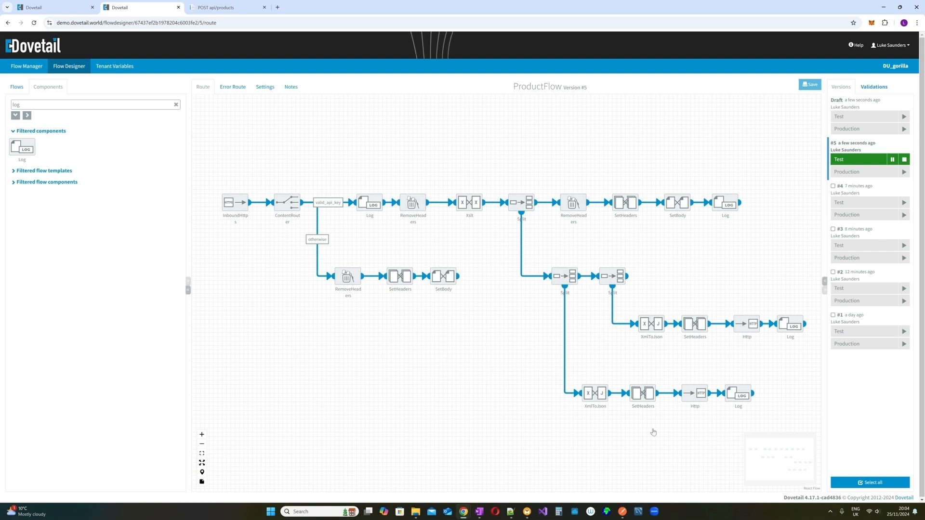
pyautogui.click(176, 104)
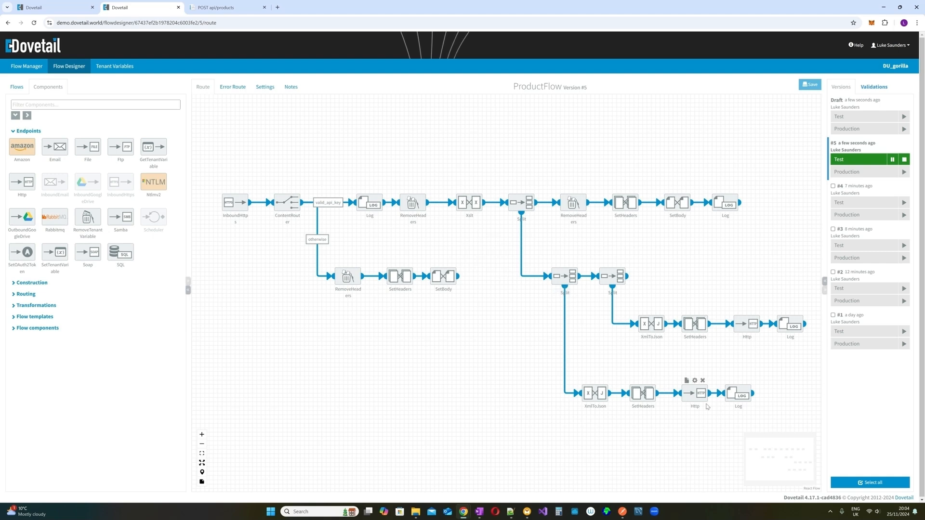
pyautogui.click(625, 191)
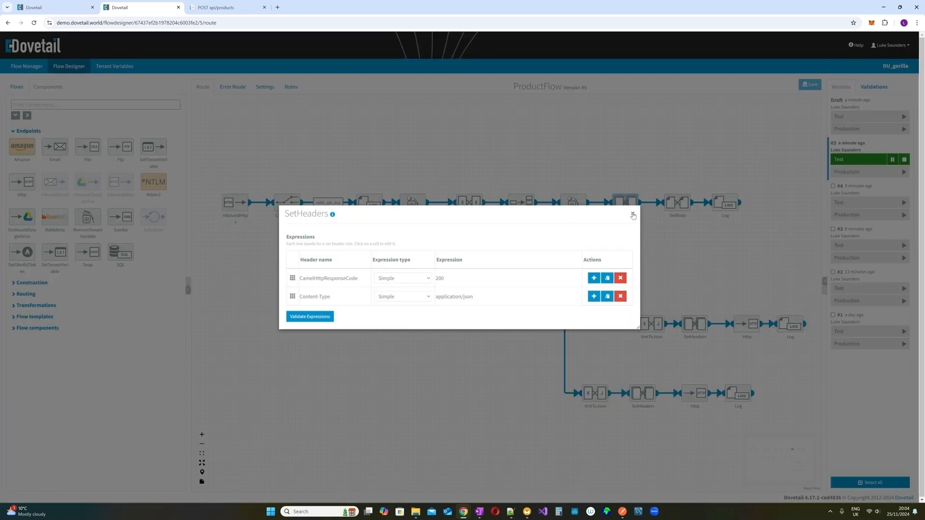
pyautogui.click(632, 215)
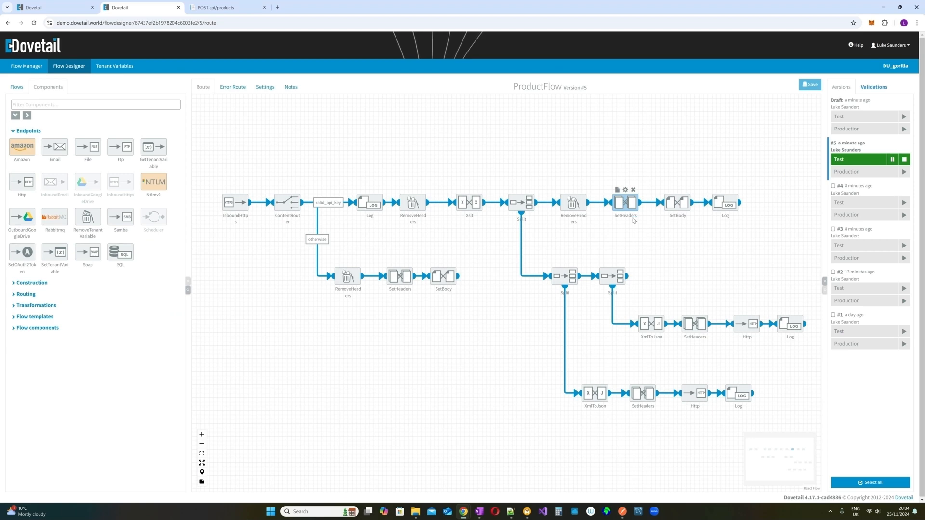